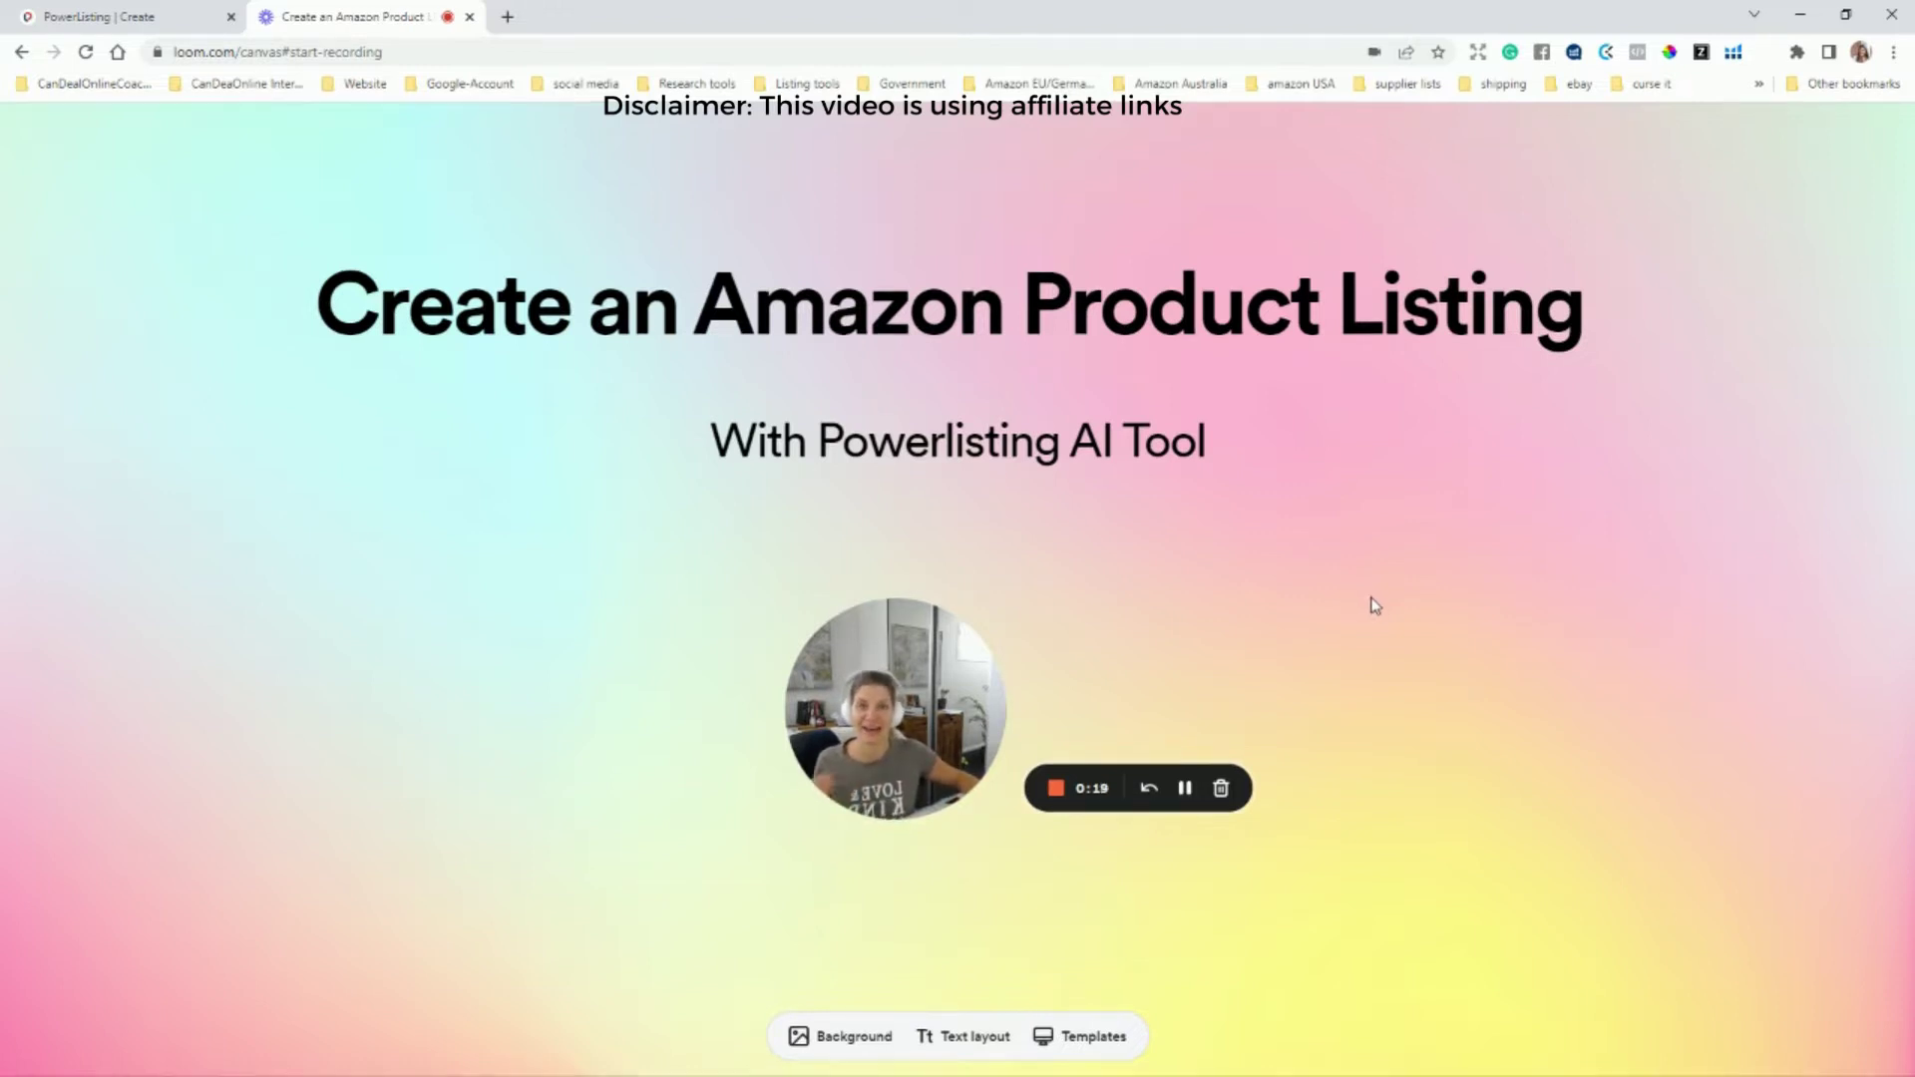
- Switch to PowerListing, check the project name against the Helium 10 keyword list and continue with "first period kit" for the US marketplace
left_click(95, 17)
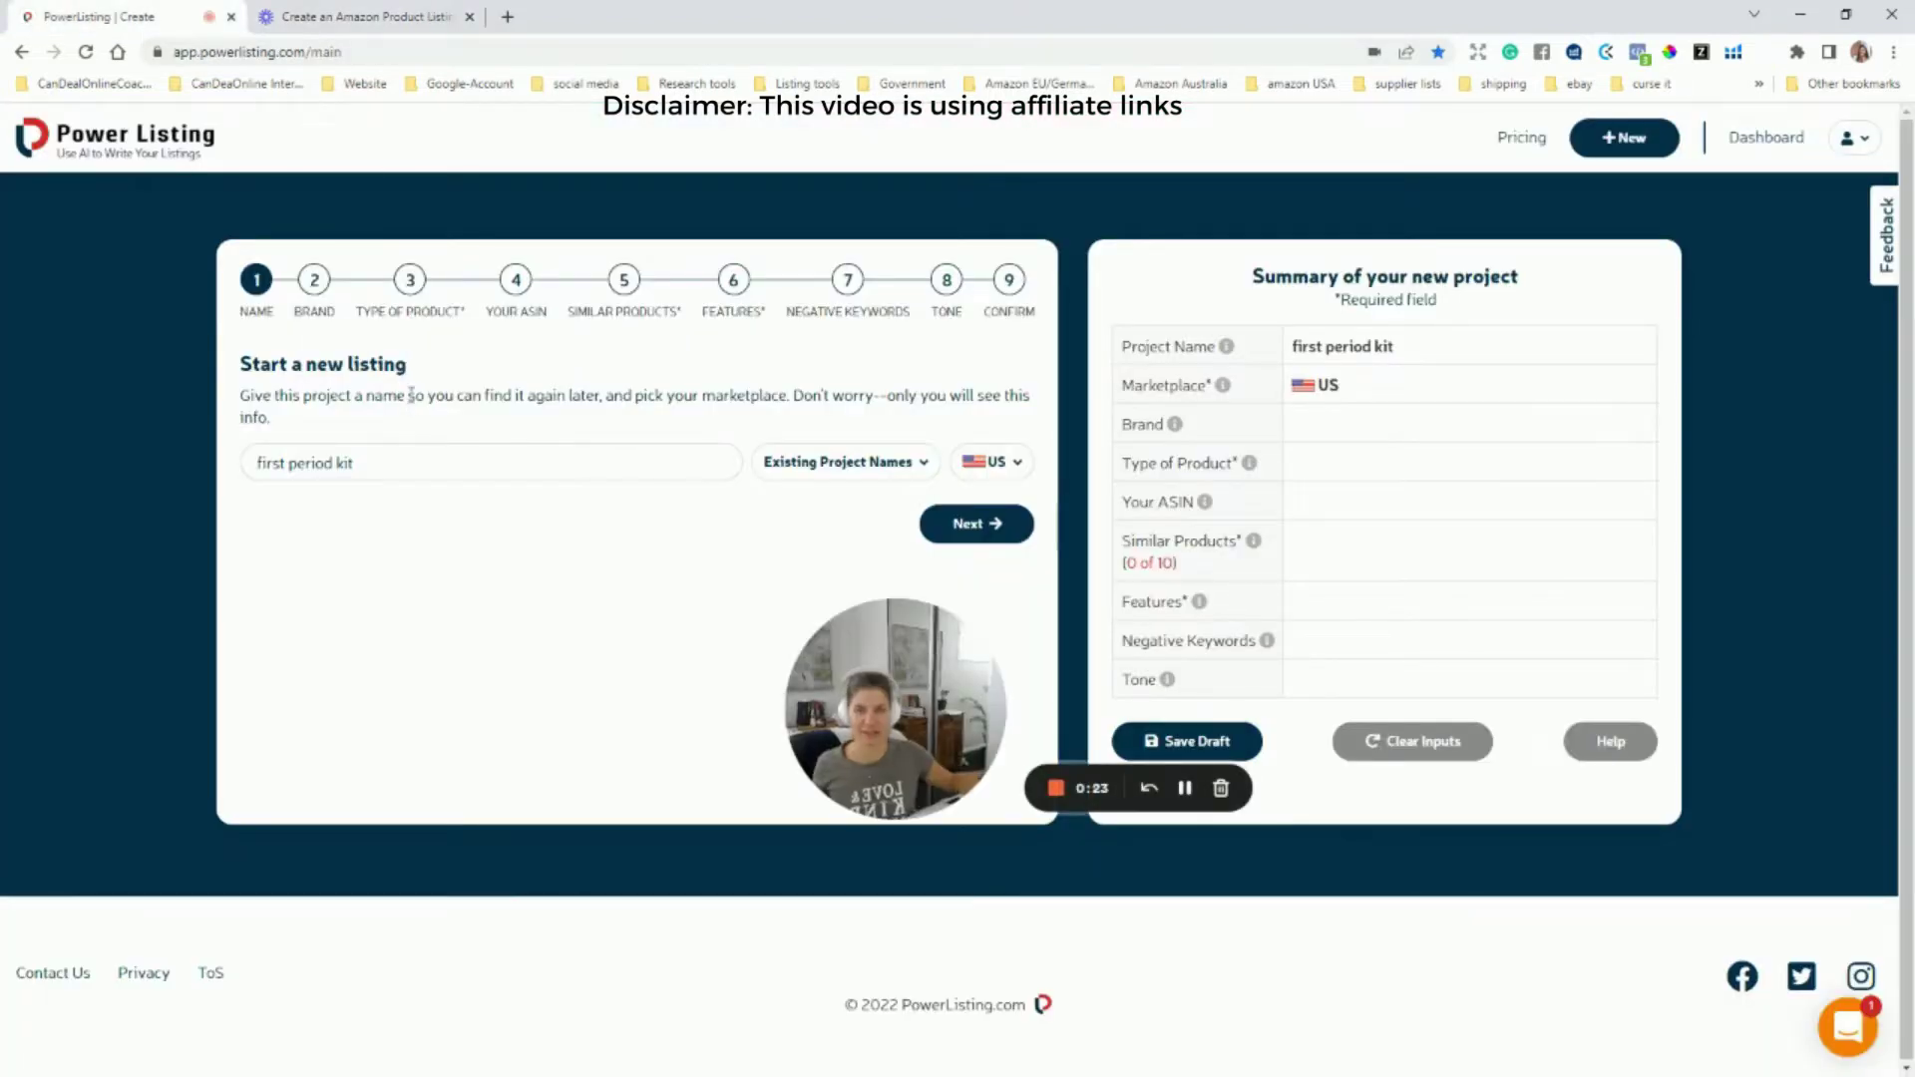
left_click_drag(843, 723, 65, 972)
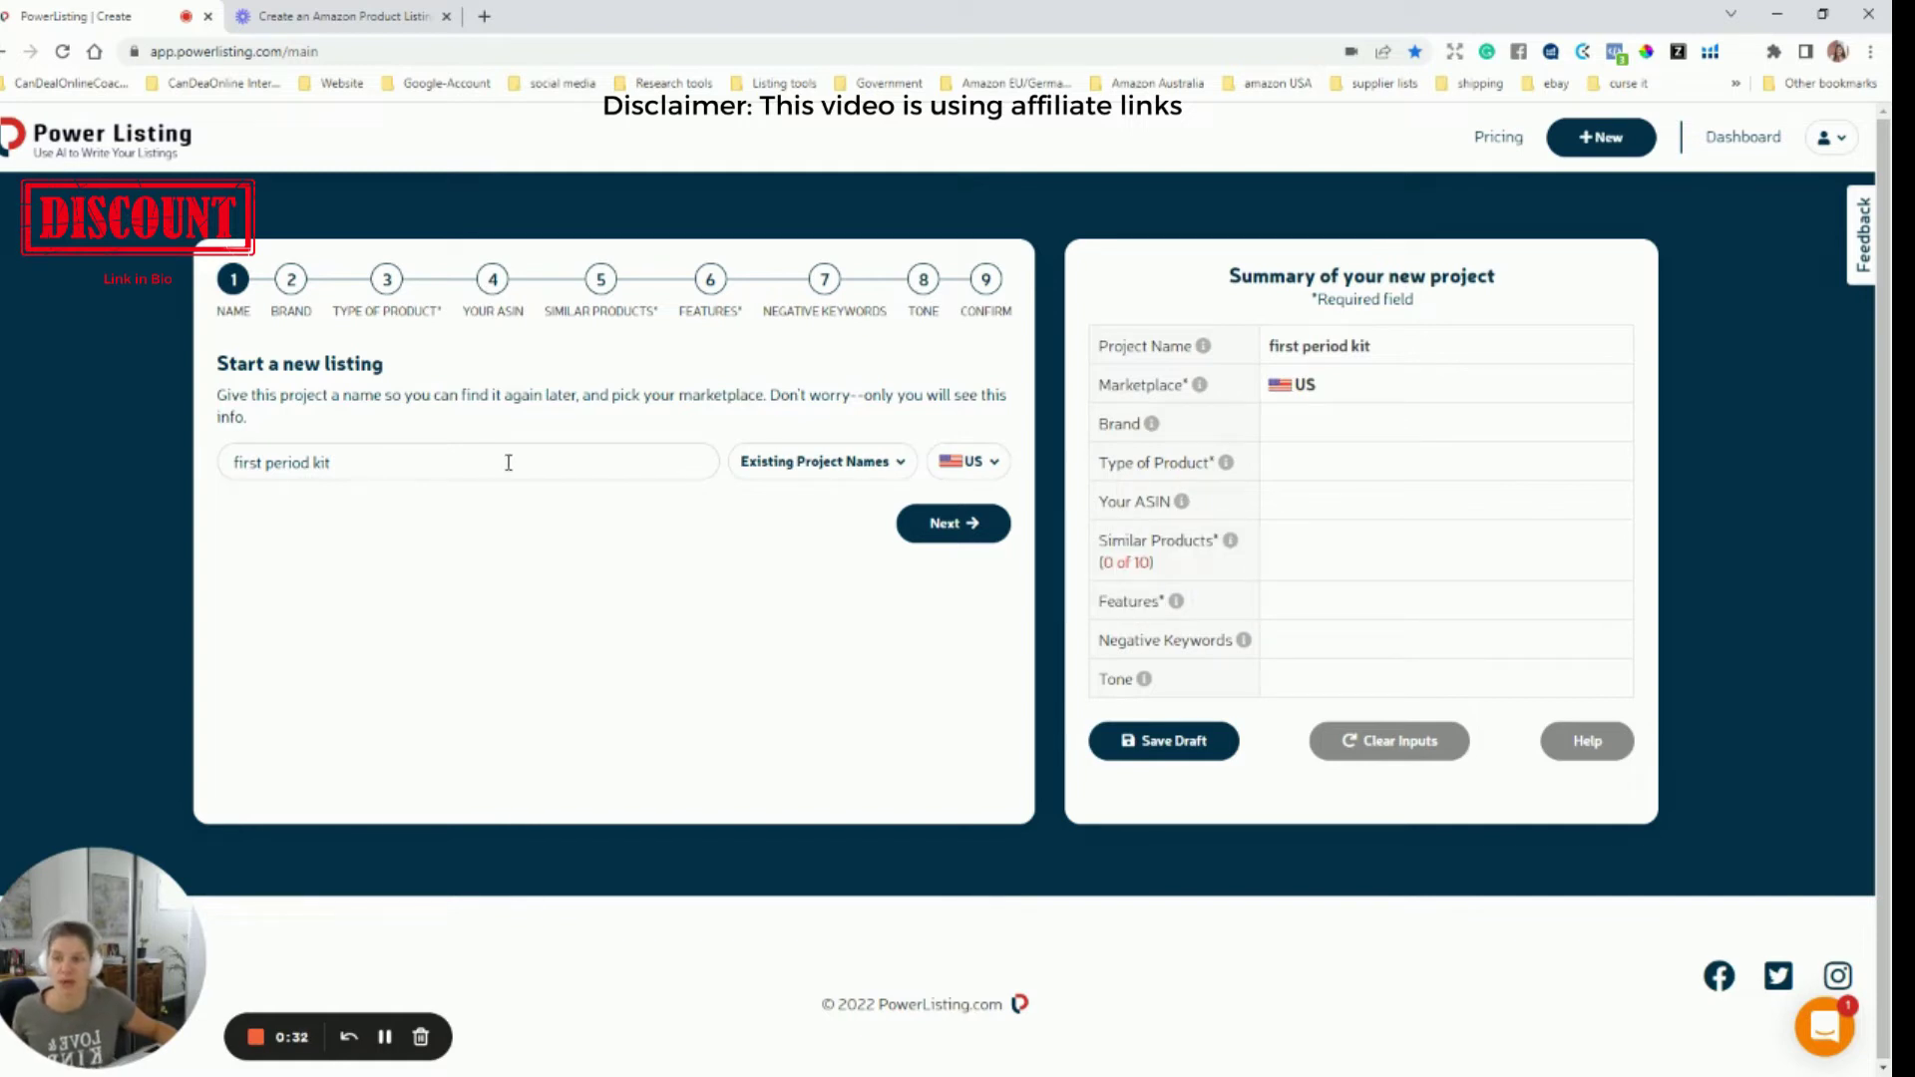
left_click(450, 462)
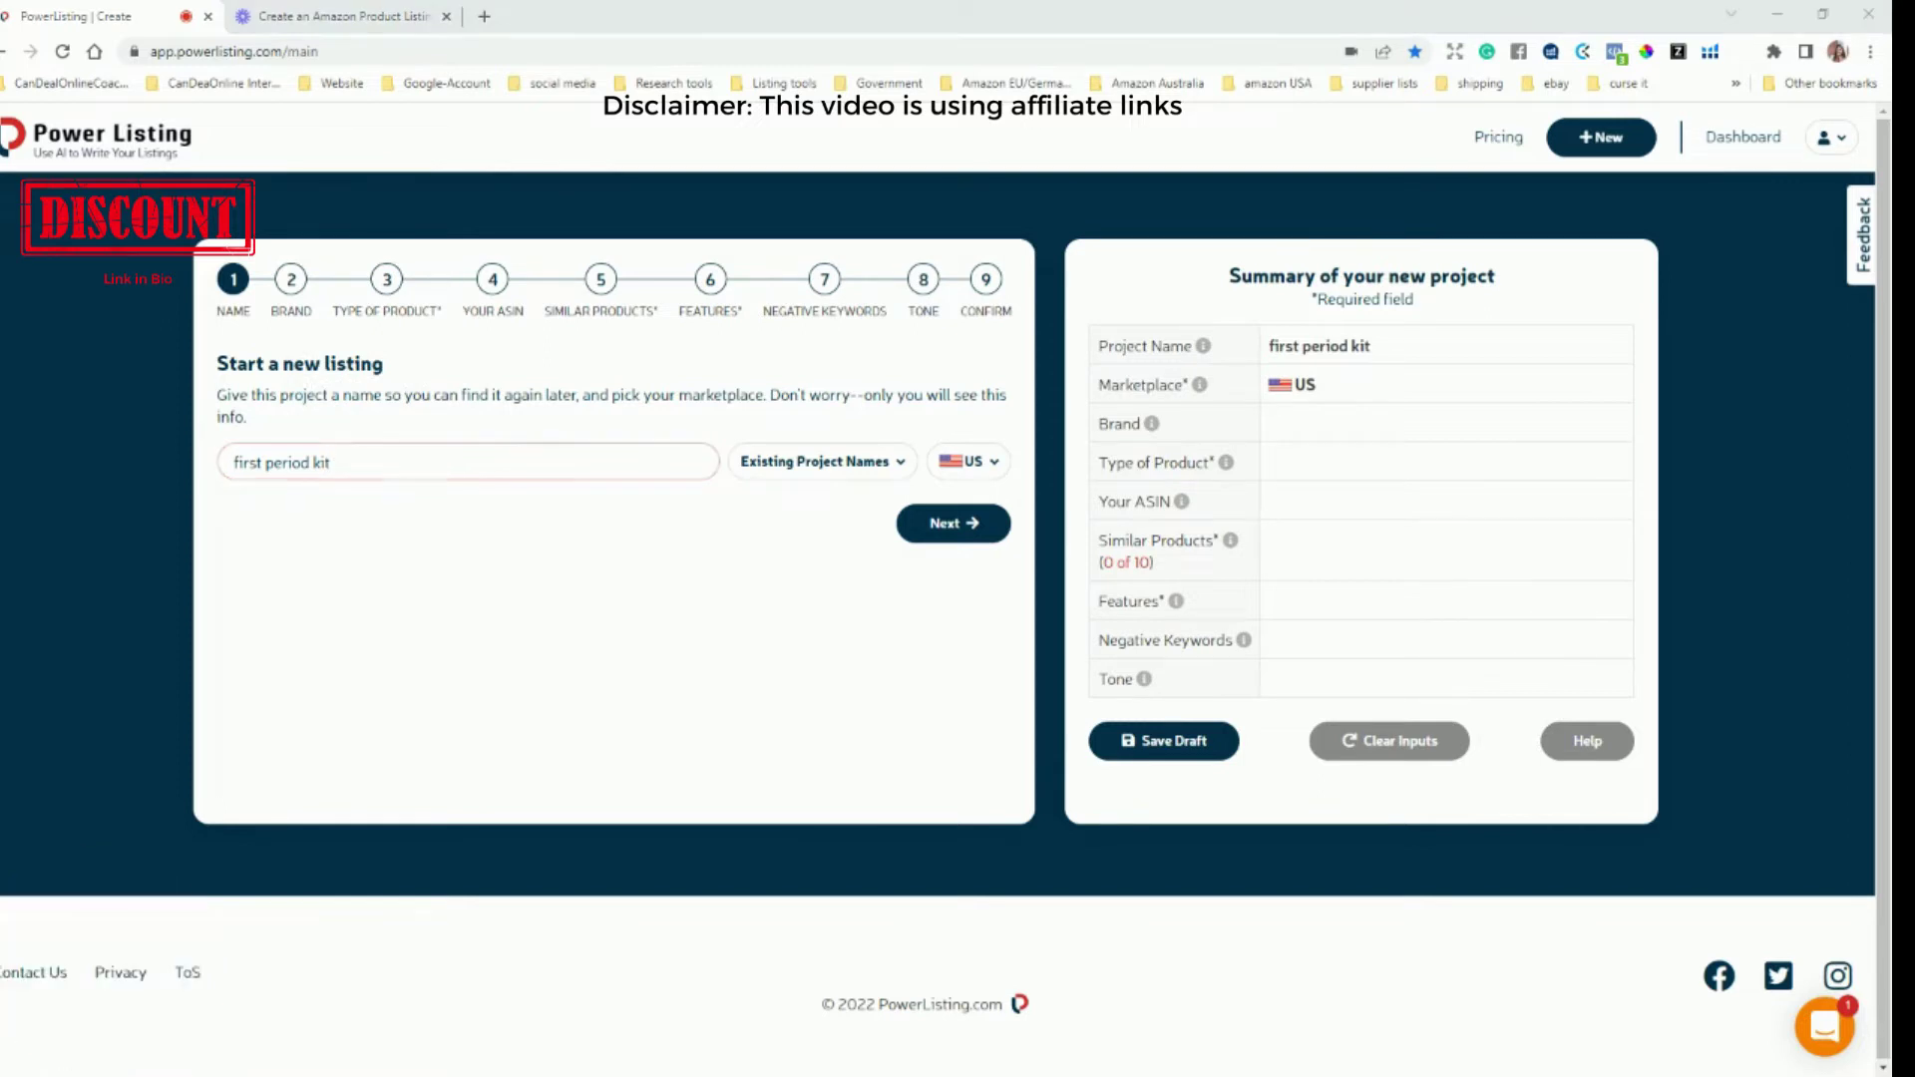
key("alt+Tab")
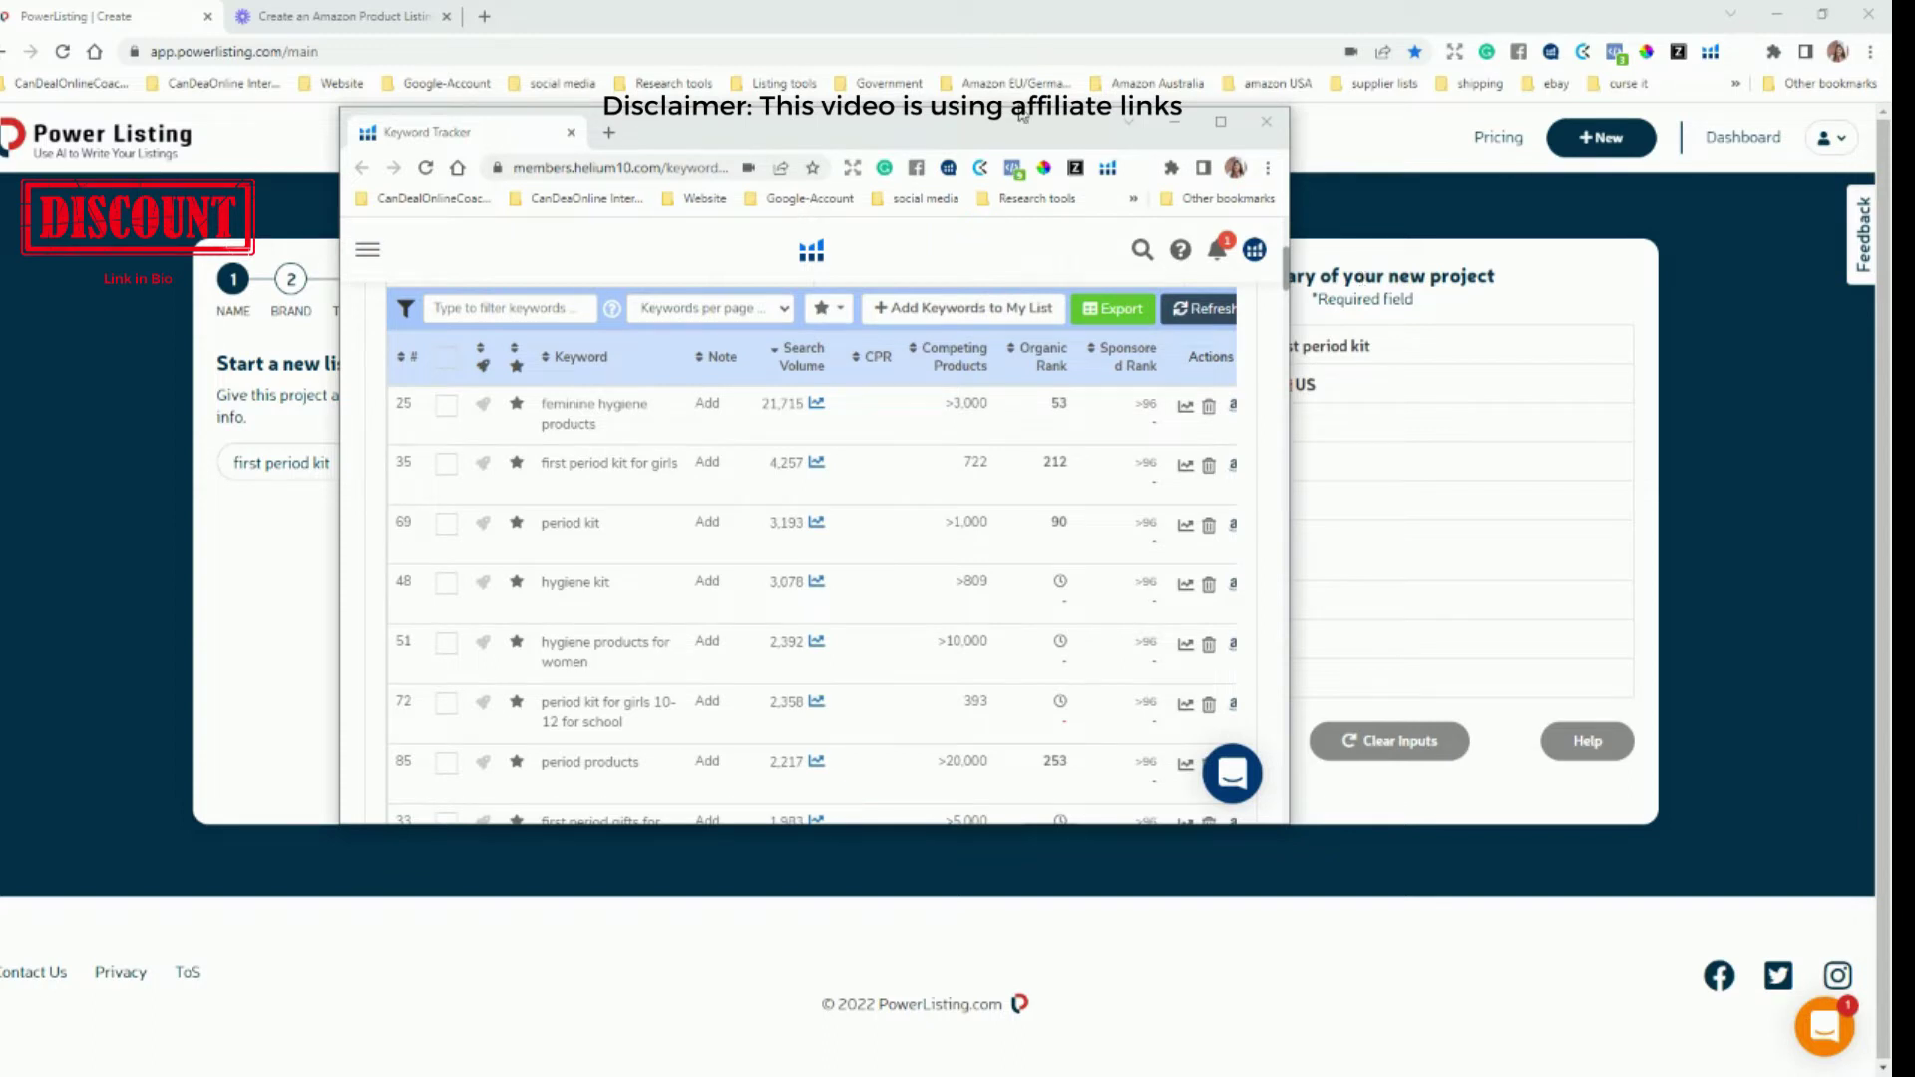
left_click(1174, 122)
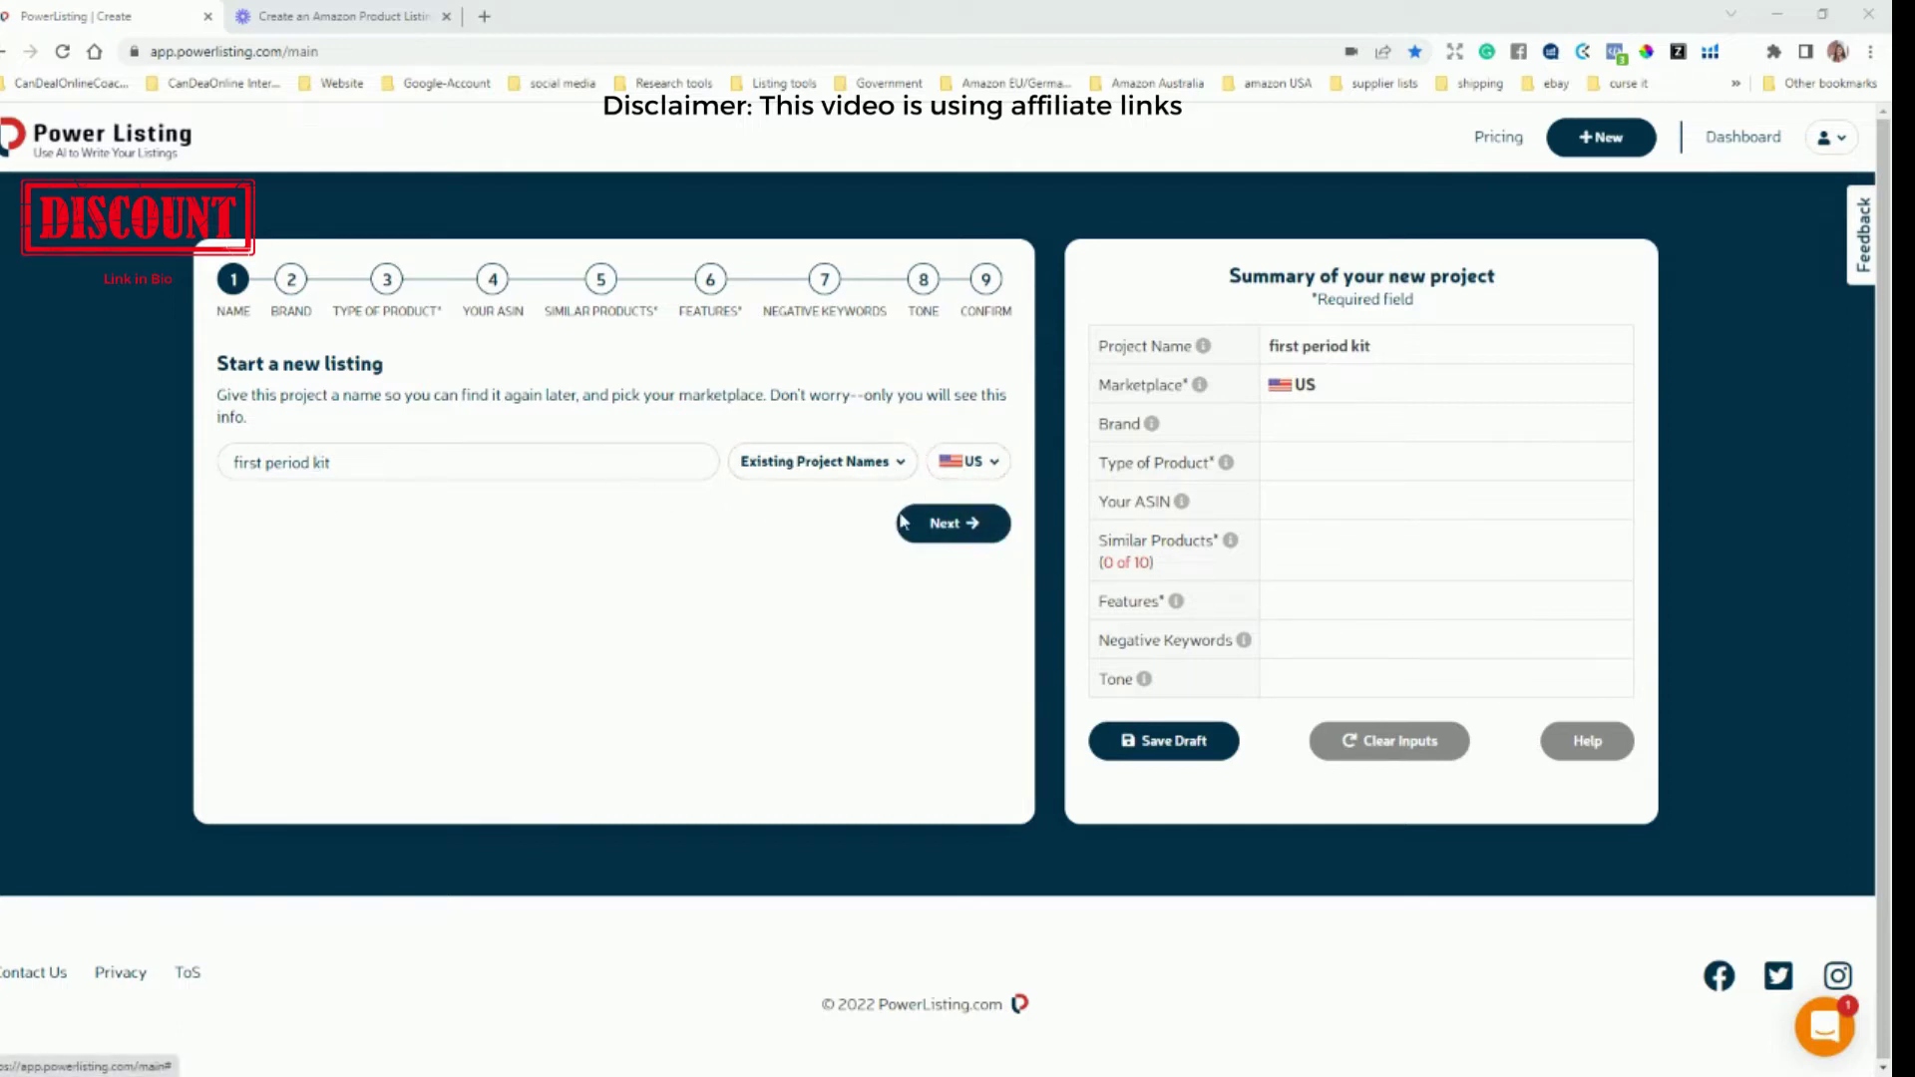
left_click(963, 526)
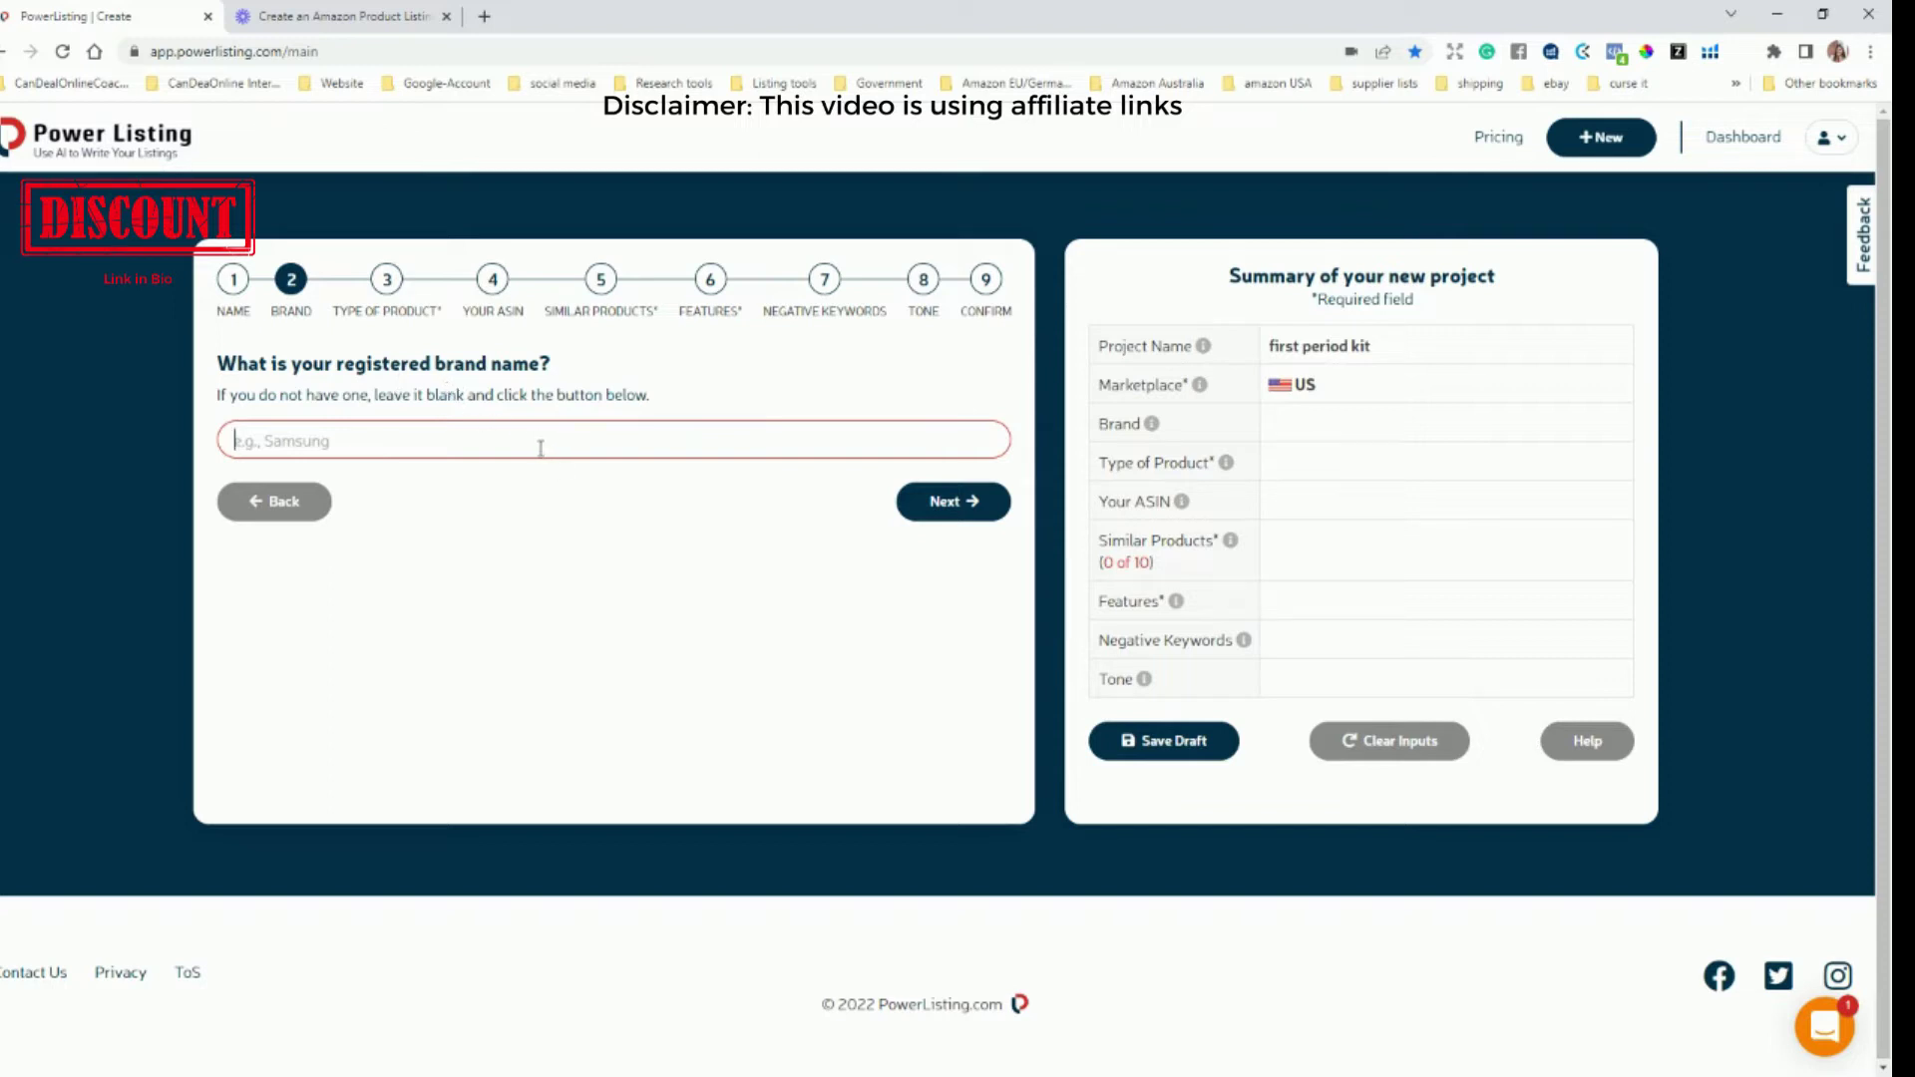
- Leave the brand and ASIN blank, and set the product type to "First Period Kit for Girls"
mouse_move(425, 315)
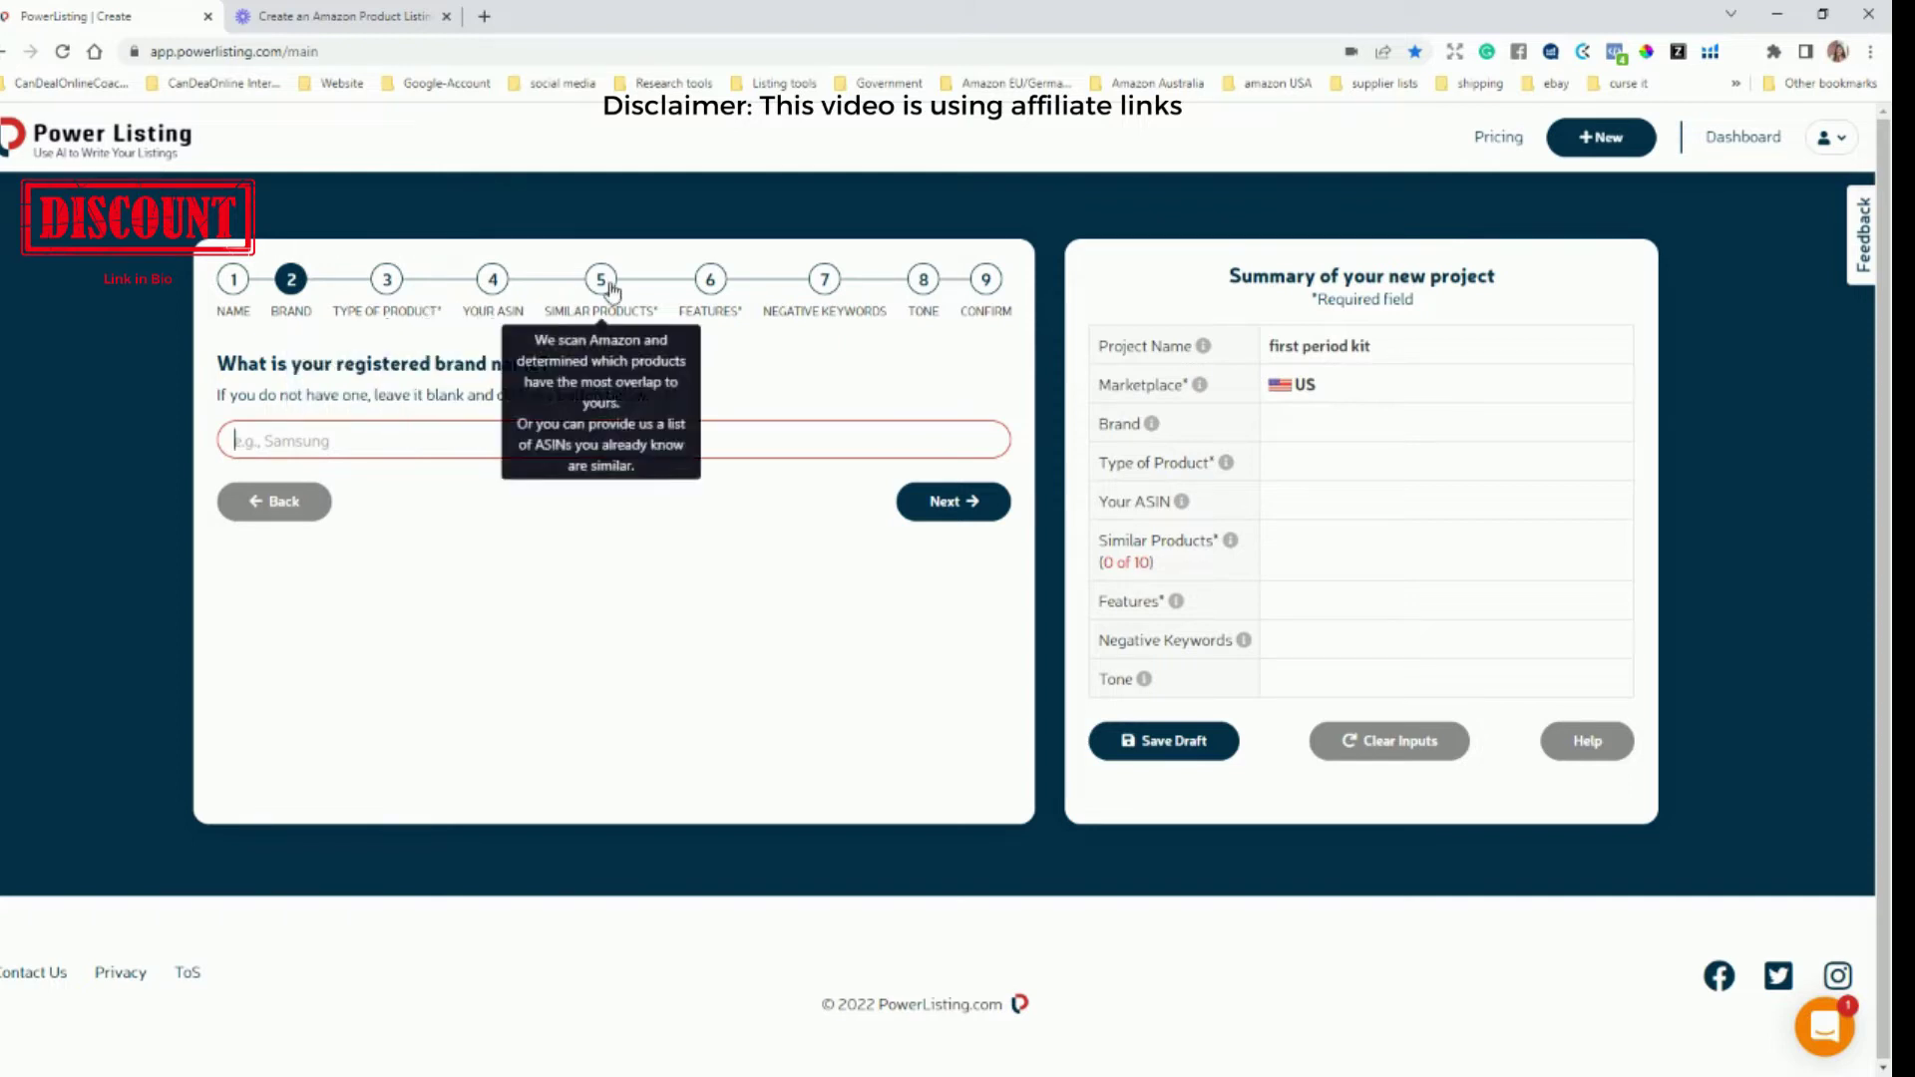
left_click(955, 505)
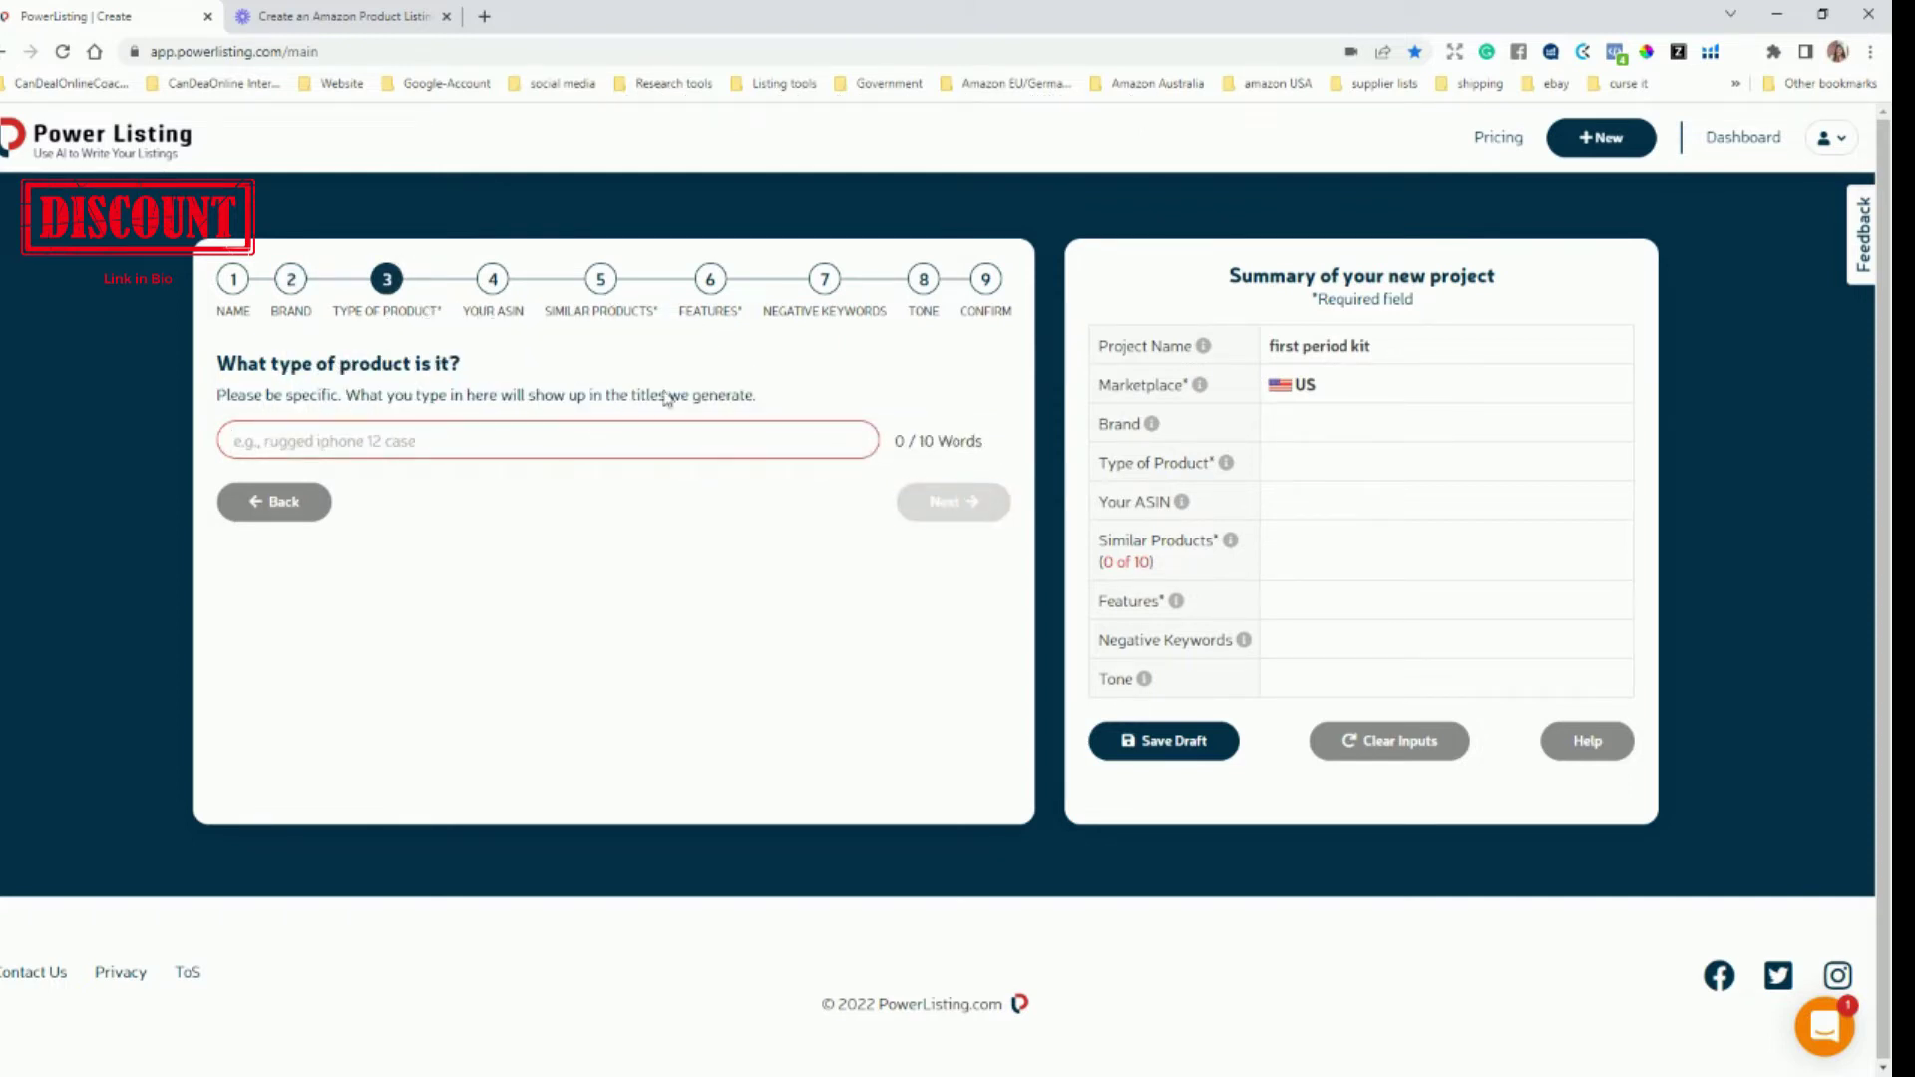
left_click(575, 443)
type("First")
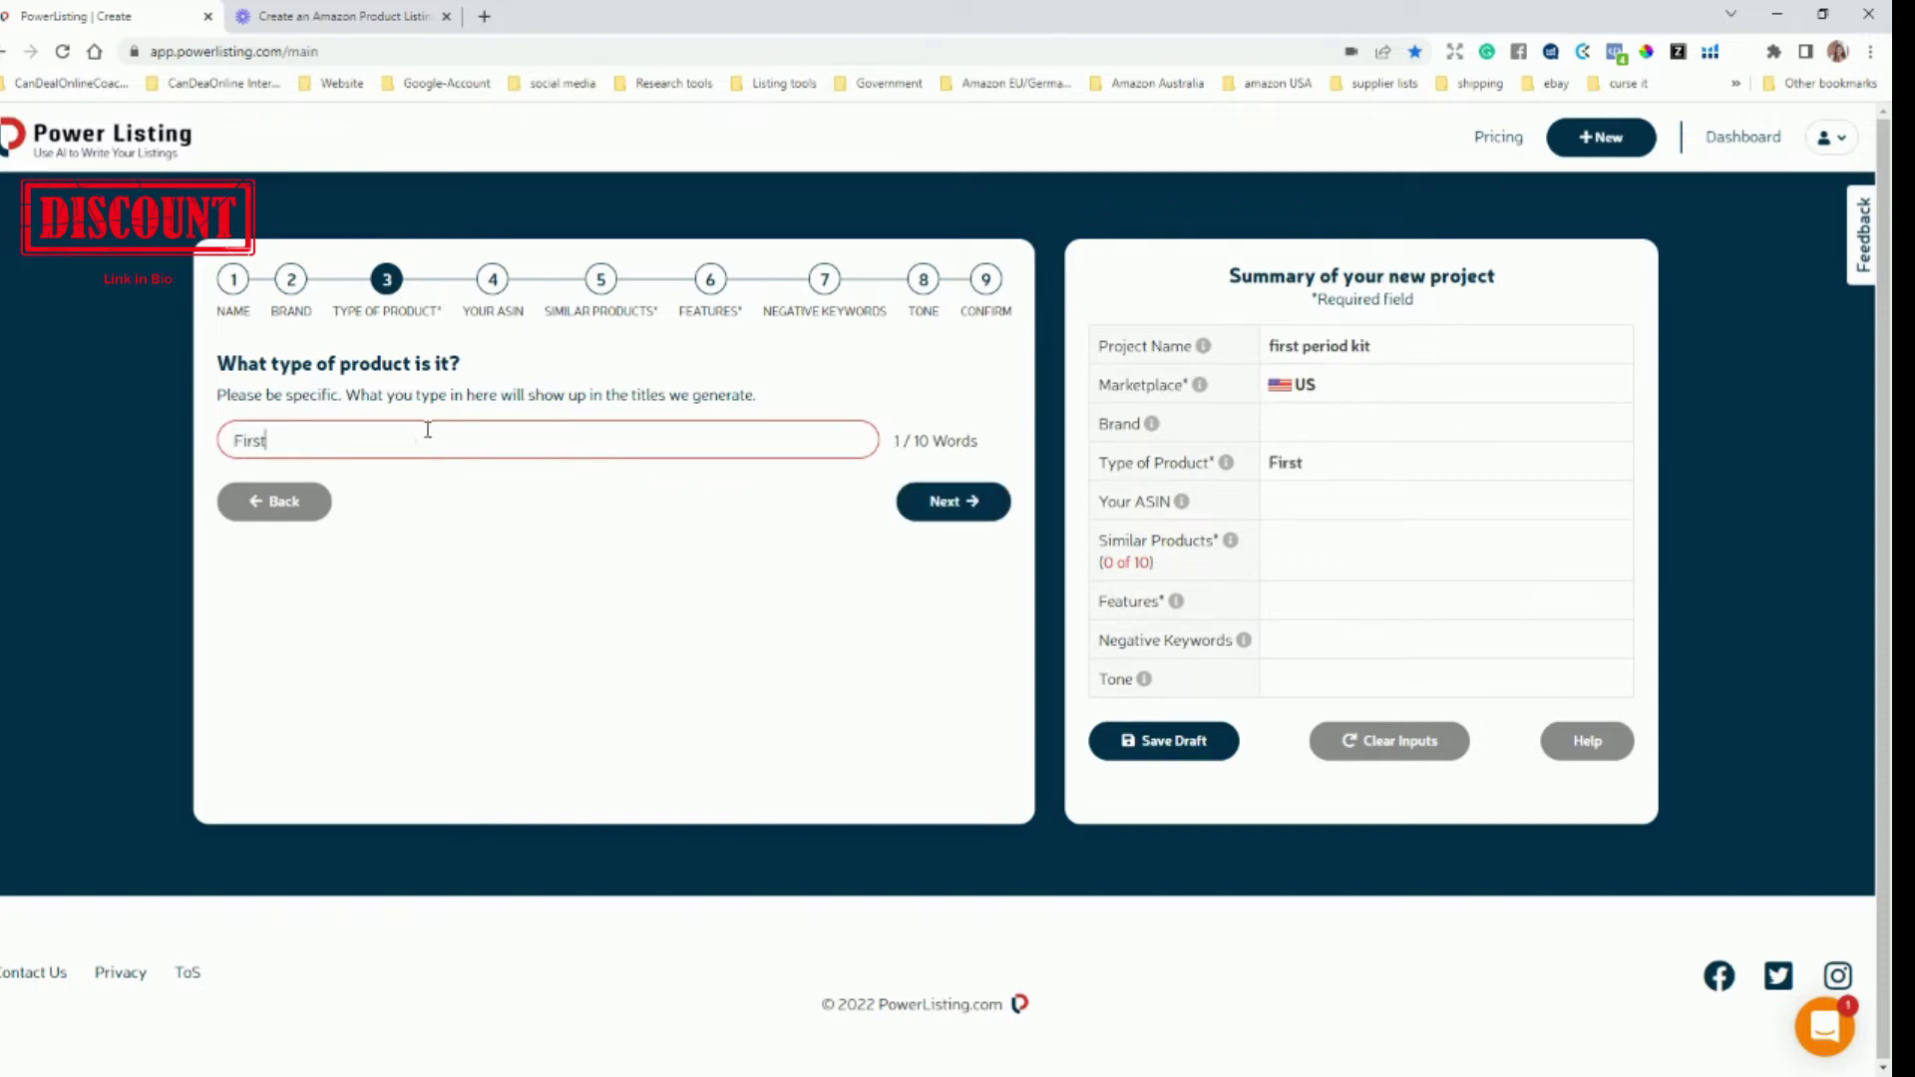
type(" Period Kit for Girls")
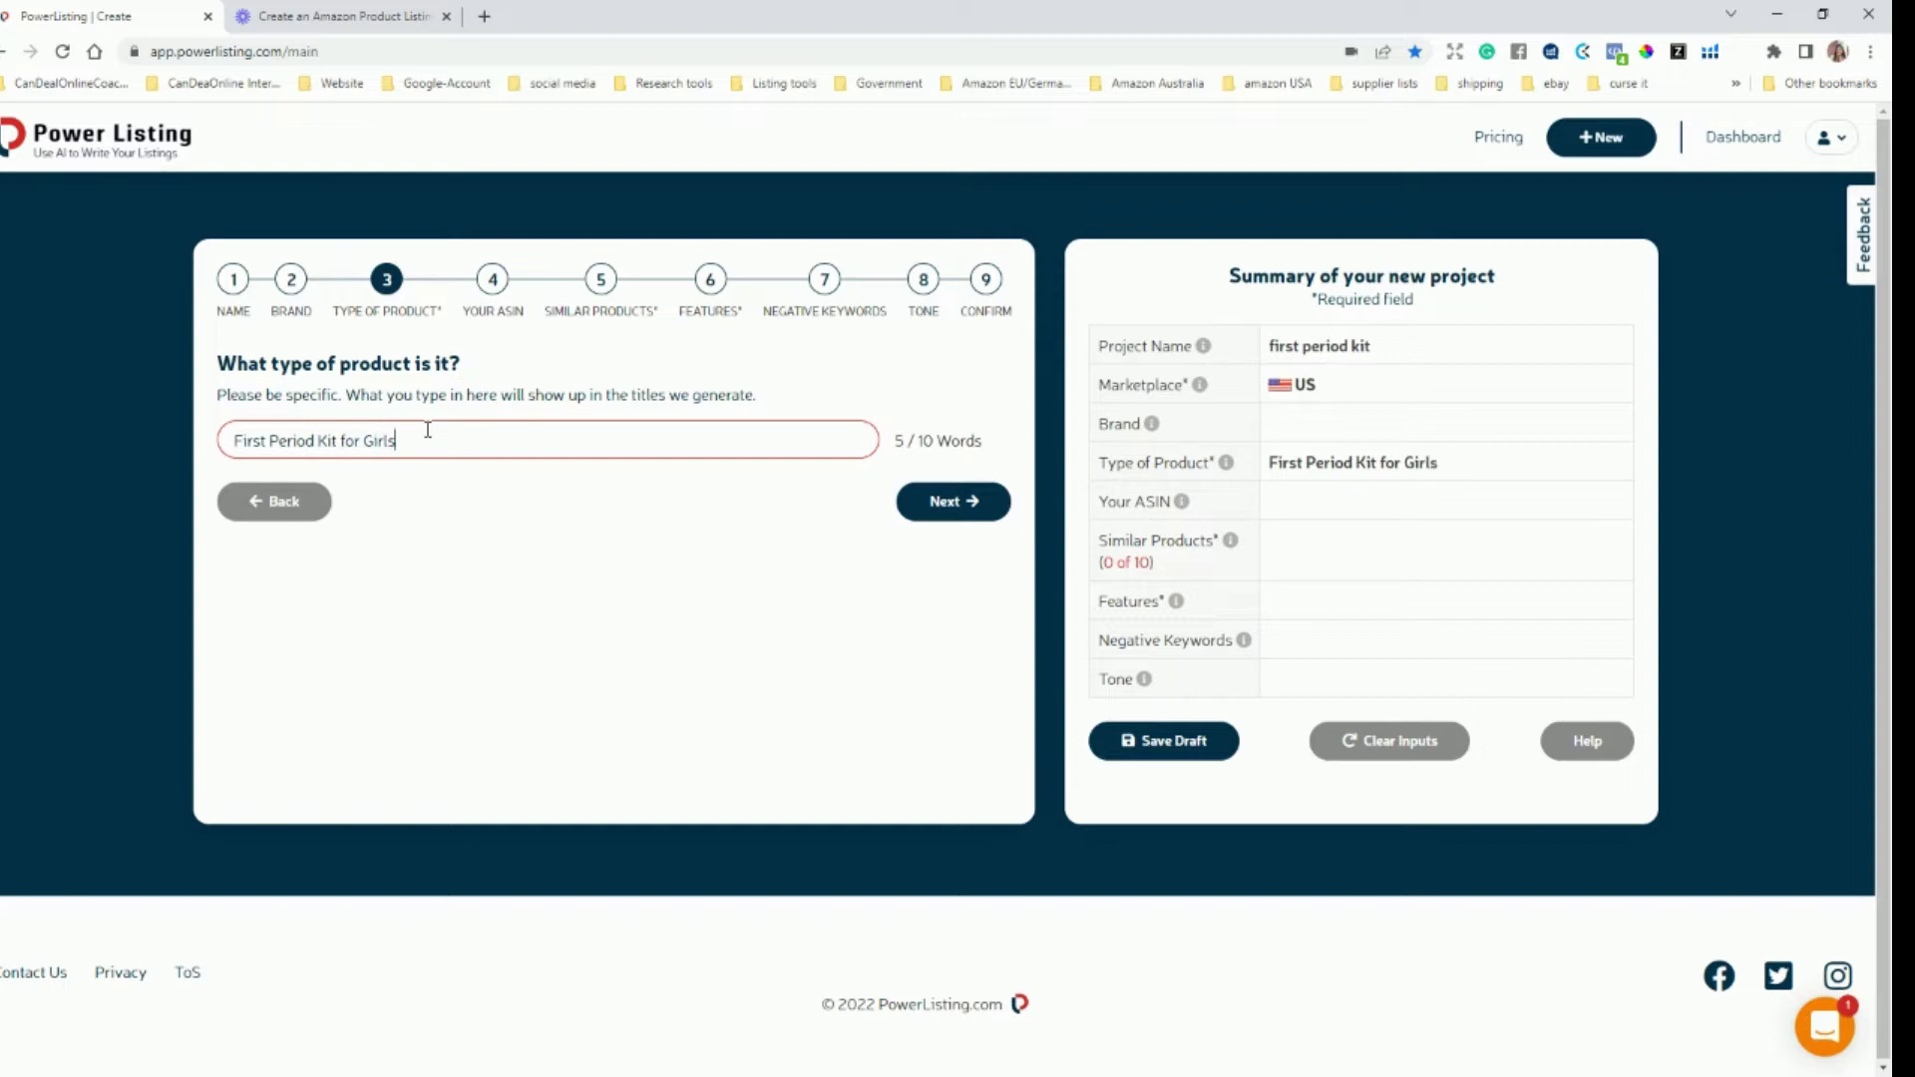
left_click(944, 507)
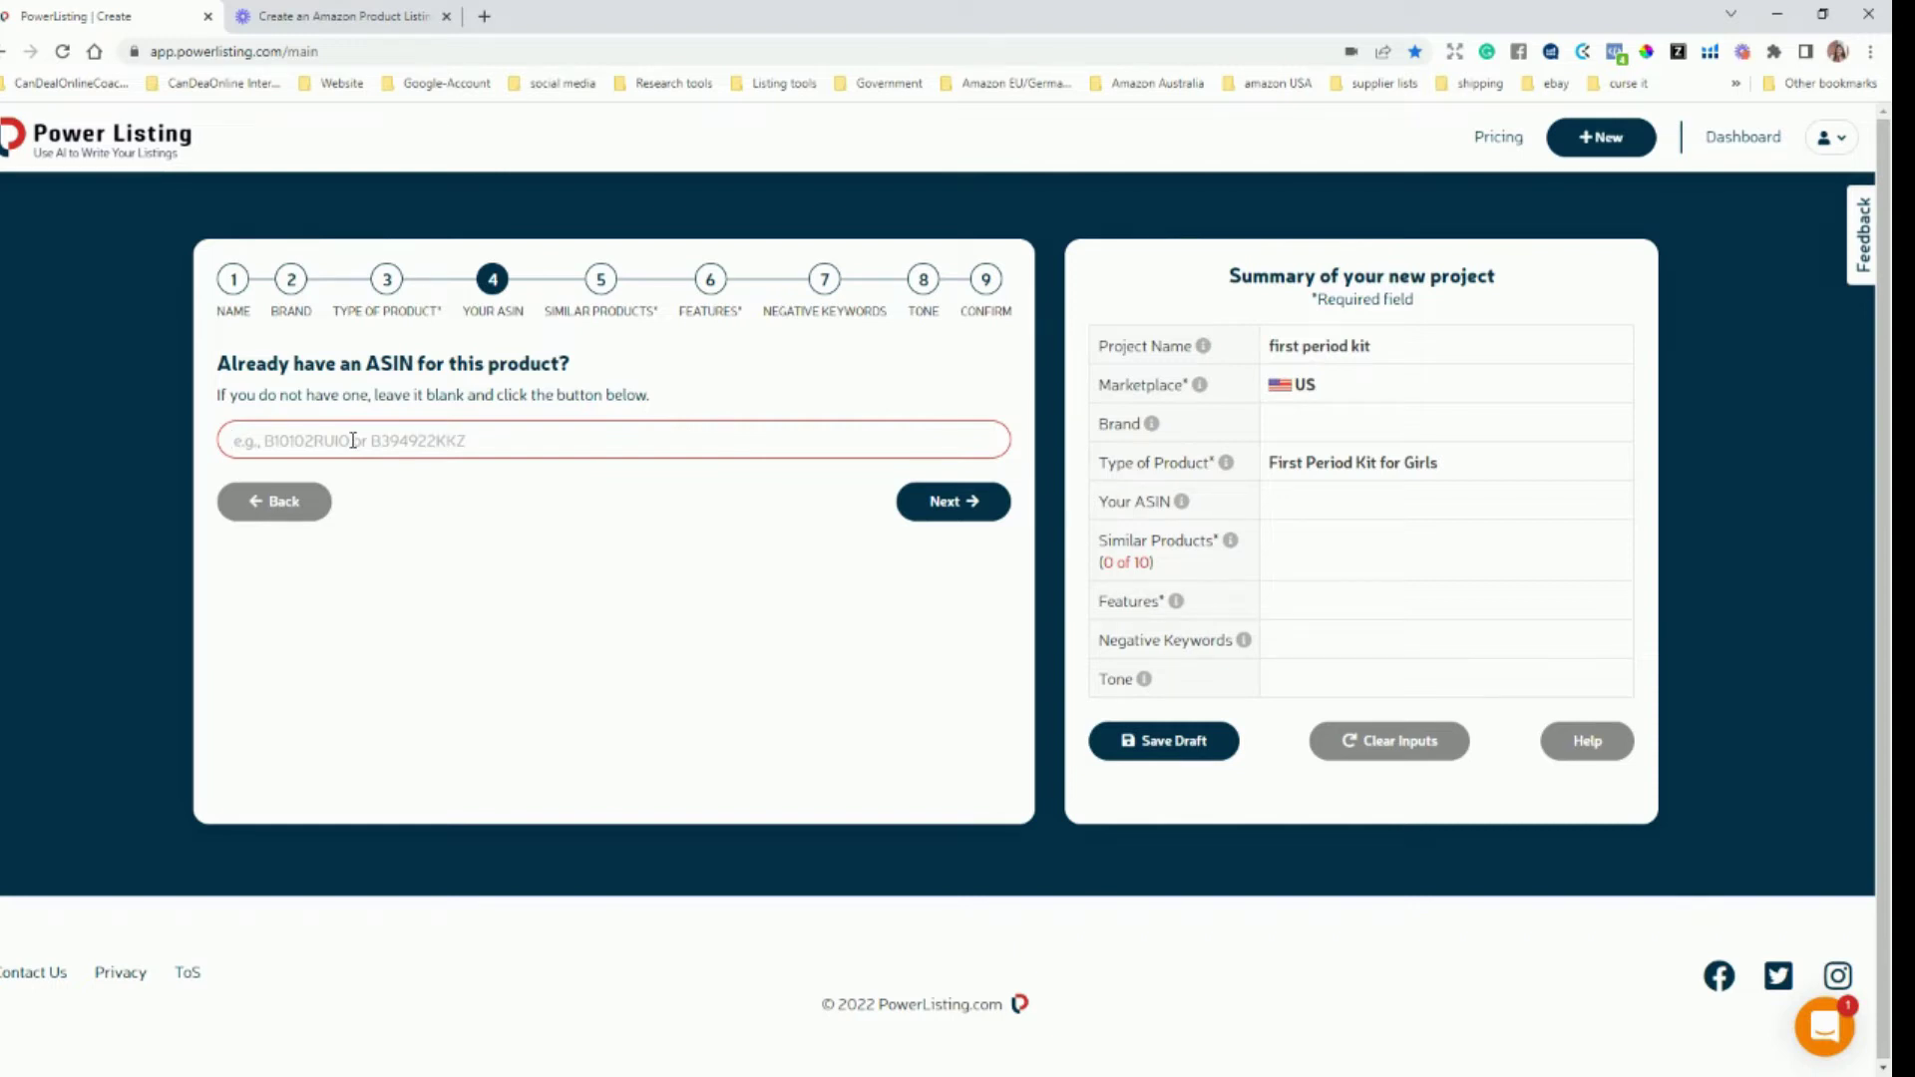
left_click(963, 504)
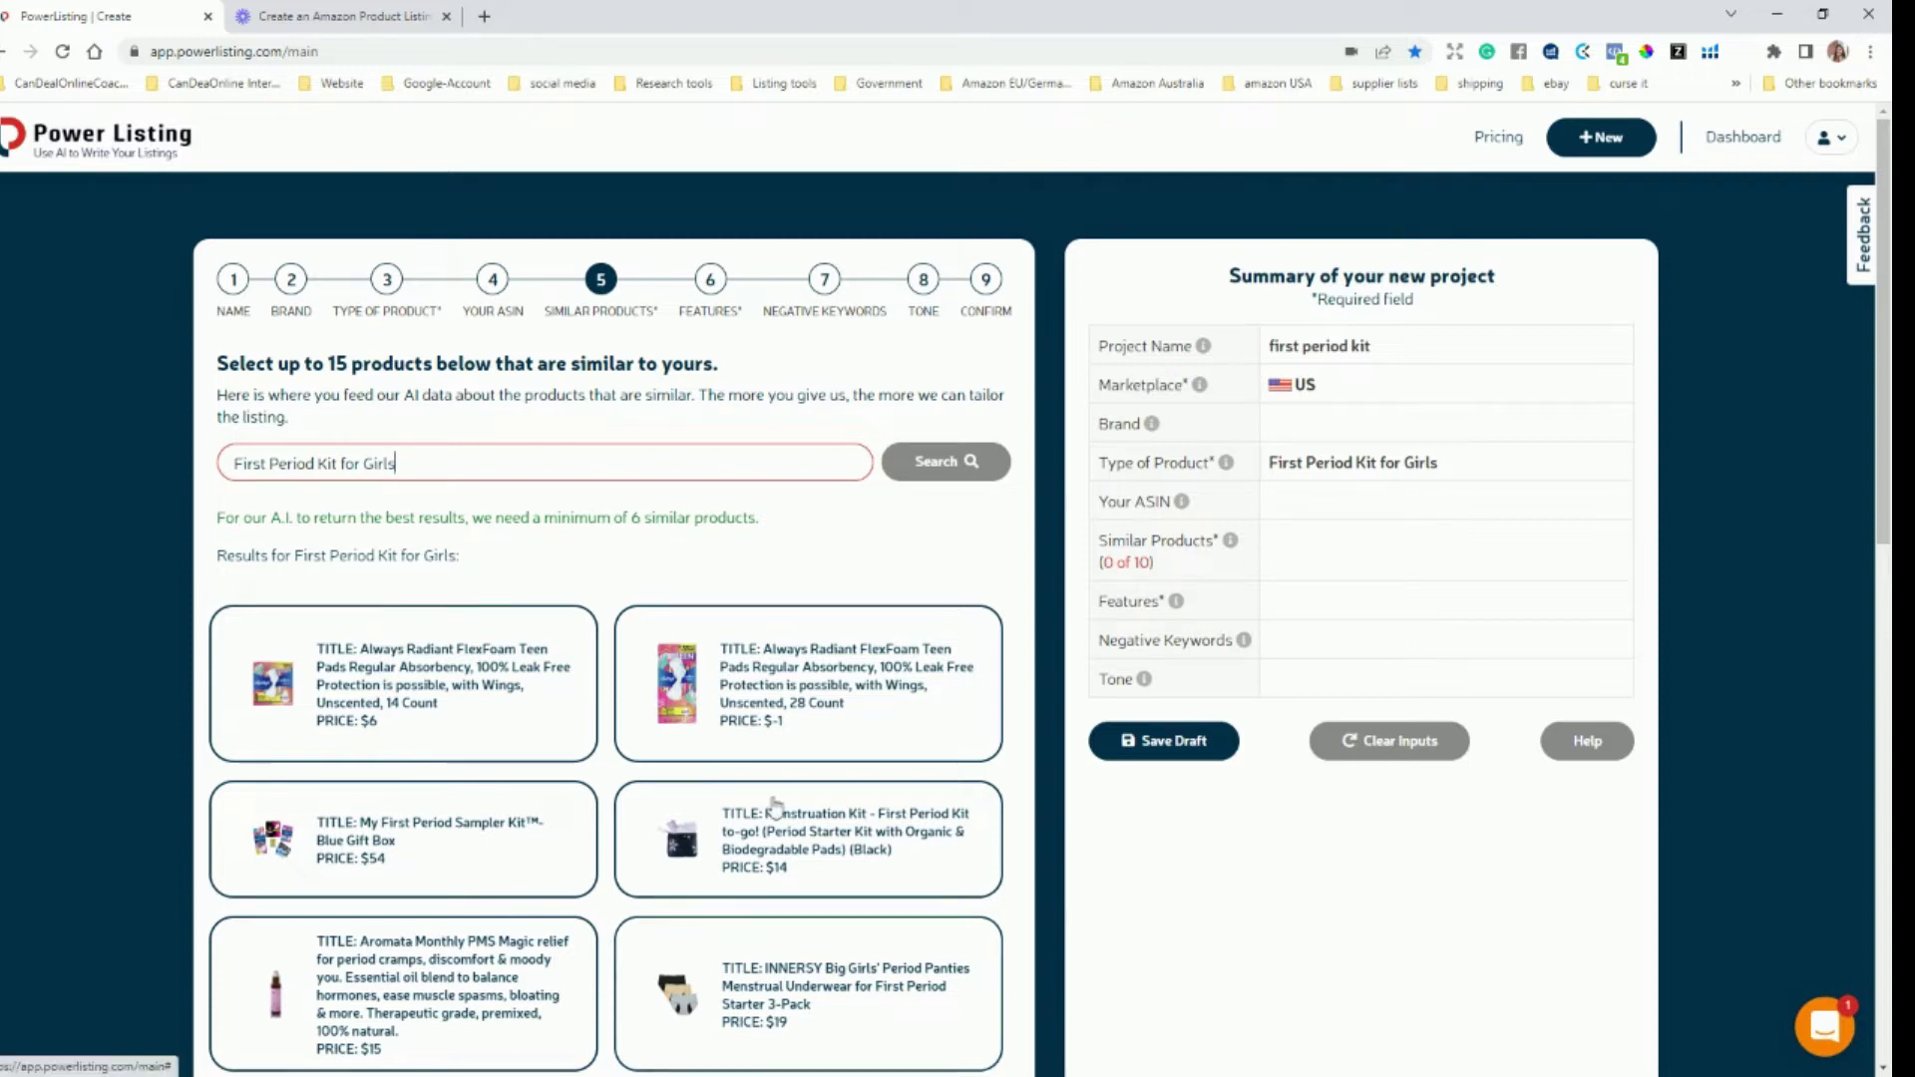
- Examine the competing products and their revenue in the Helium 10 Xray results for "first period kit for girls" on Amazon
key("alt+Tab")
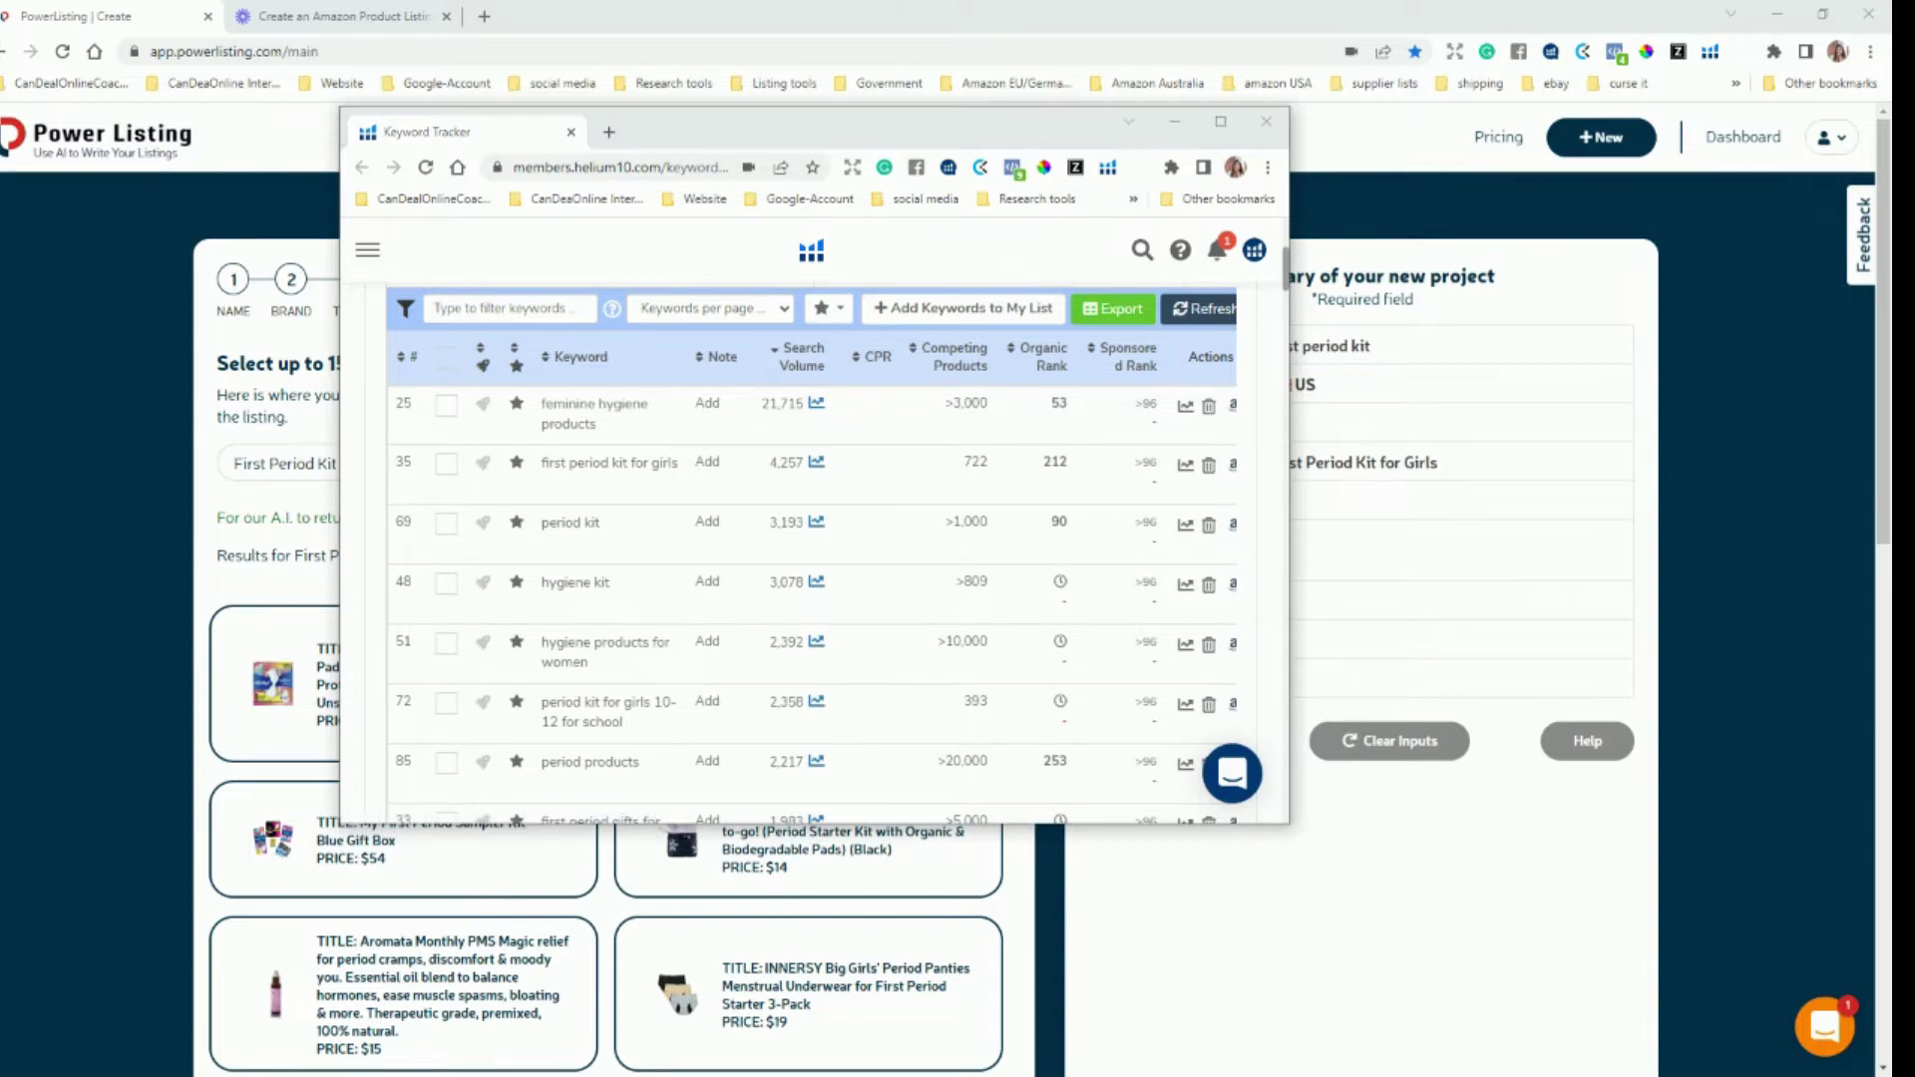
left_click(1261, 124)
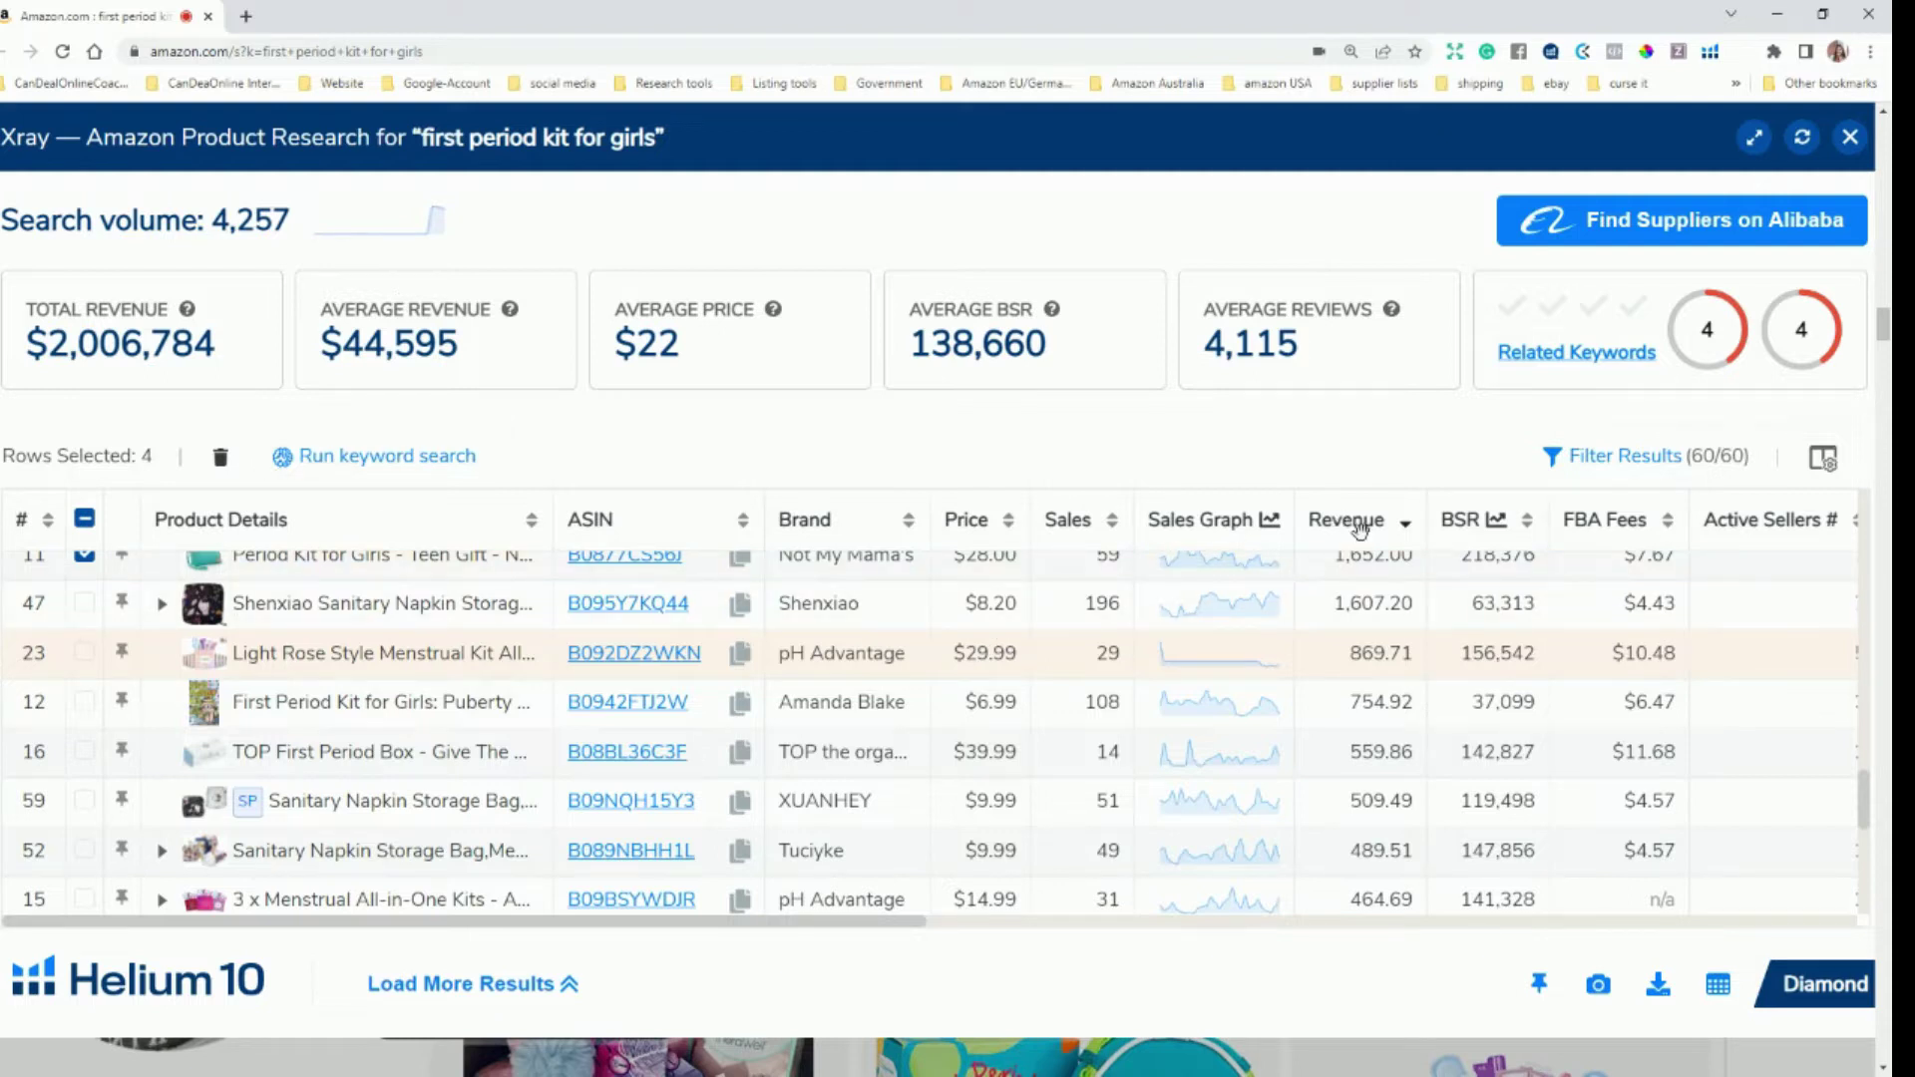
scroll(379, 738, "up", 10)
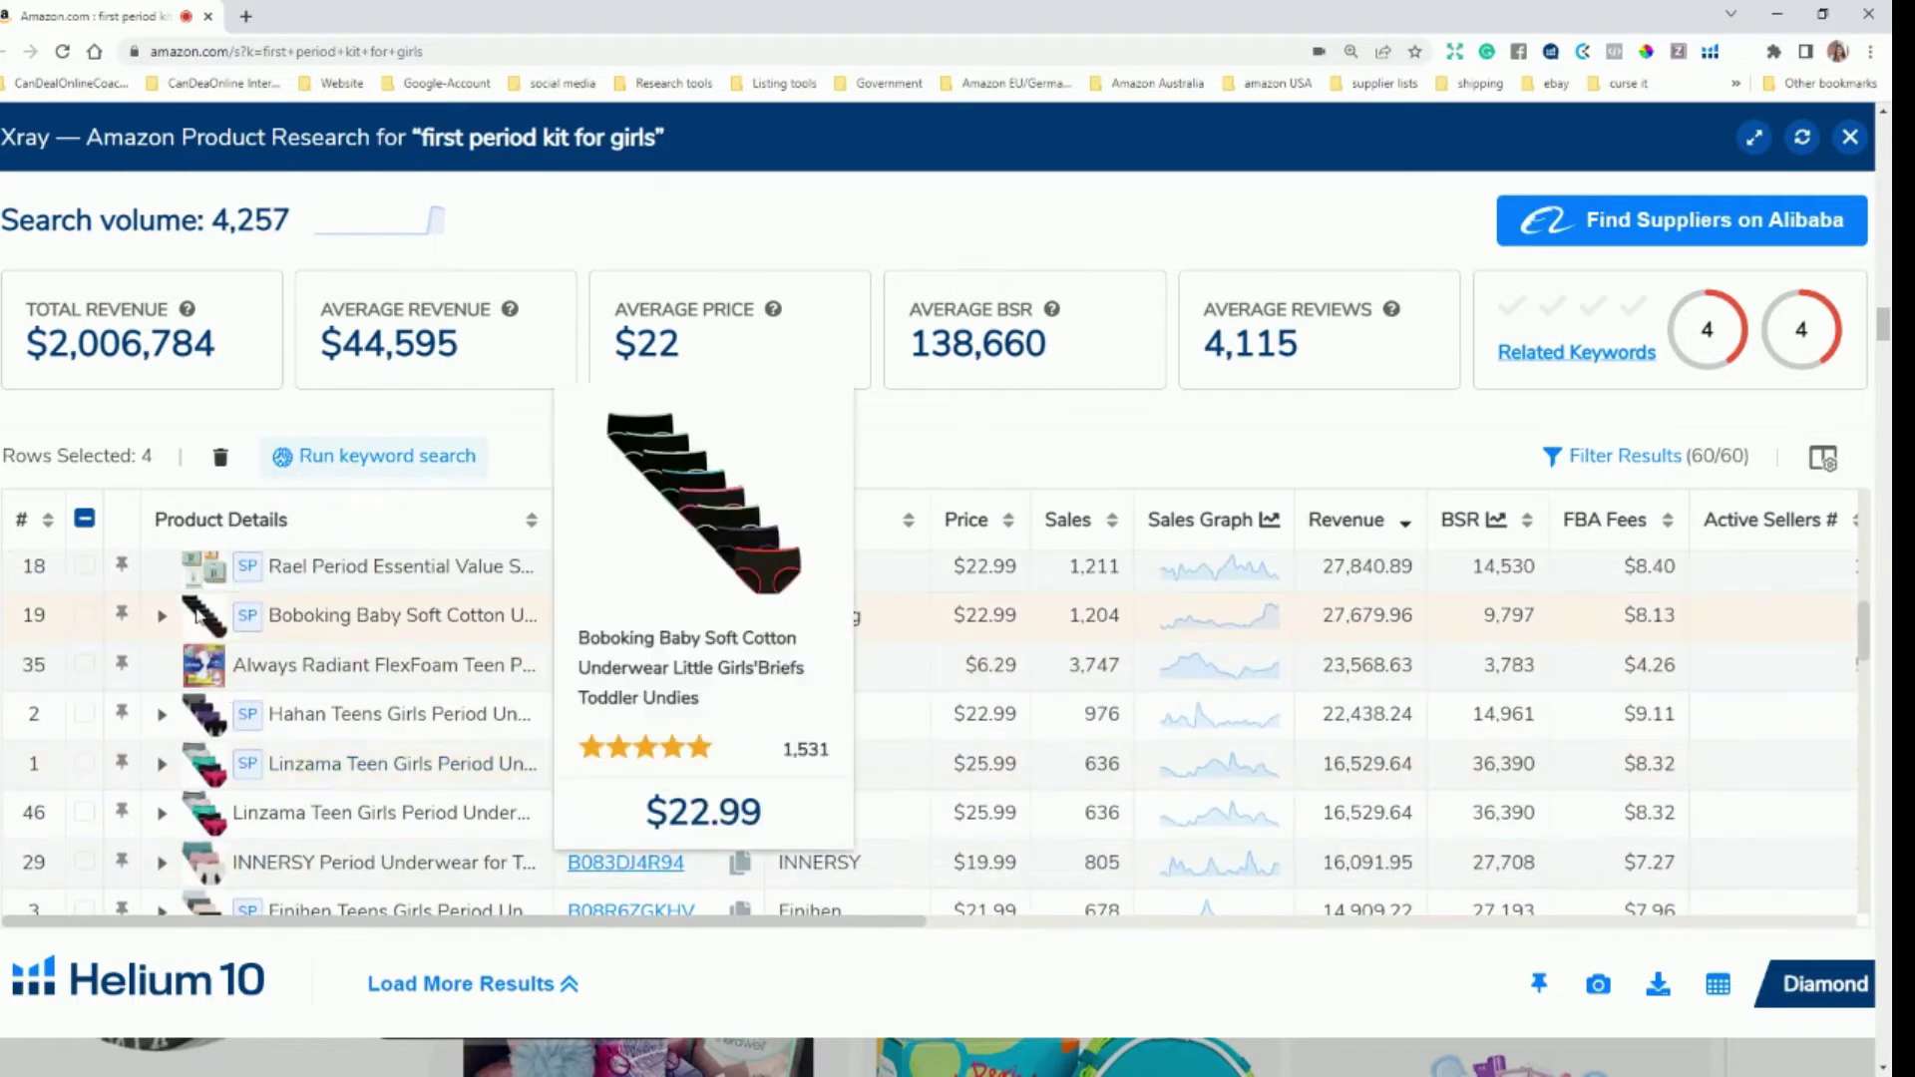
scroll(212, 846, "down", 4)
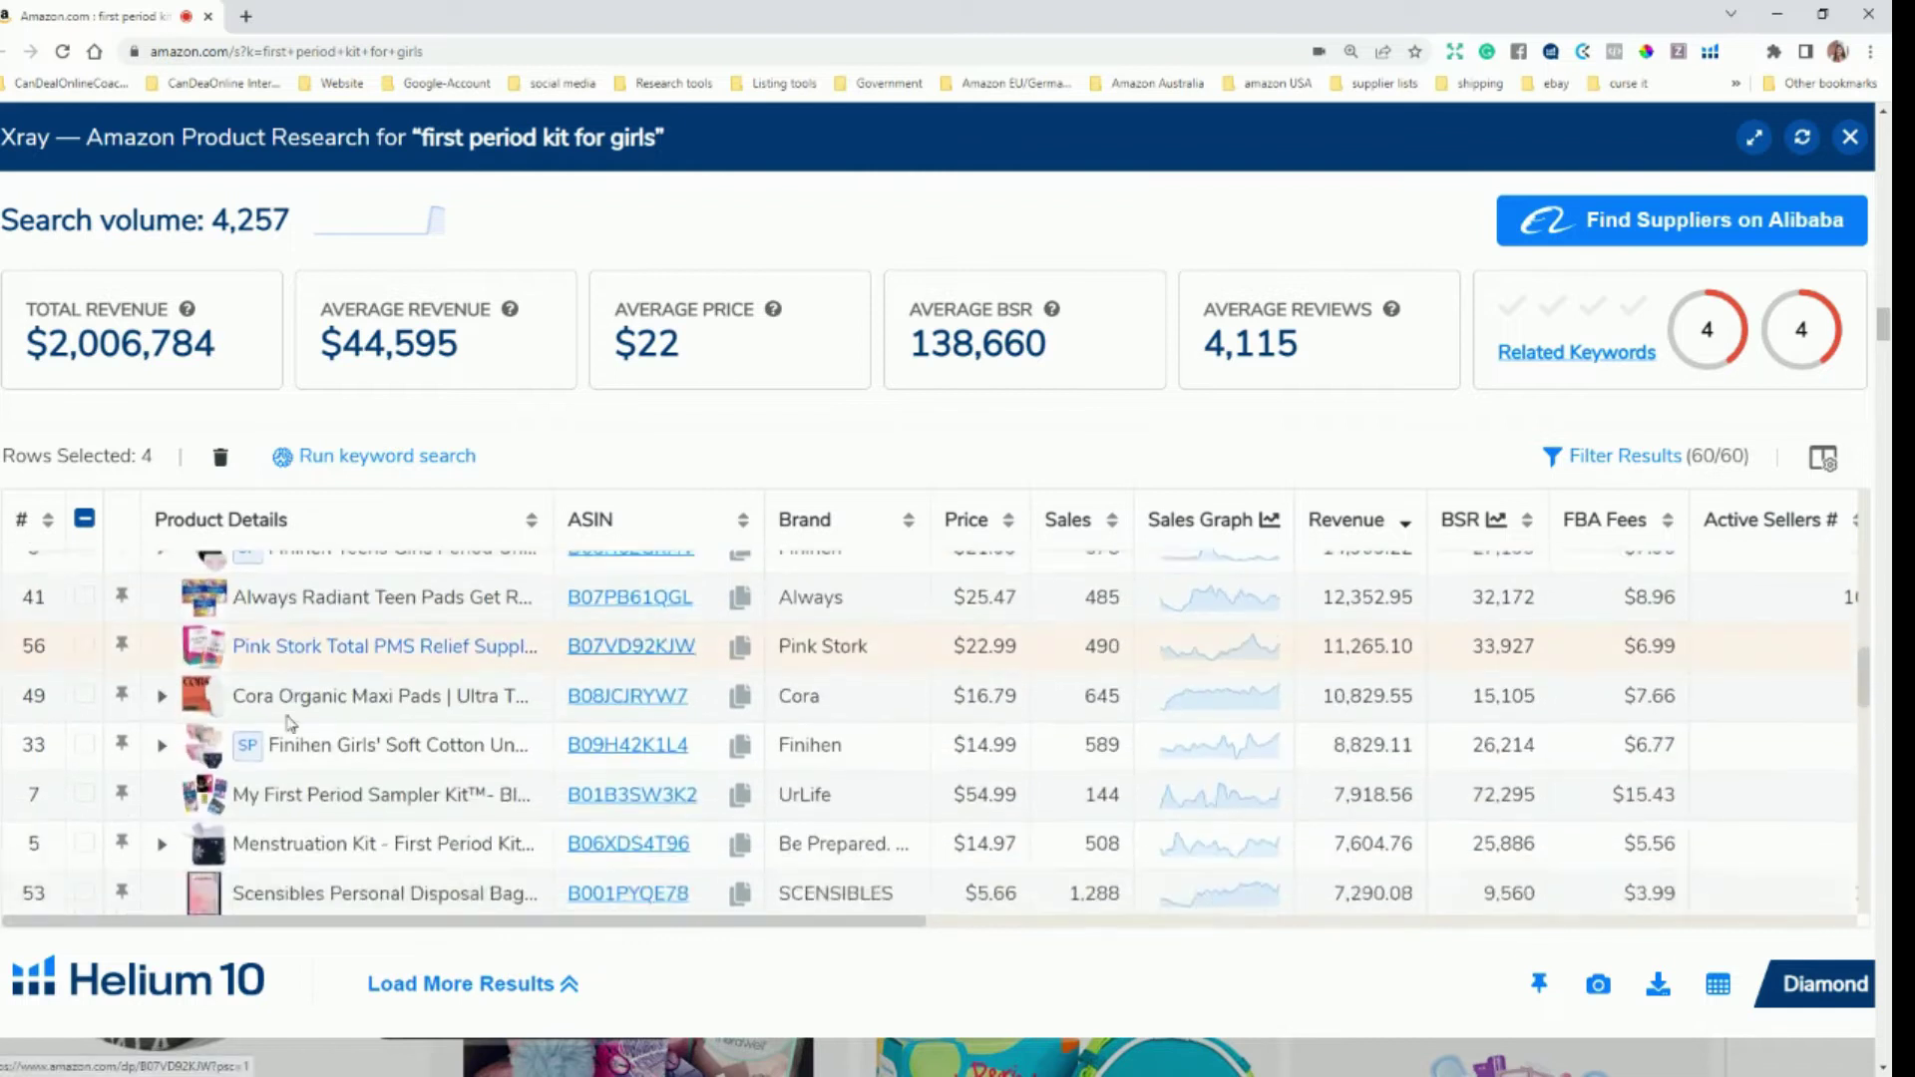
mouse_move(211, 783)
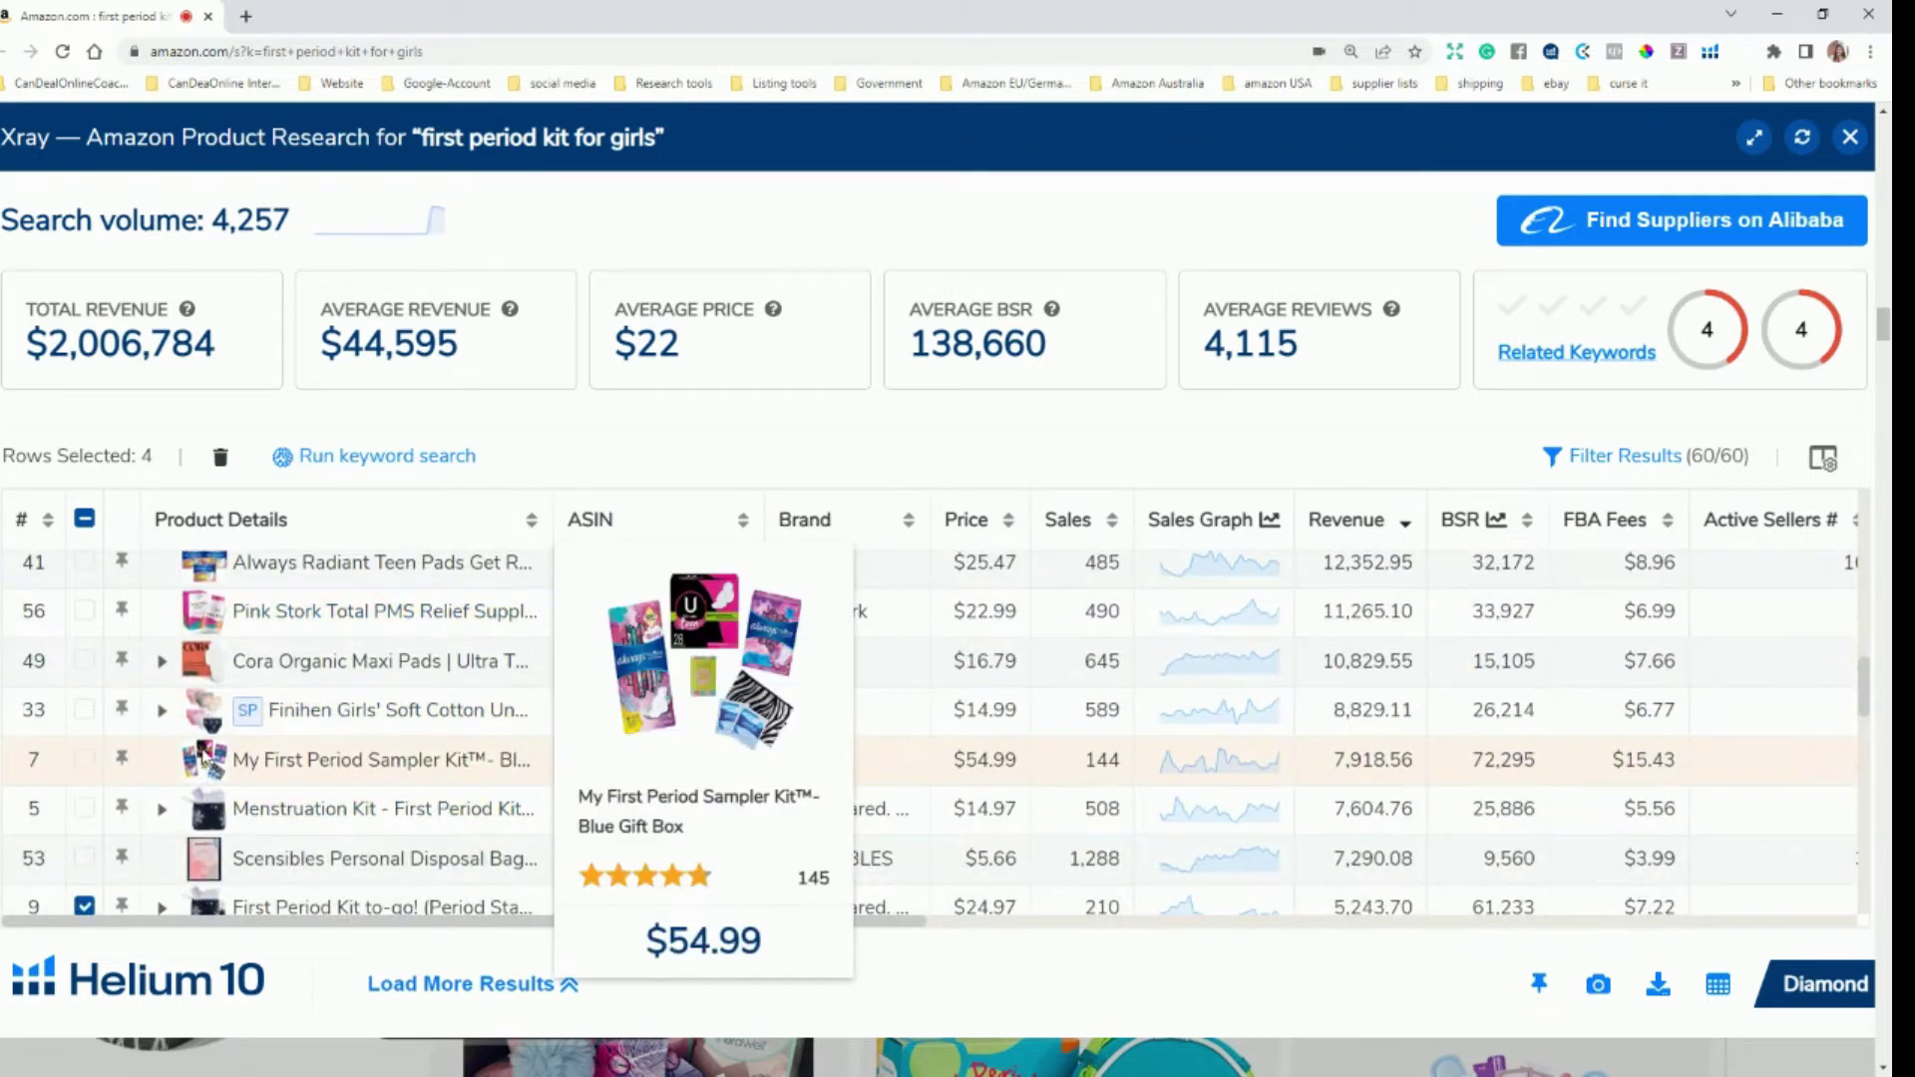
scroll(243, 803, "down", 1)
mouse_move(244, 708)
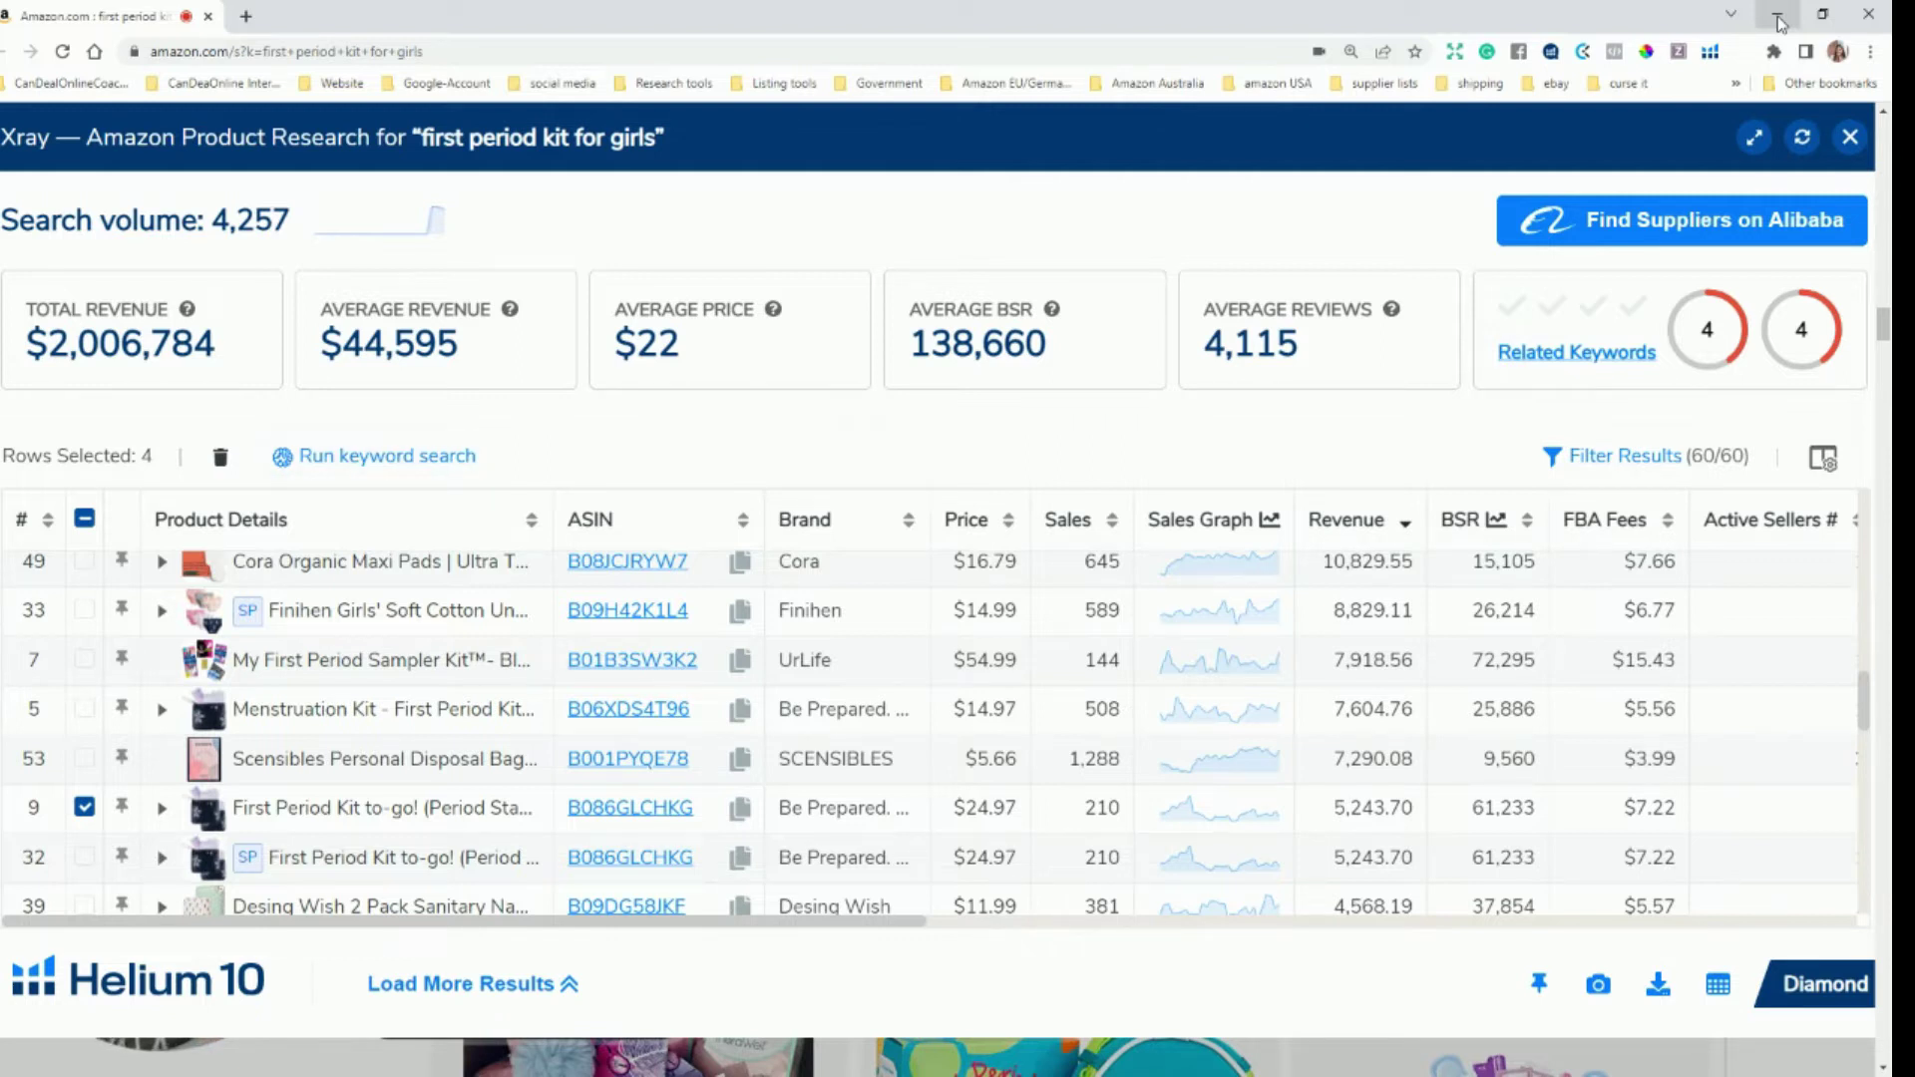
left_click(1780, 22)
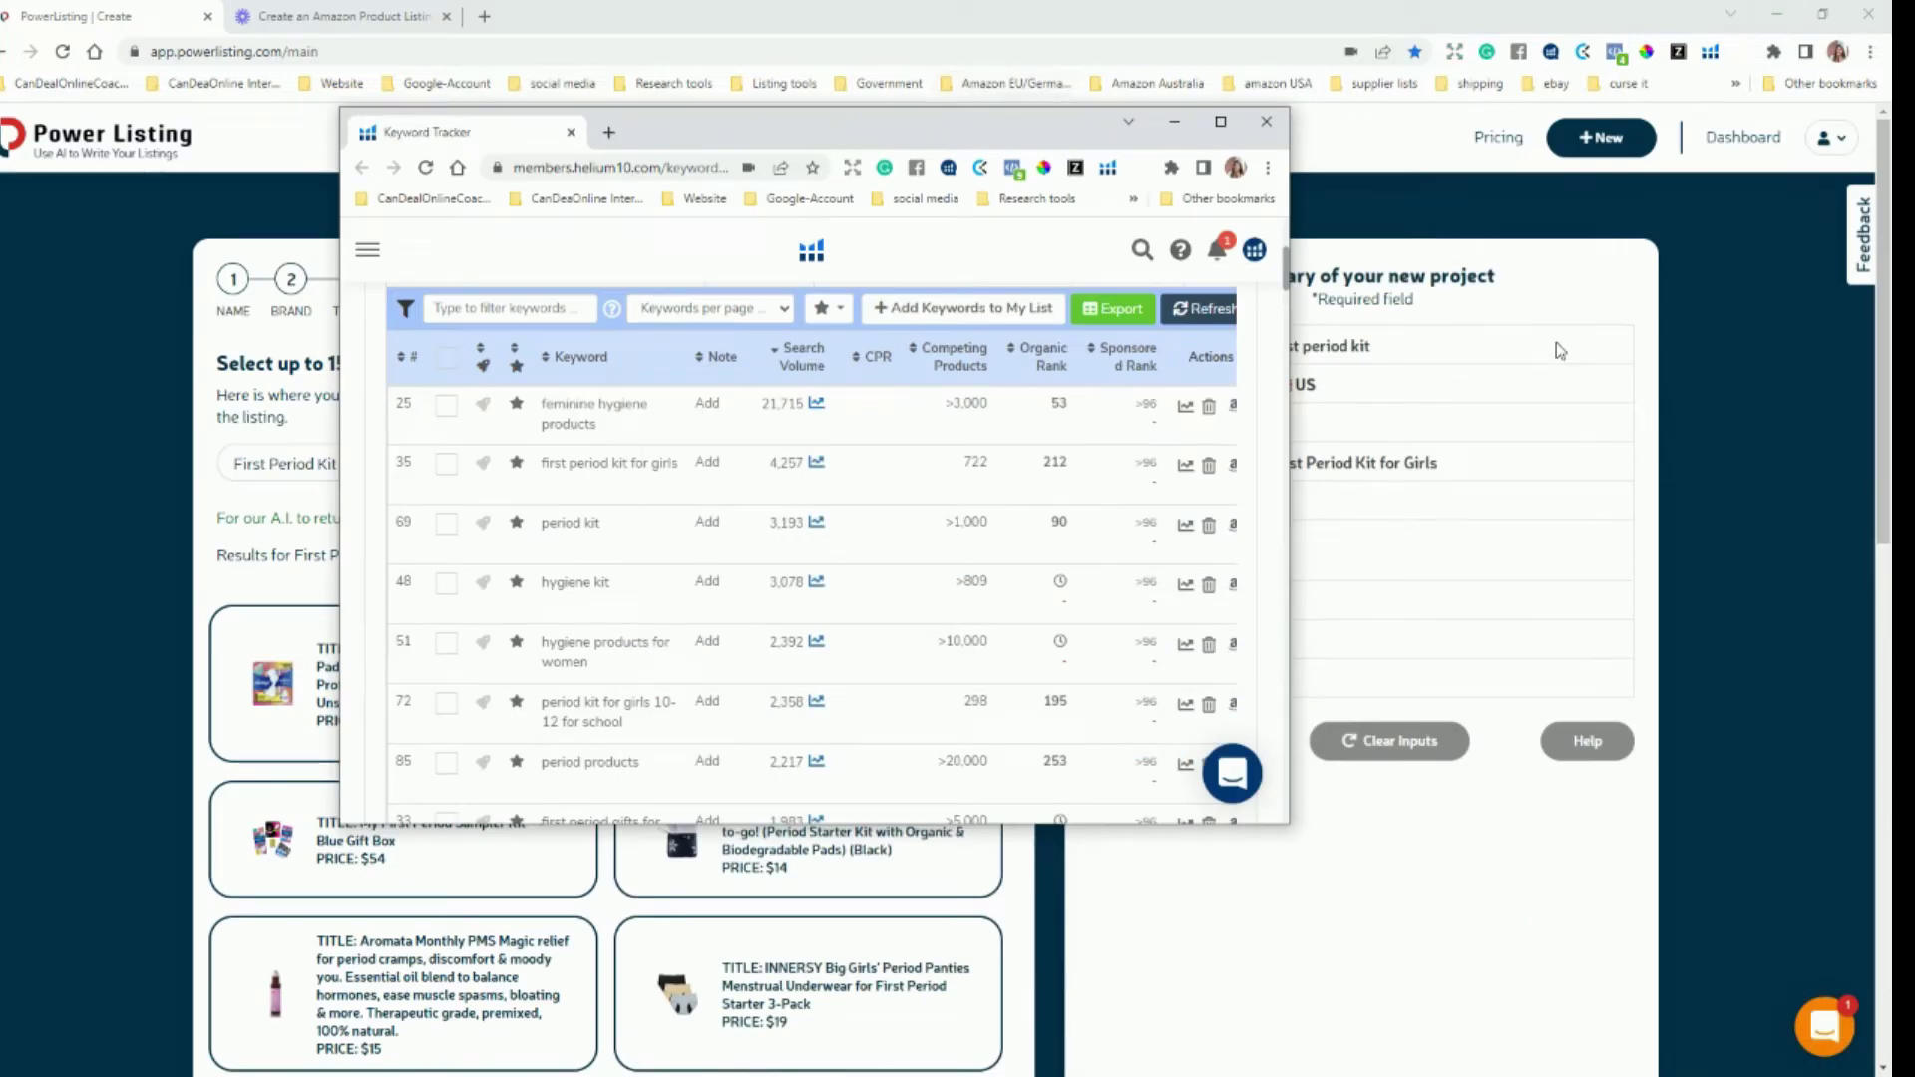
- Select the $14 black Menstruation Kit, 16-piece On The Go kit, Teen Tween PreTeen Period Comfy Box and First Moon Gift as similar products
scroll(730, 718, "down", 2)
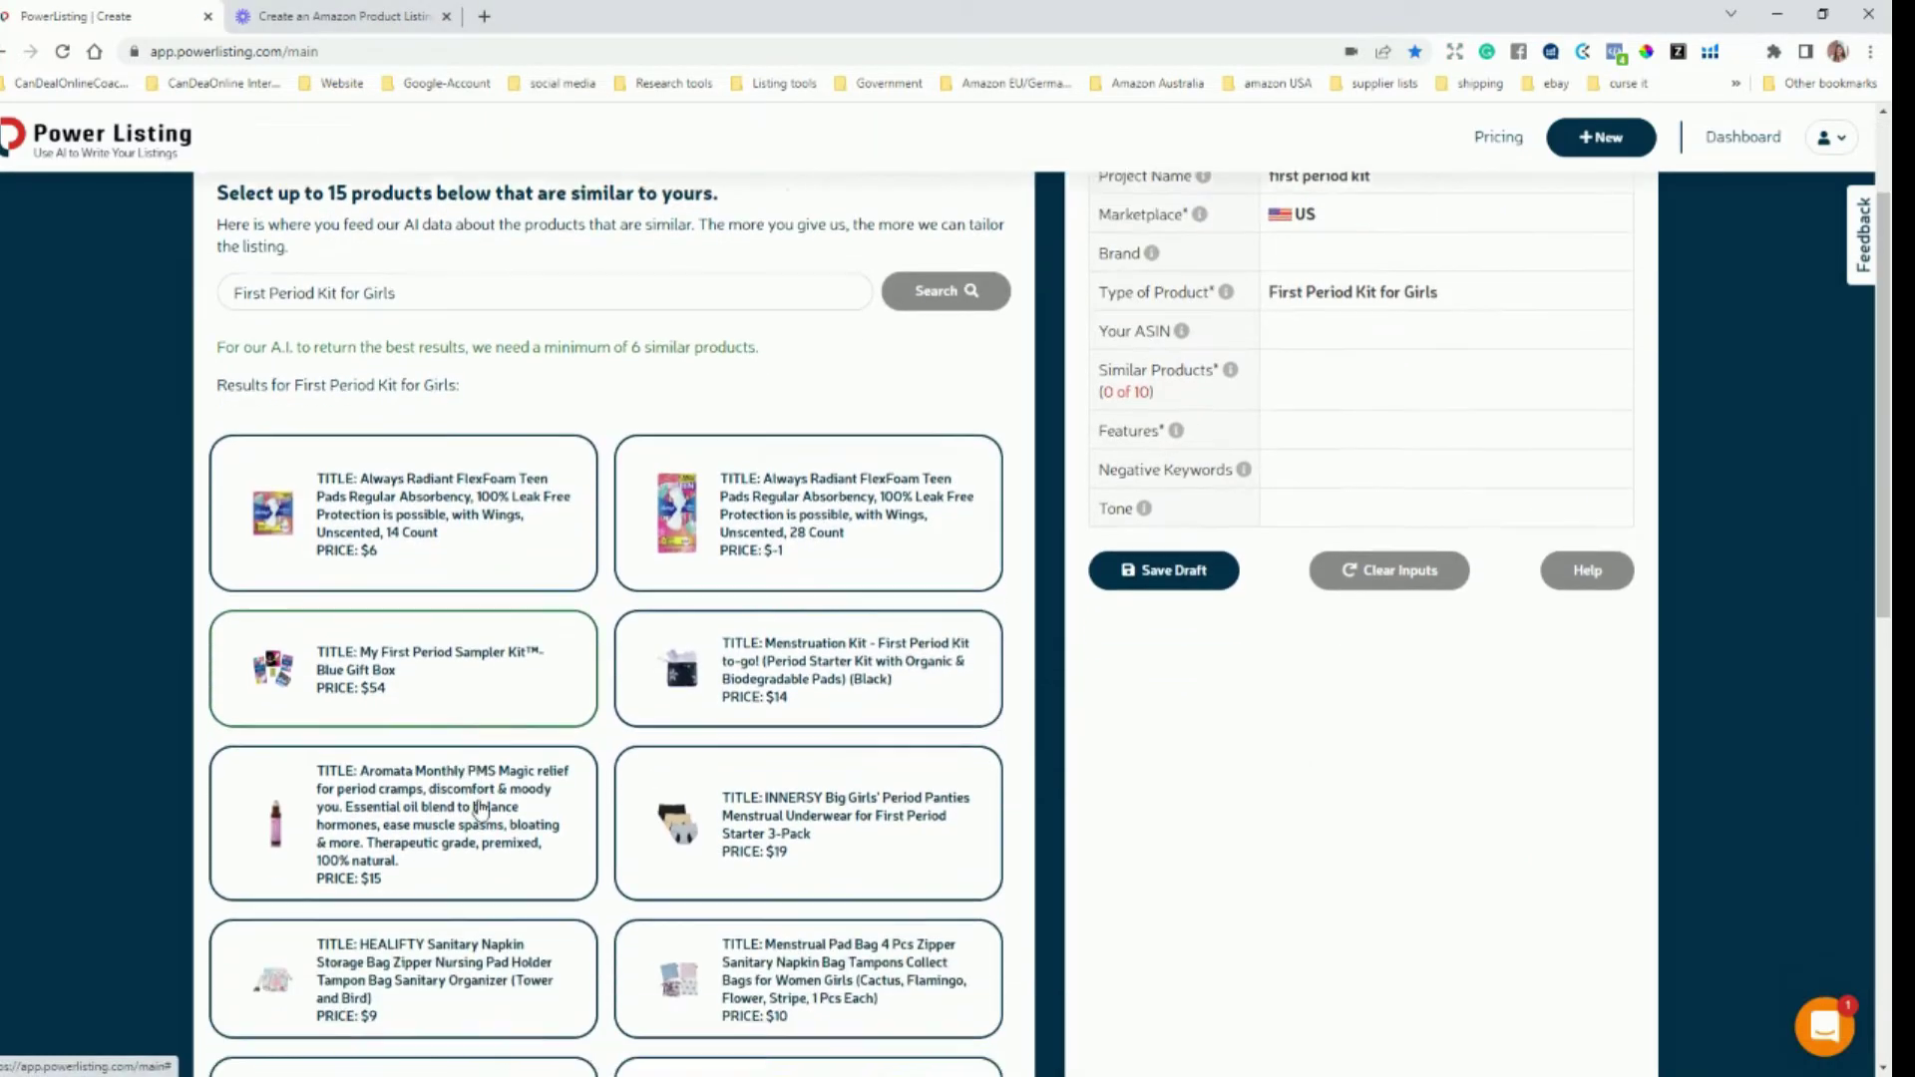
left_click(734, 648)
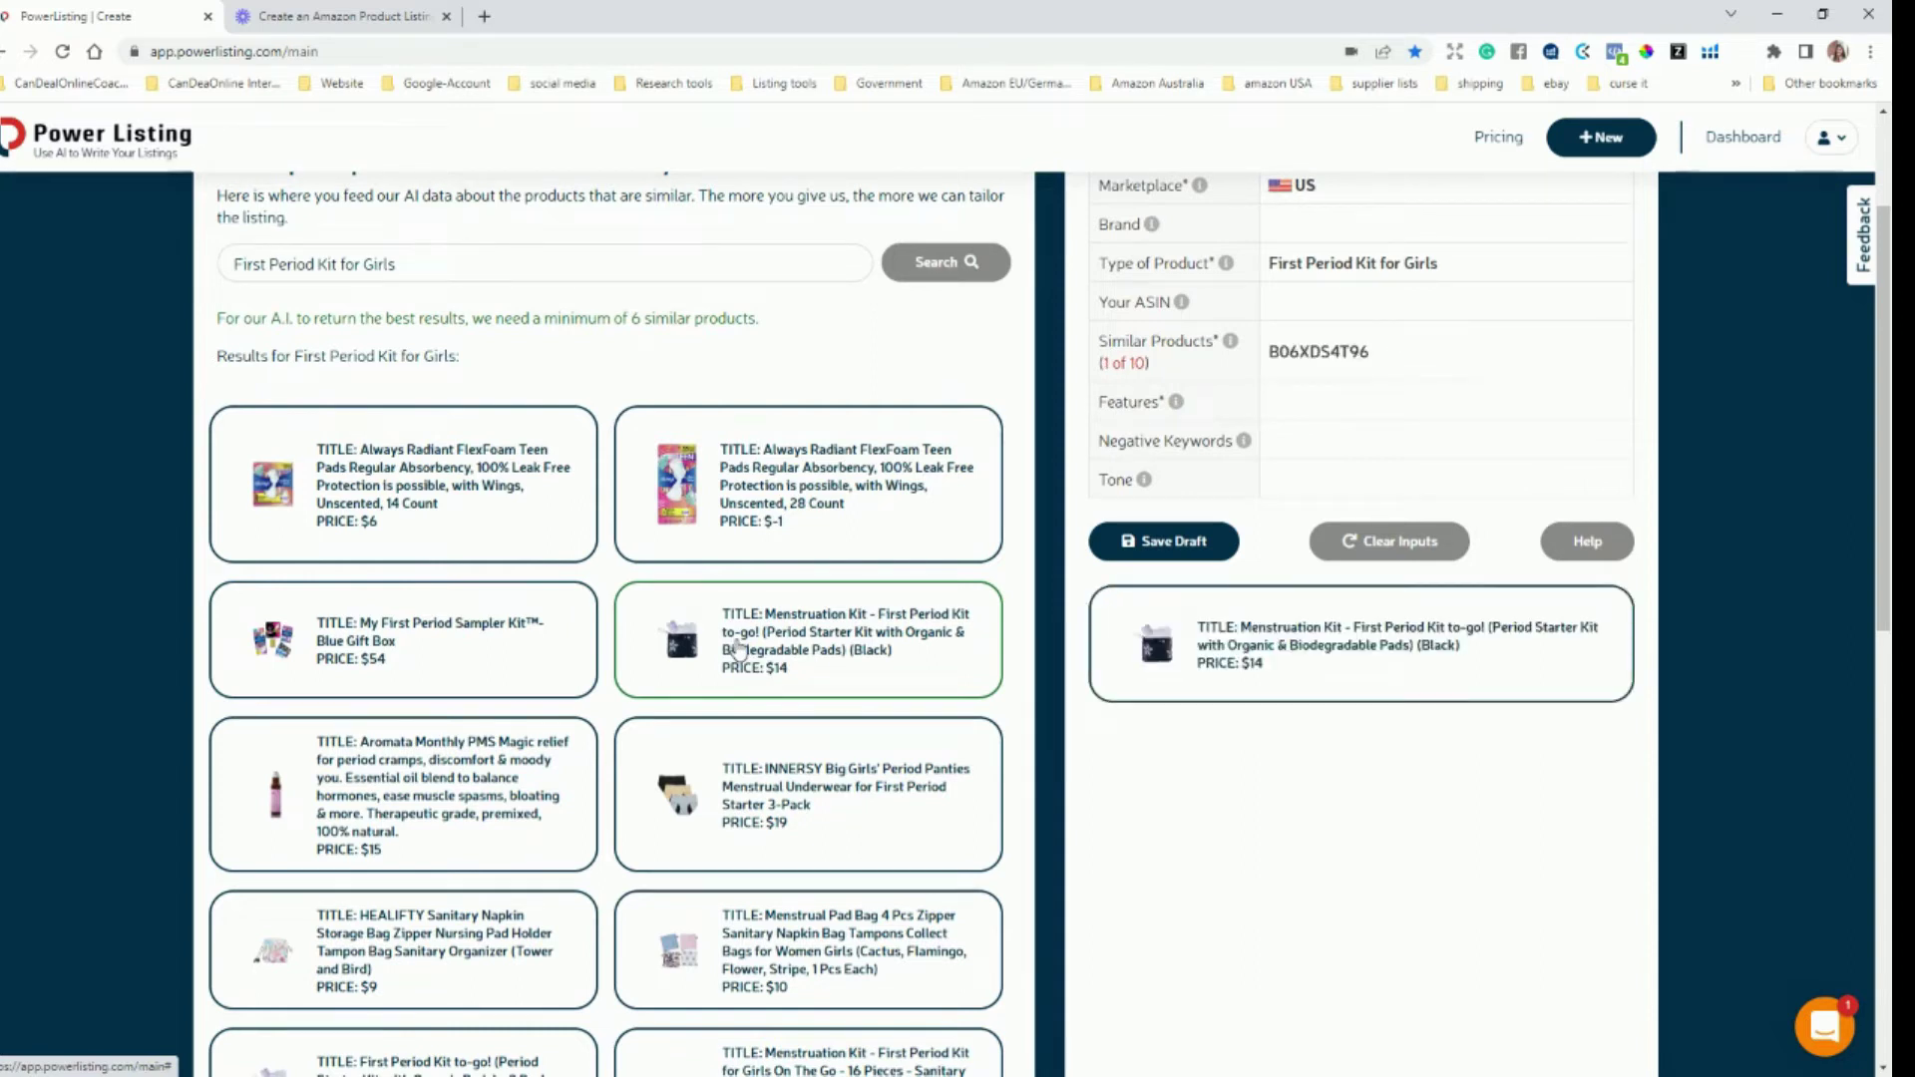
scroll(735, 648, "down", 3)
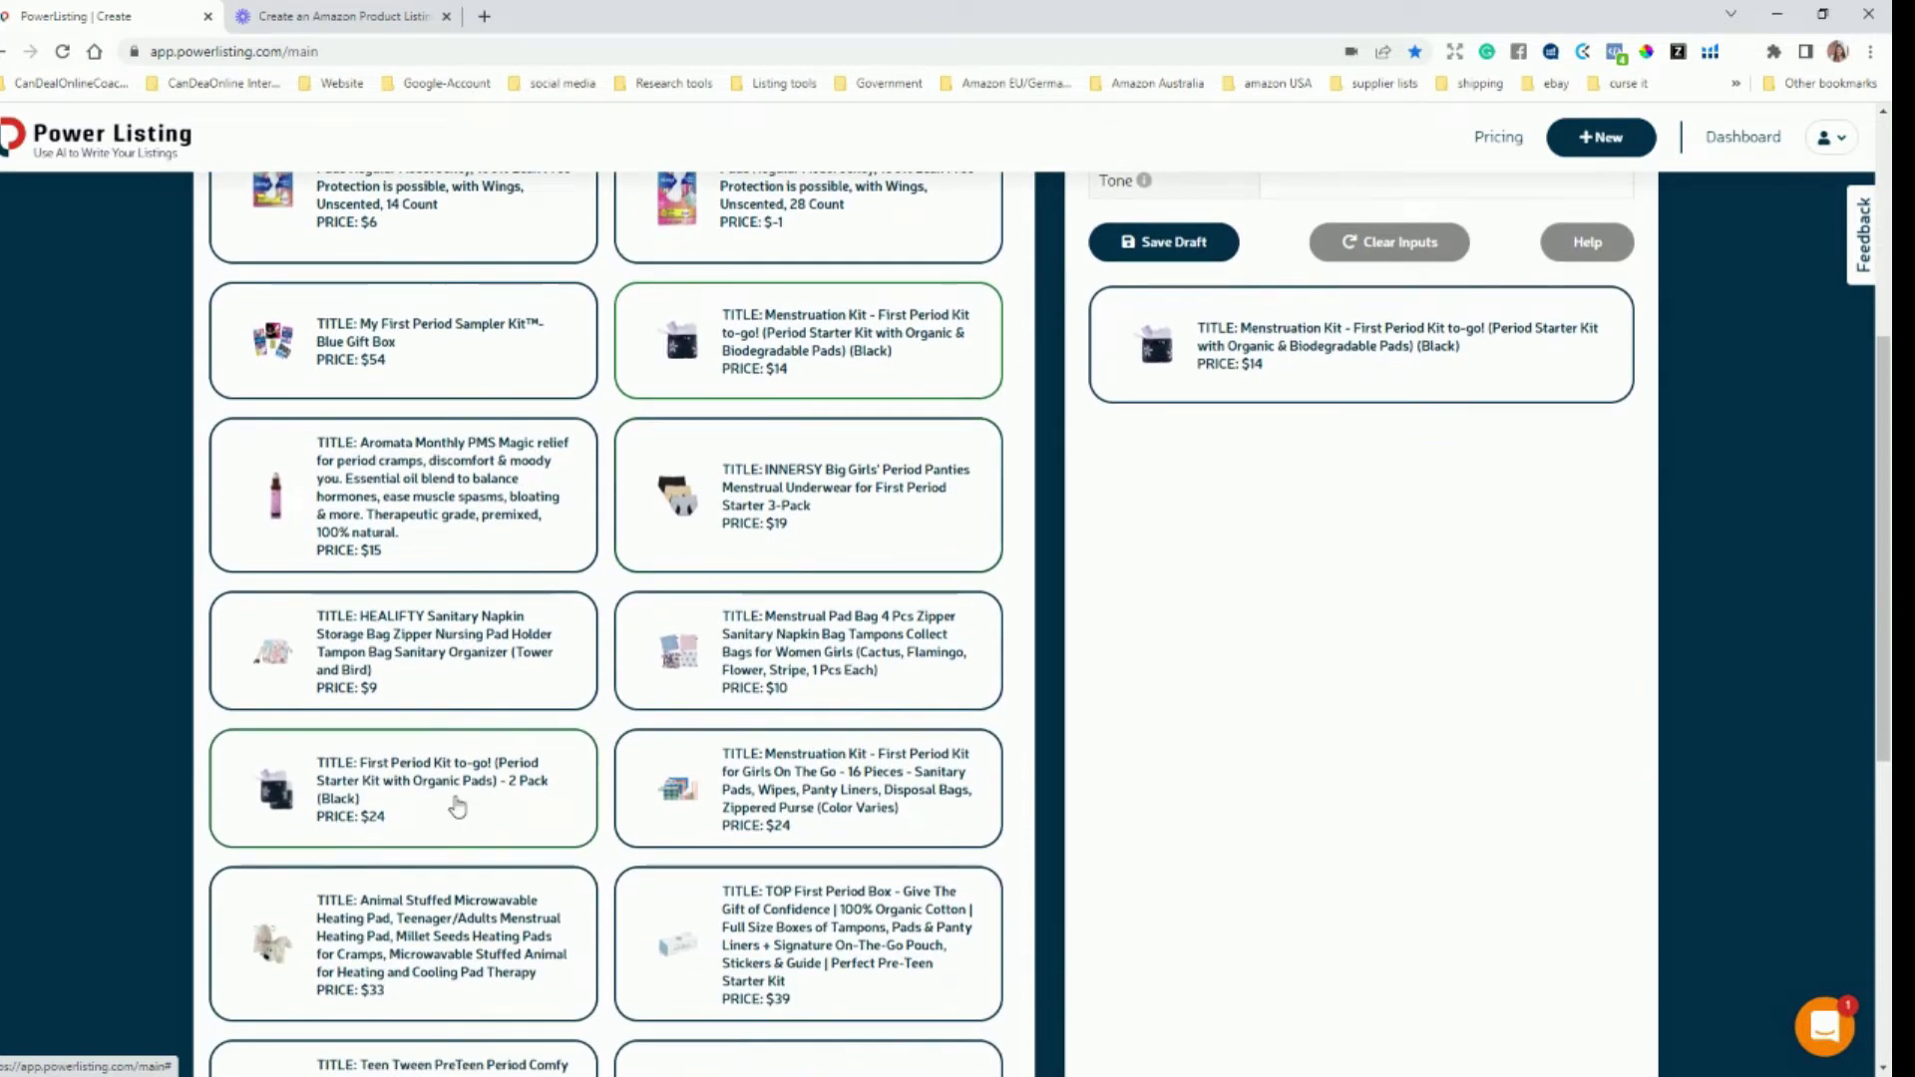
left_click(816, 790)
scroll(514, 792, "down", 2)
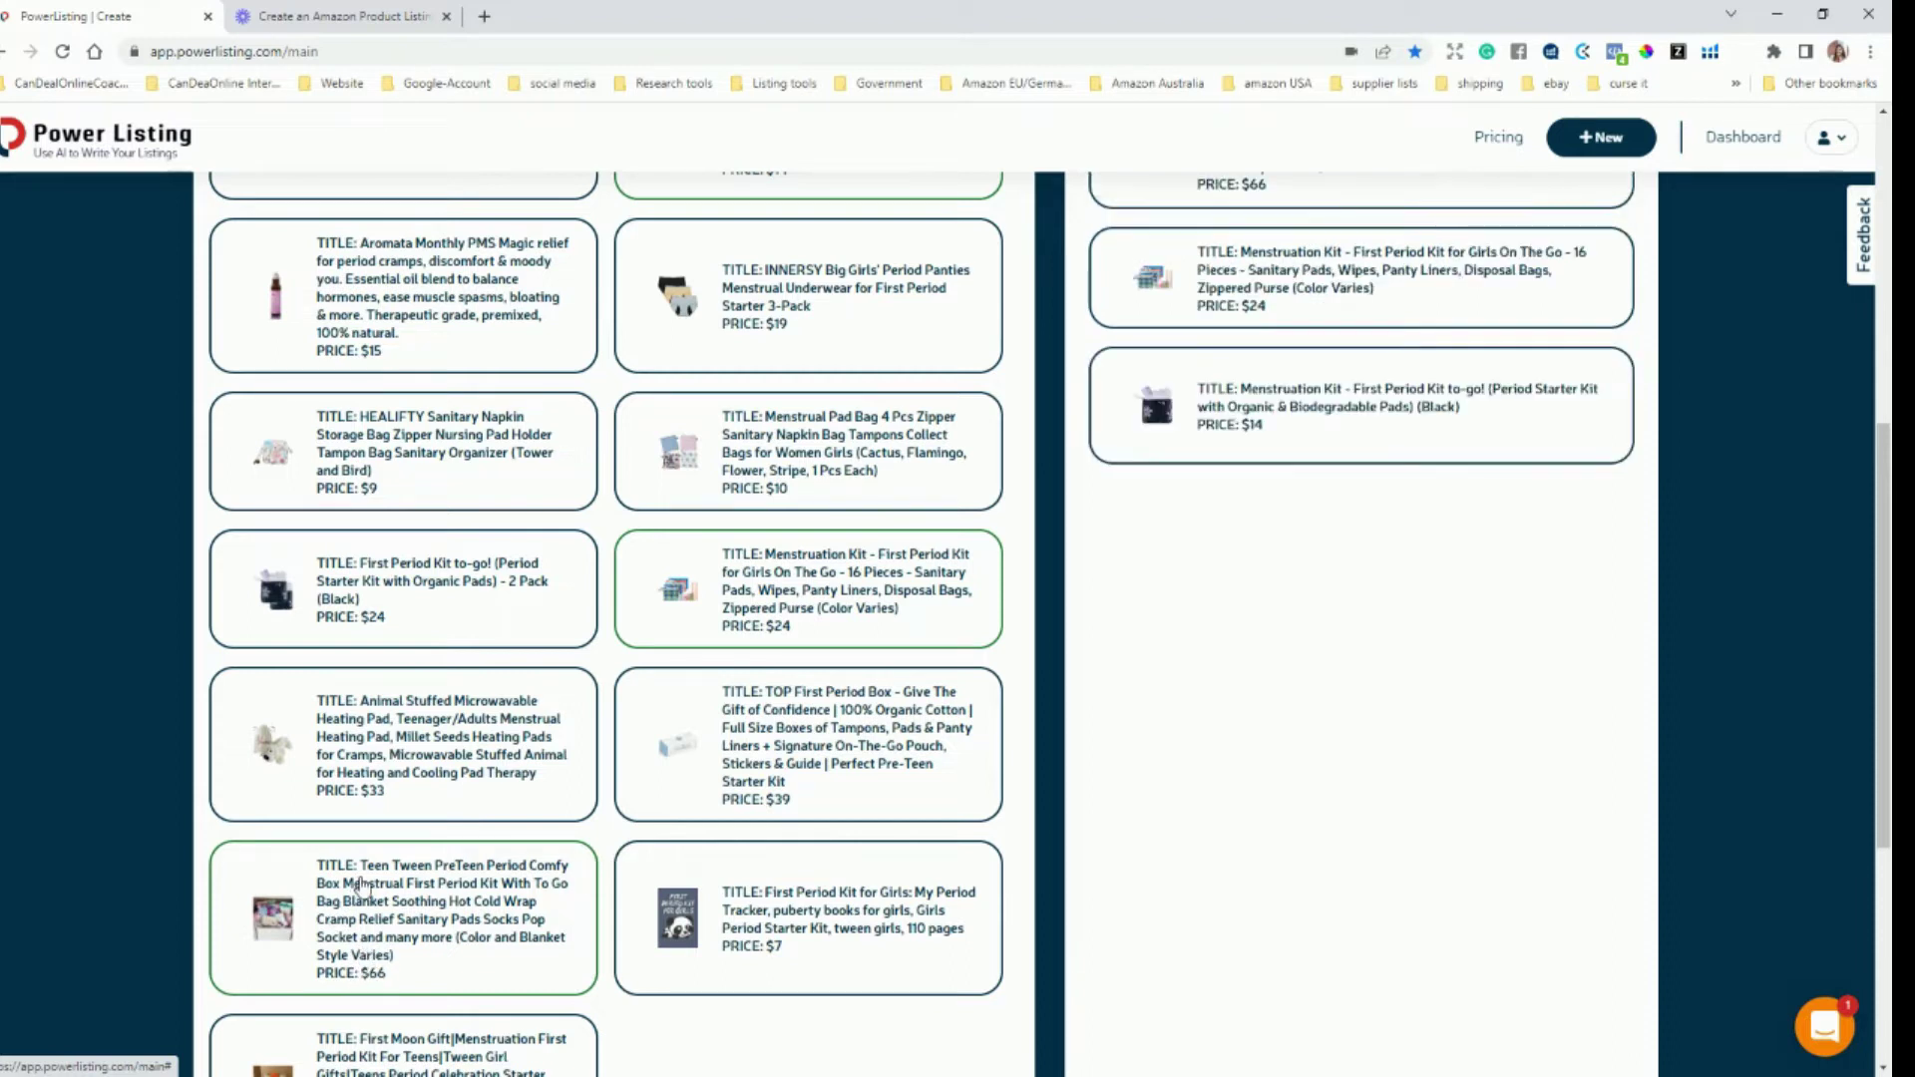
scroll(452, 667, "down", 2)
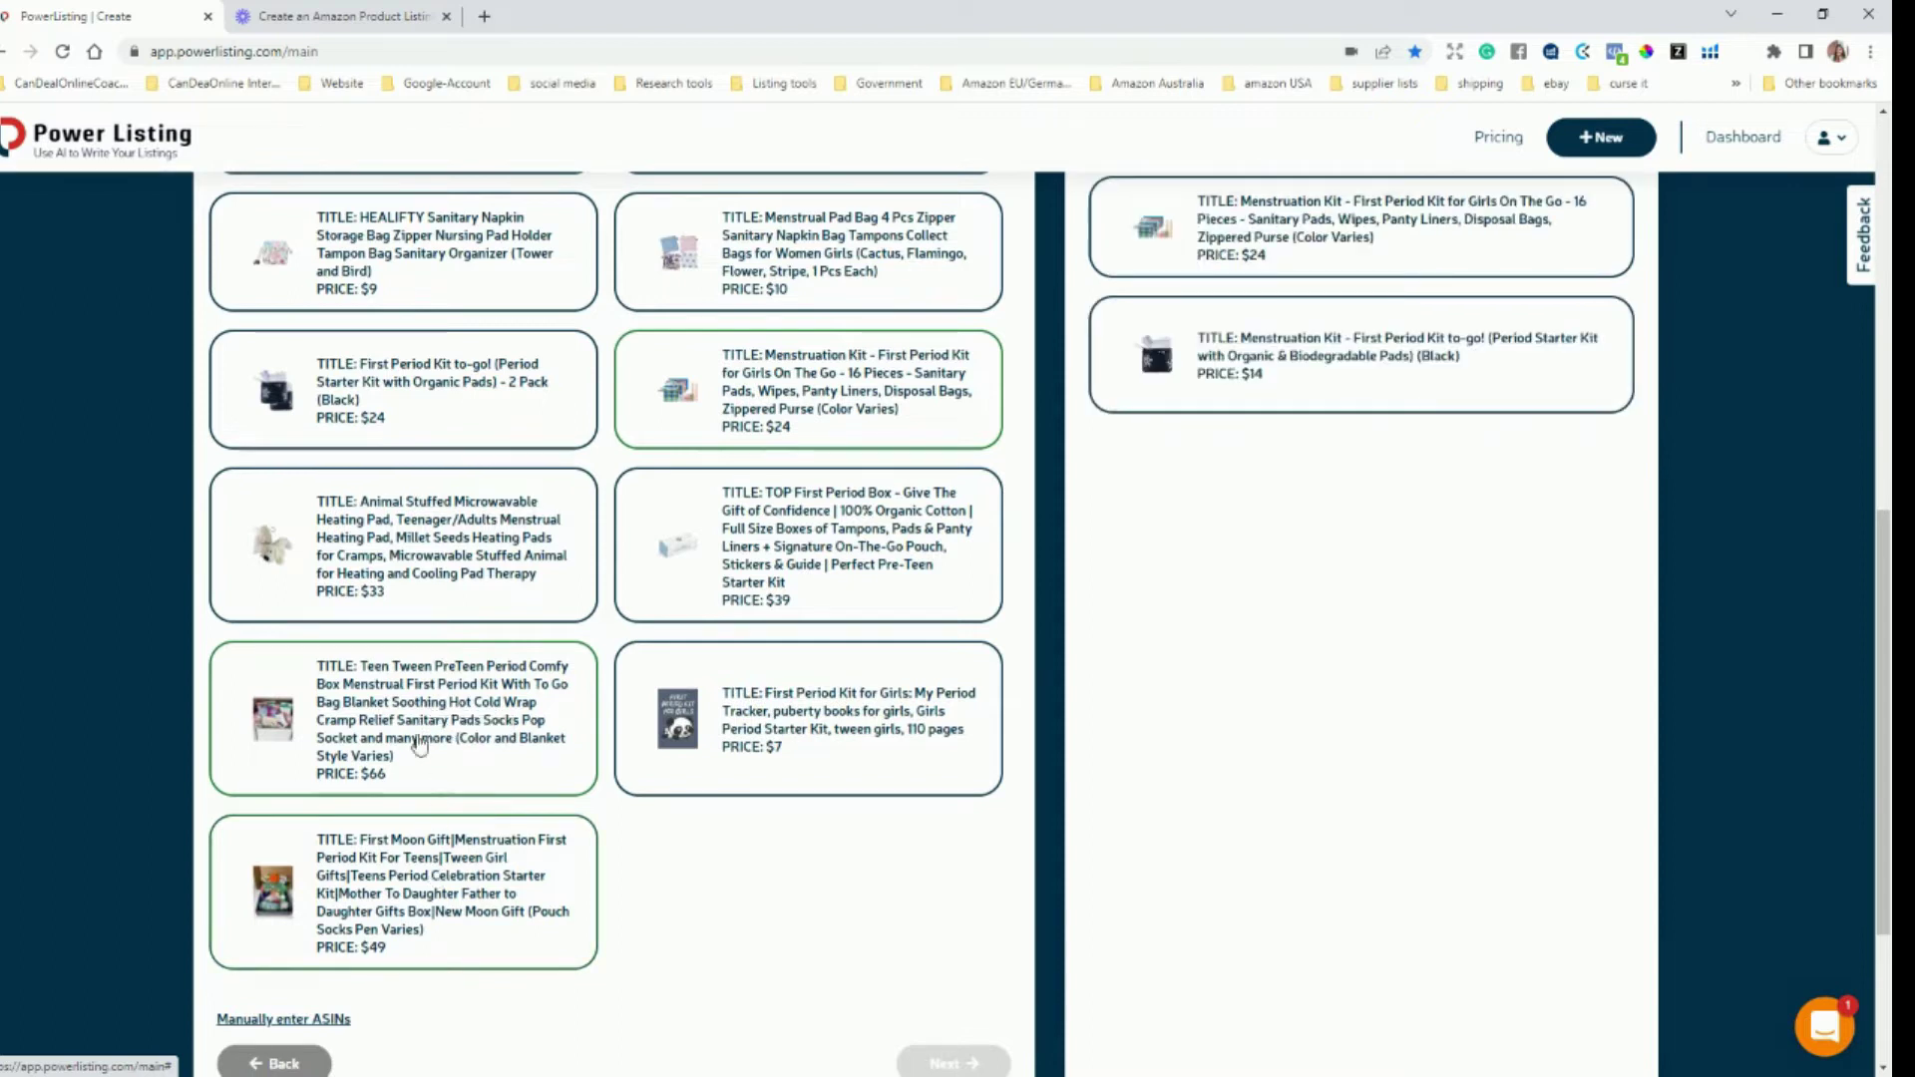
scroll(727, 671, "up", 4)
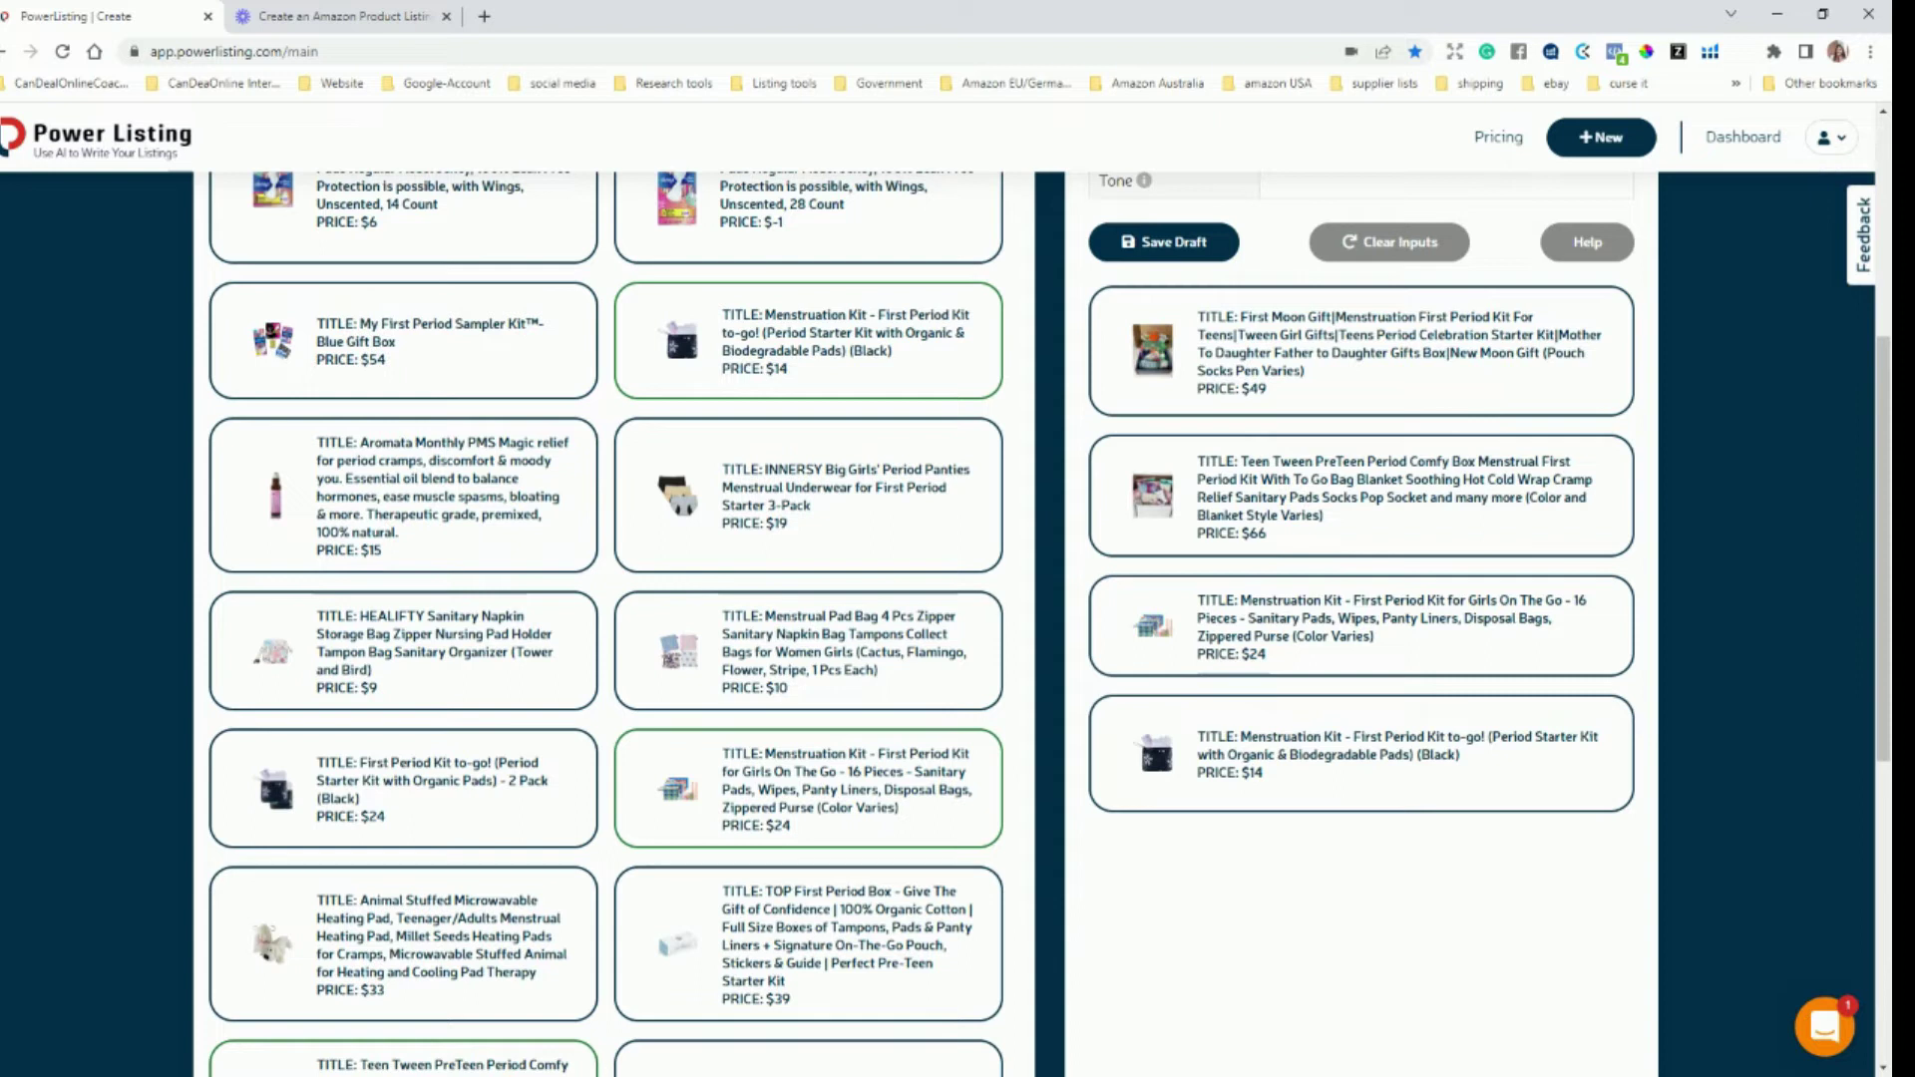
left_click(778, 786)
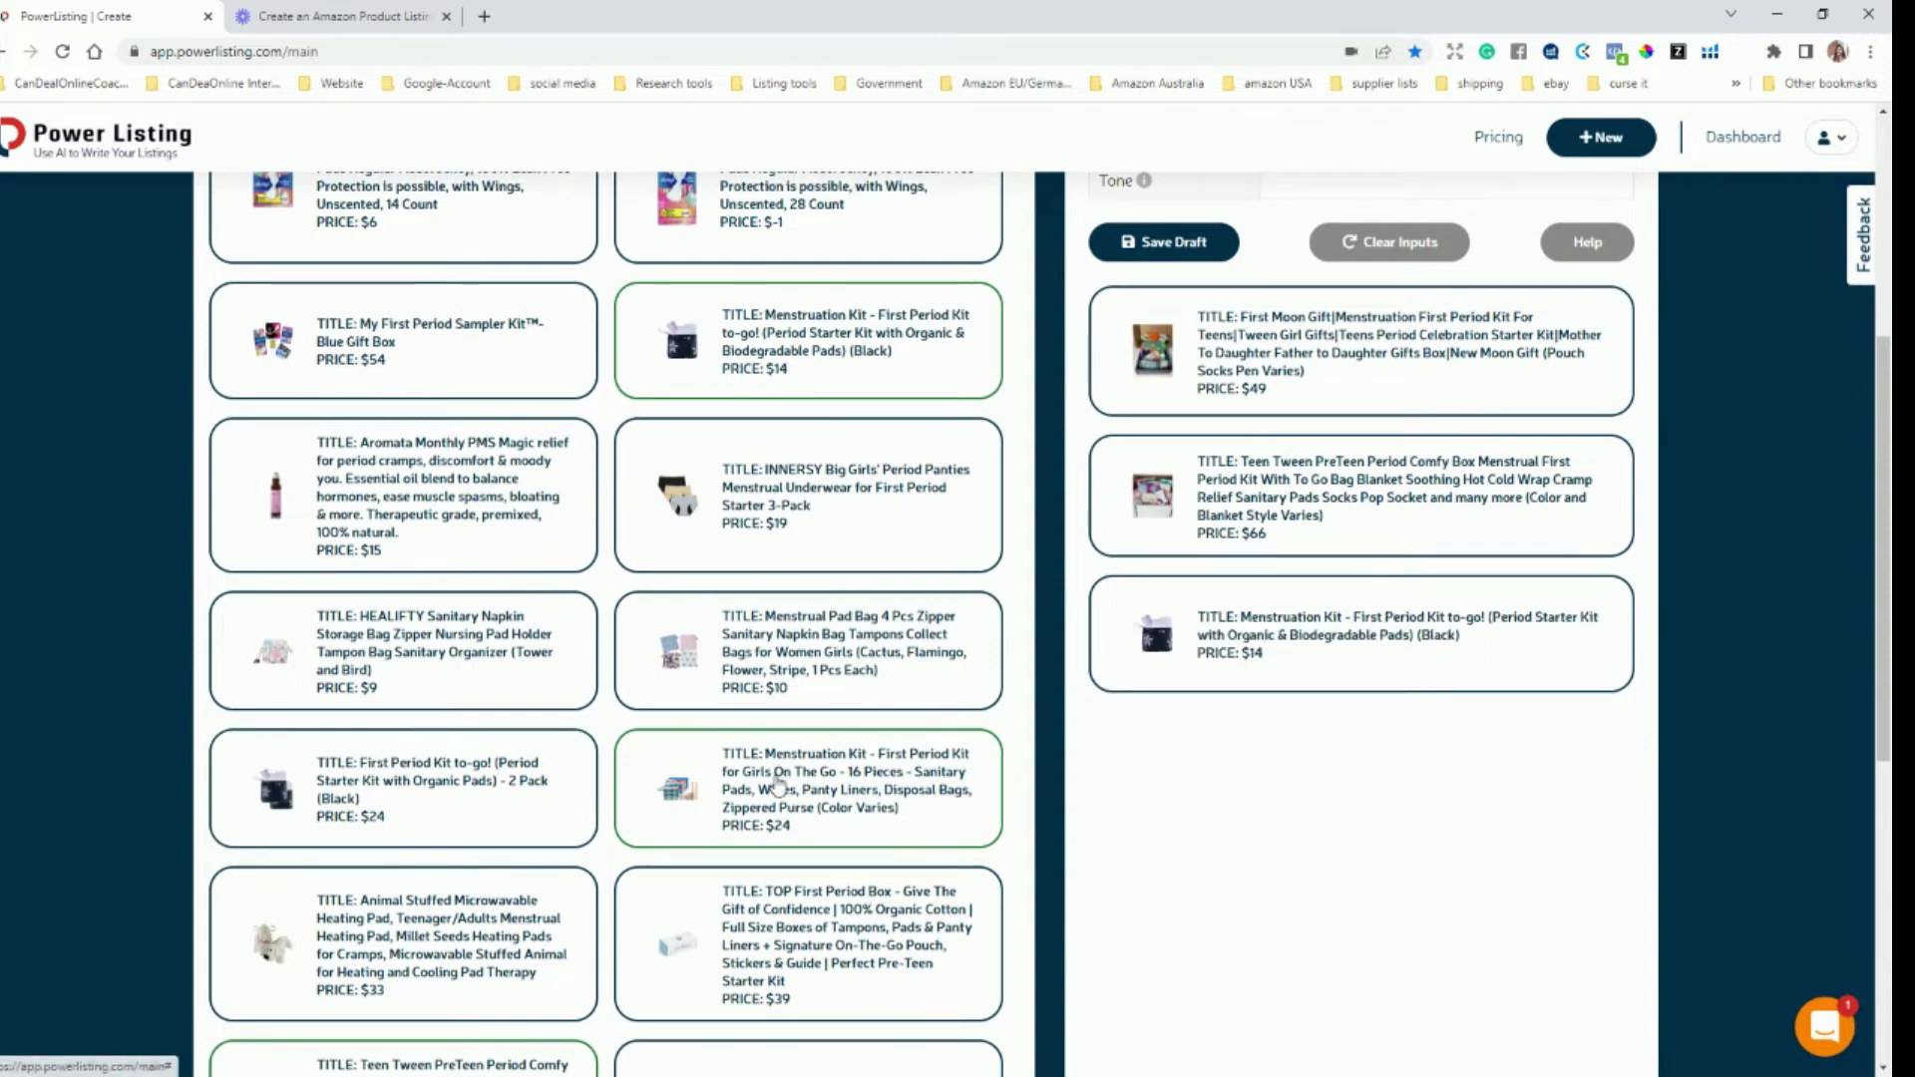
left_click(779, 785)
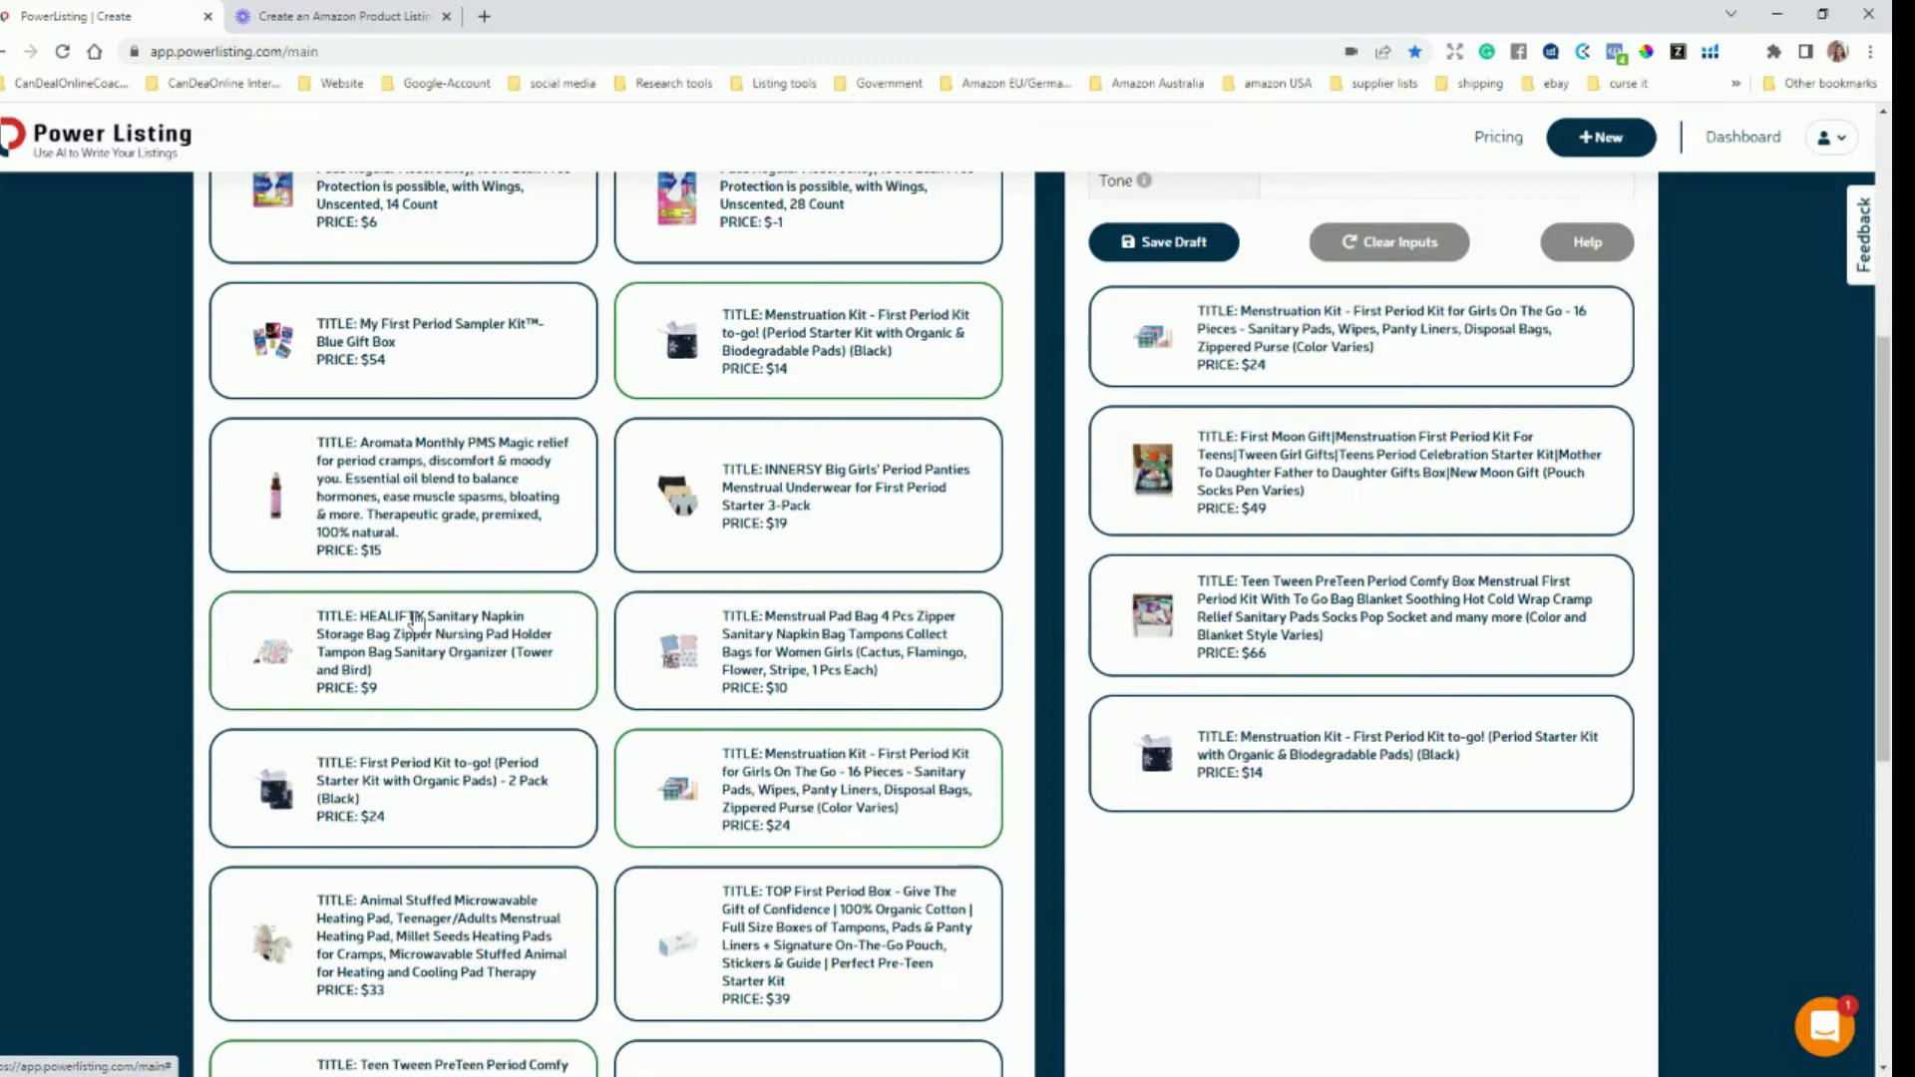
- Look through the Xray product list on Amazon for more comparable first period kits and their ASINs
scroll(416, 623, "up", 2)
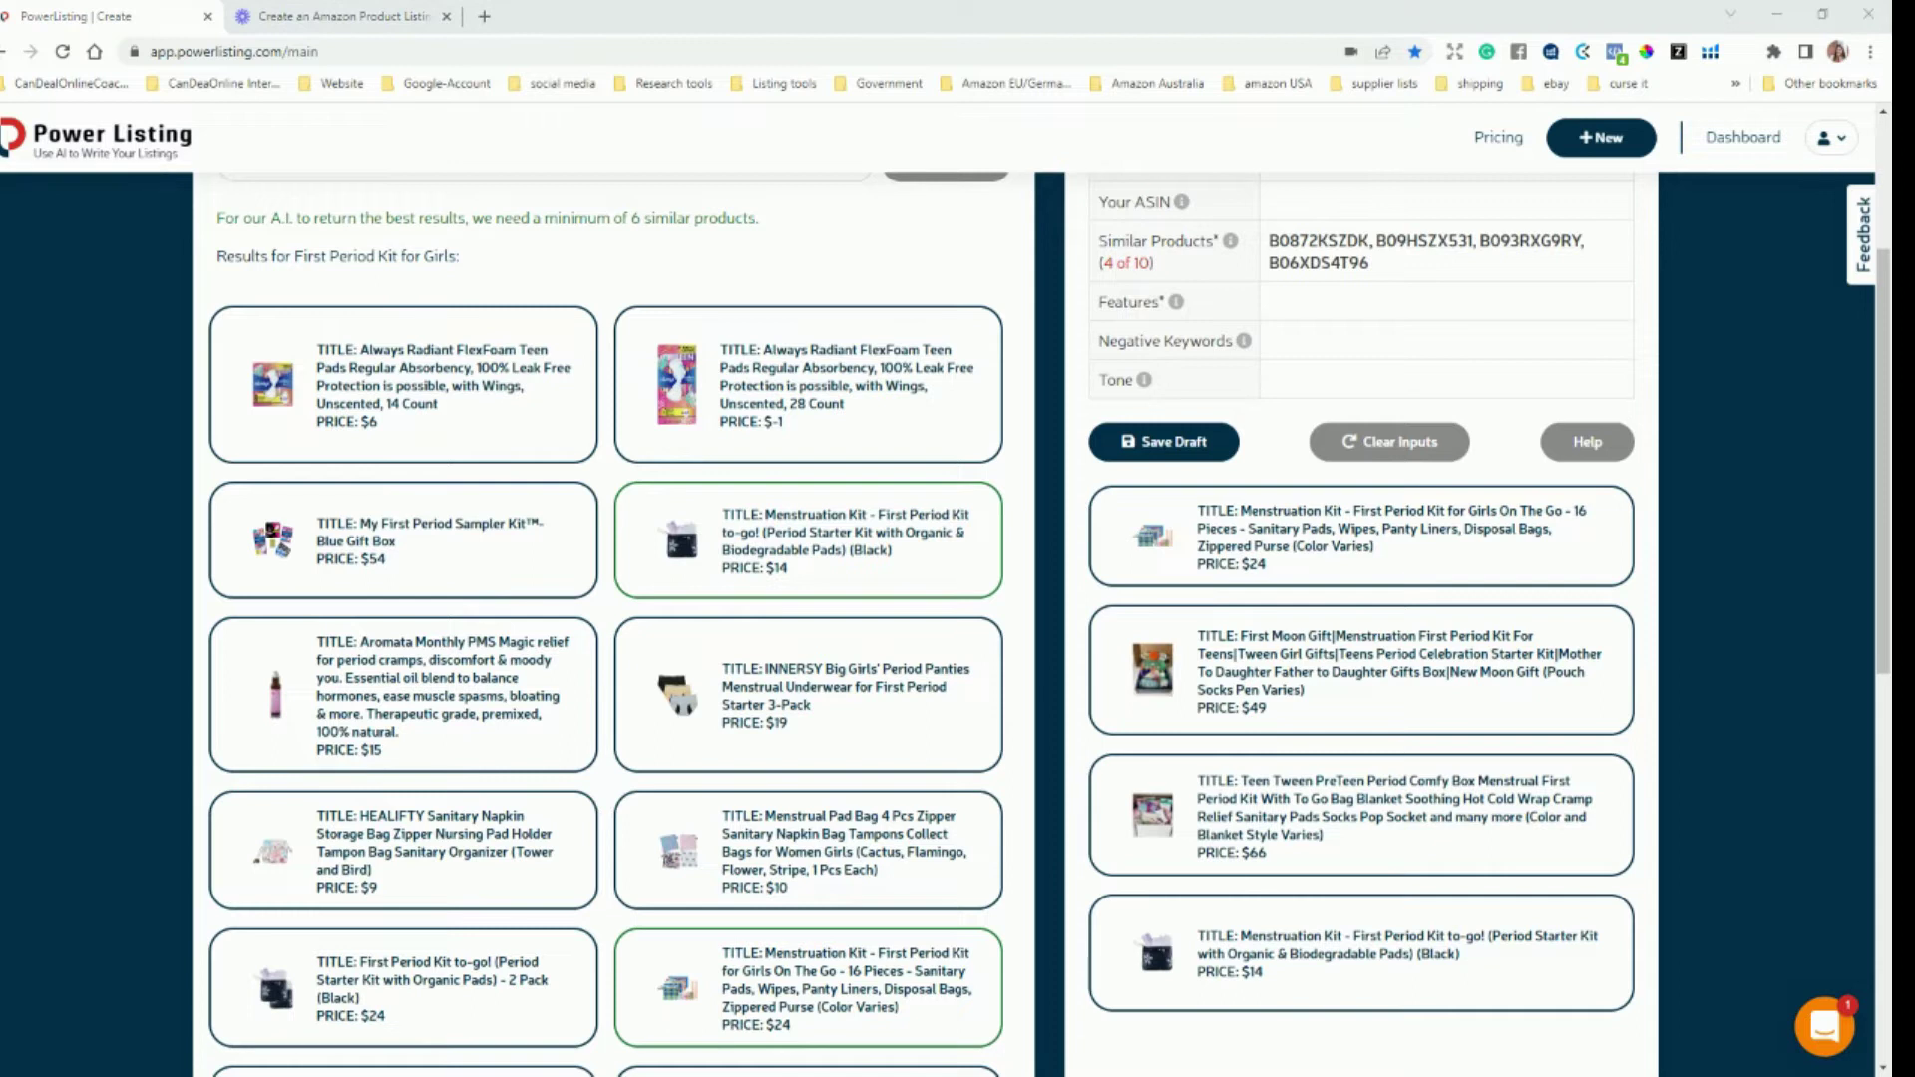
key("alt+Tab")
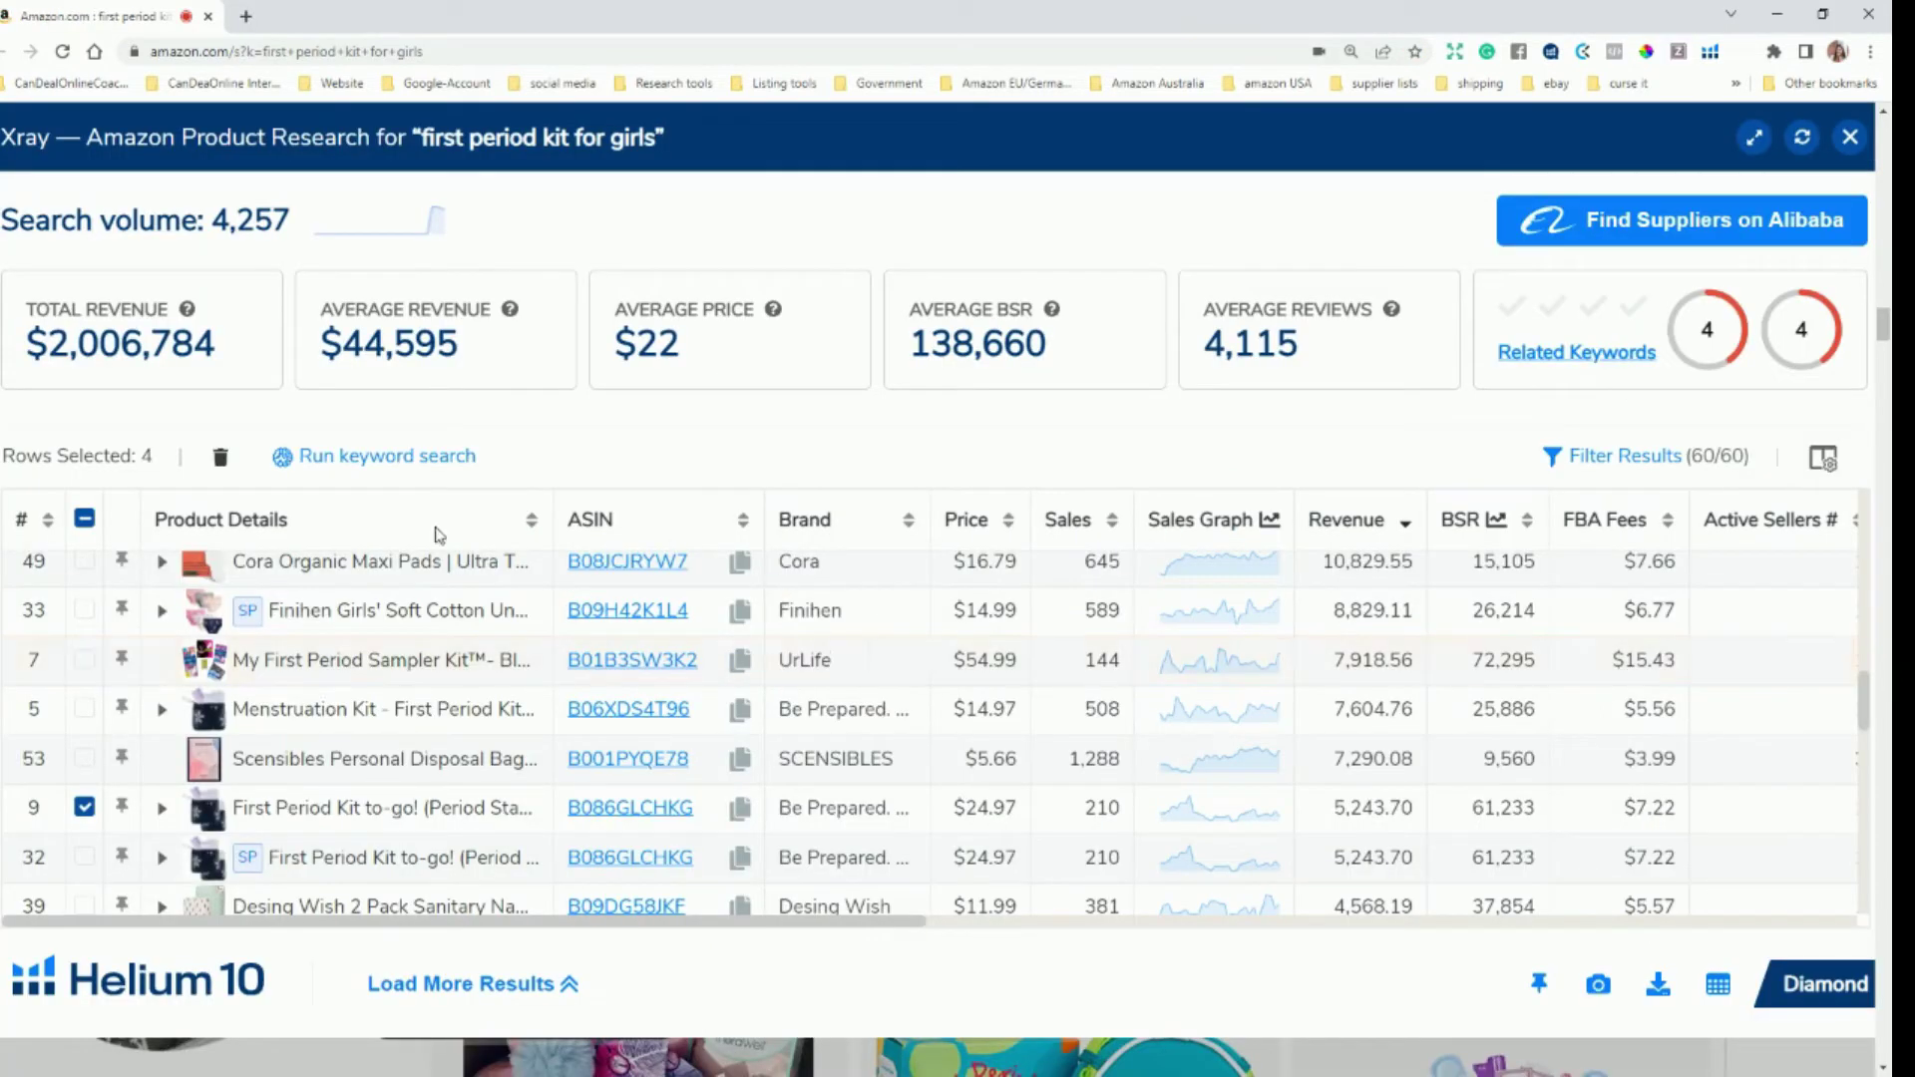
left_click(1825, 16)
scroll(768, 748, "down", 2)
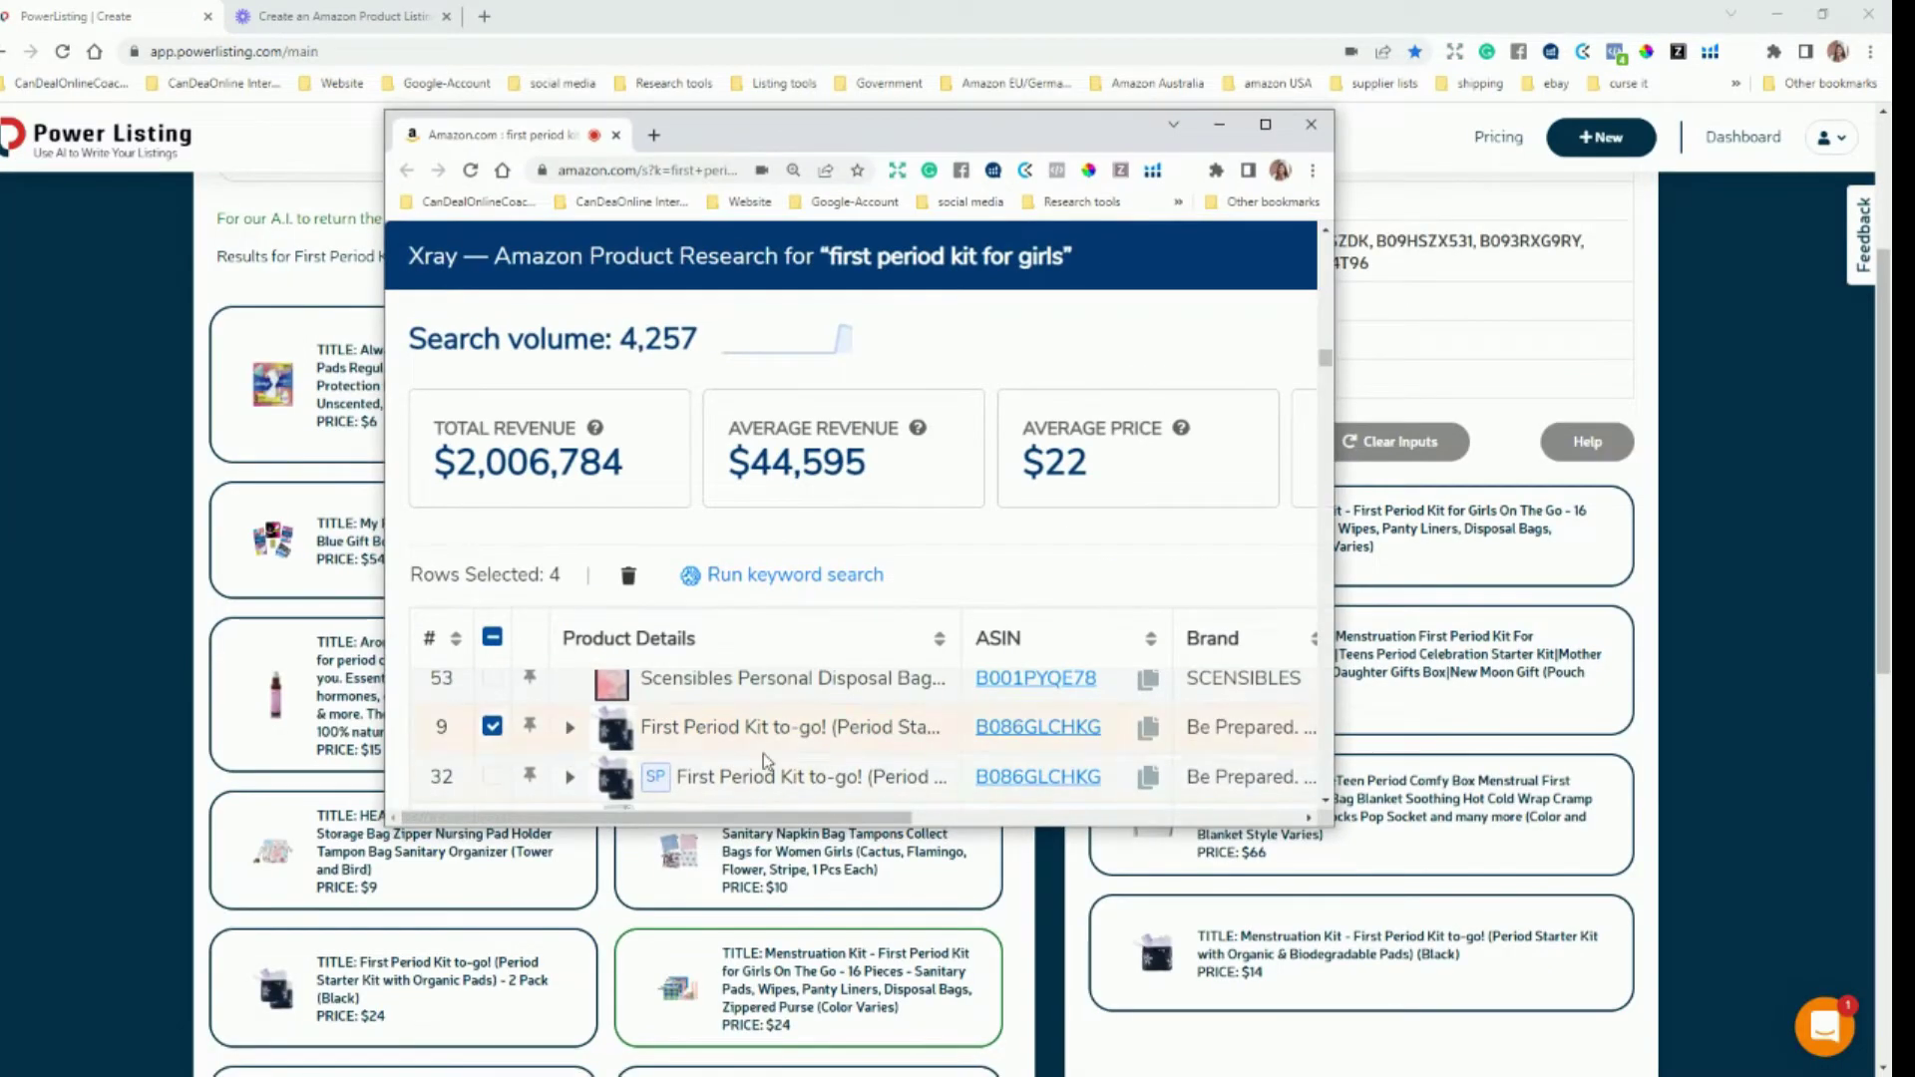
scroll(499, 758, "up", 2)
scroll(503, 763, "up", 3)
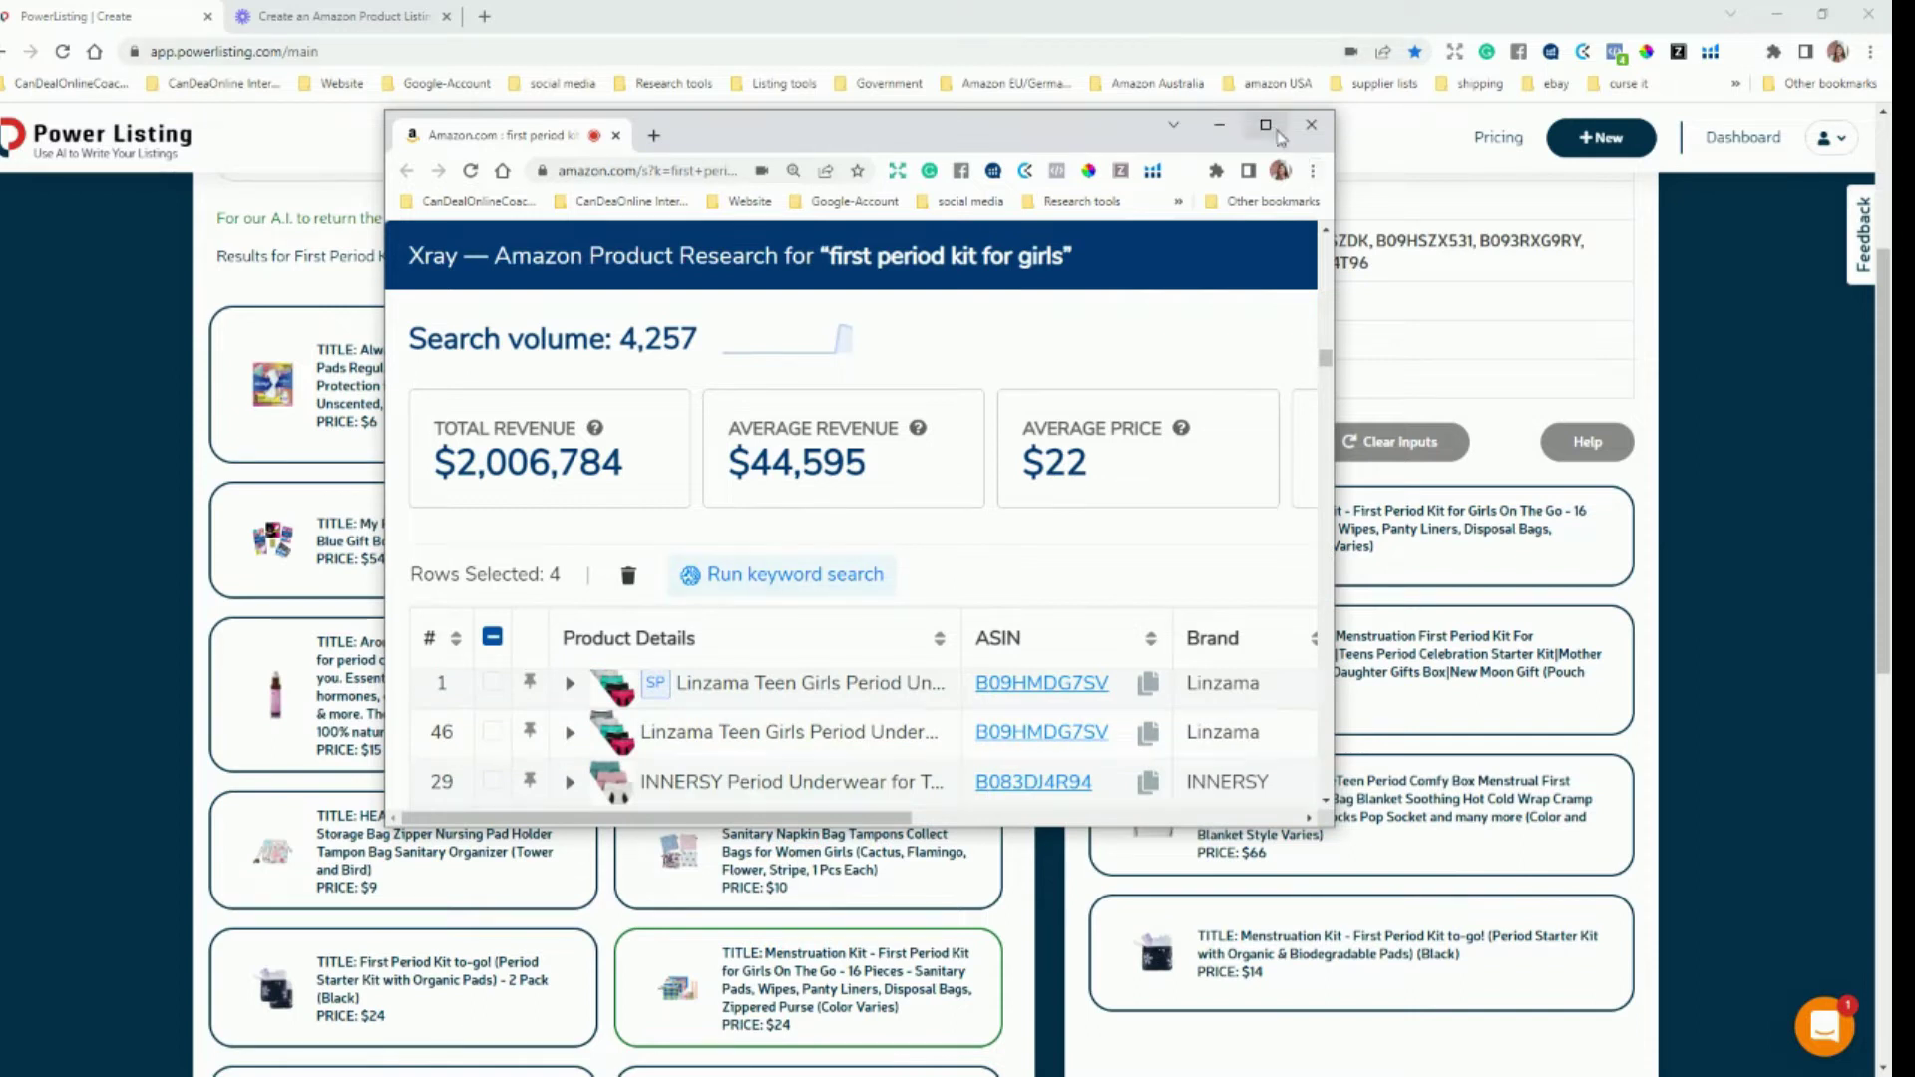
left_click(1266, 124)
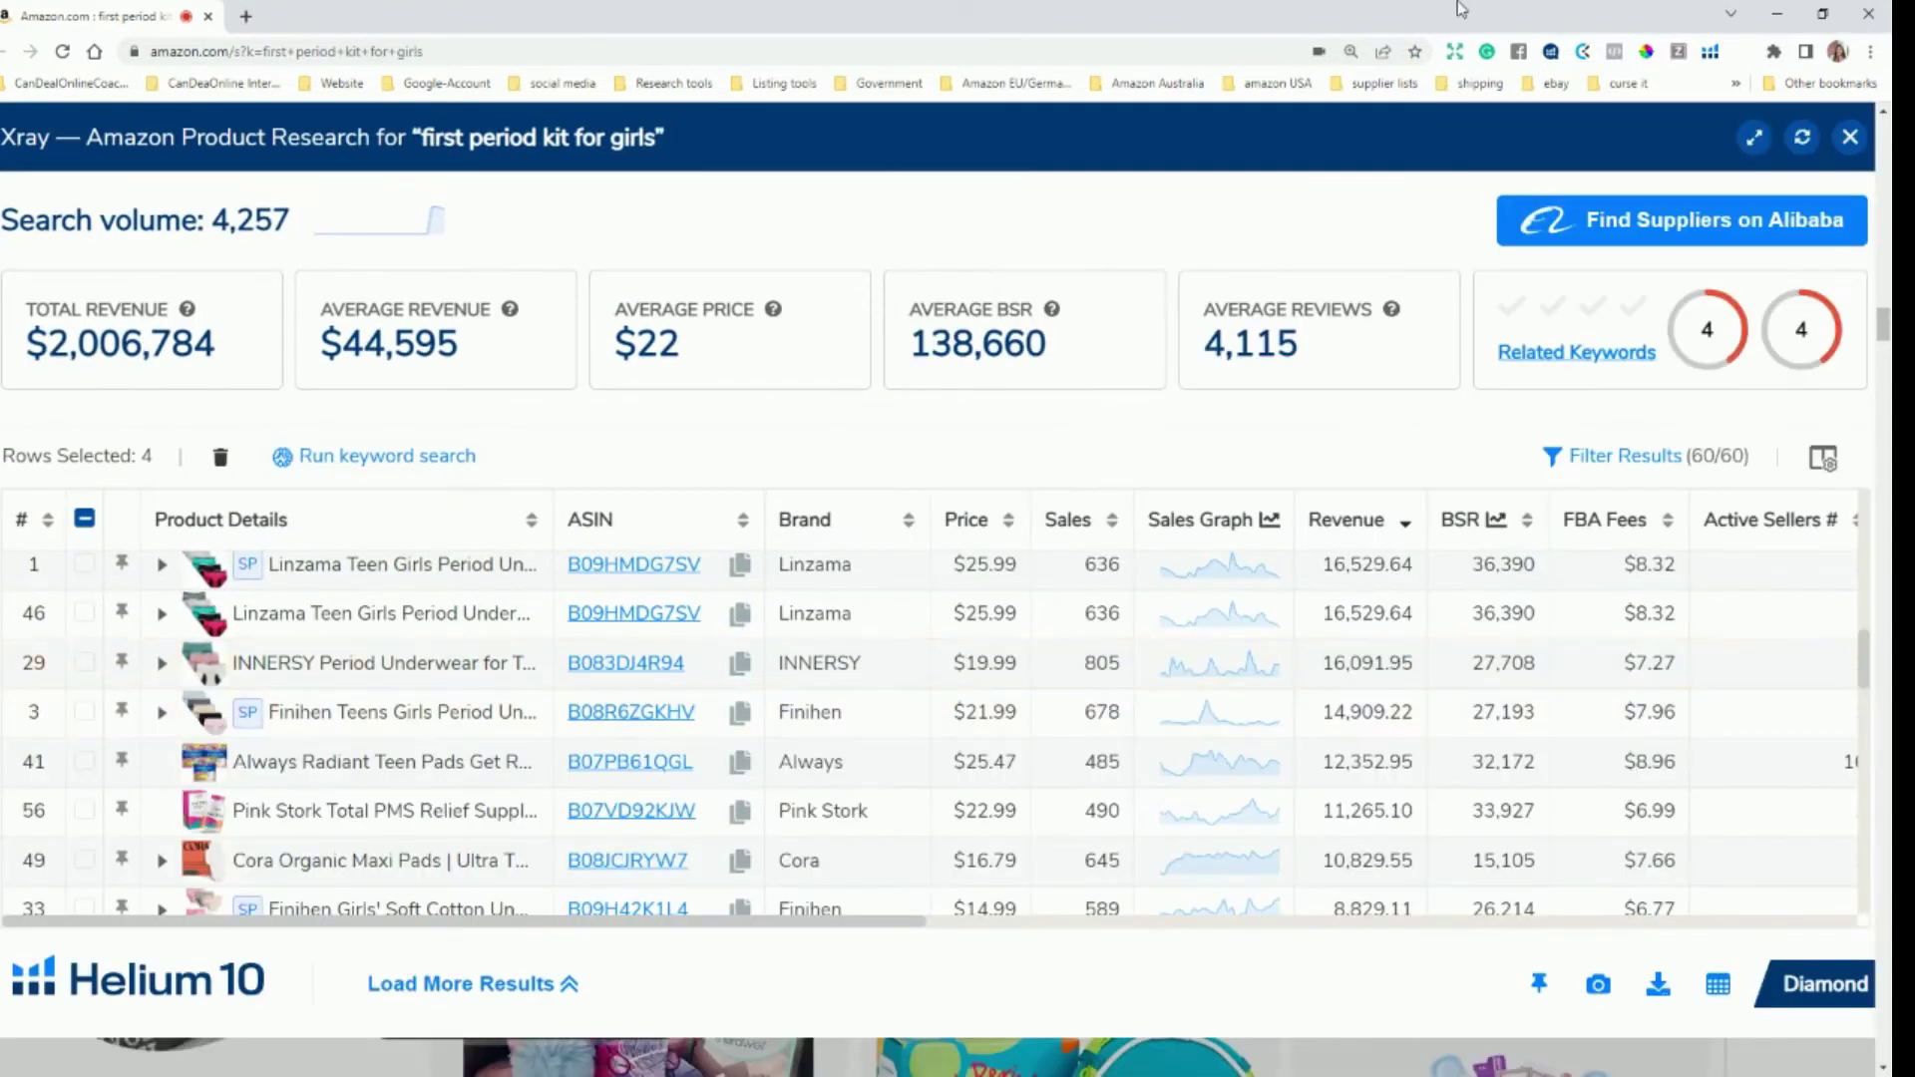
scroll(110, 713, "up", 10)
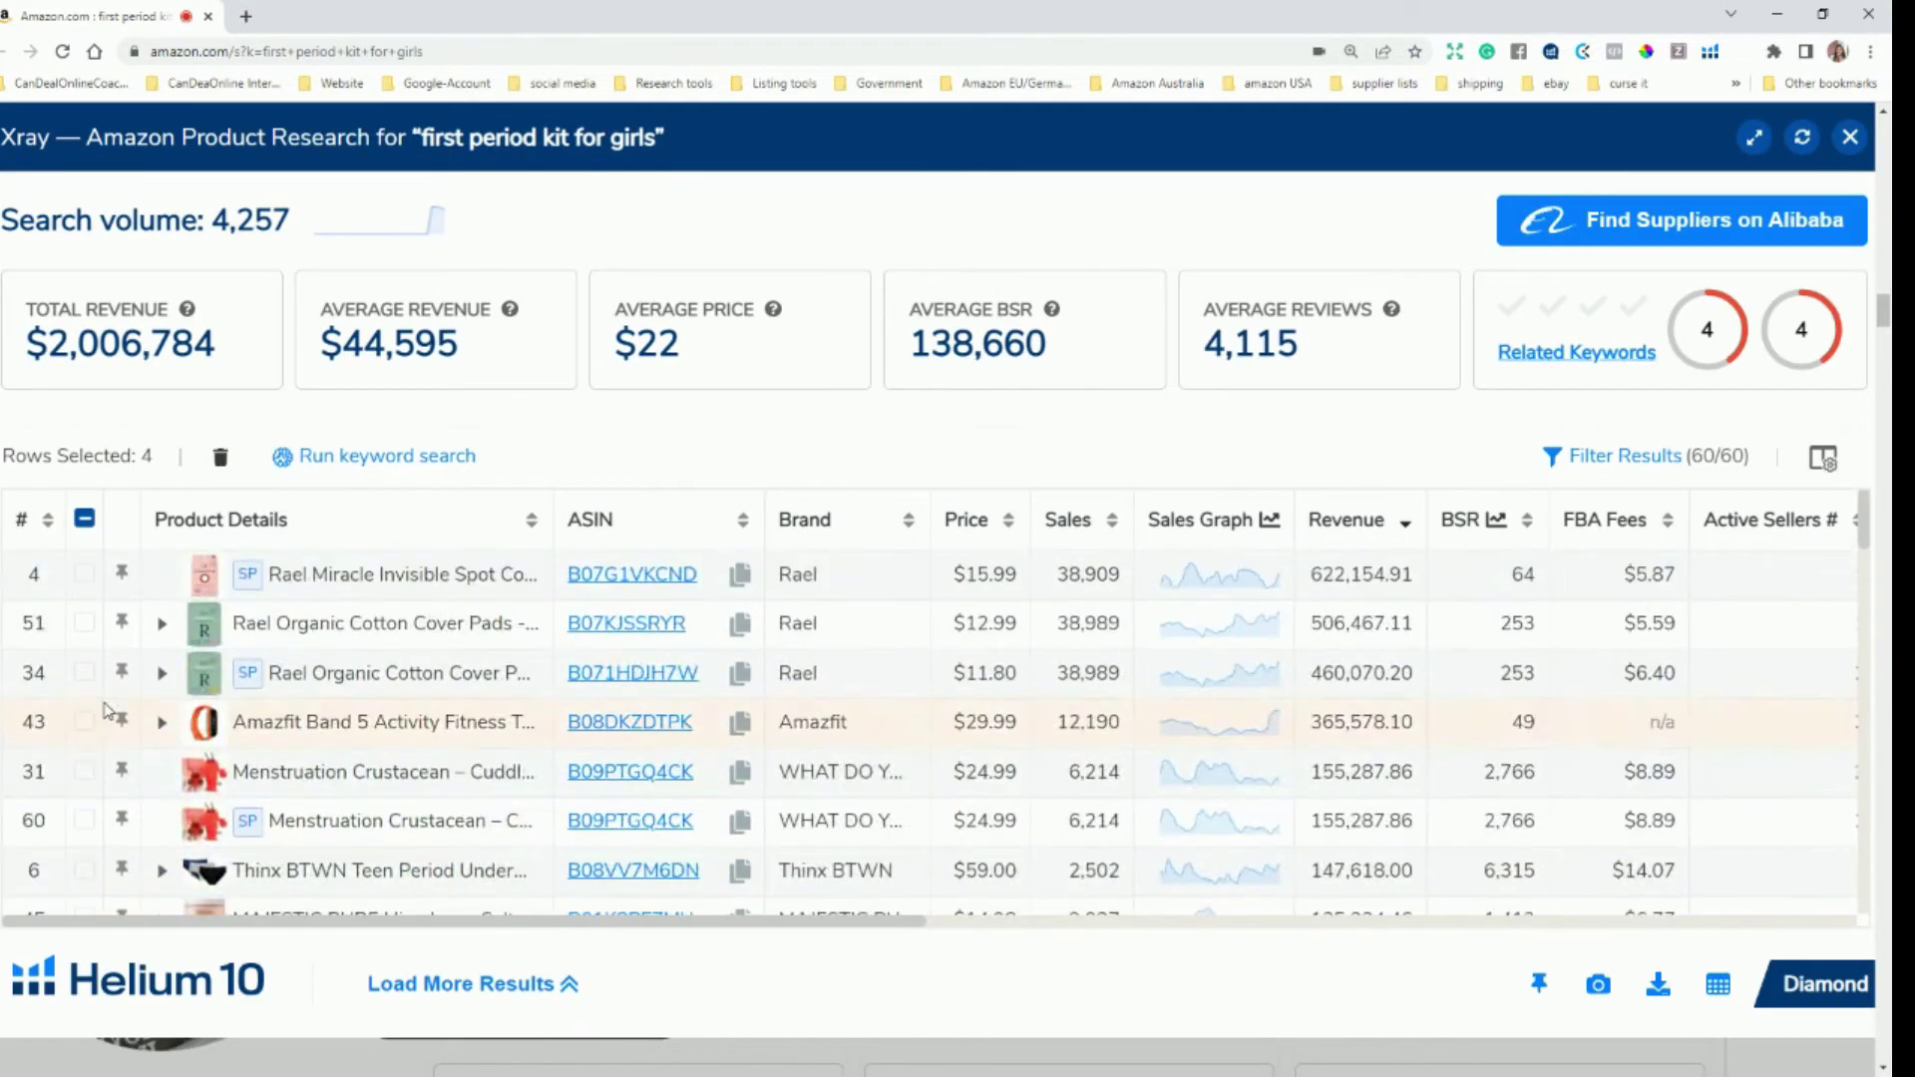
scroll(87, 679, "down", 10)
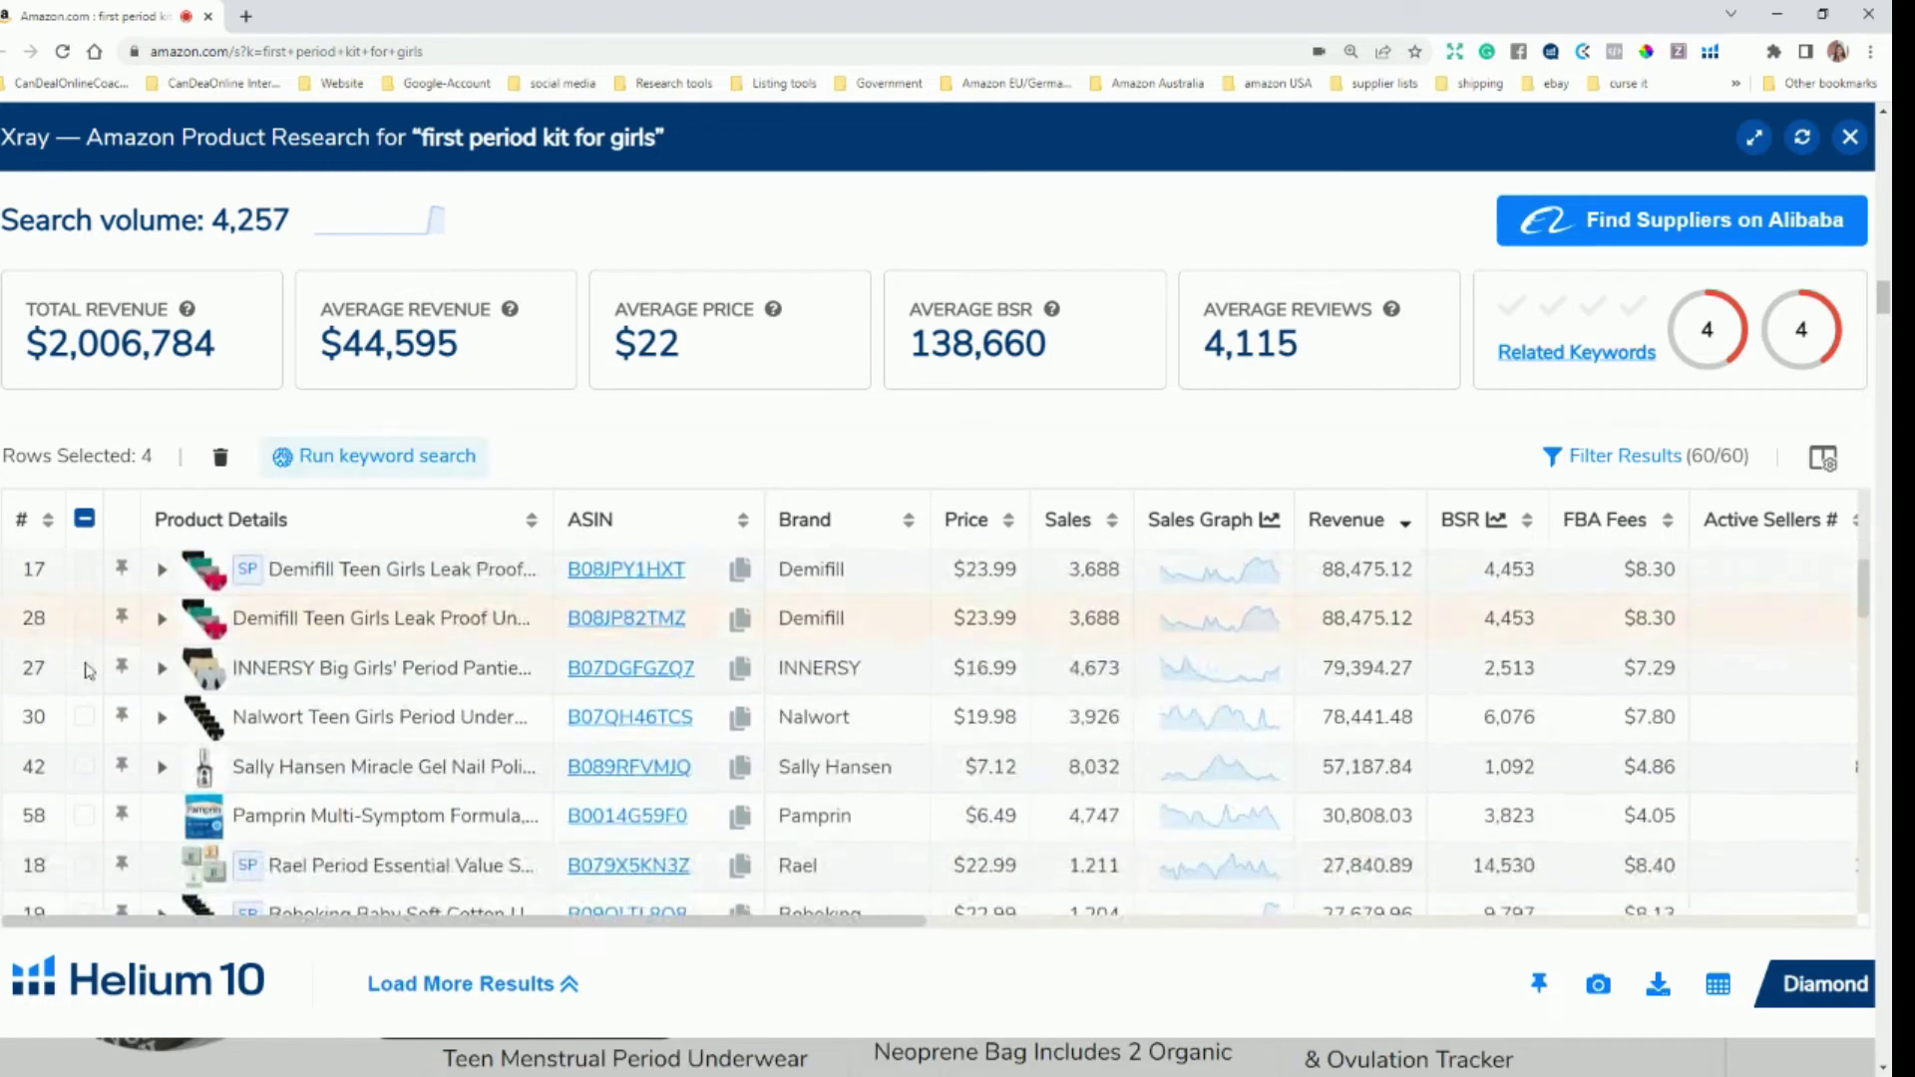
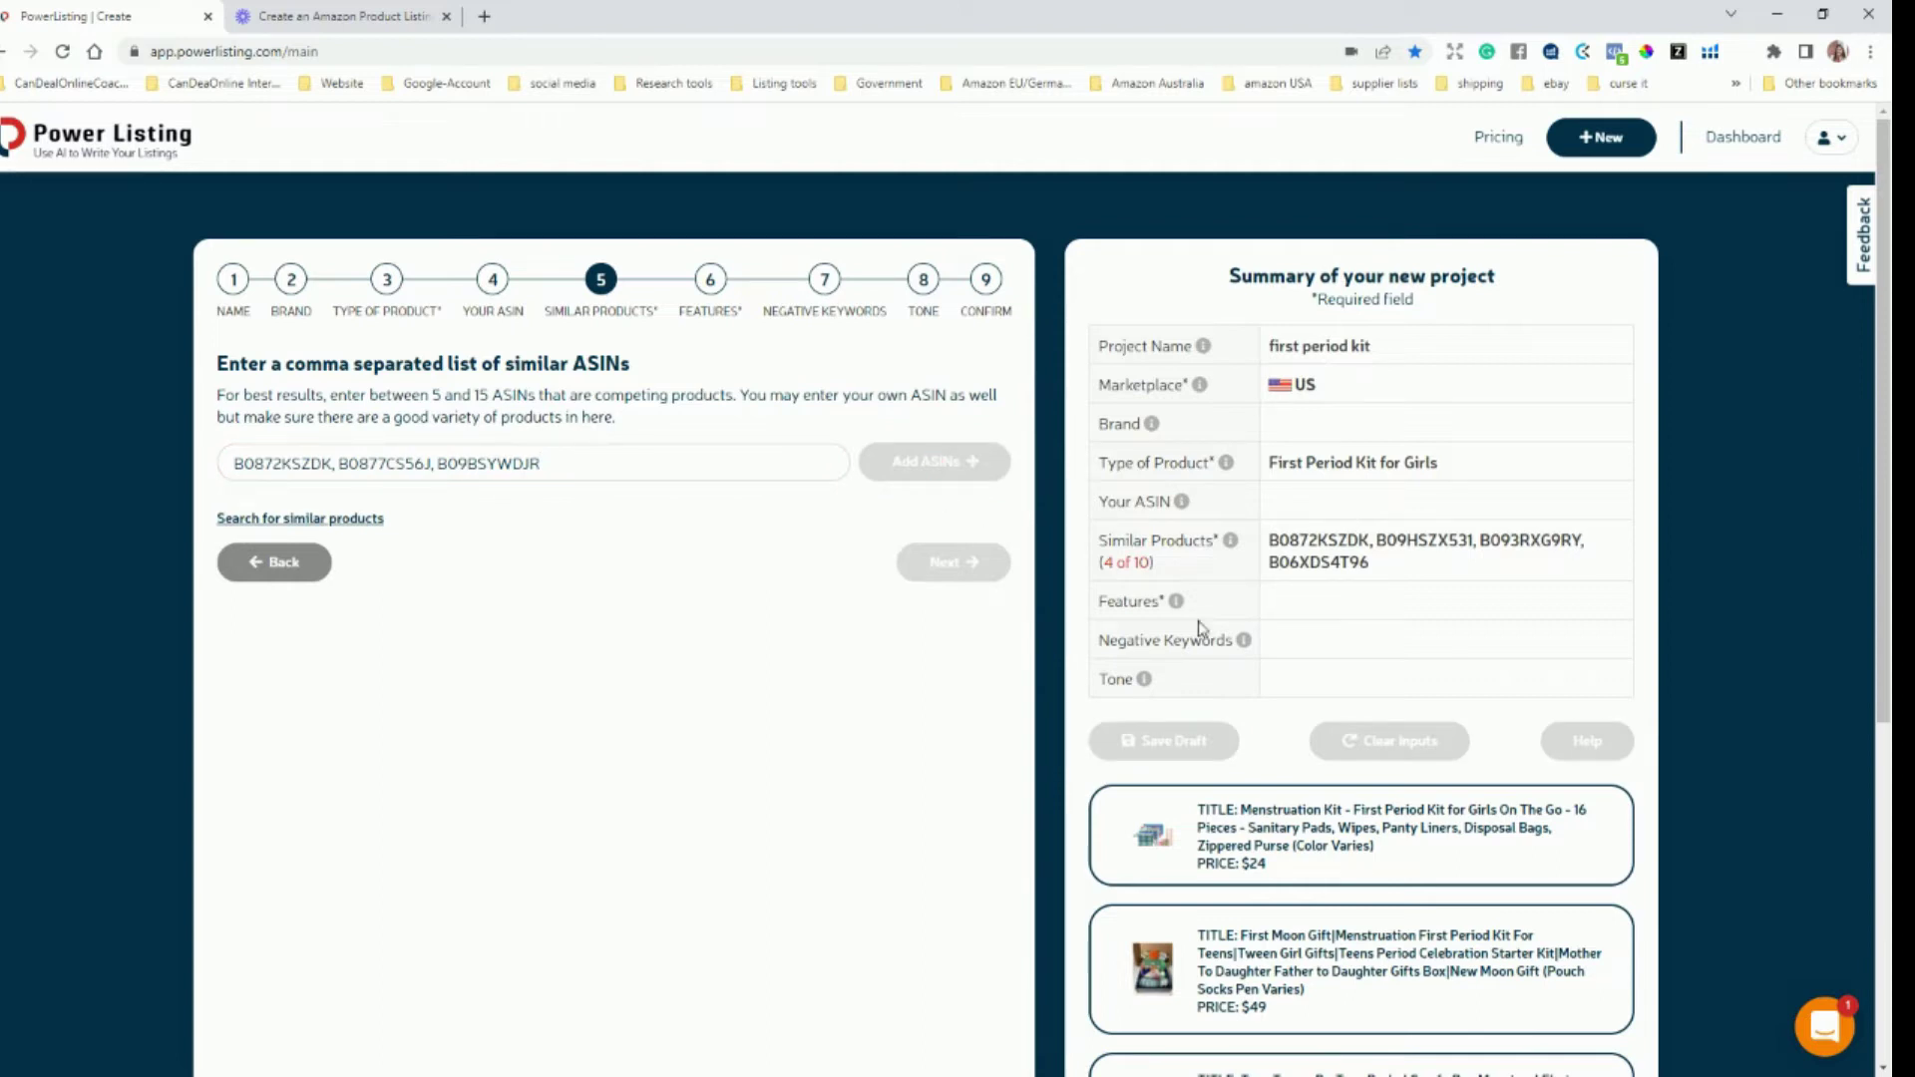
- Review the similar products added to the project summary and continue to the product features
scroll(1389, 718, "down", 4)
scroll(1387, 720, "up", 4)
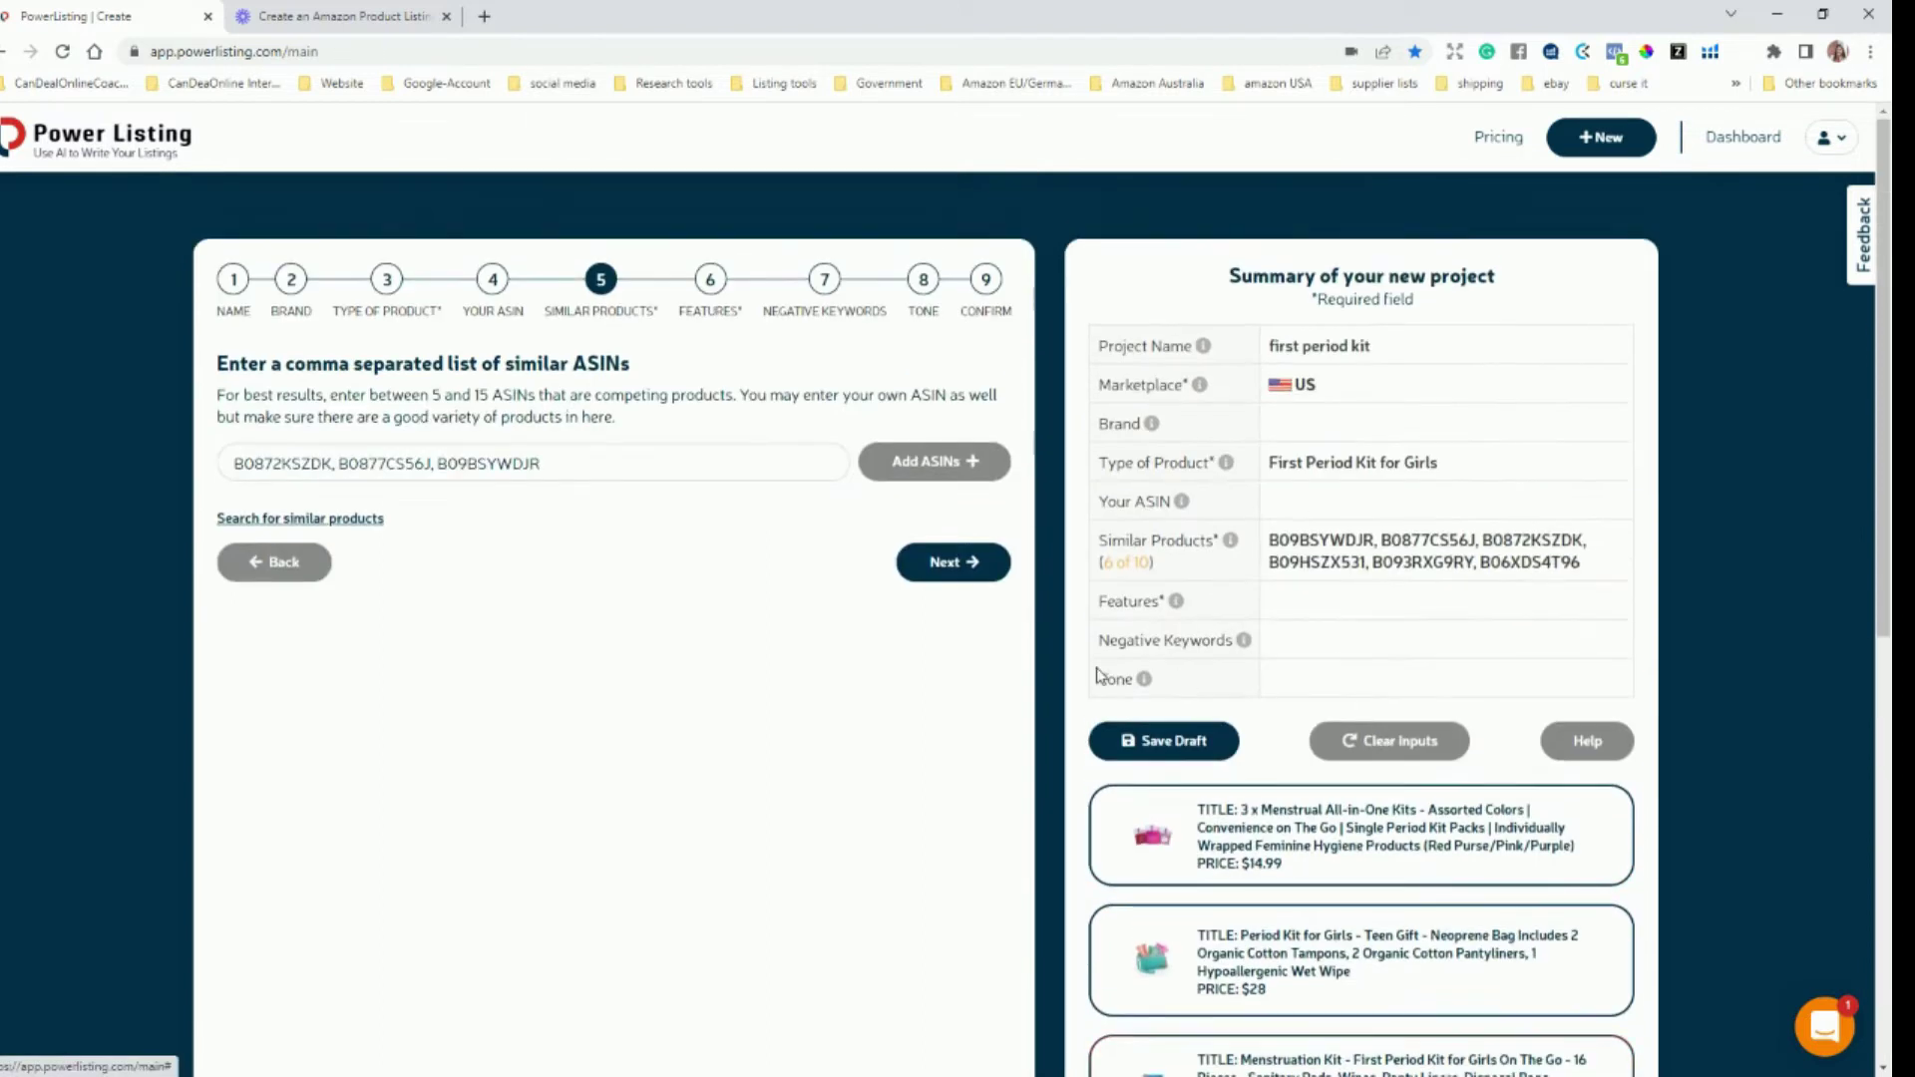
left_click(950, 560)
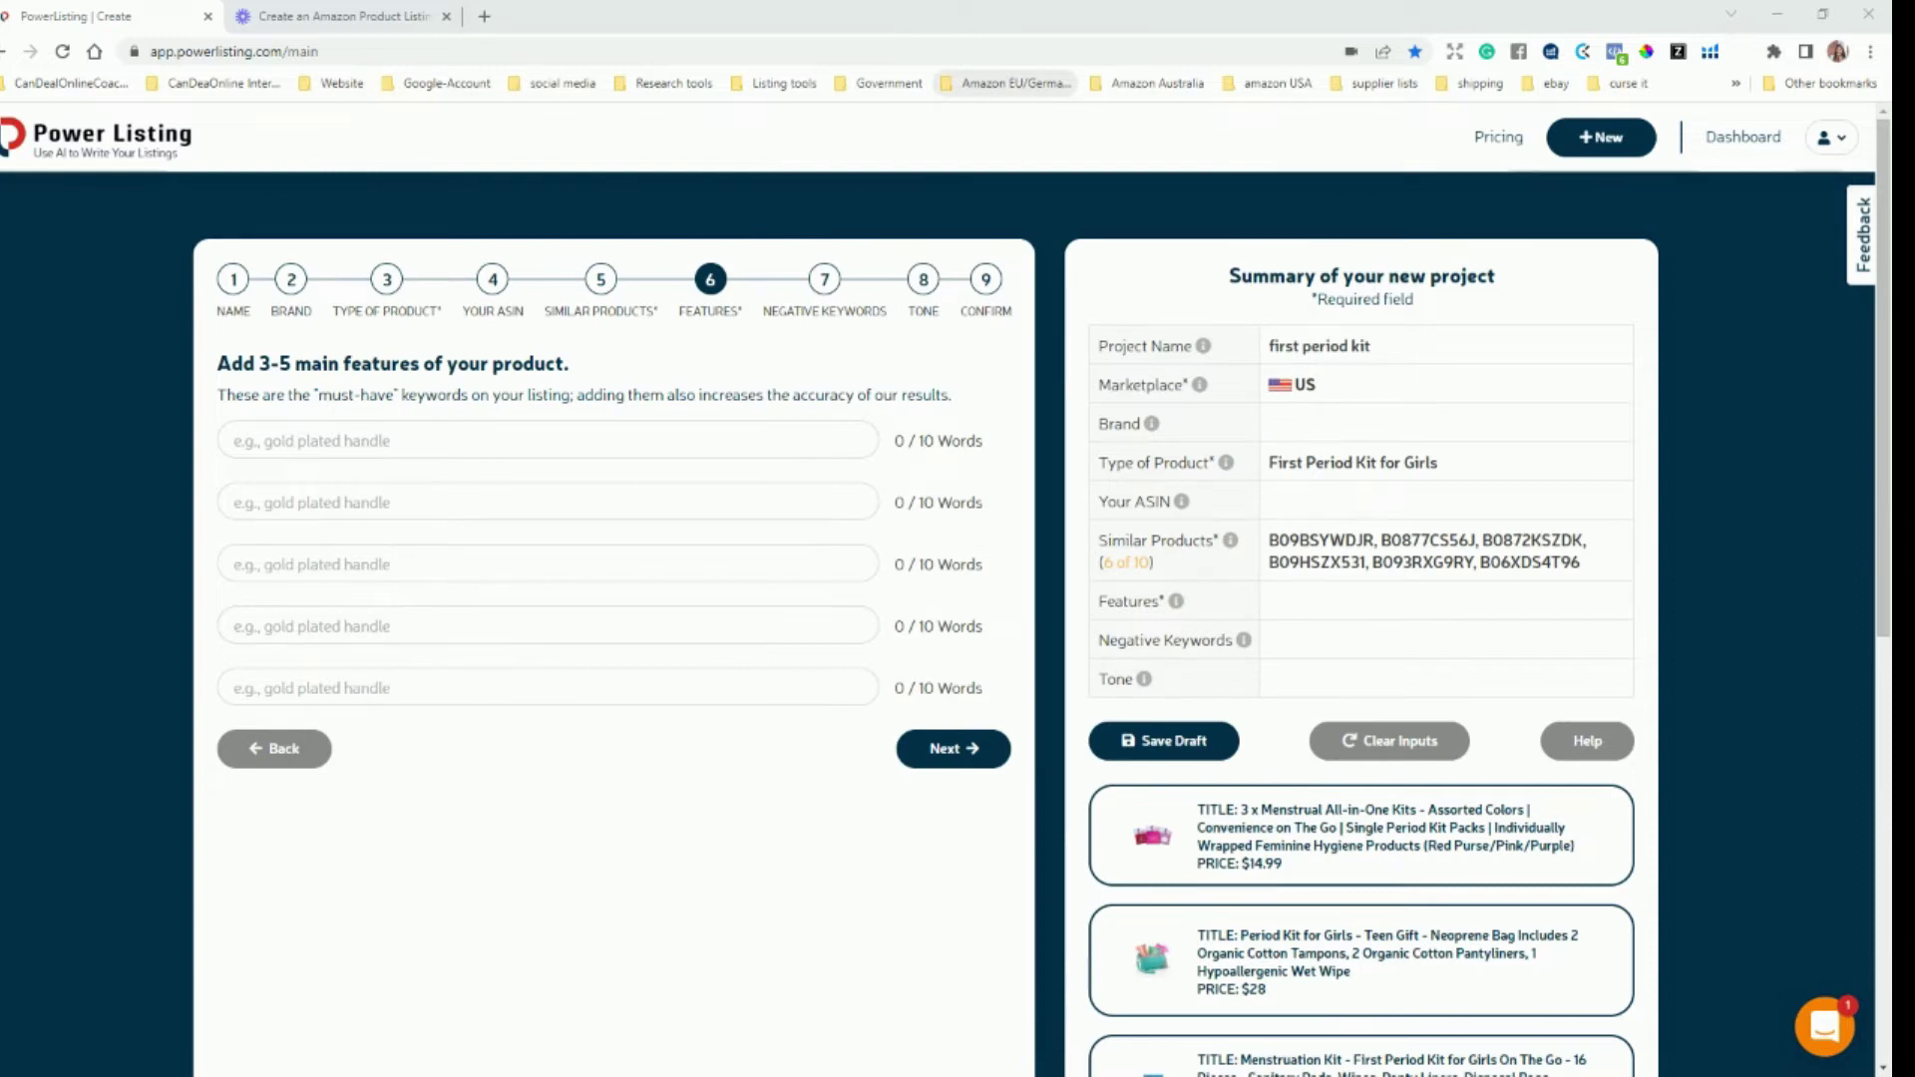
- Enter "all in one pack of 20" and "heatpacks" as the first two product features
left_click(476, 433)
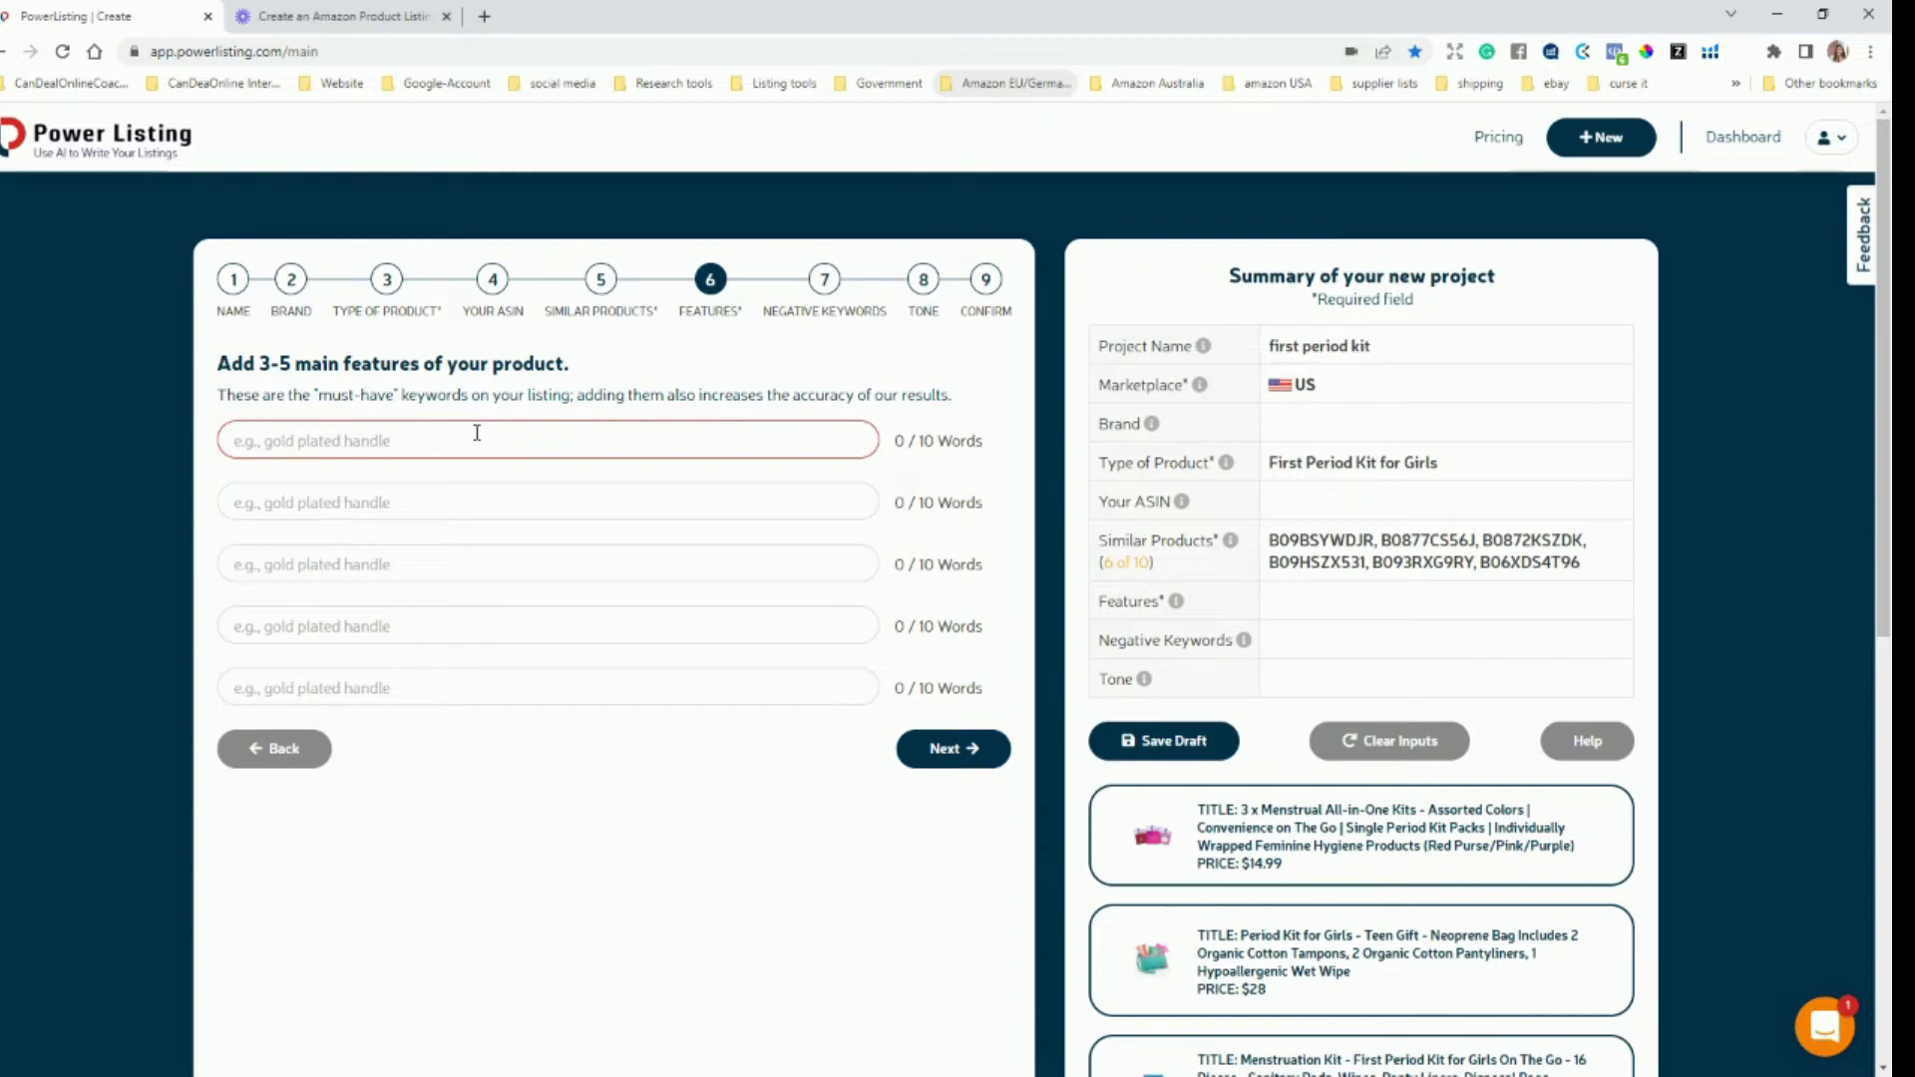
type("all in one ")
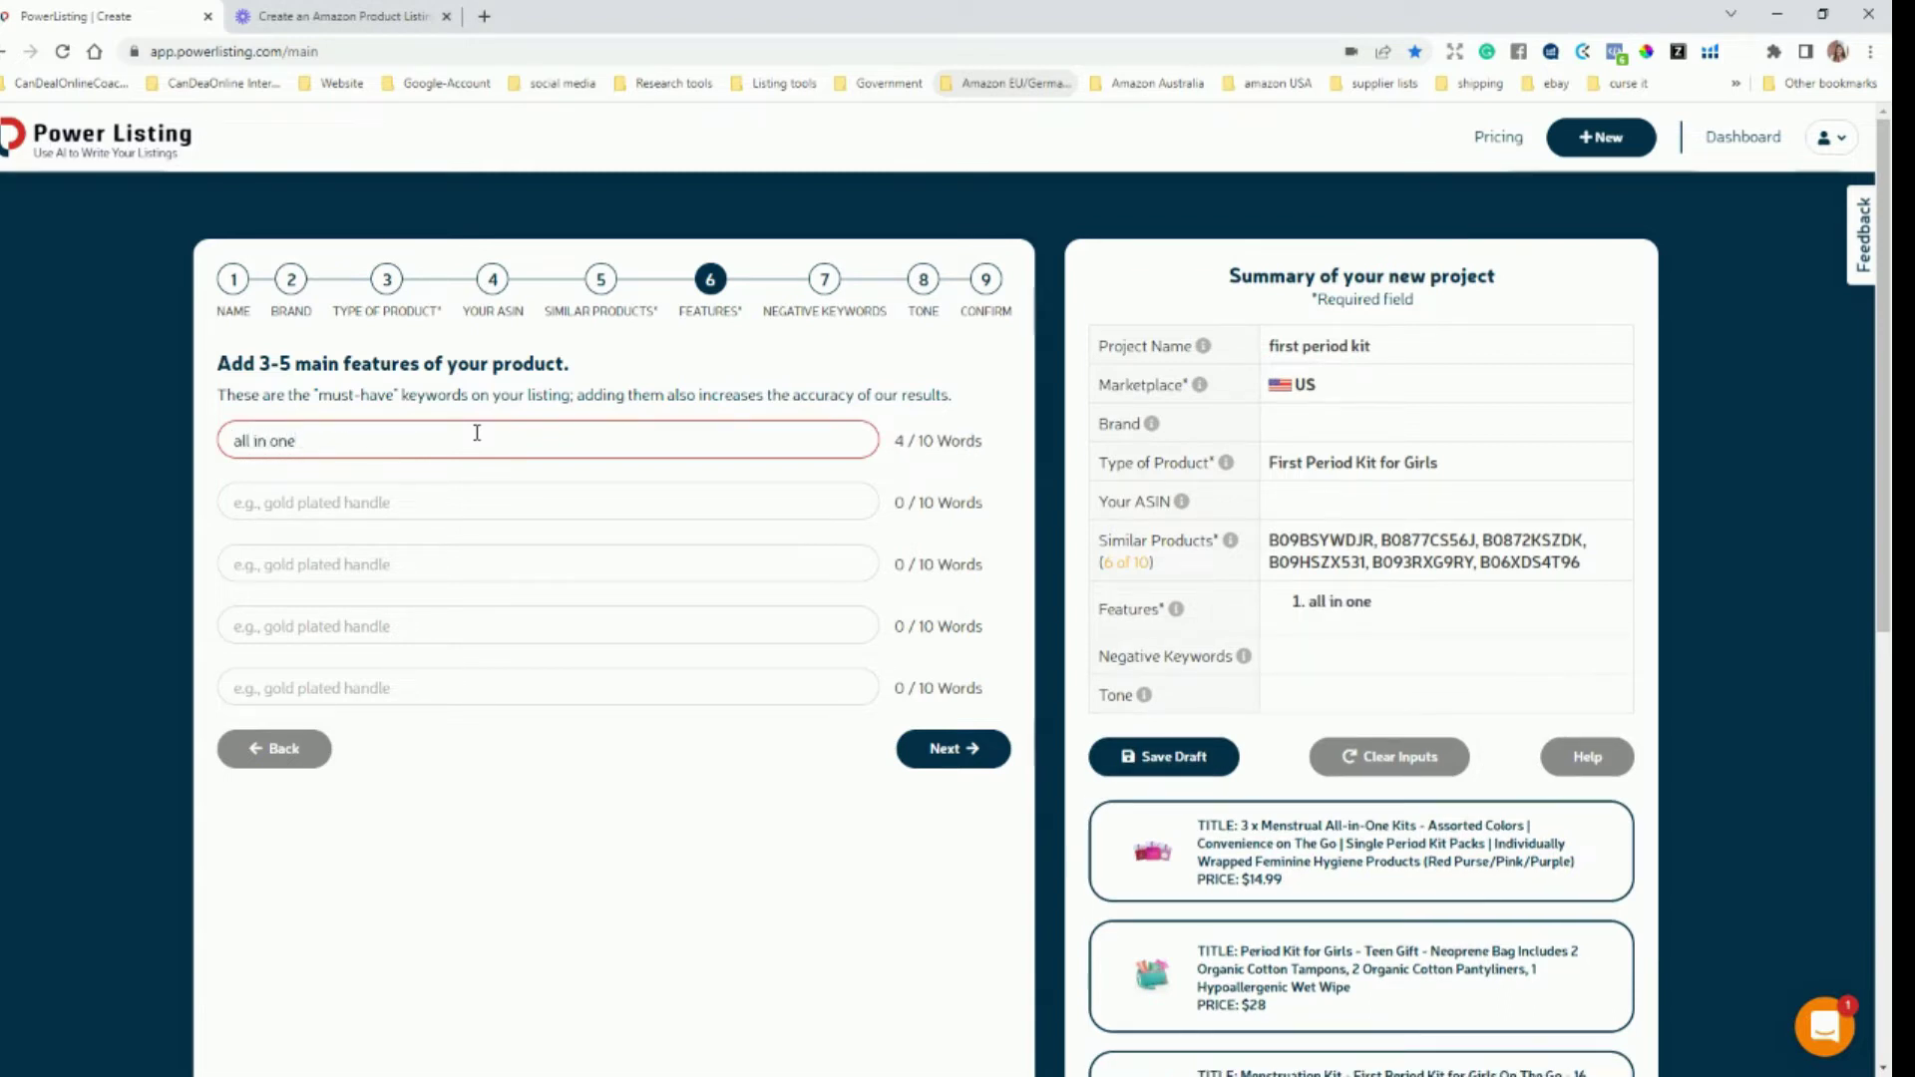
type("pack of 20")
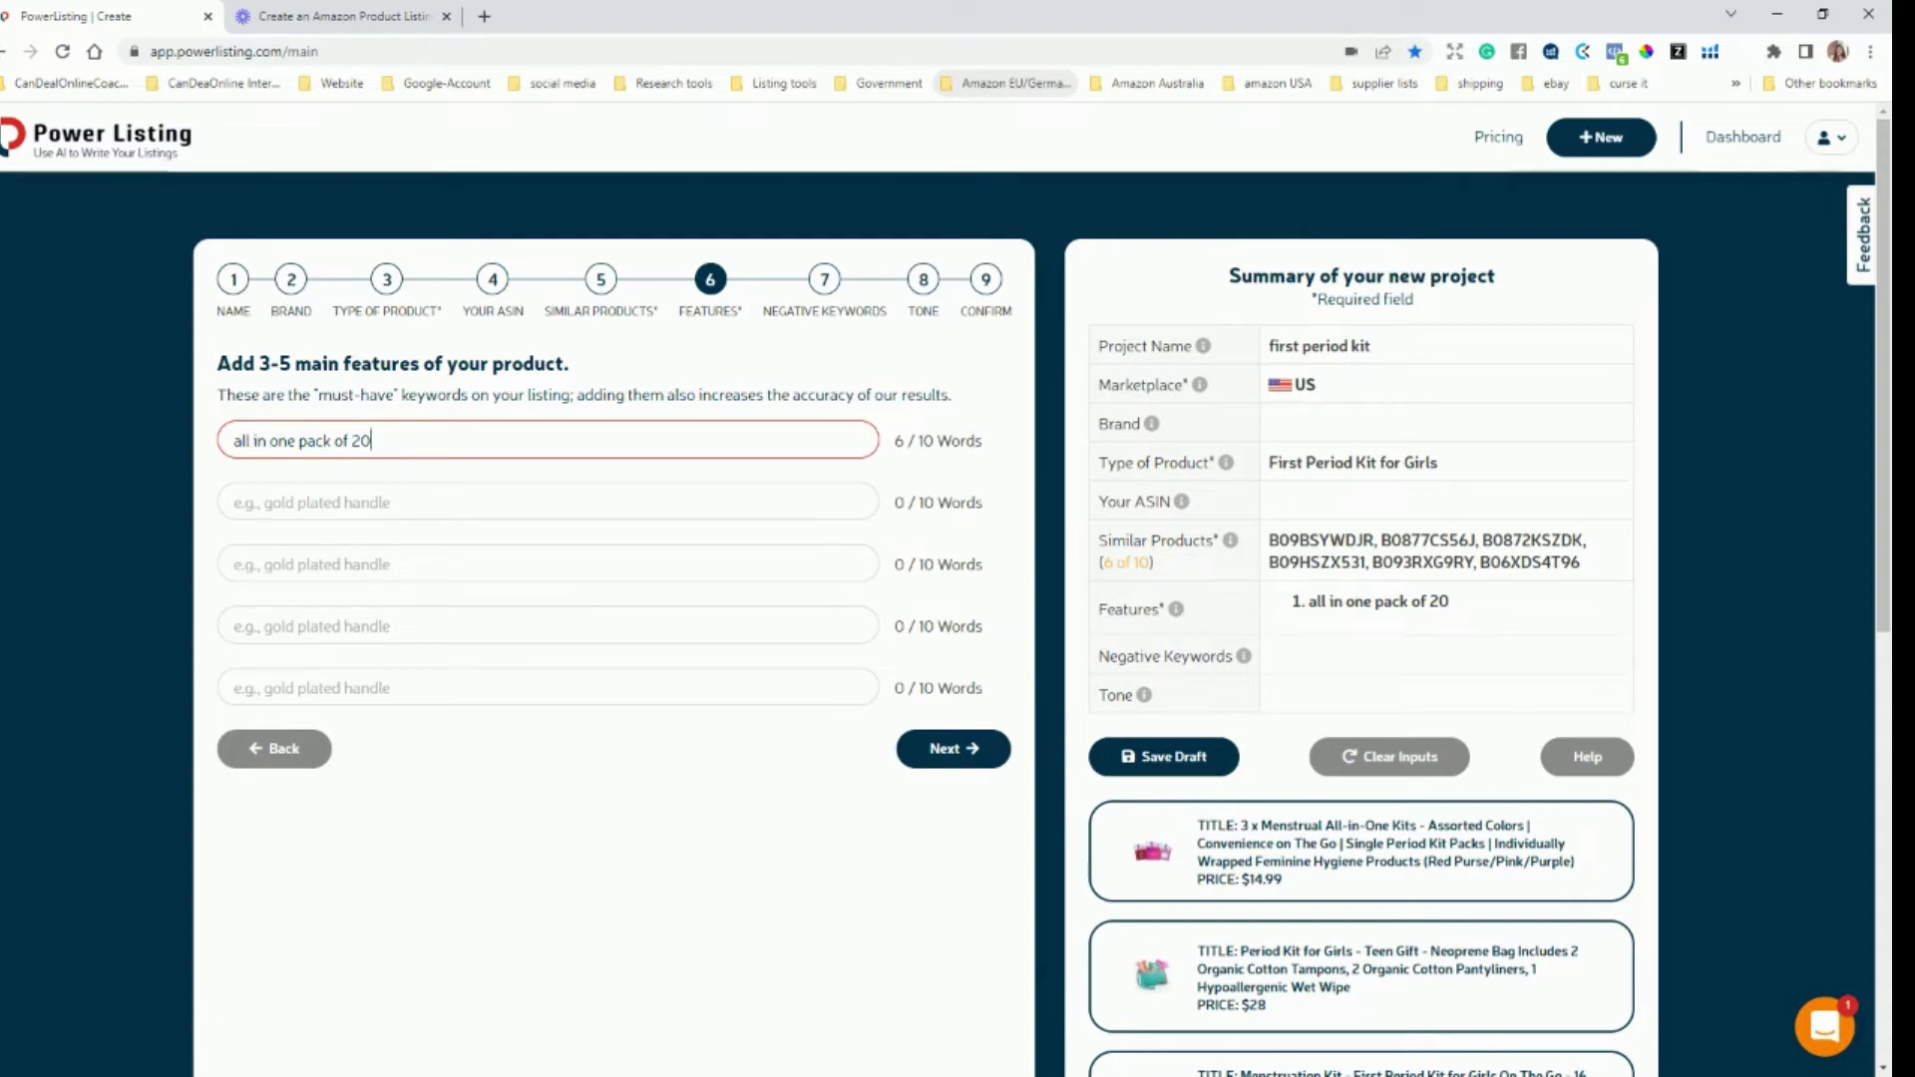
left_click(391, 499)
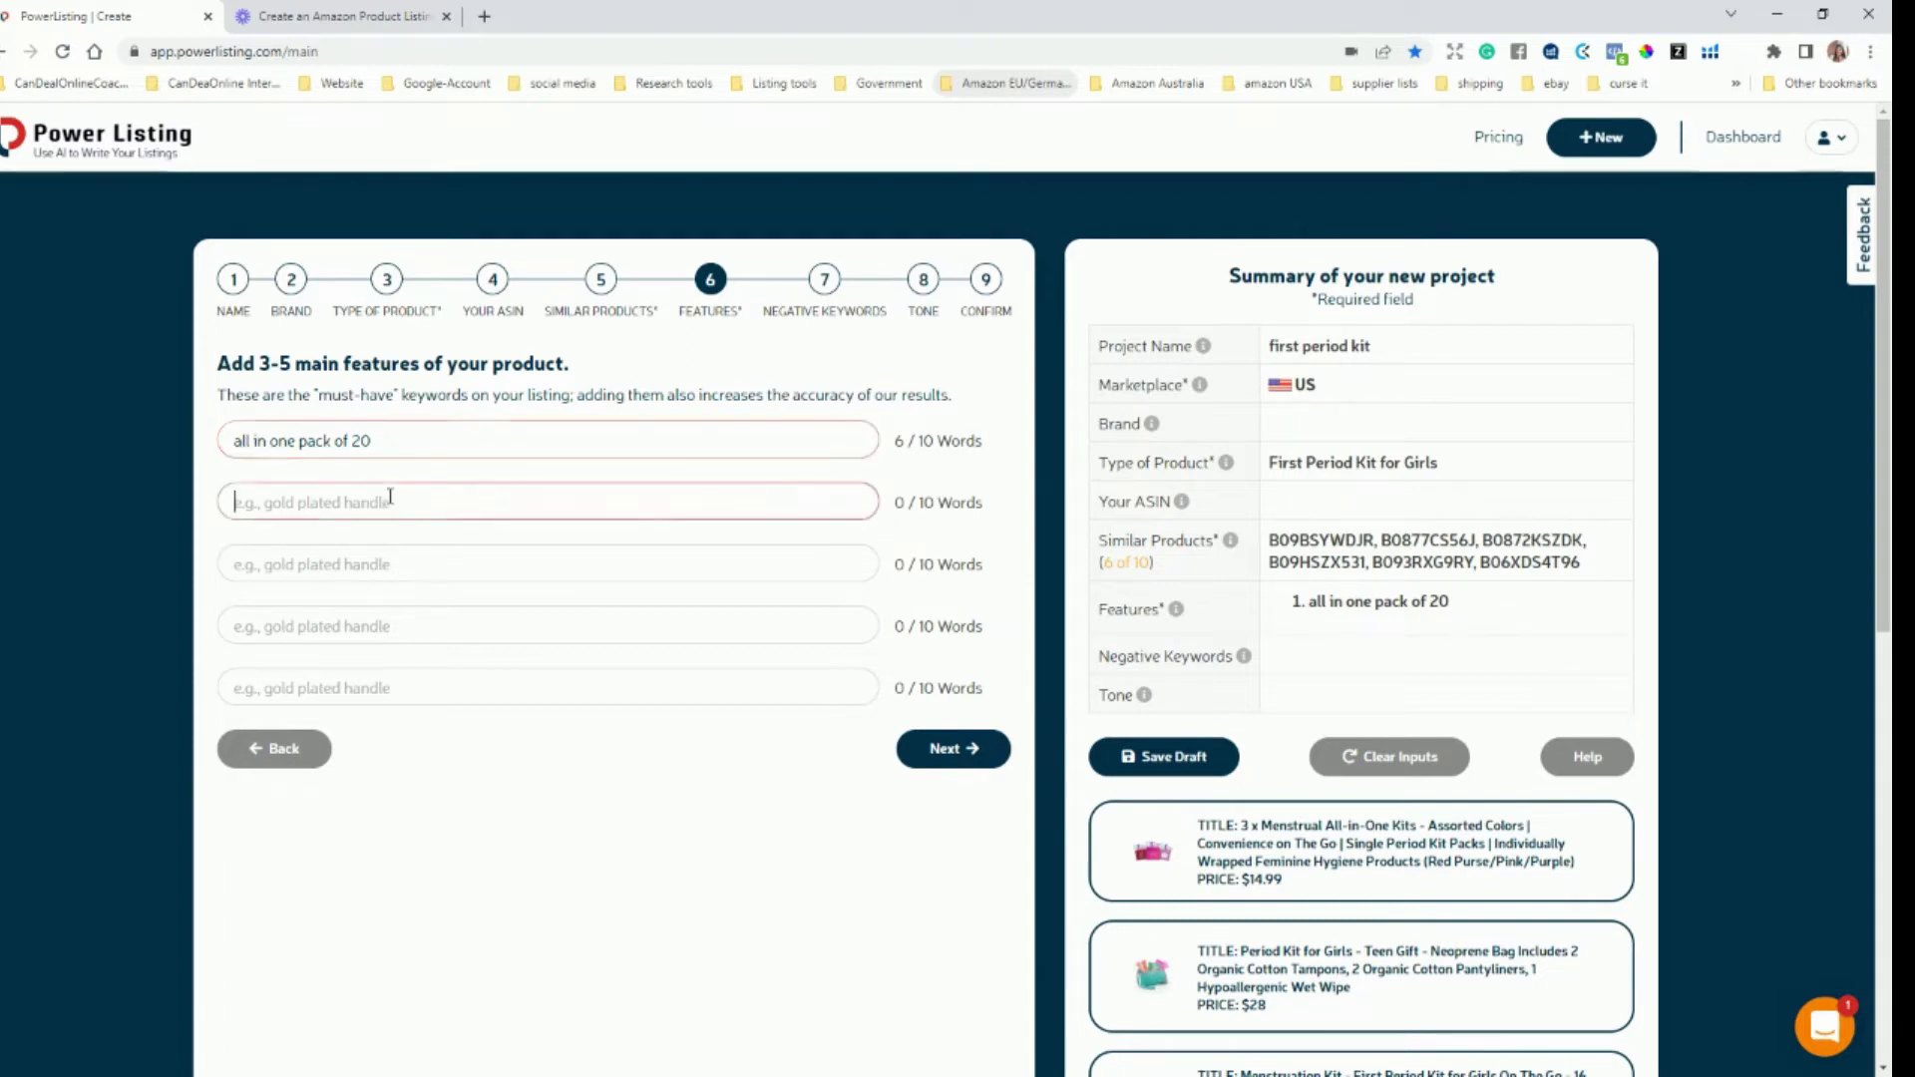
type("heatpacks")
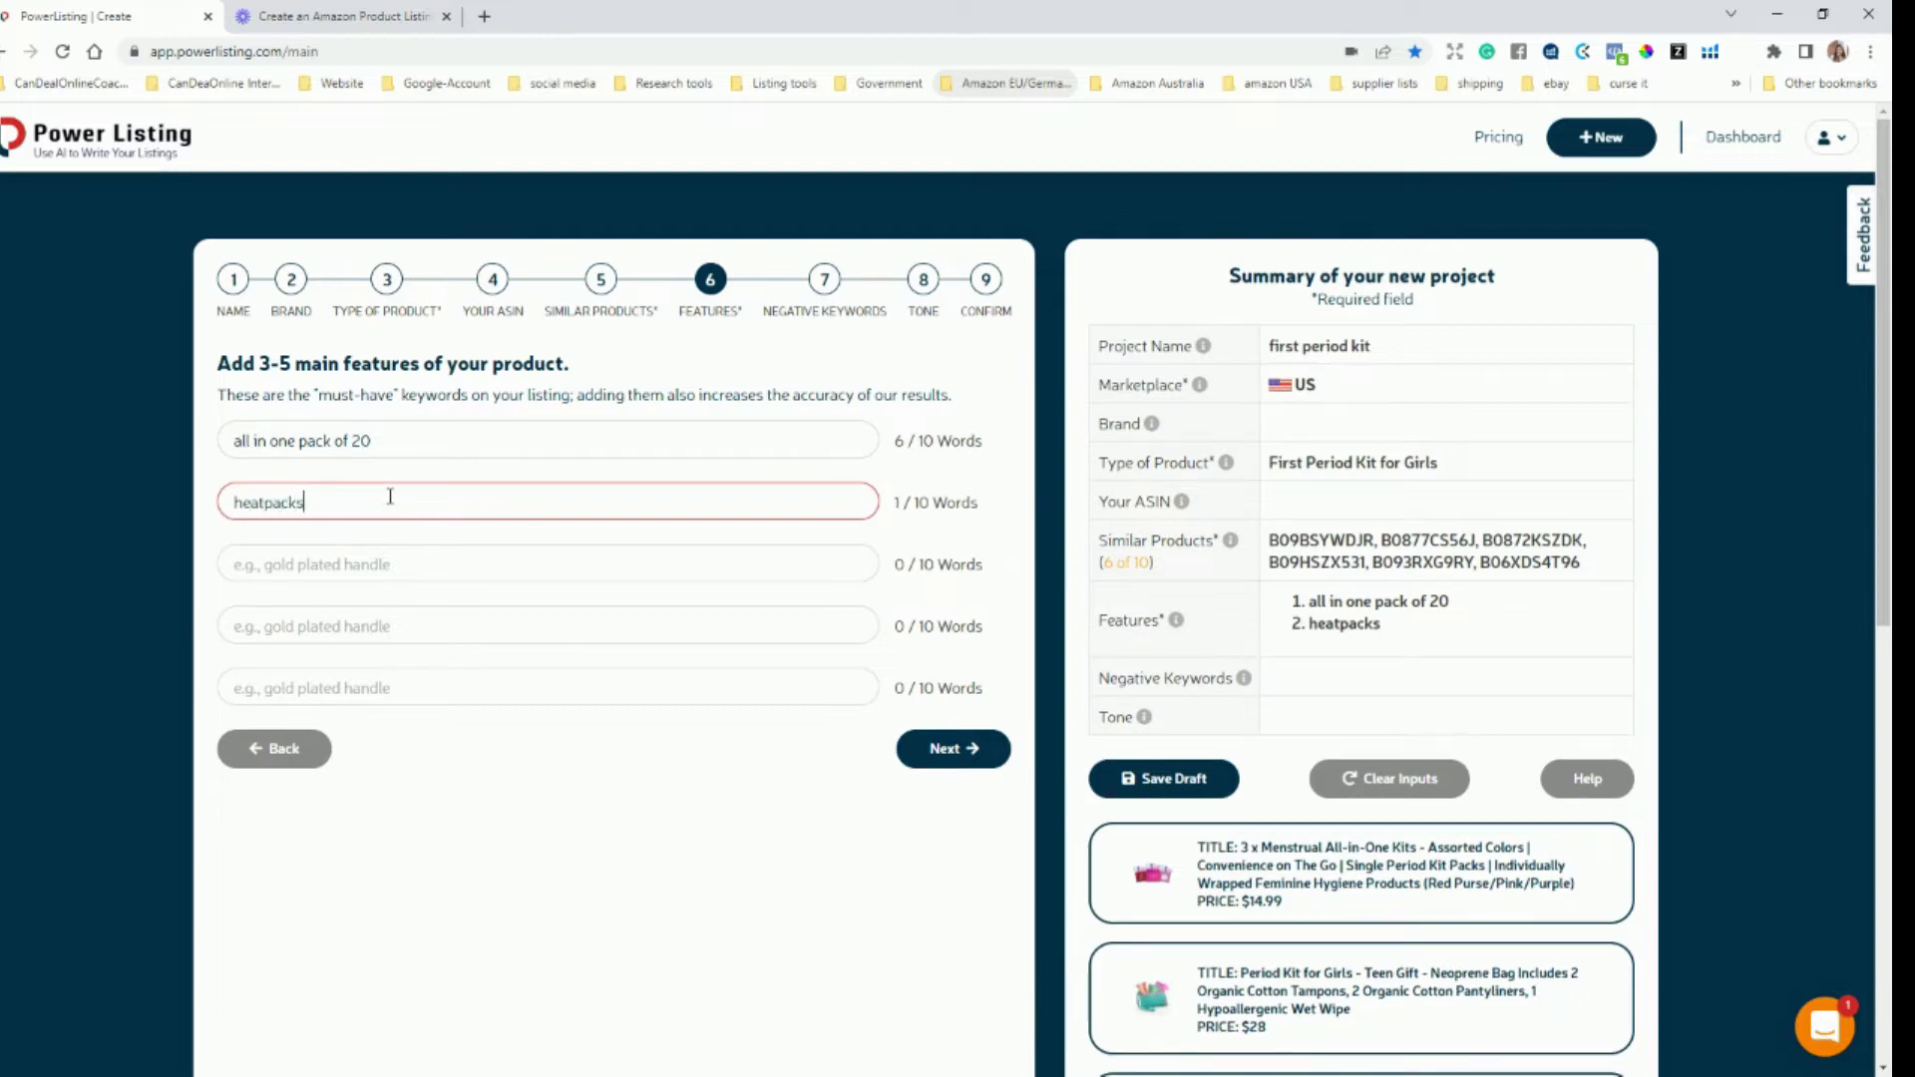
- Add the features "period kit for girls 10-12 for school", "first period kit" and "fabric pouch and reusable period pads", and confirm the list
key("Tab")
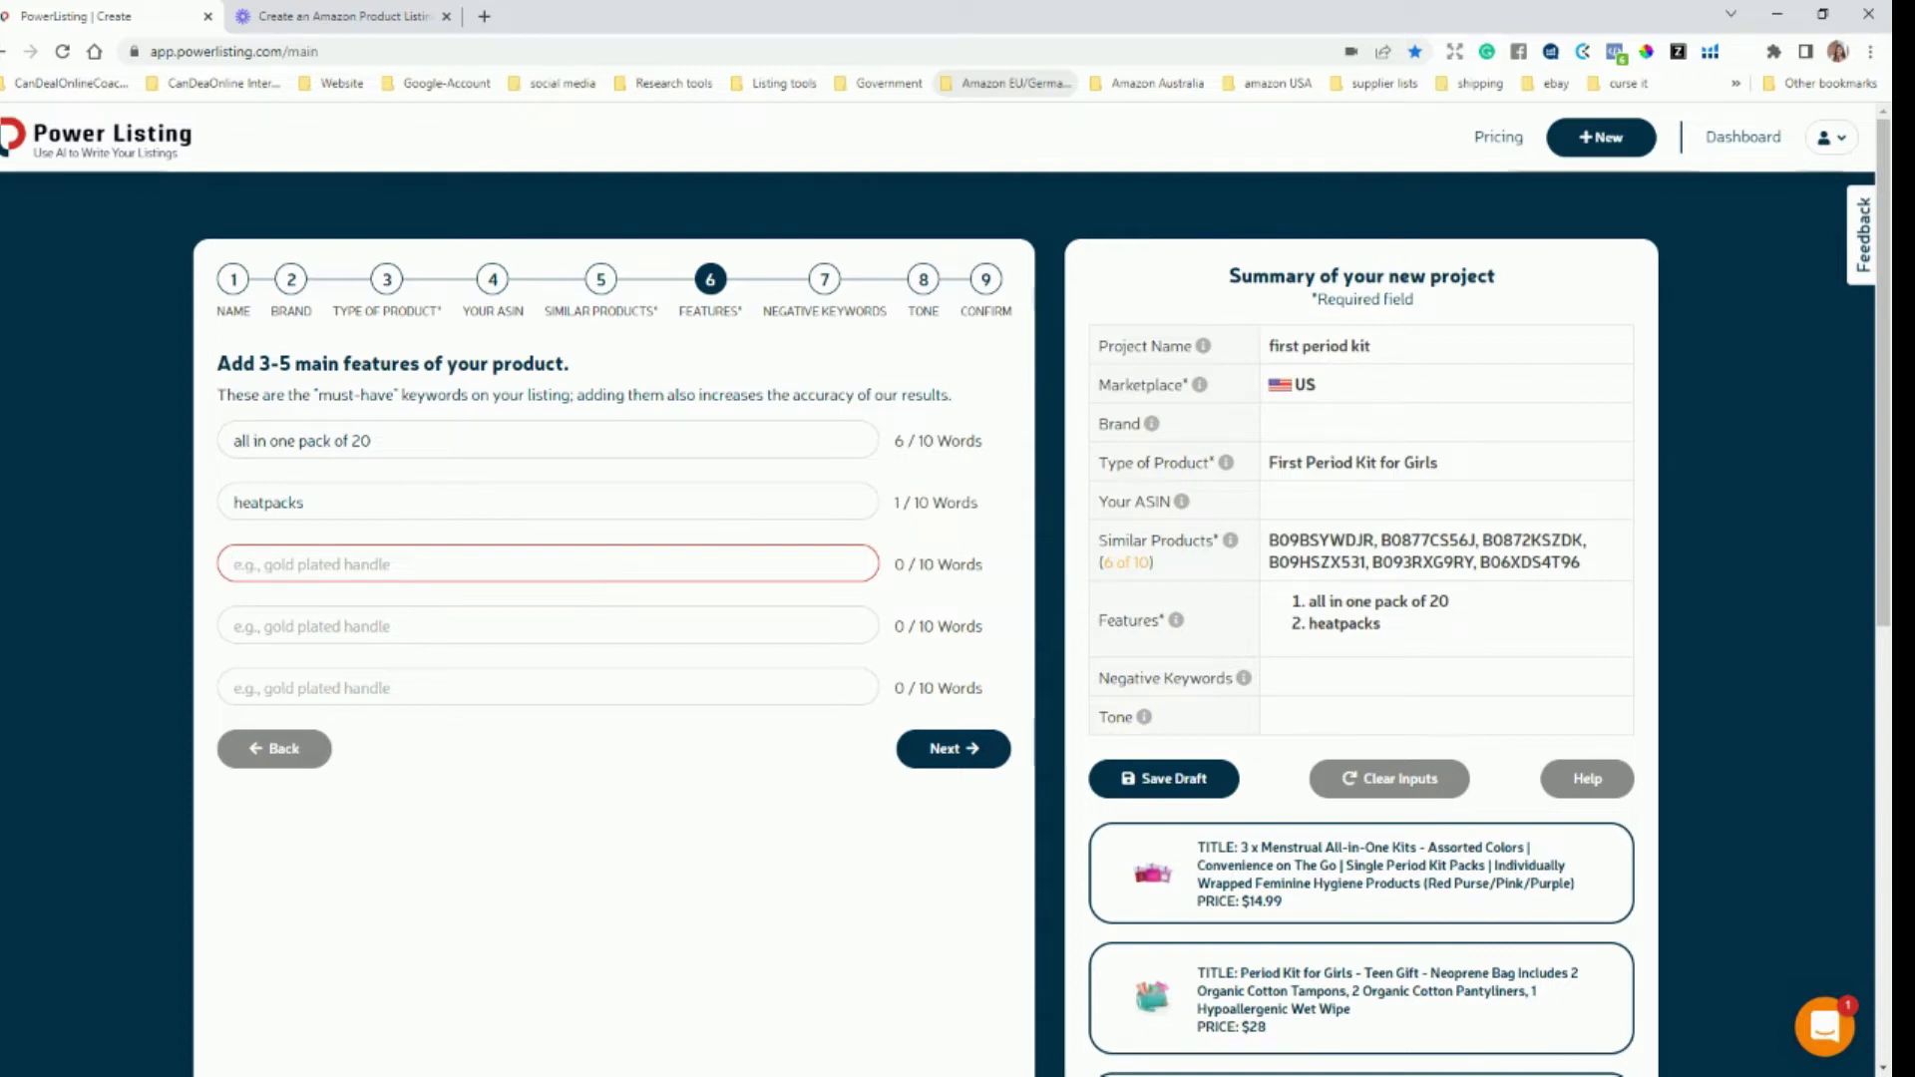
type("with")
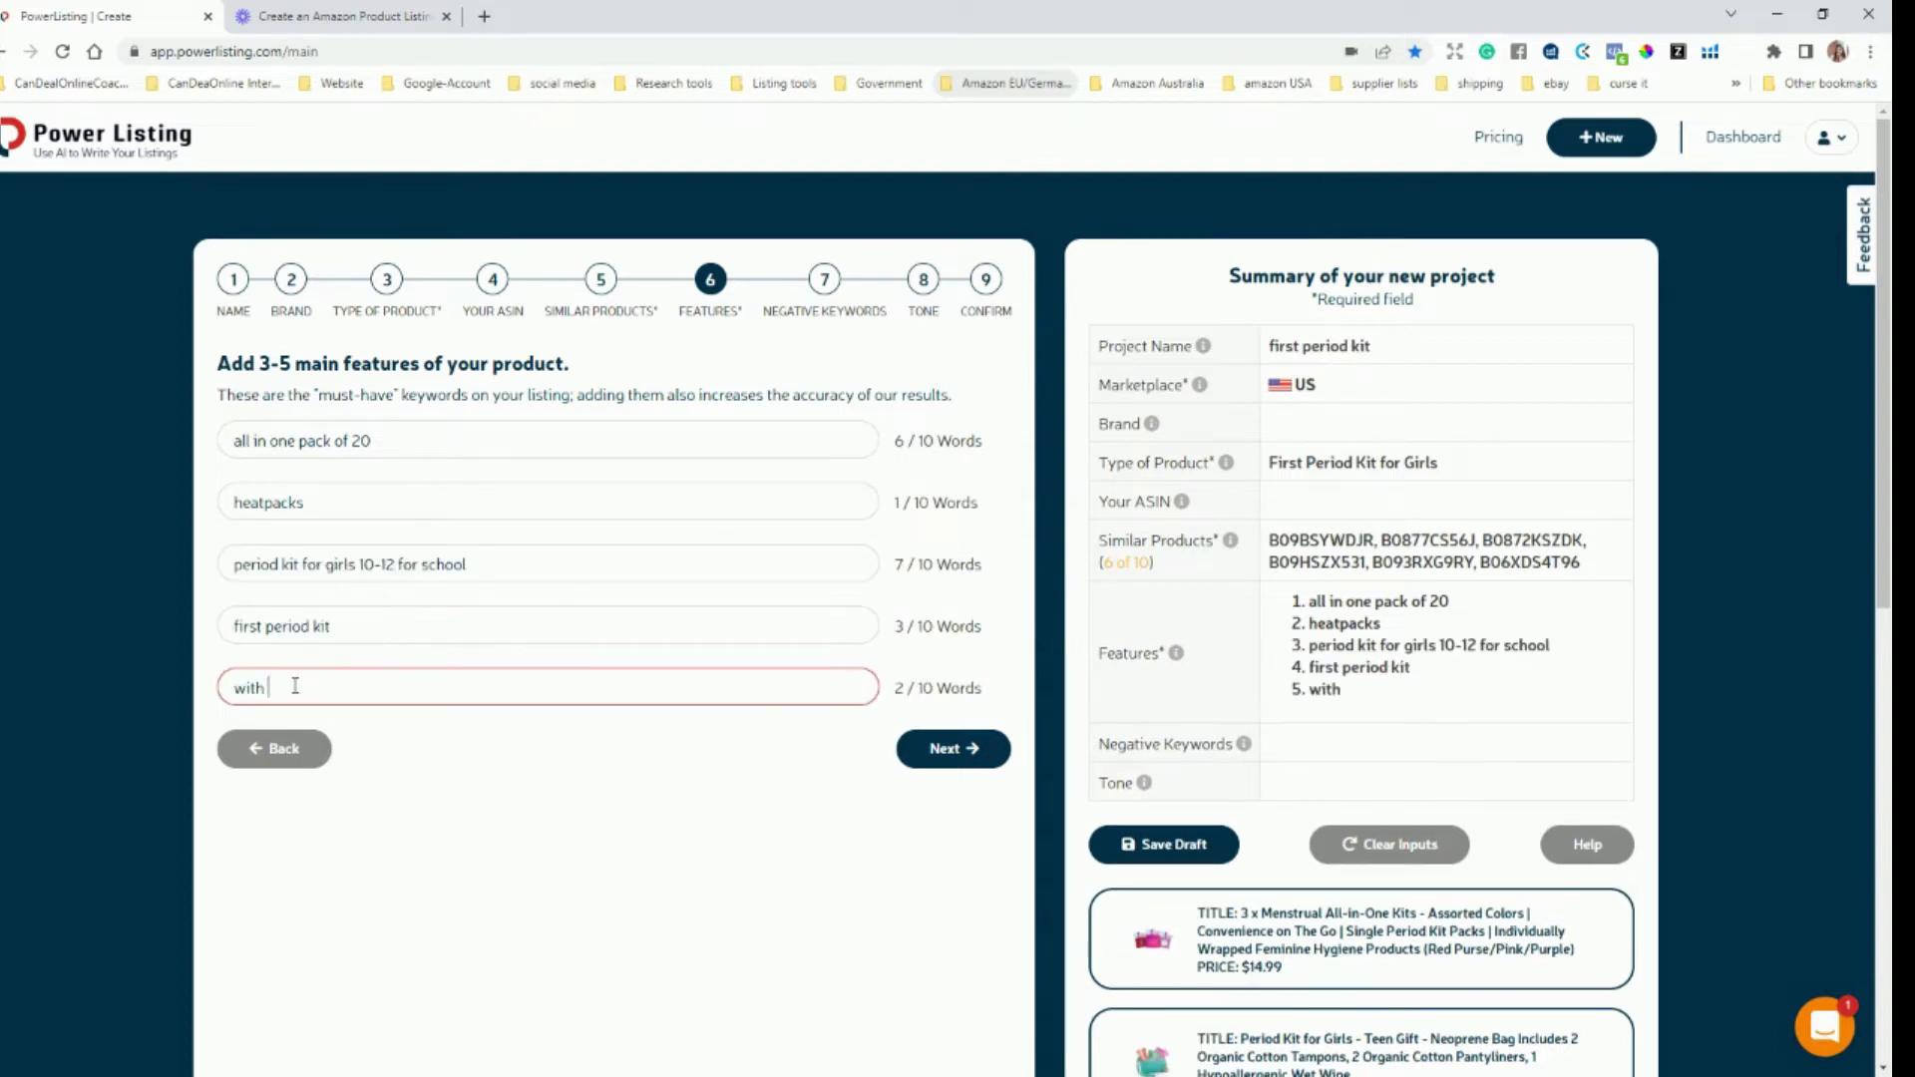
key("BackSpace")
key("BackSpace")
key("BackSpace")
key("BackSpace")
key("BackSpace")
type("fabric pouch and resuable period pads")
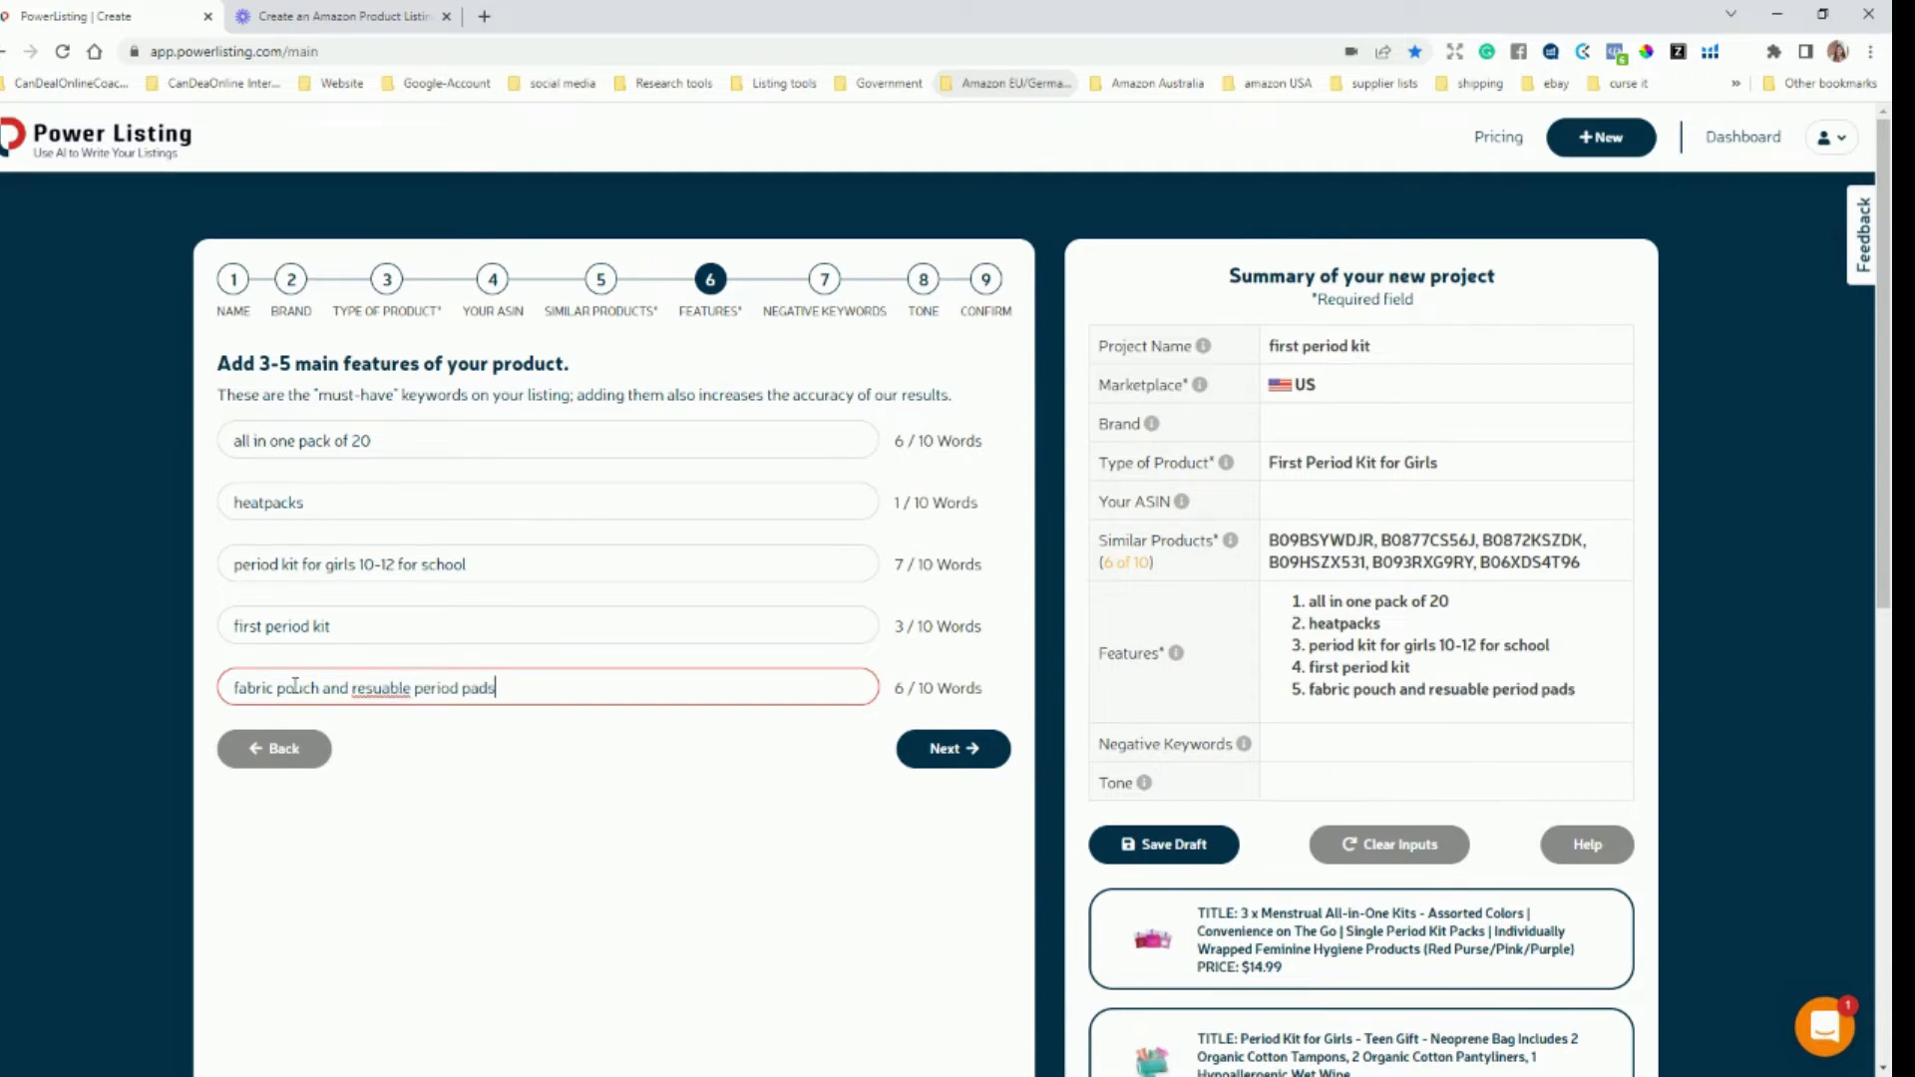
right_click(370, 688)
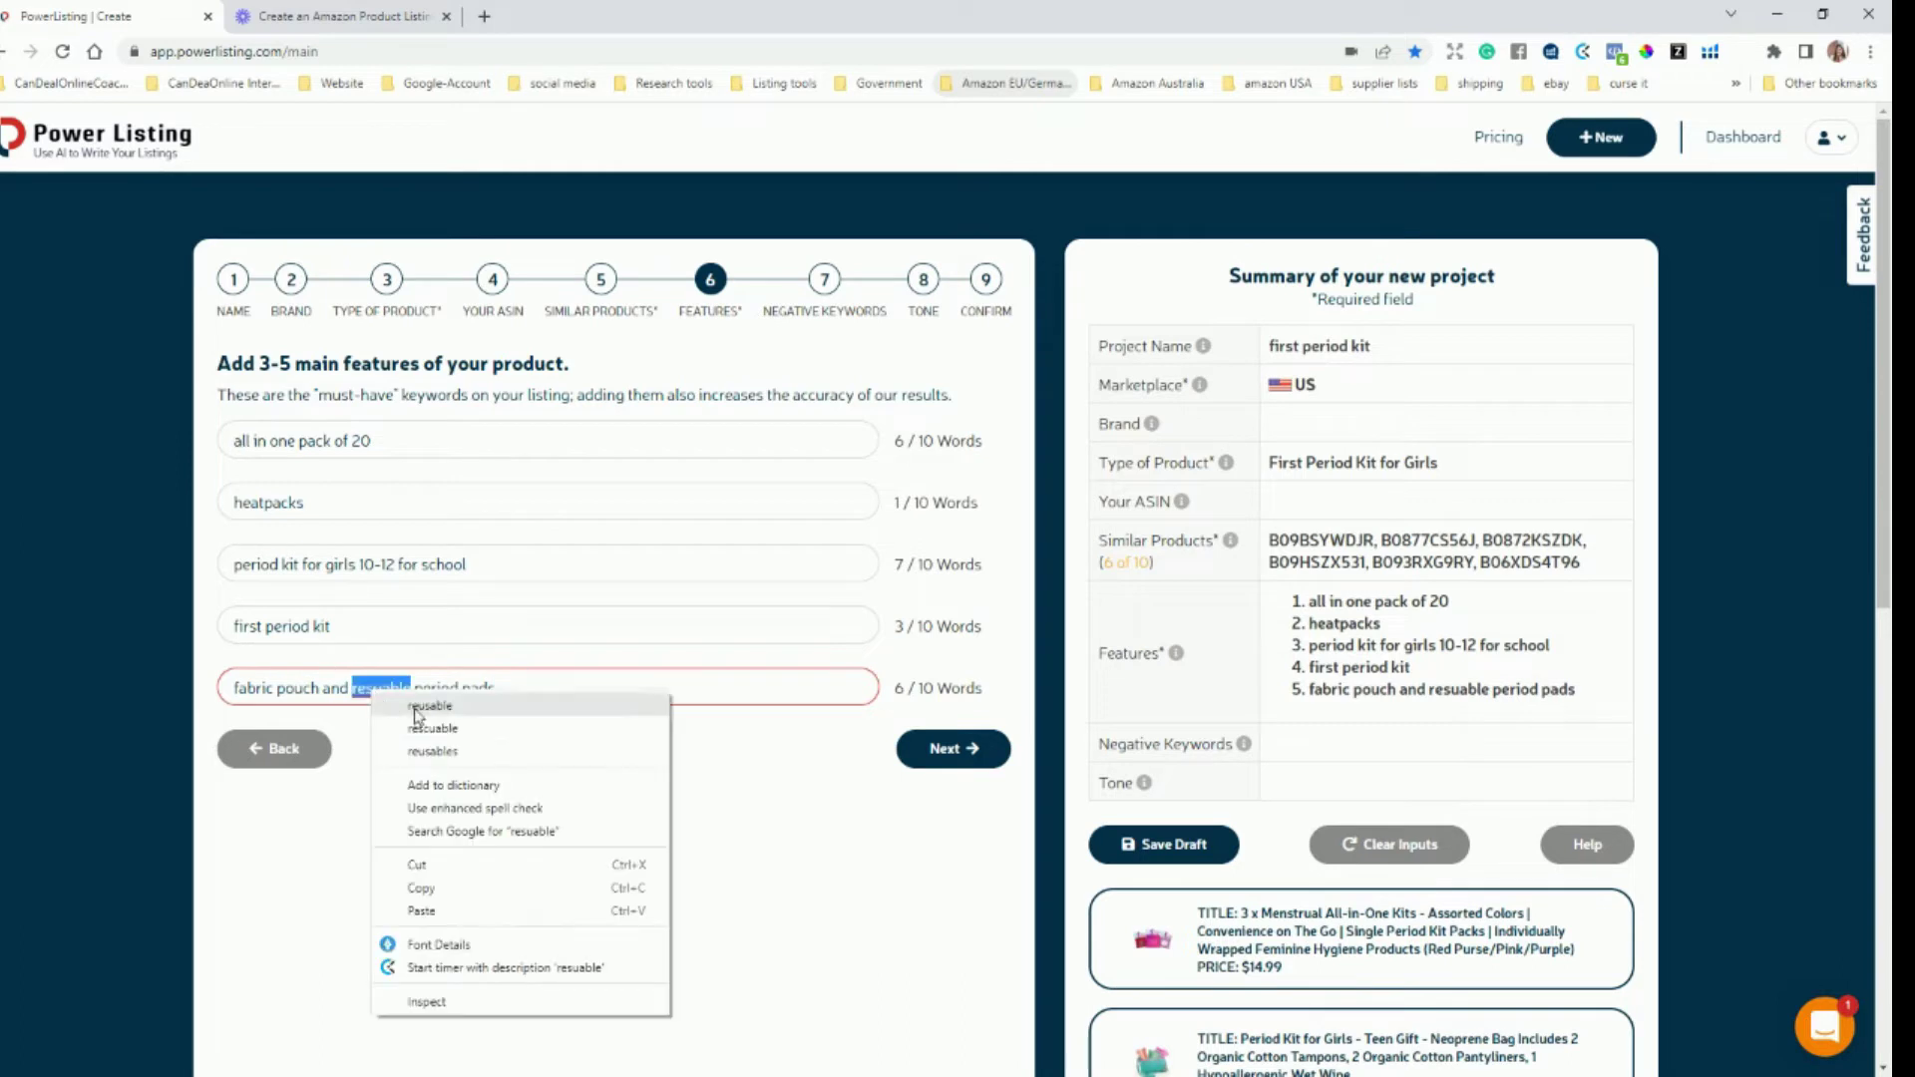
left_click(451, 710)
left_click(975, 748)
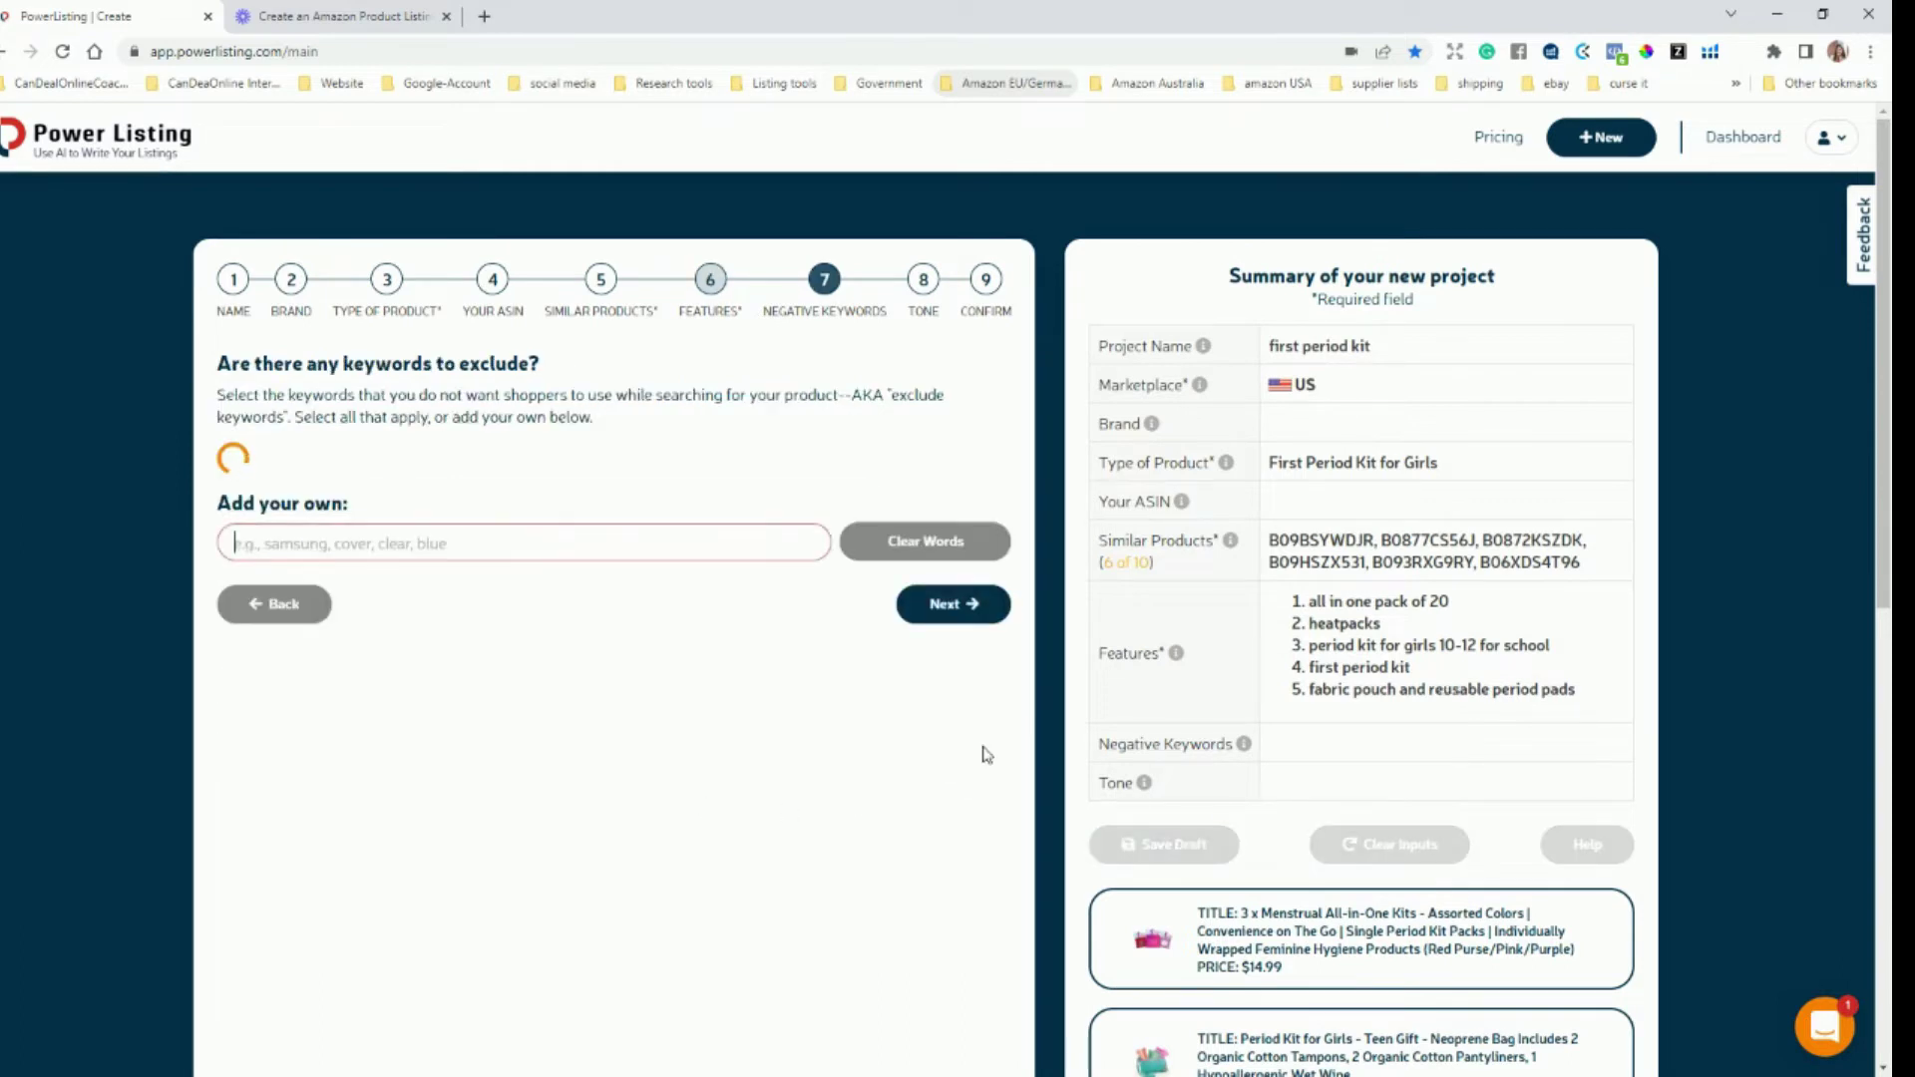
- Review the suggested negative keywords and continue to the tone without excluding any of them
left_click(283, 465)
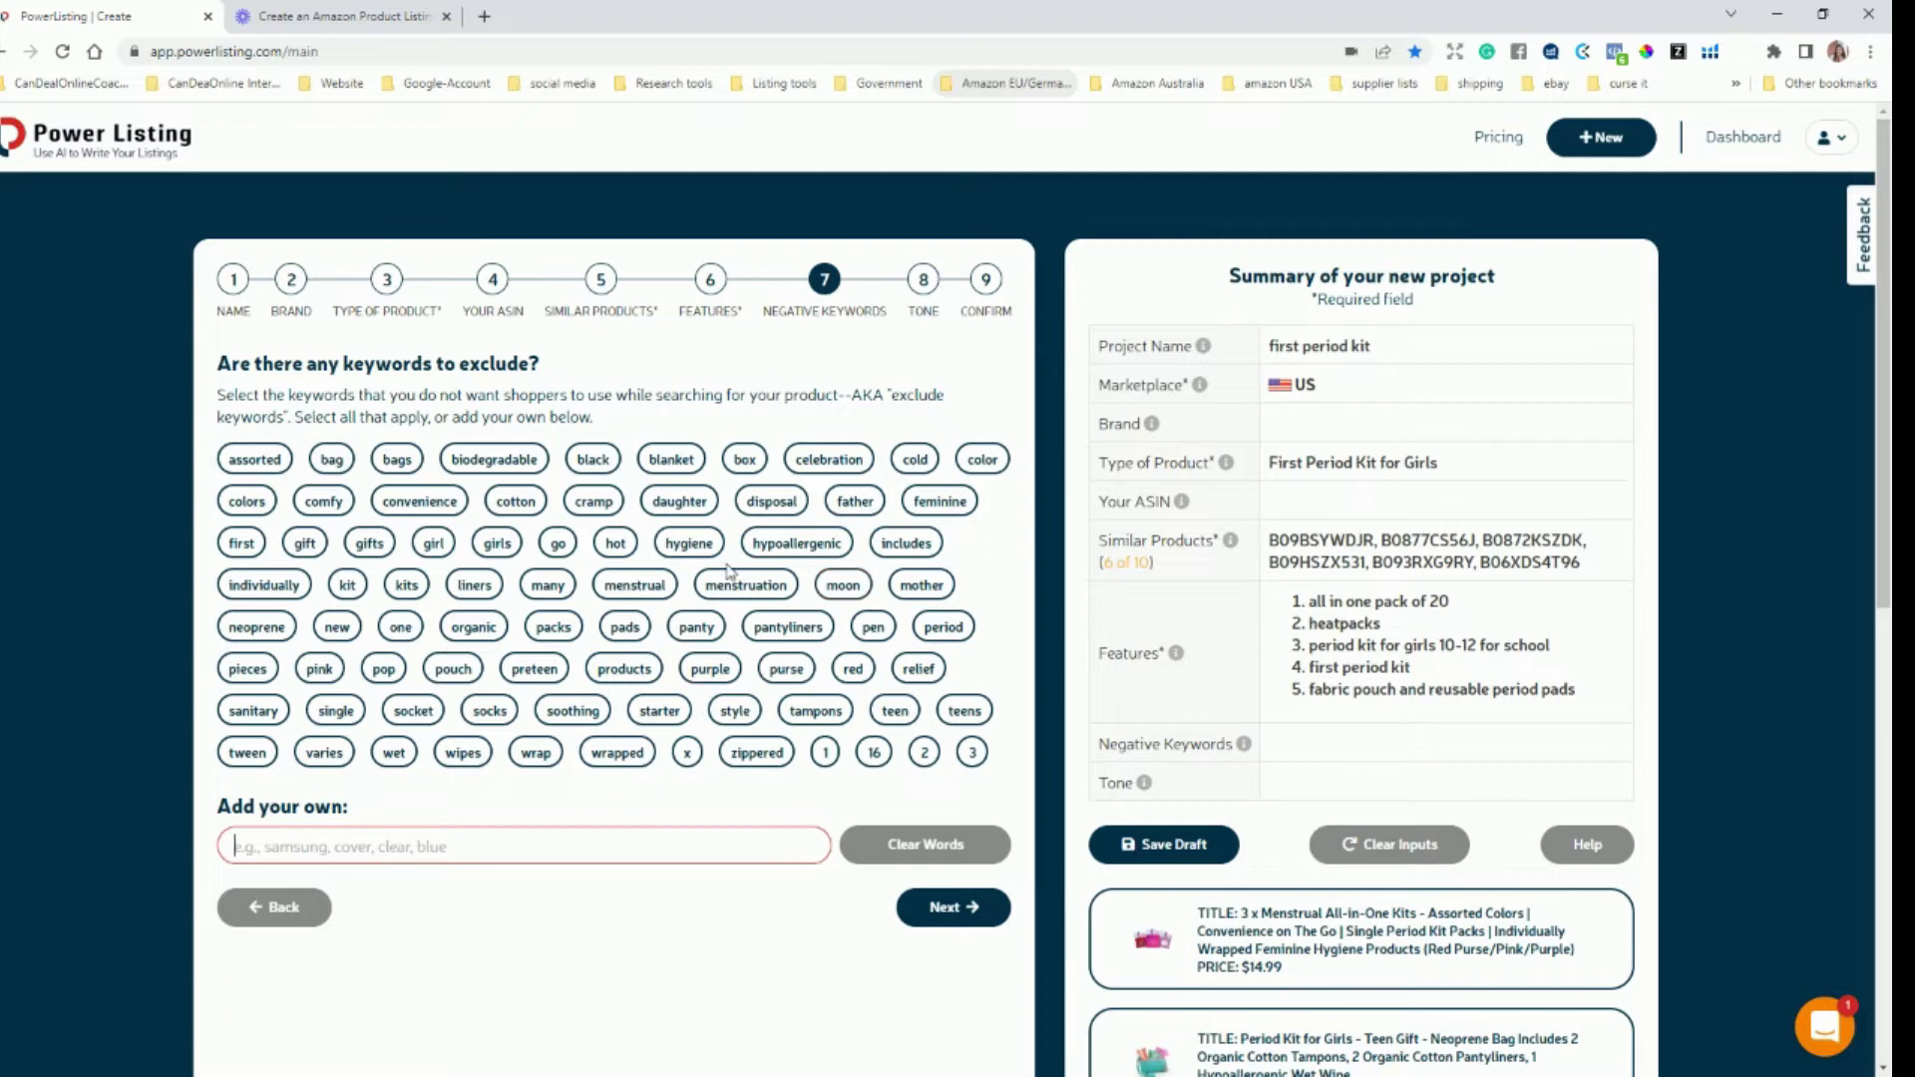
left_click(791, 538)
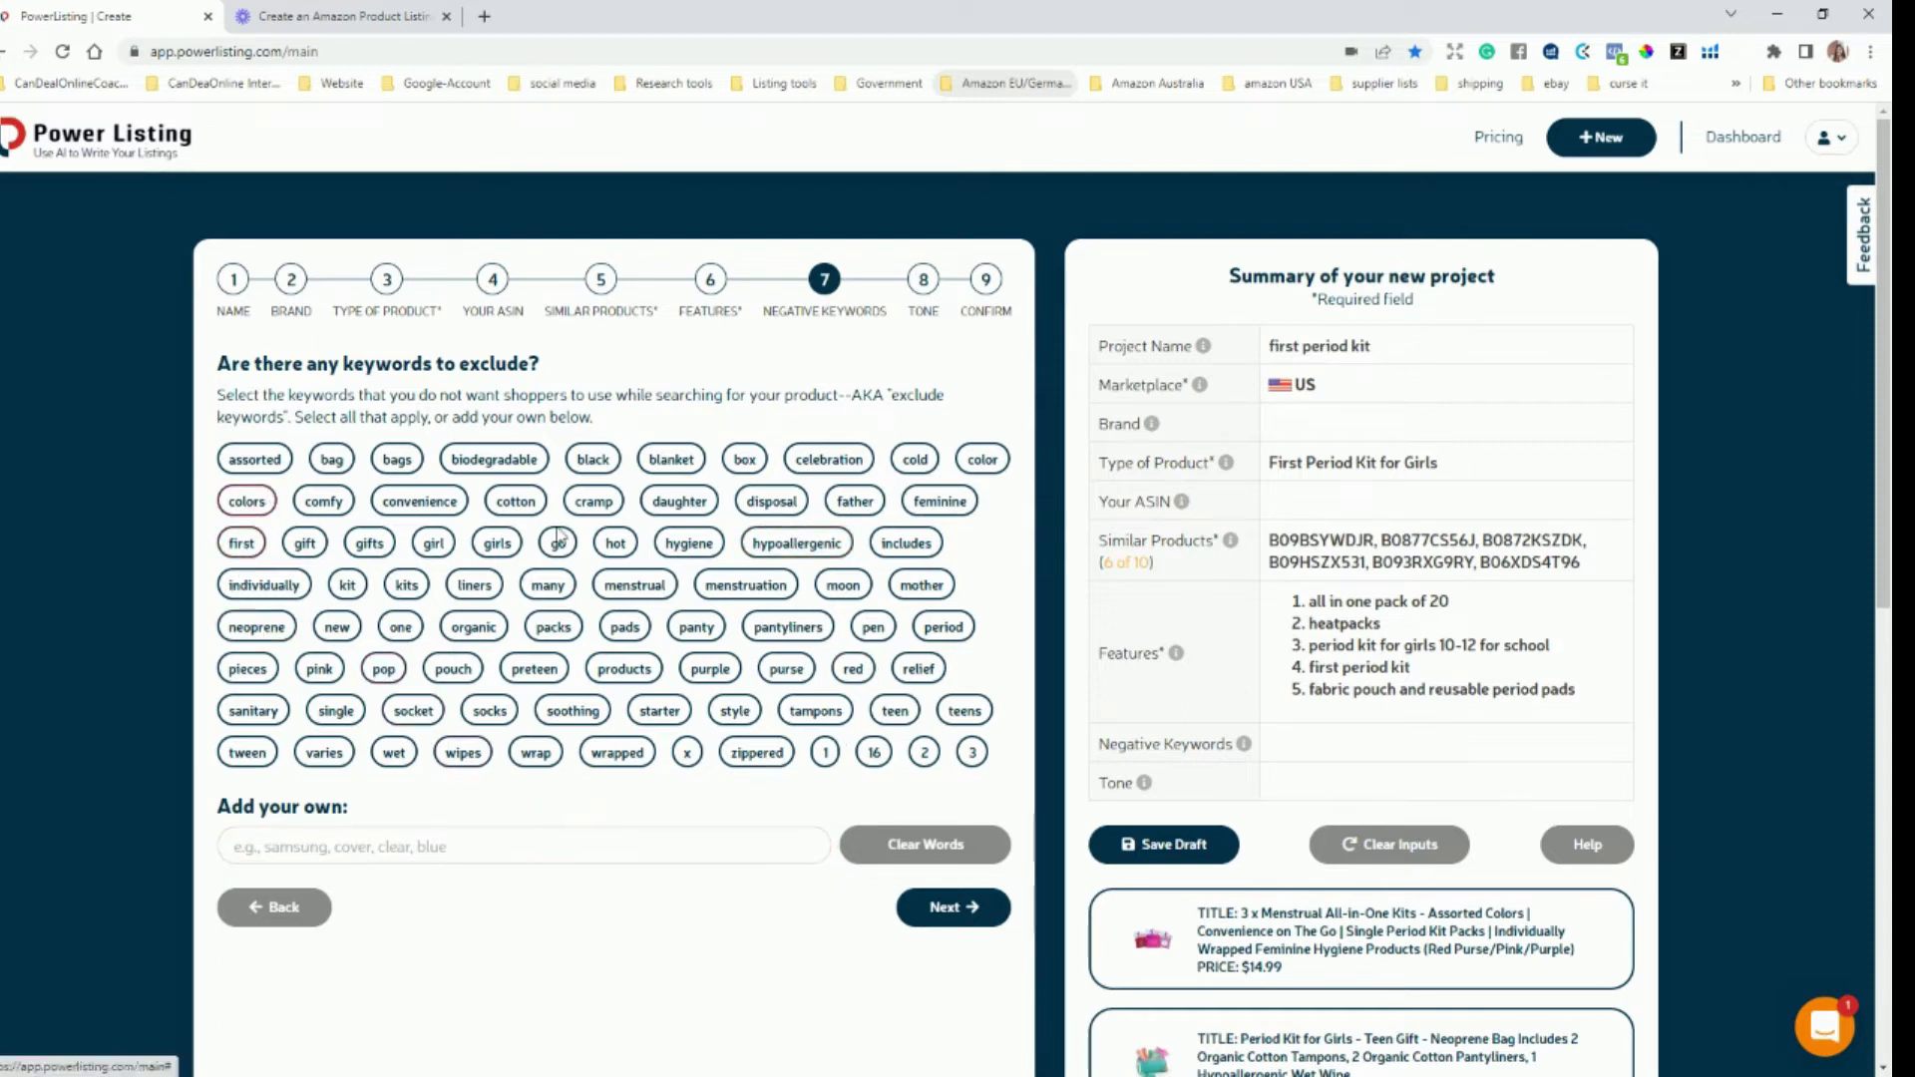
left_click(960, 914)
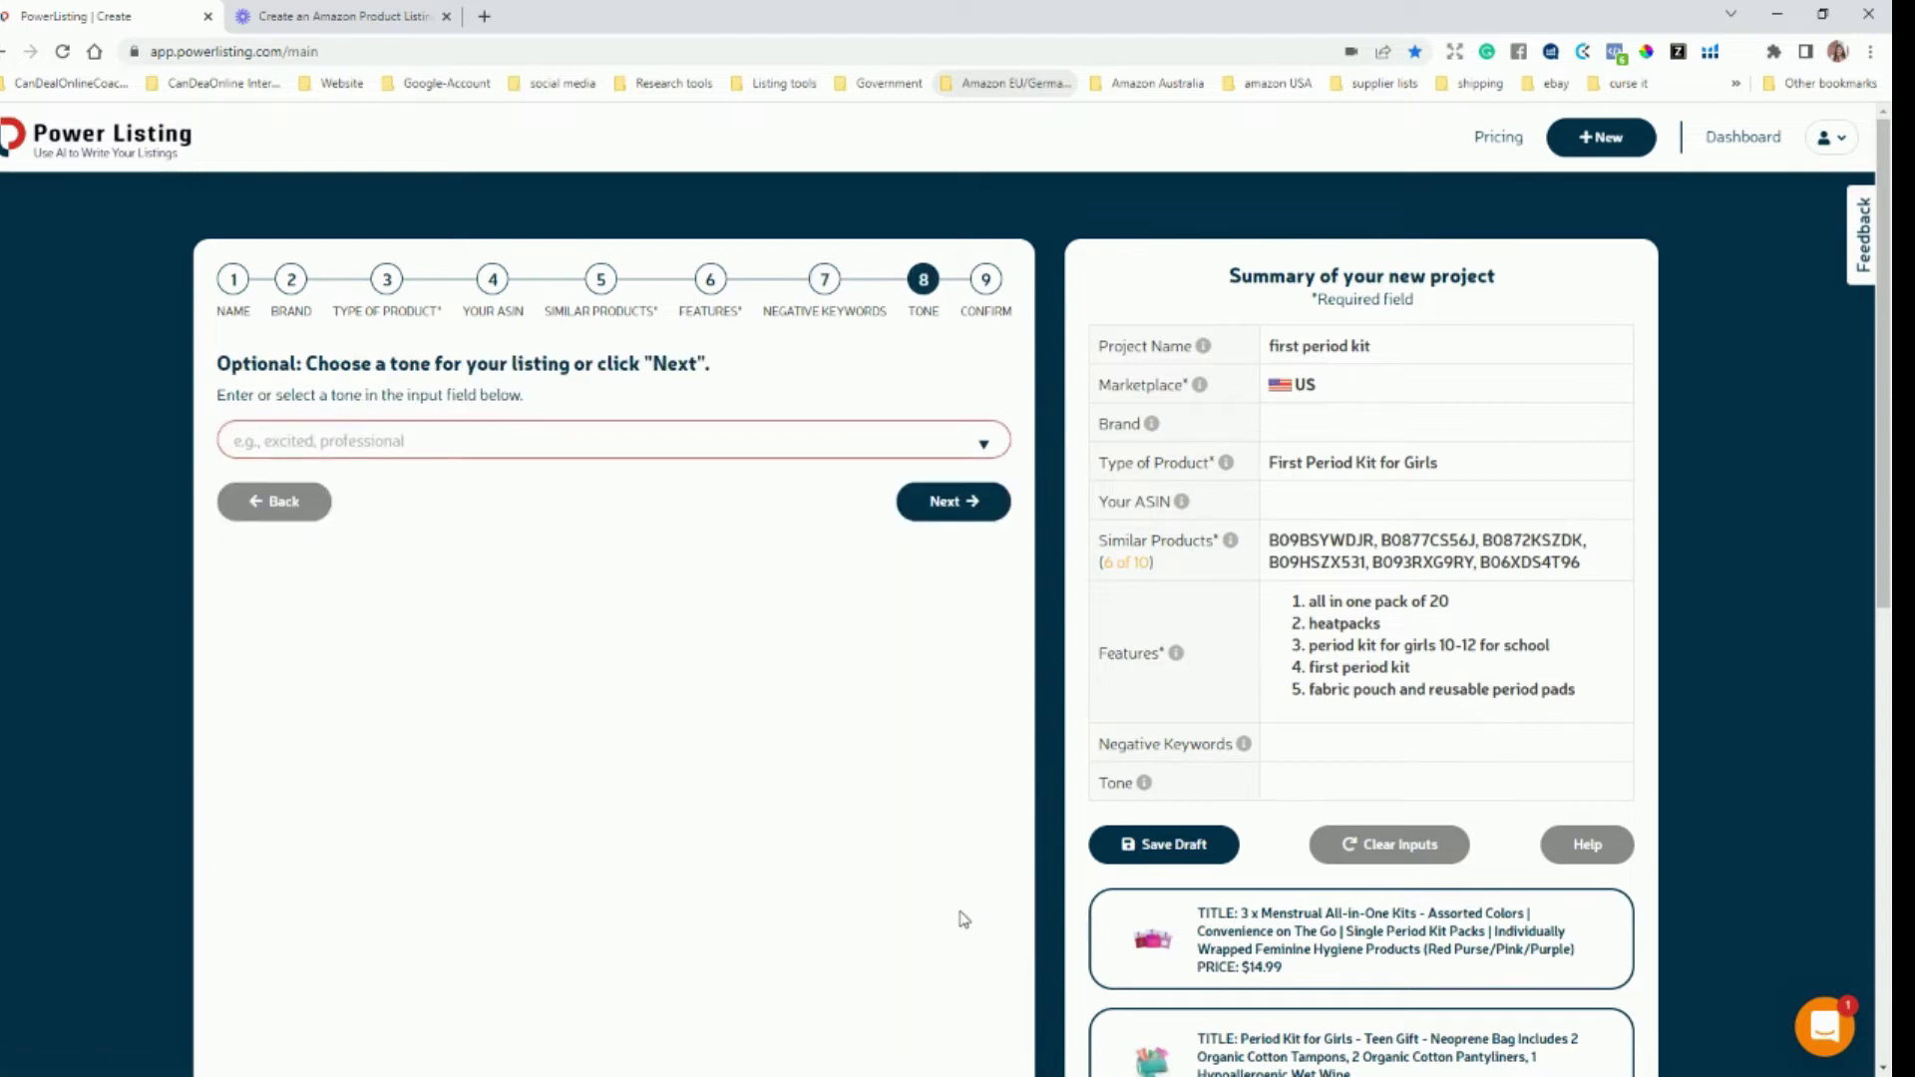
- Choose the "friendly" tone for the listing and submit the project to the AI
left_click(947, 440)
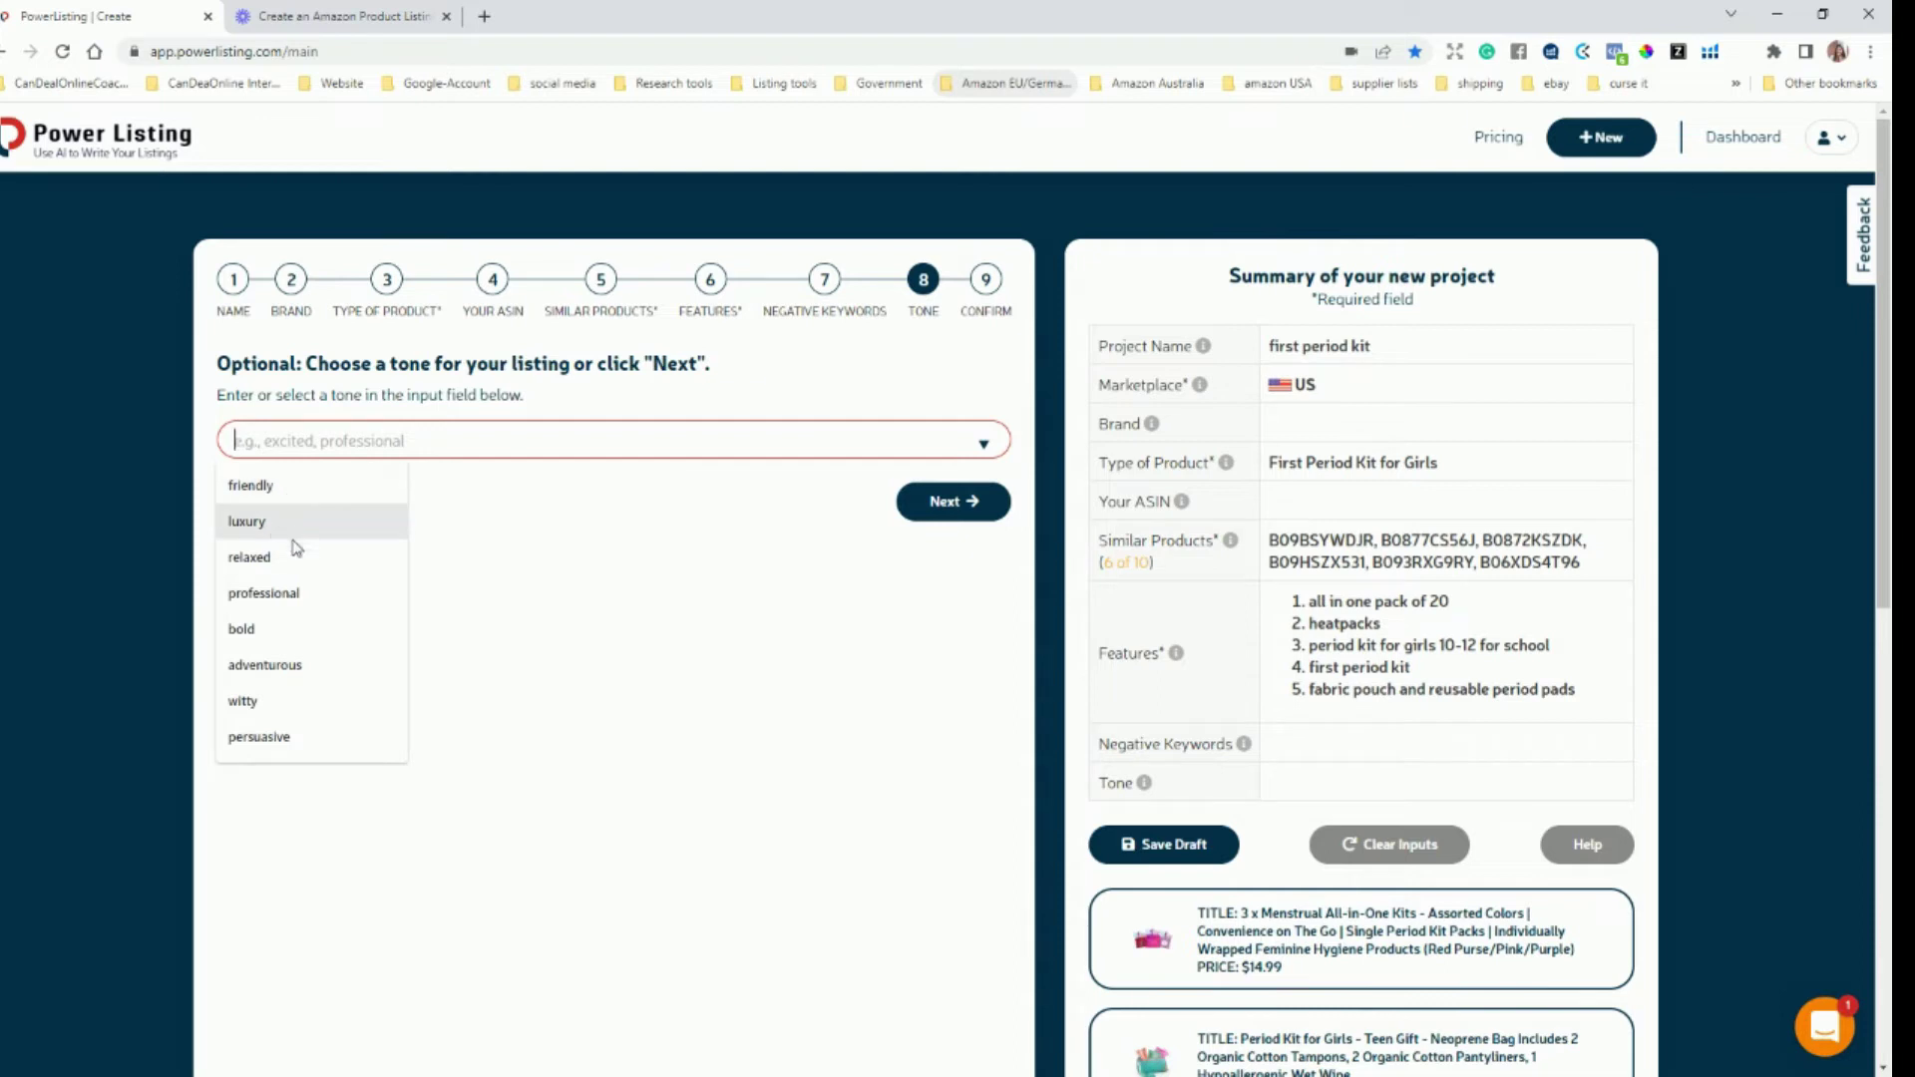
left_click(250, 485)
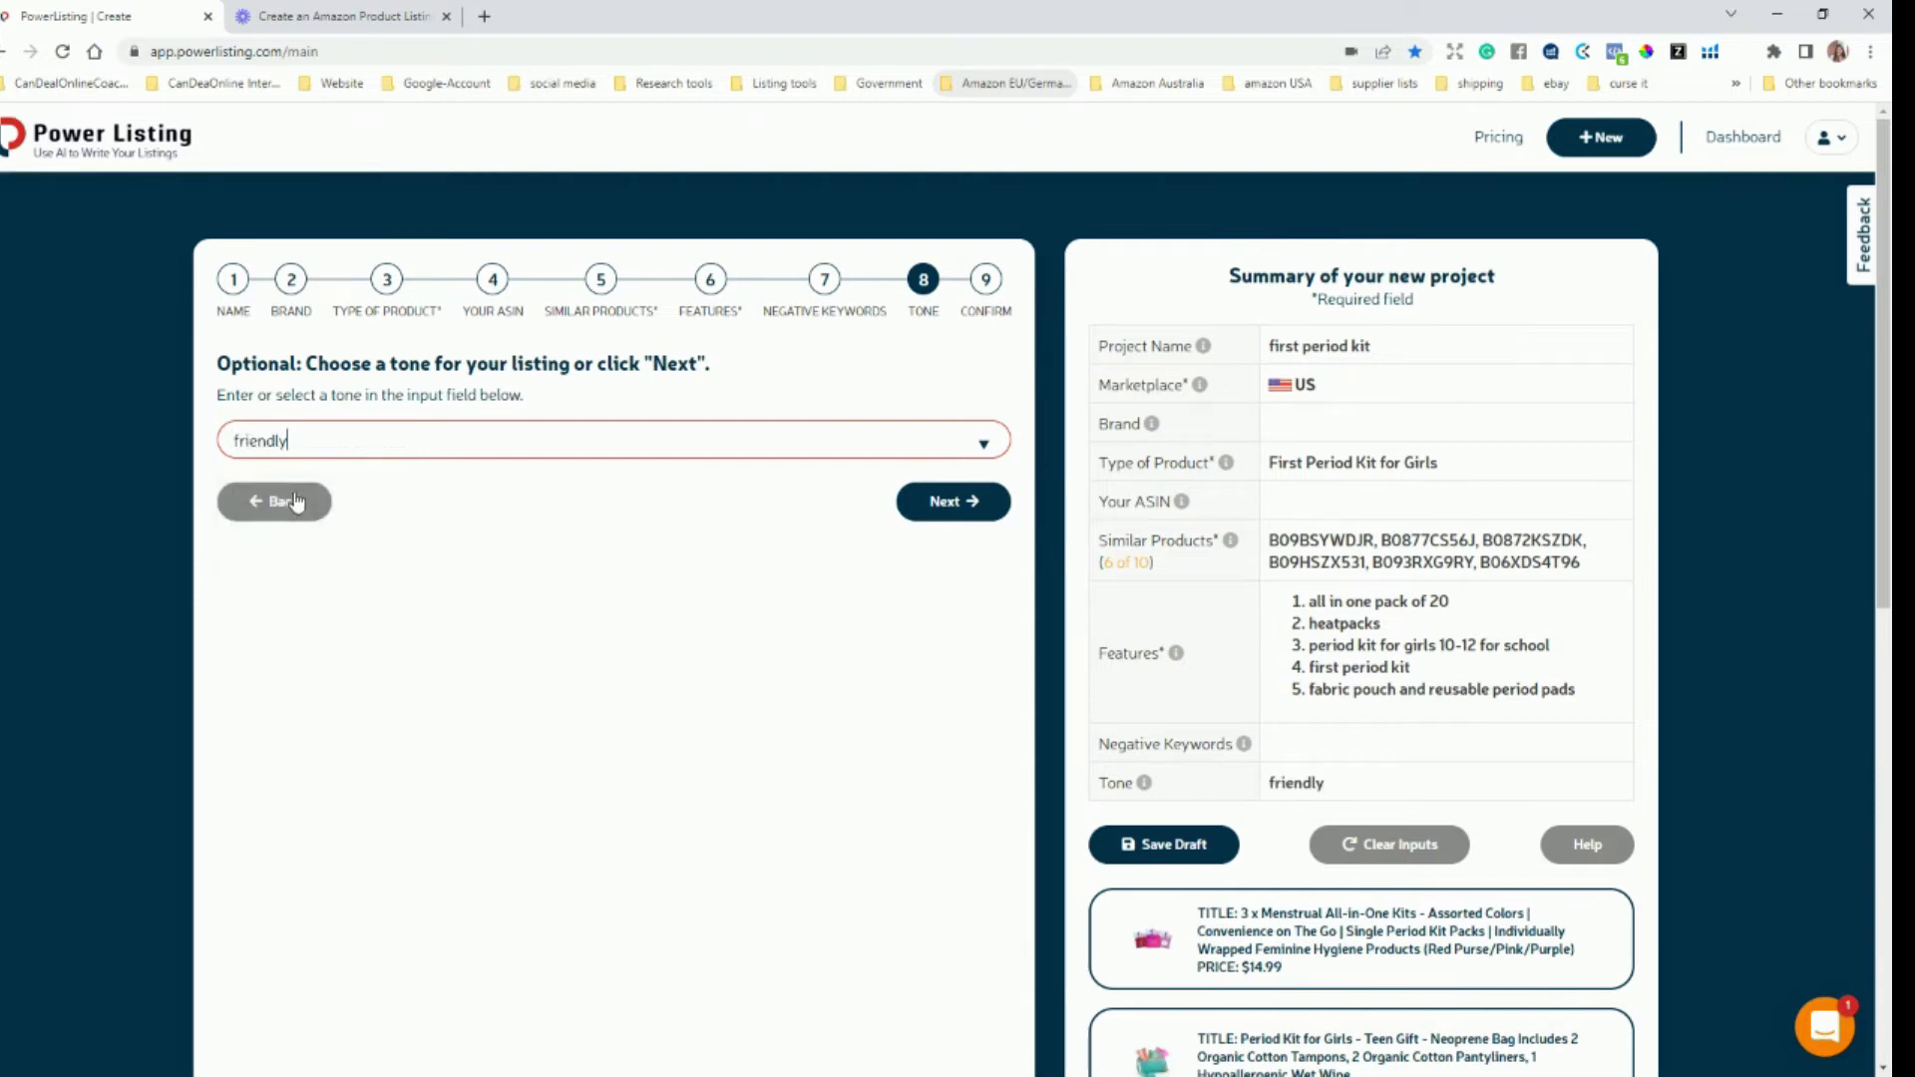
left_click(976, 506)
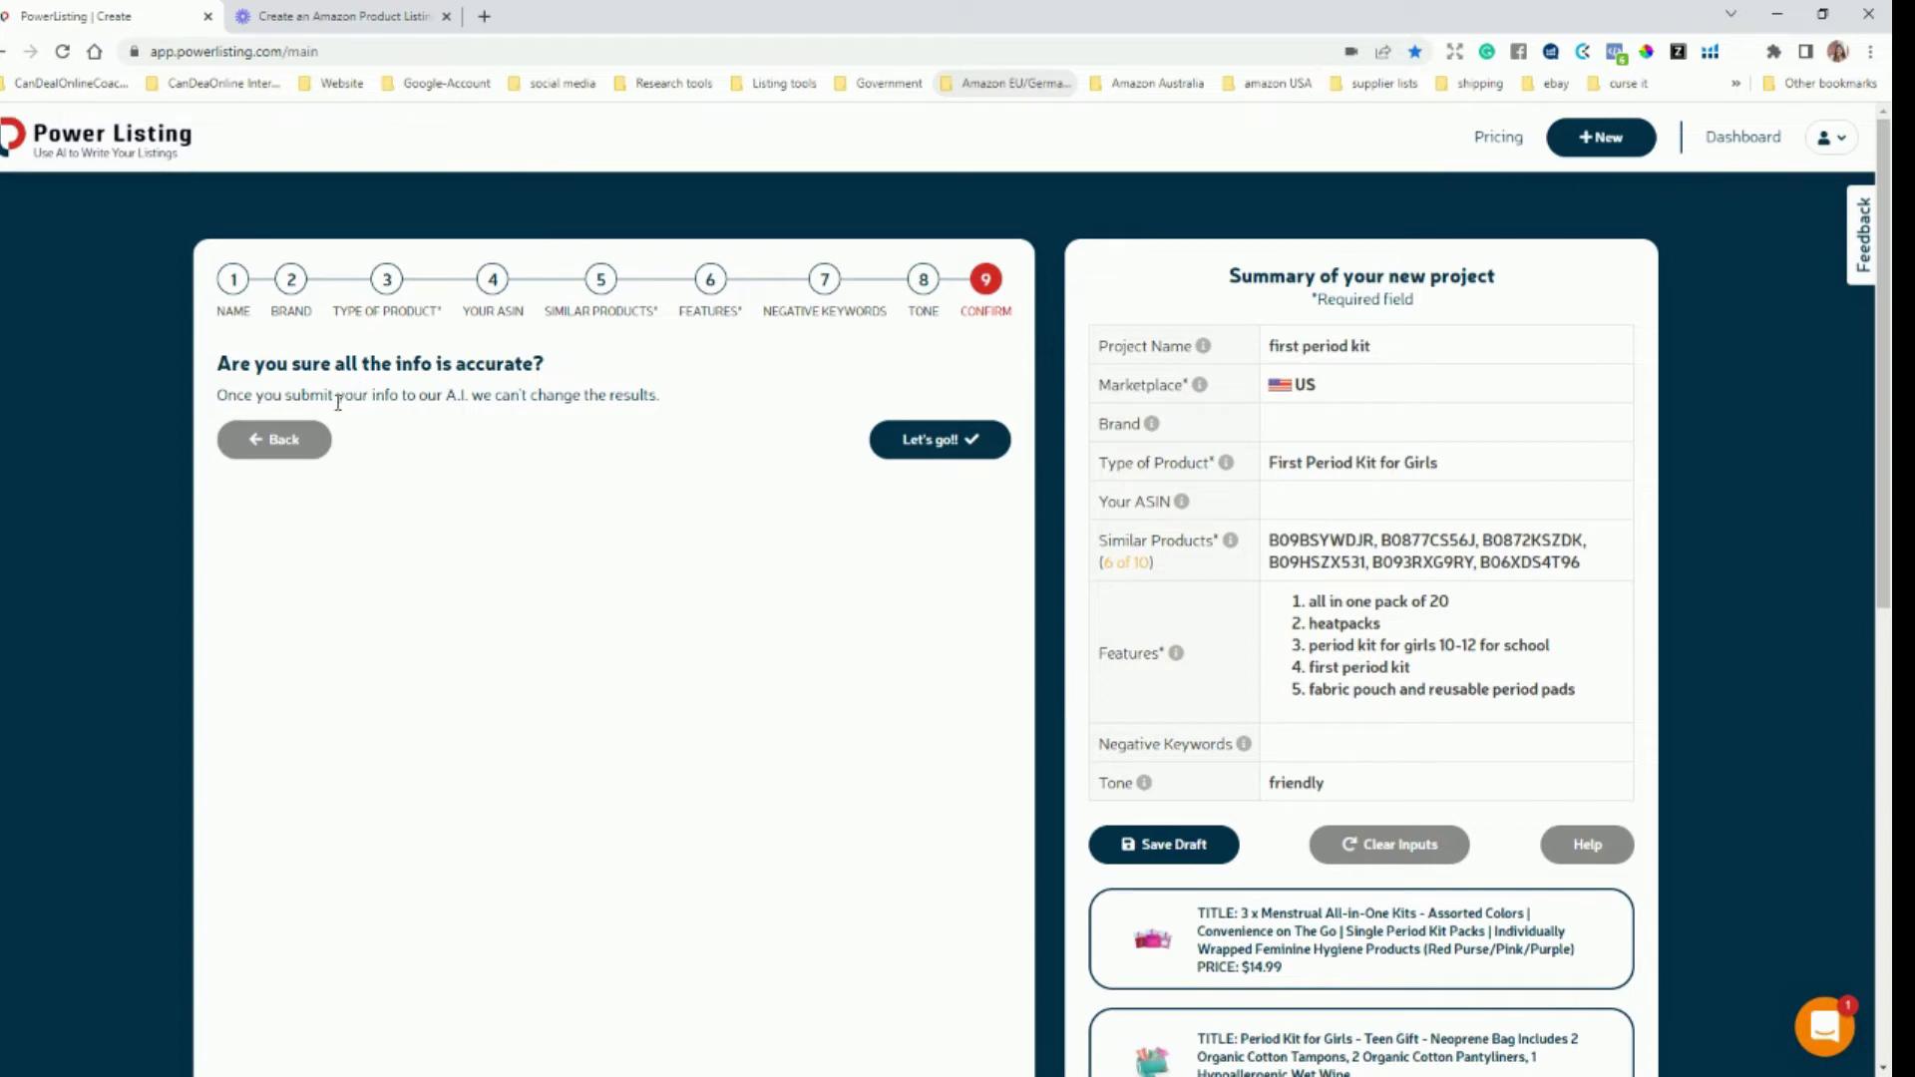
left_click(966, 442)
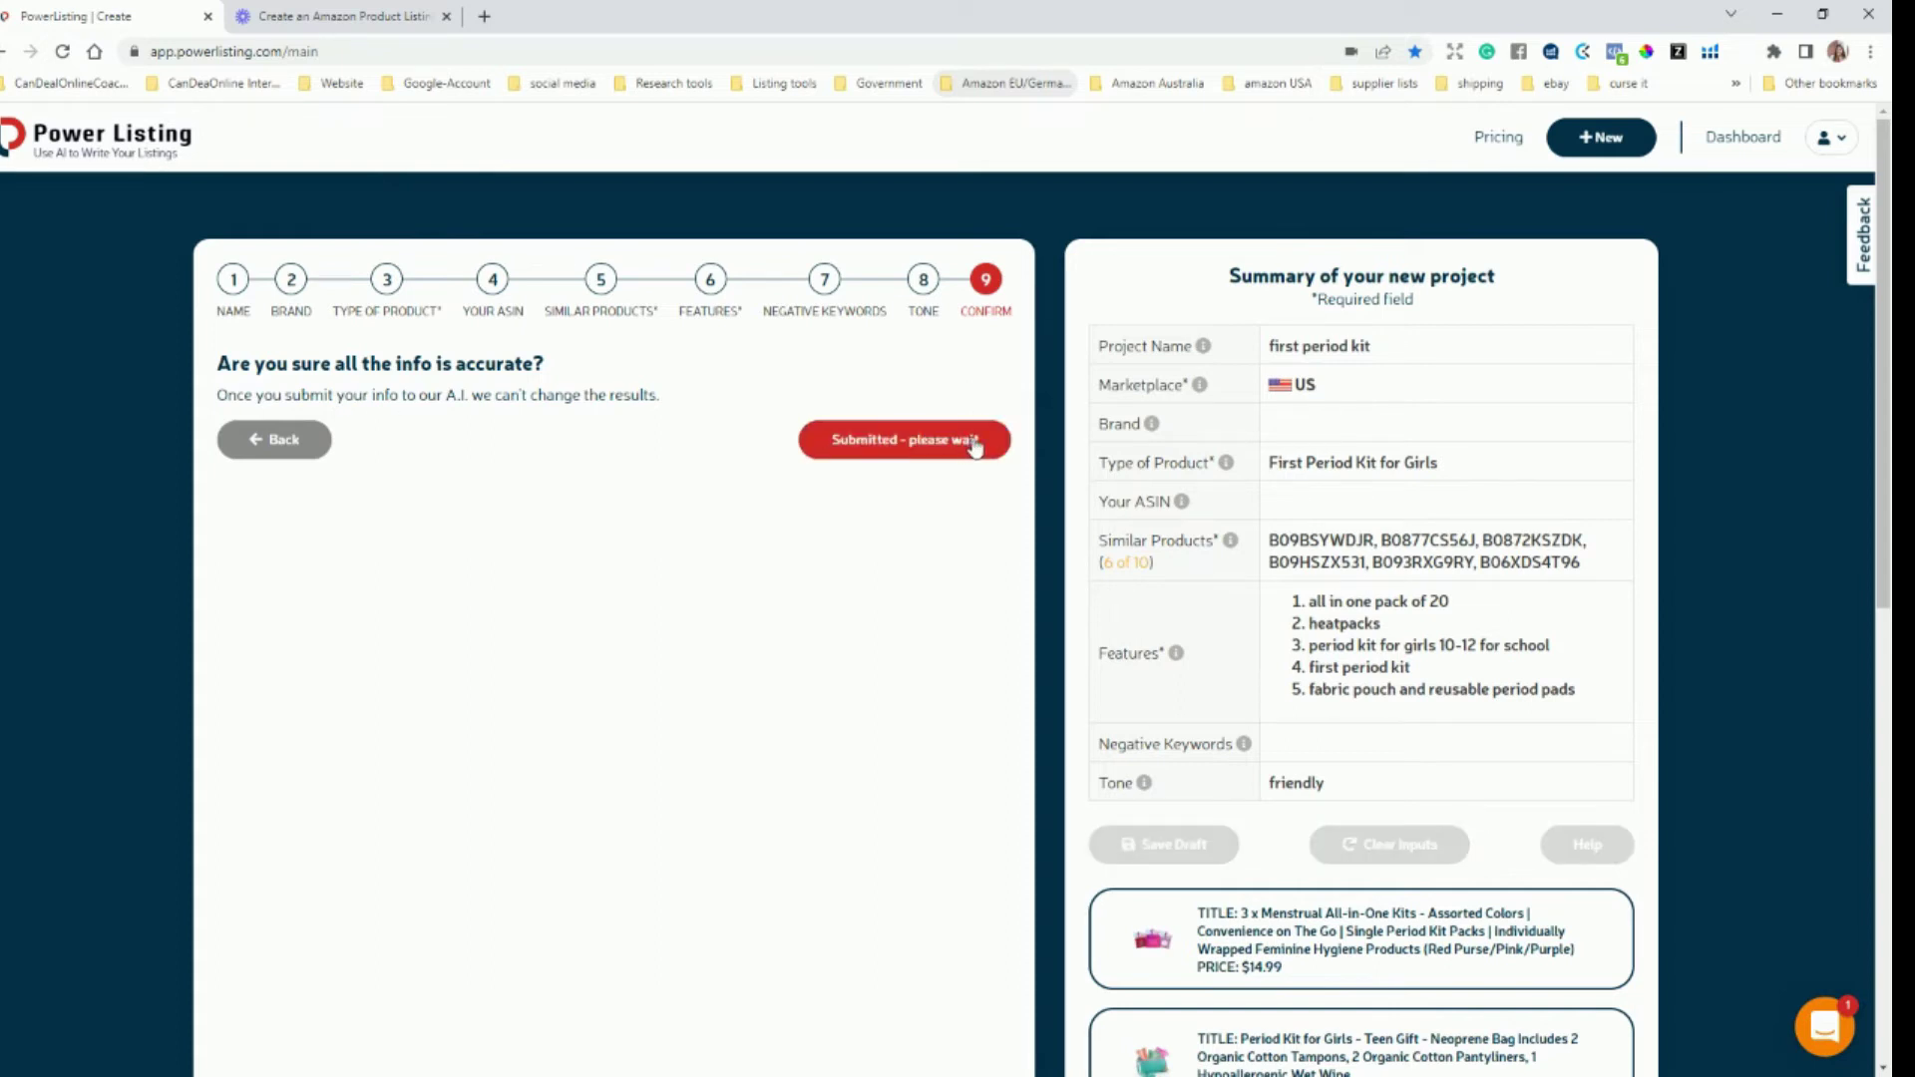
scroll(921, 501, "down", 2)
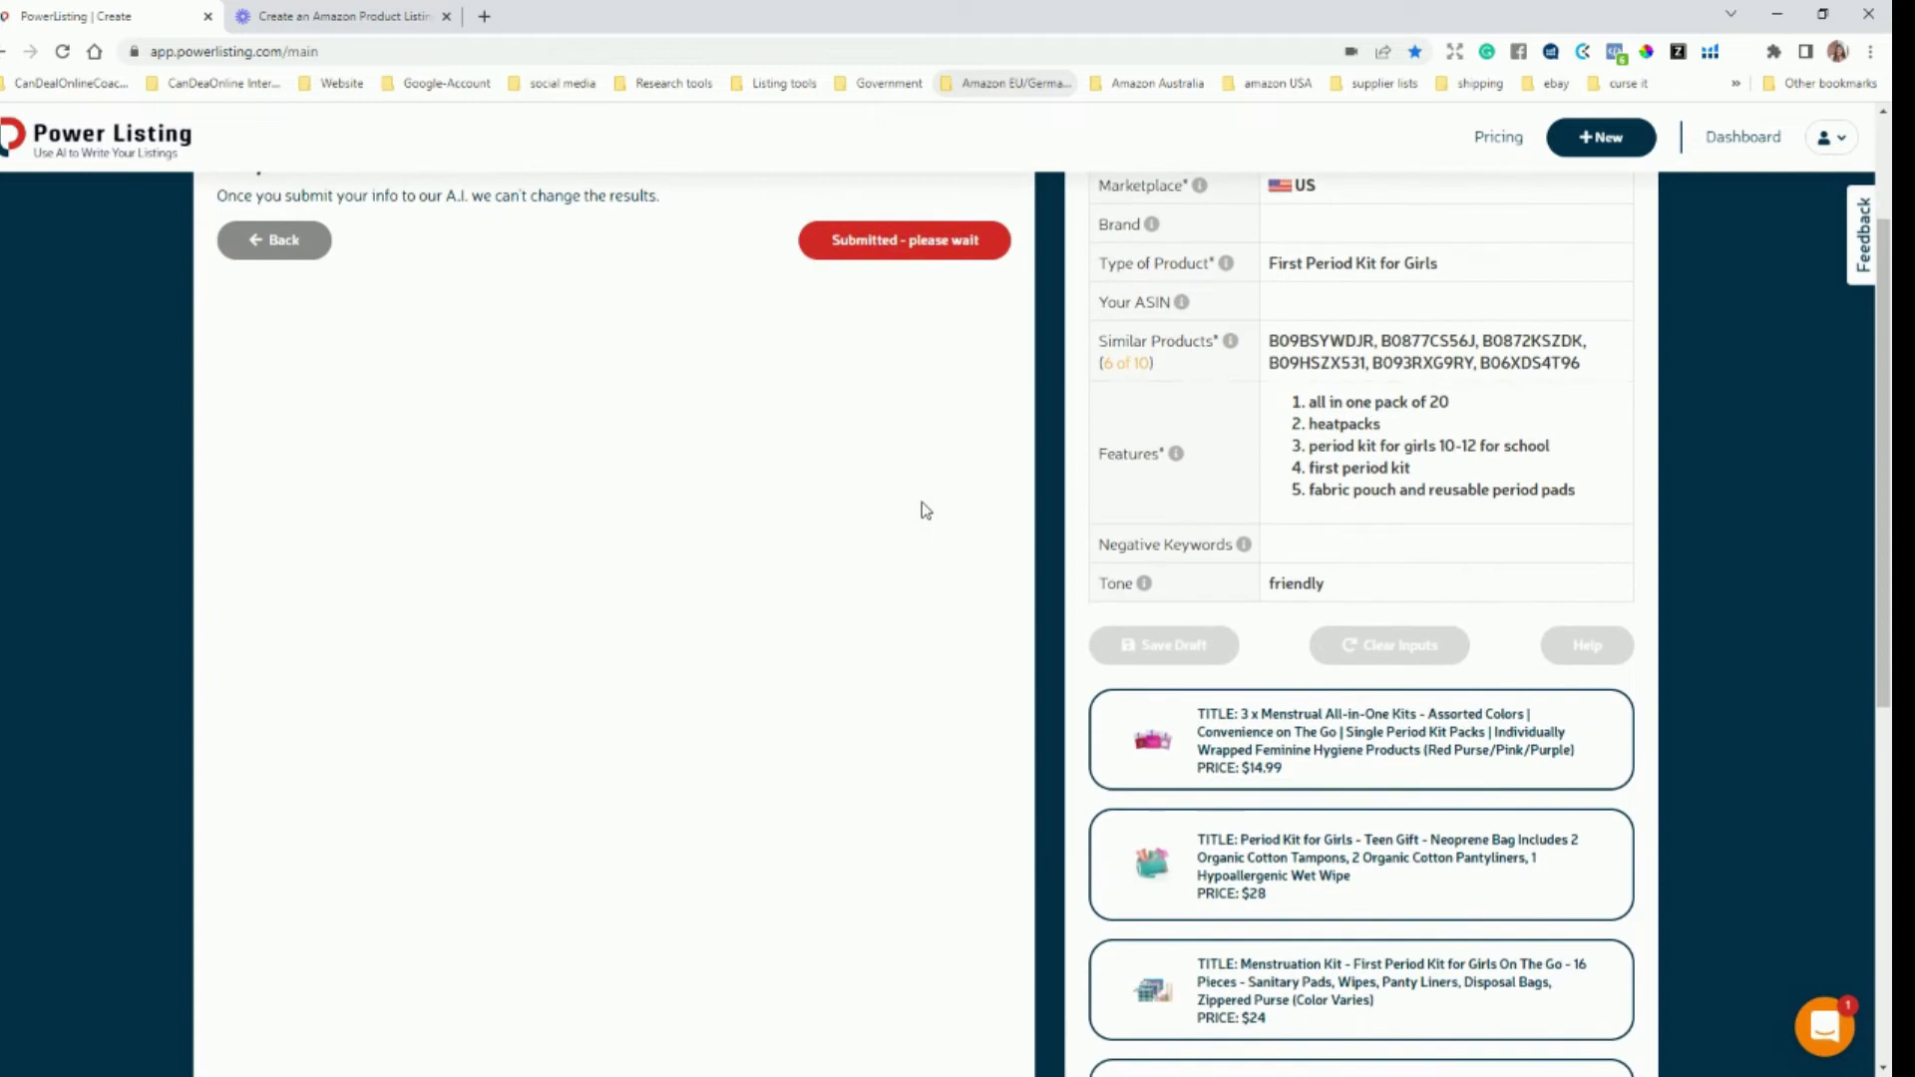
scroll(922, 501, "down", 3)
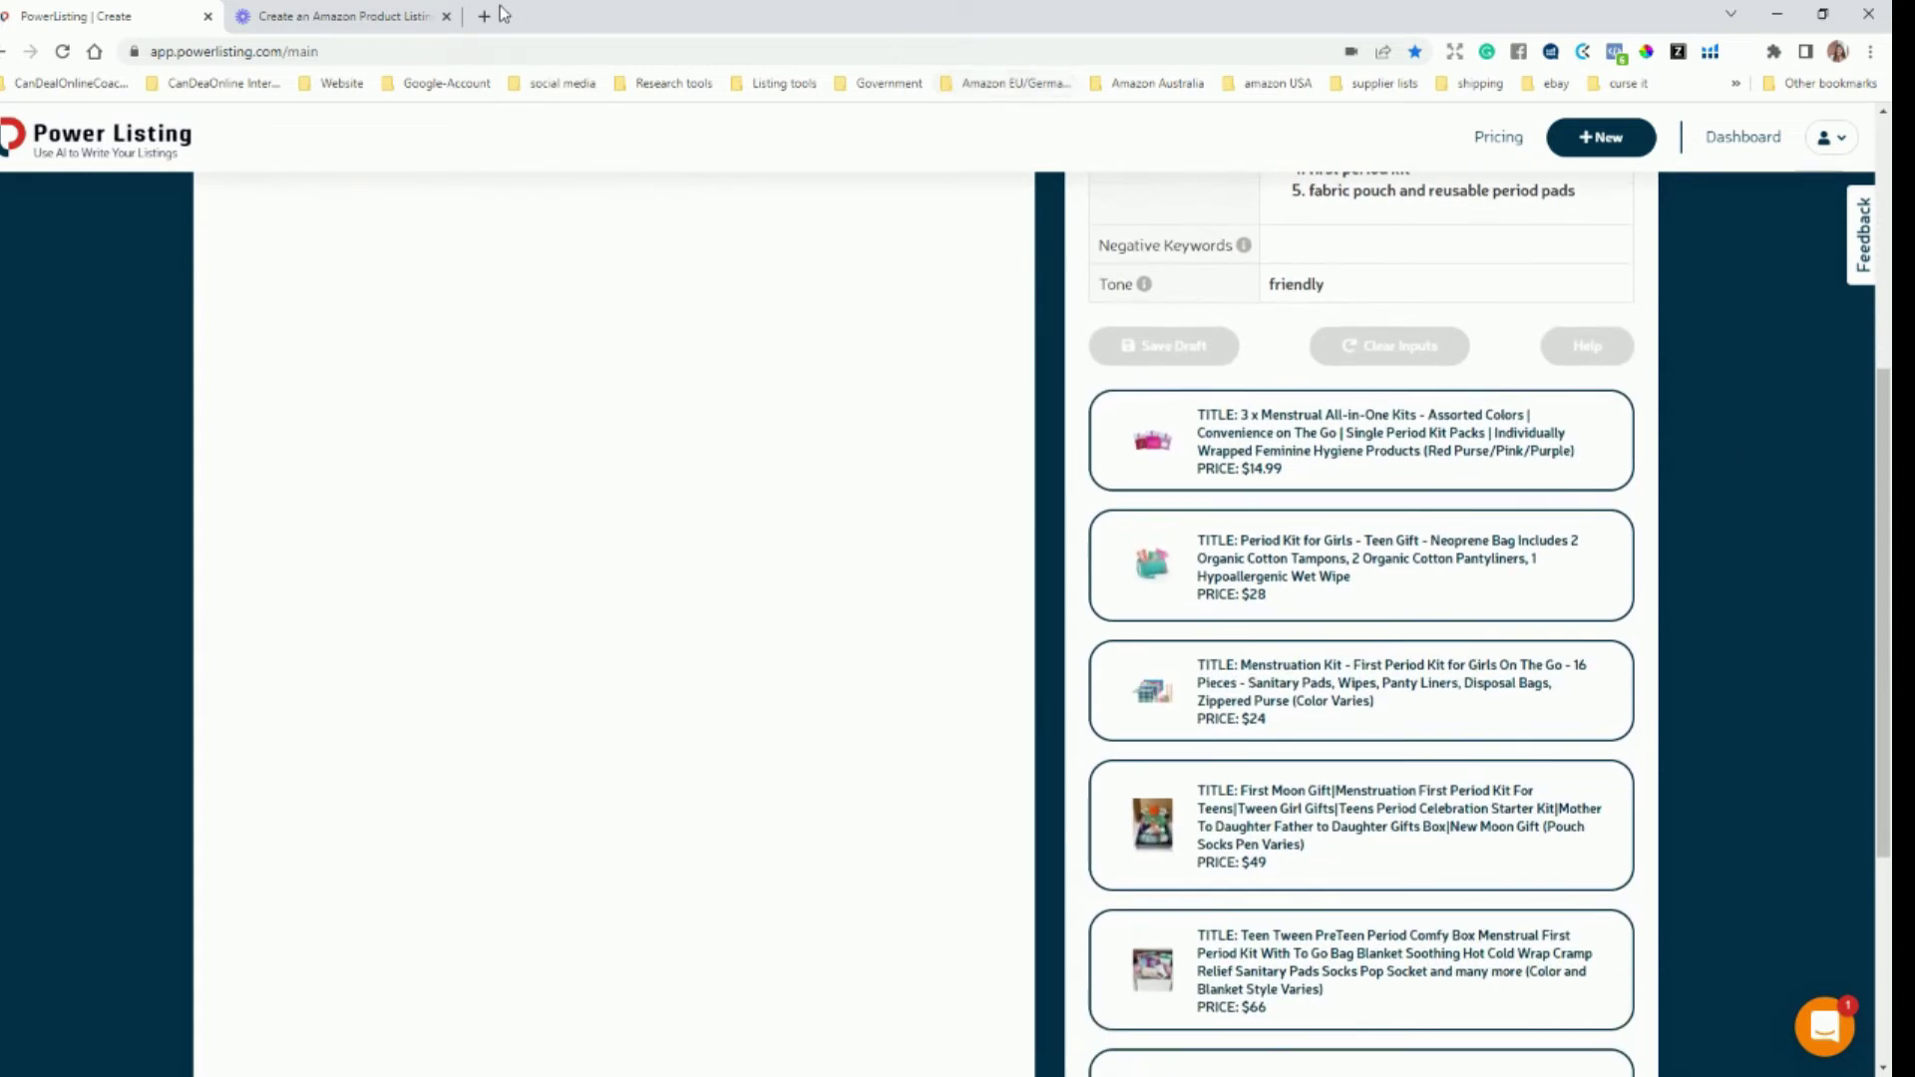
scroll(947, 227, "down", 5)
scroll(881, 677, "up", 6)
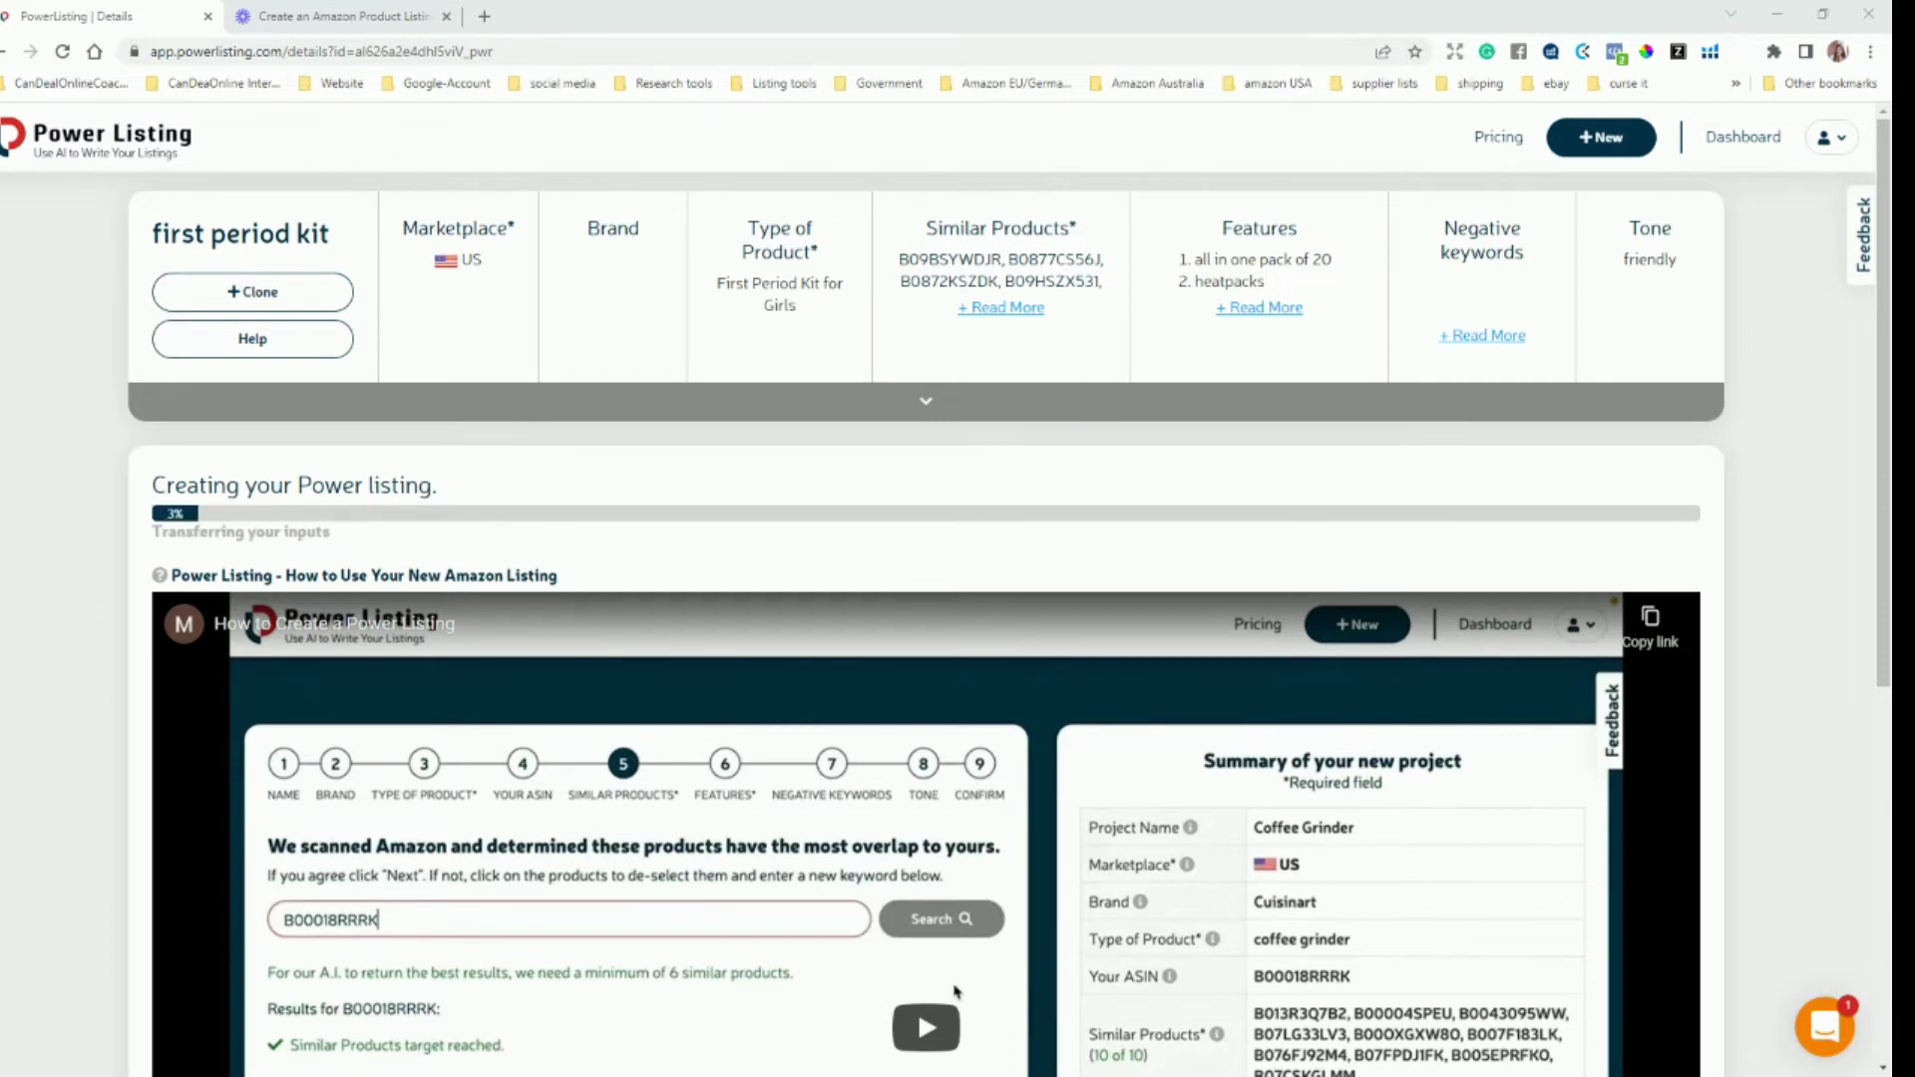
- Switch to the Helium 10 Keyword Tracker, maximize its window and examine the tracked keywords such as "first period kit"
key("alt+Tab")
left_click_drag(1261, 430, 1175, 396)
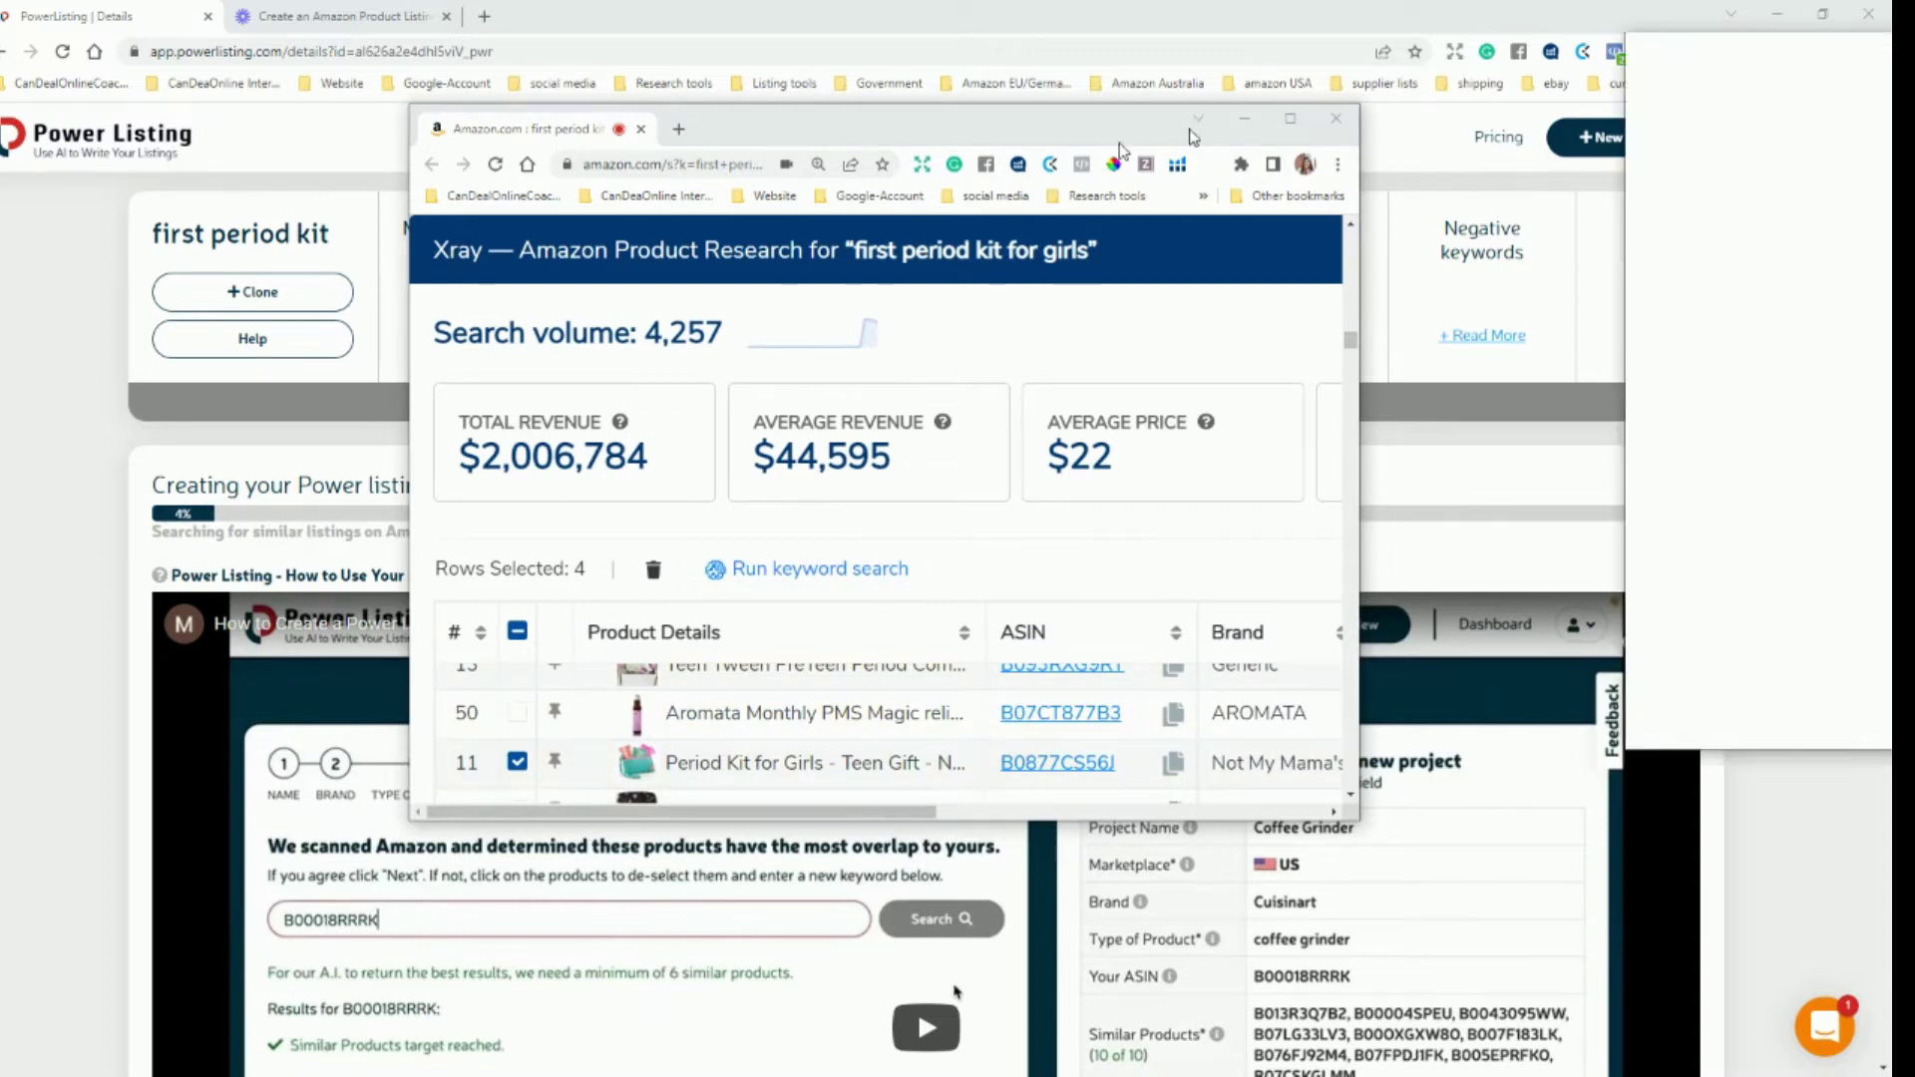
key("alt+Tab")
left_click_drag(784, 37, 1048, 195)
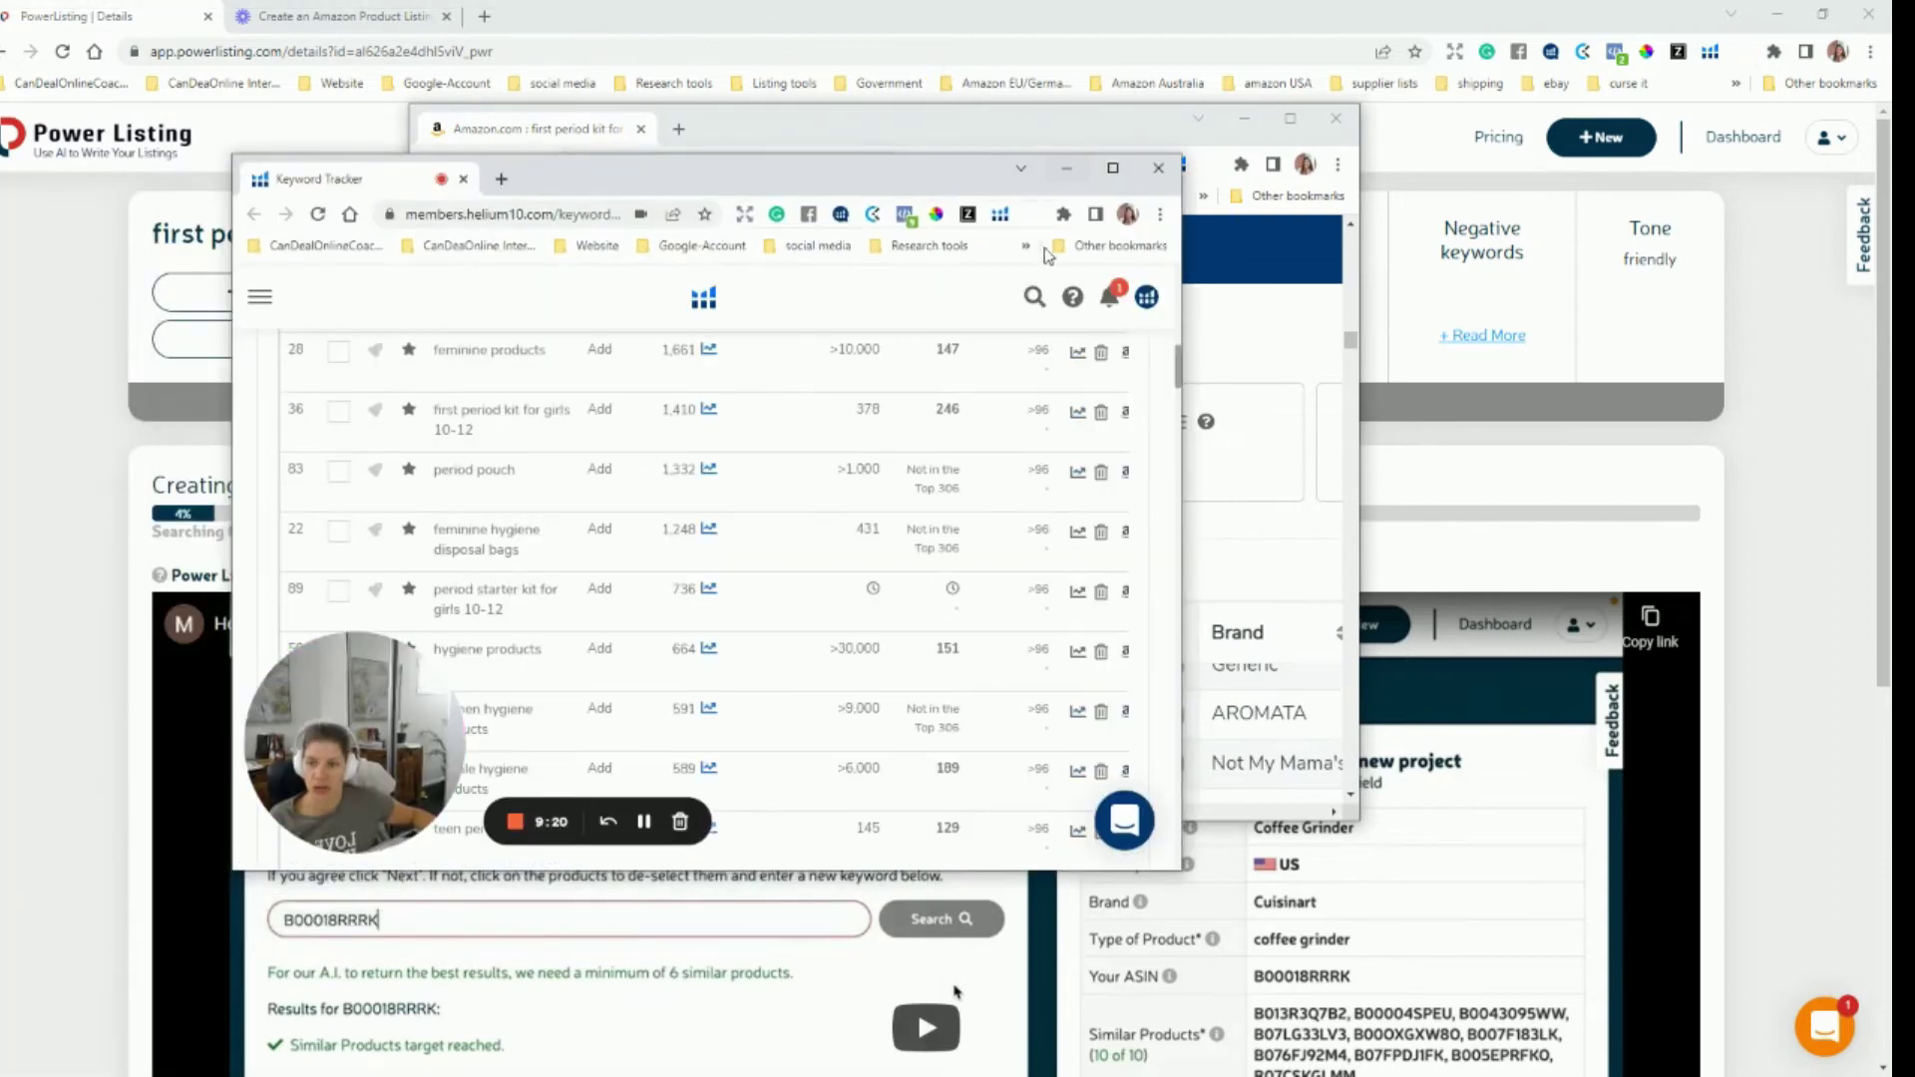
left_click(1113, 168)
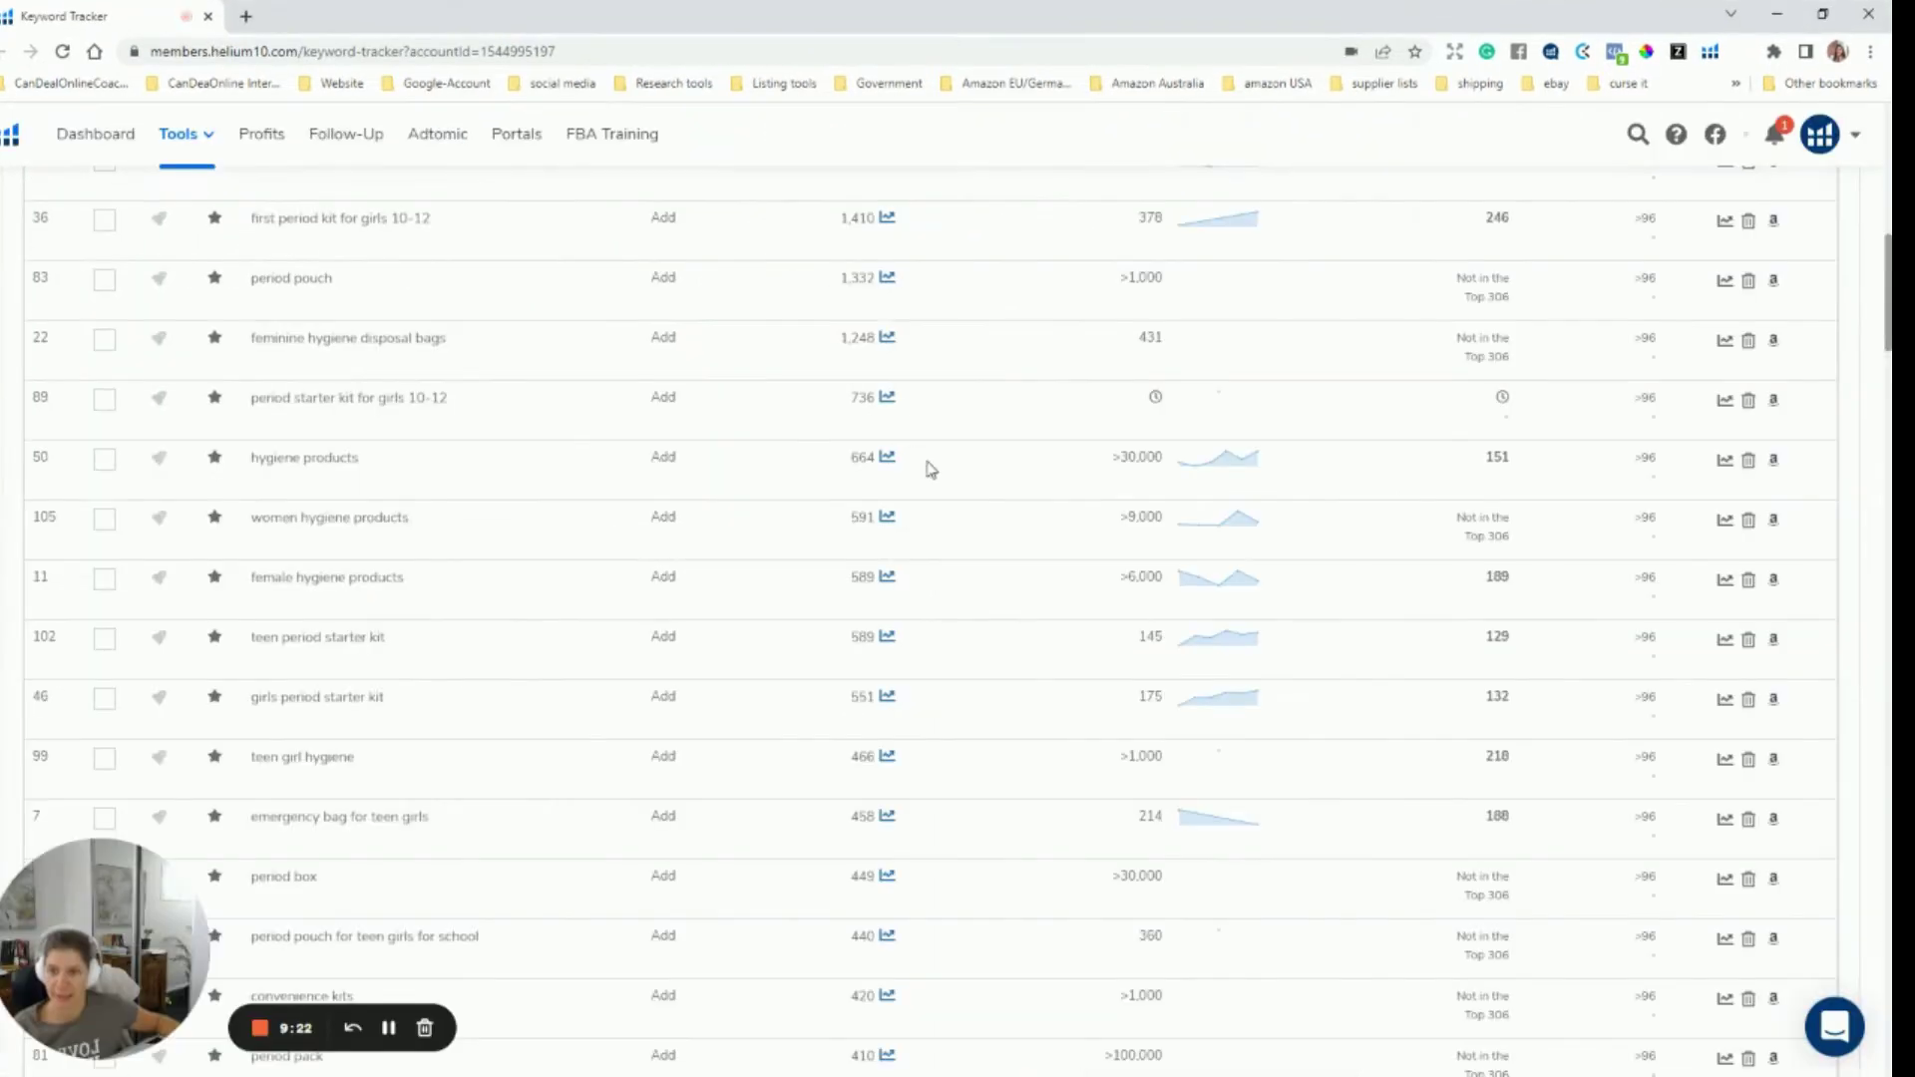
scroll(602, 654, "up", 1)
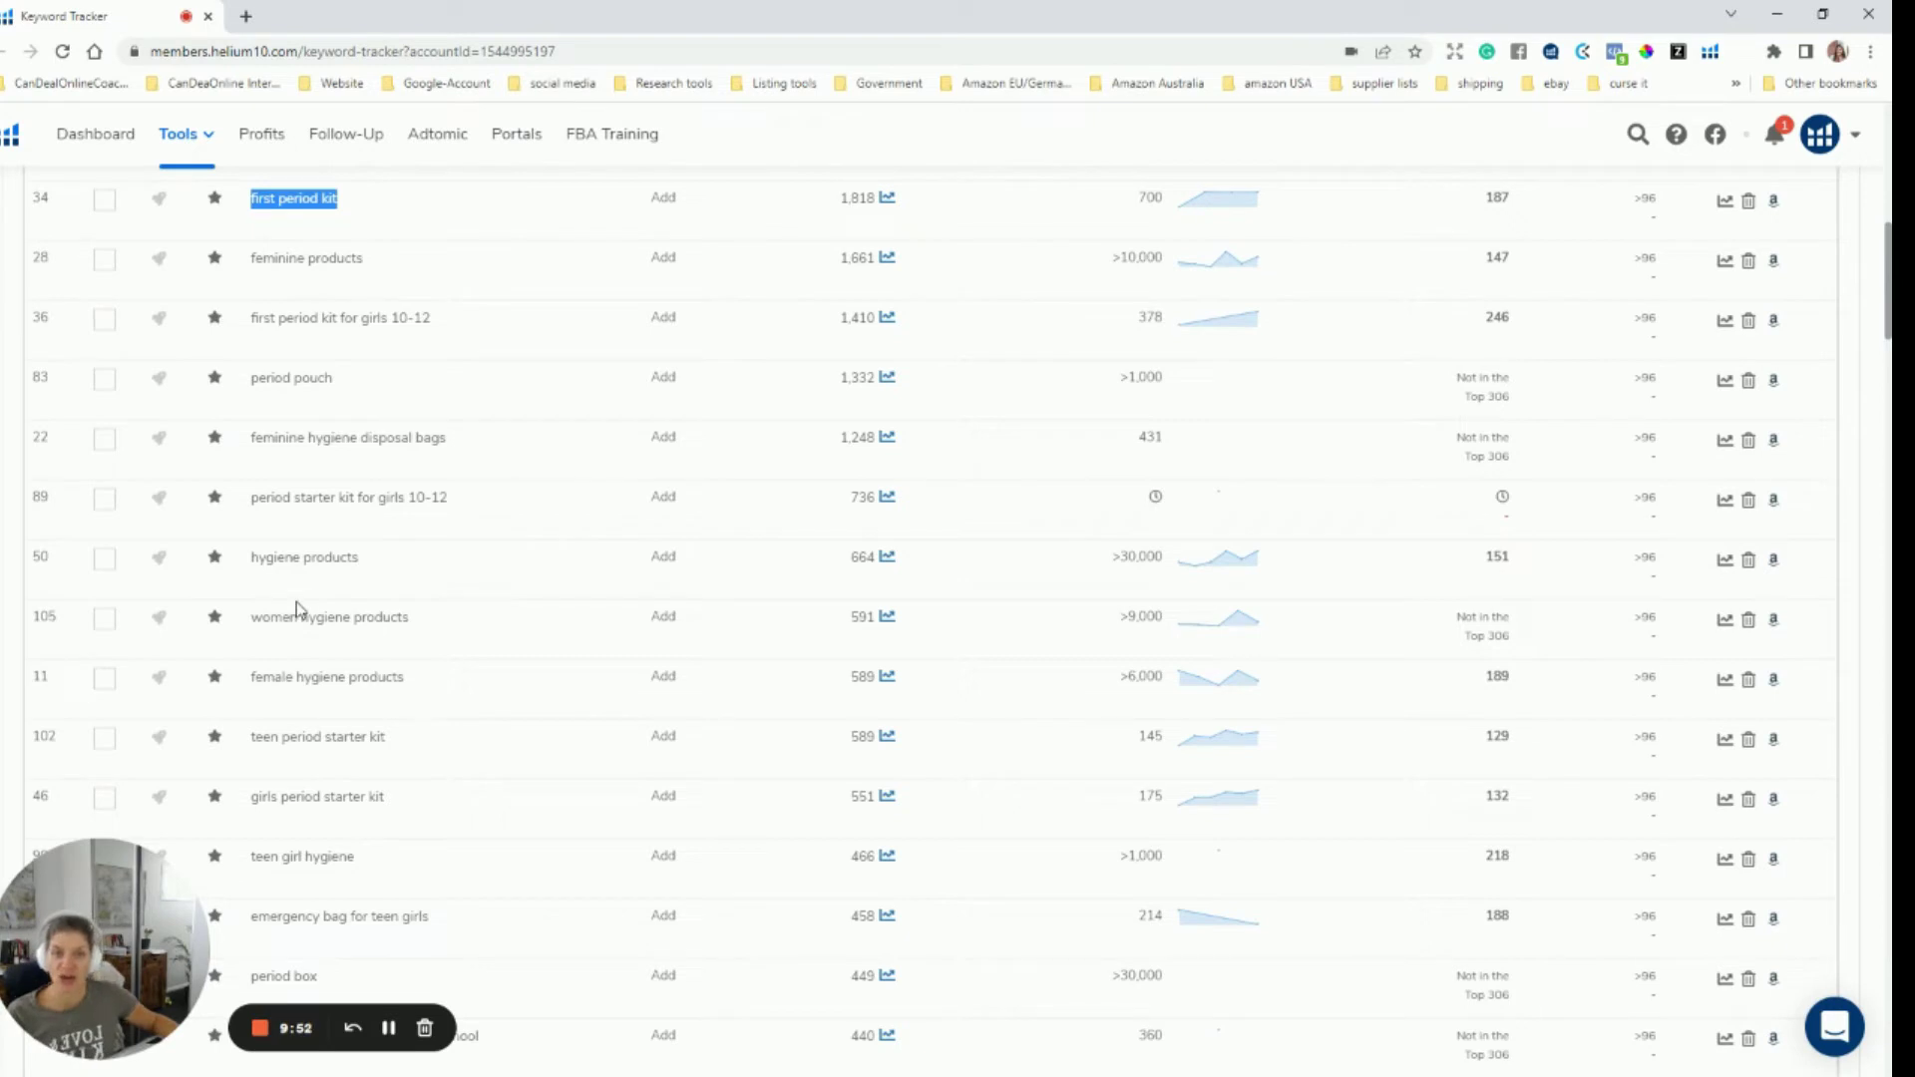
left_click(160, 441)
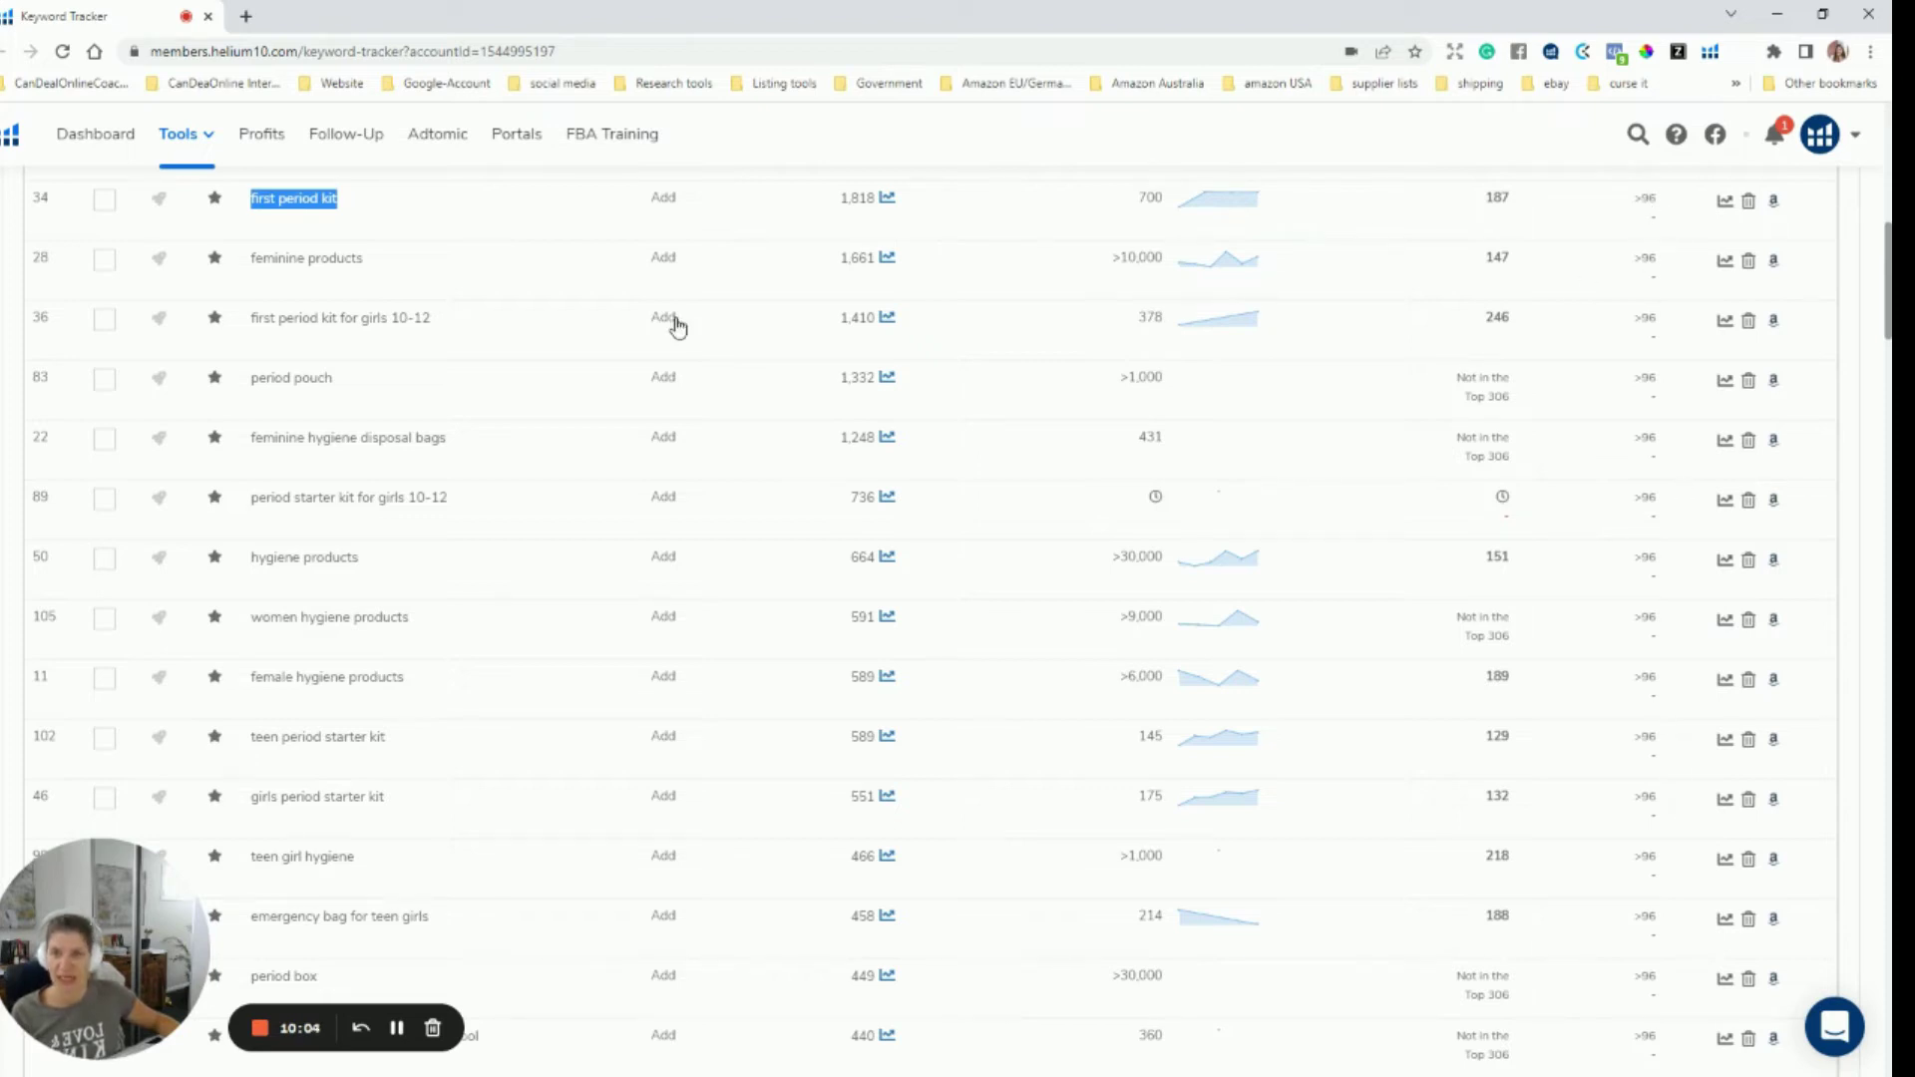
- Sort the tracked keywords by search volume, highest first, and examine their organic ranks
scroll(1034, 369, "up", 5)
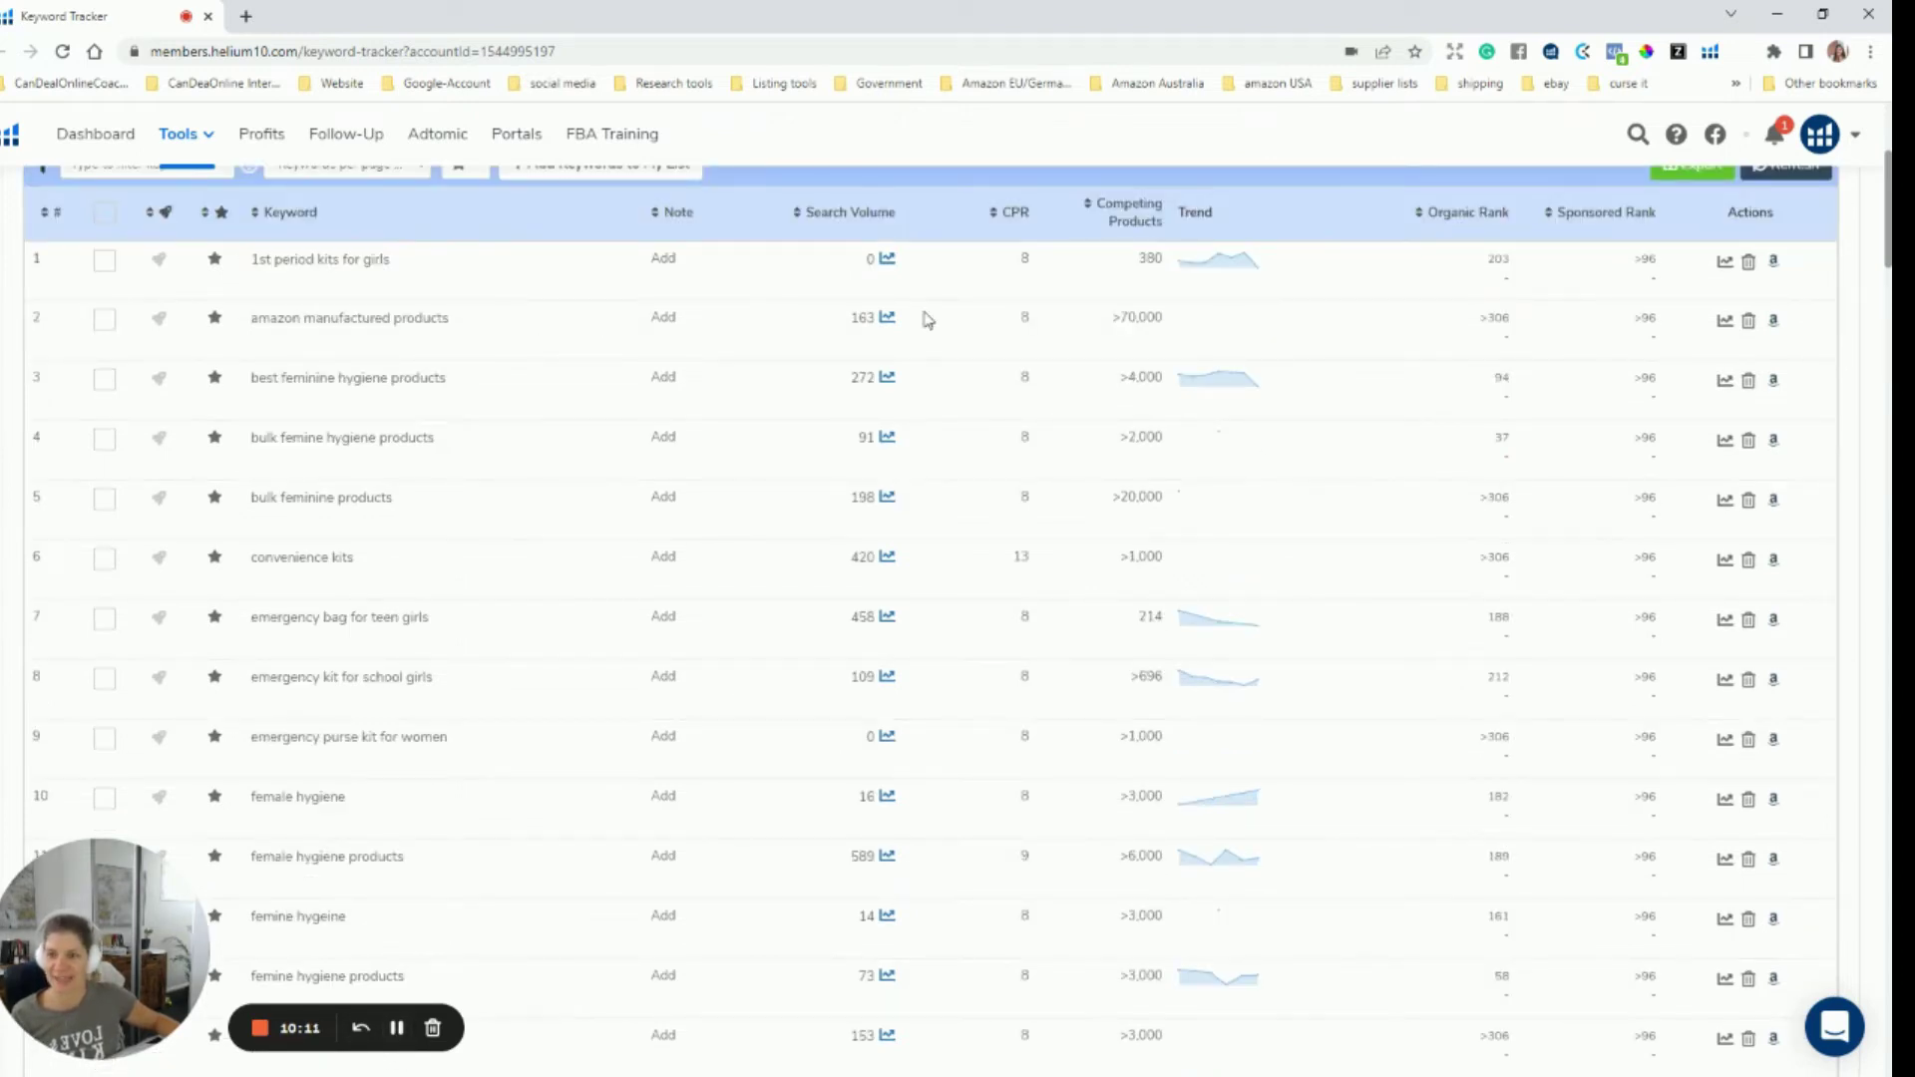
mouse_move(1043, 216)
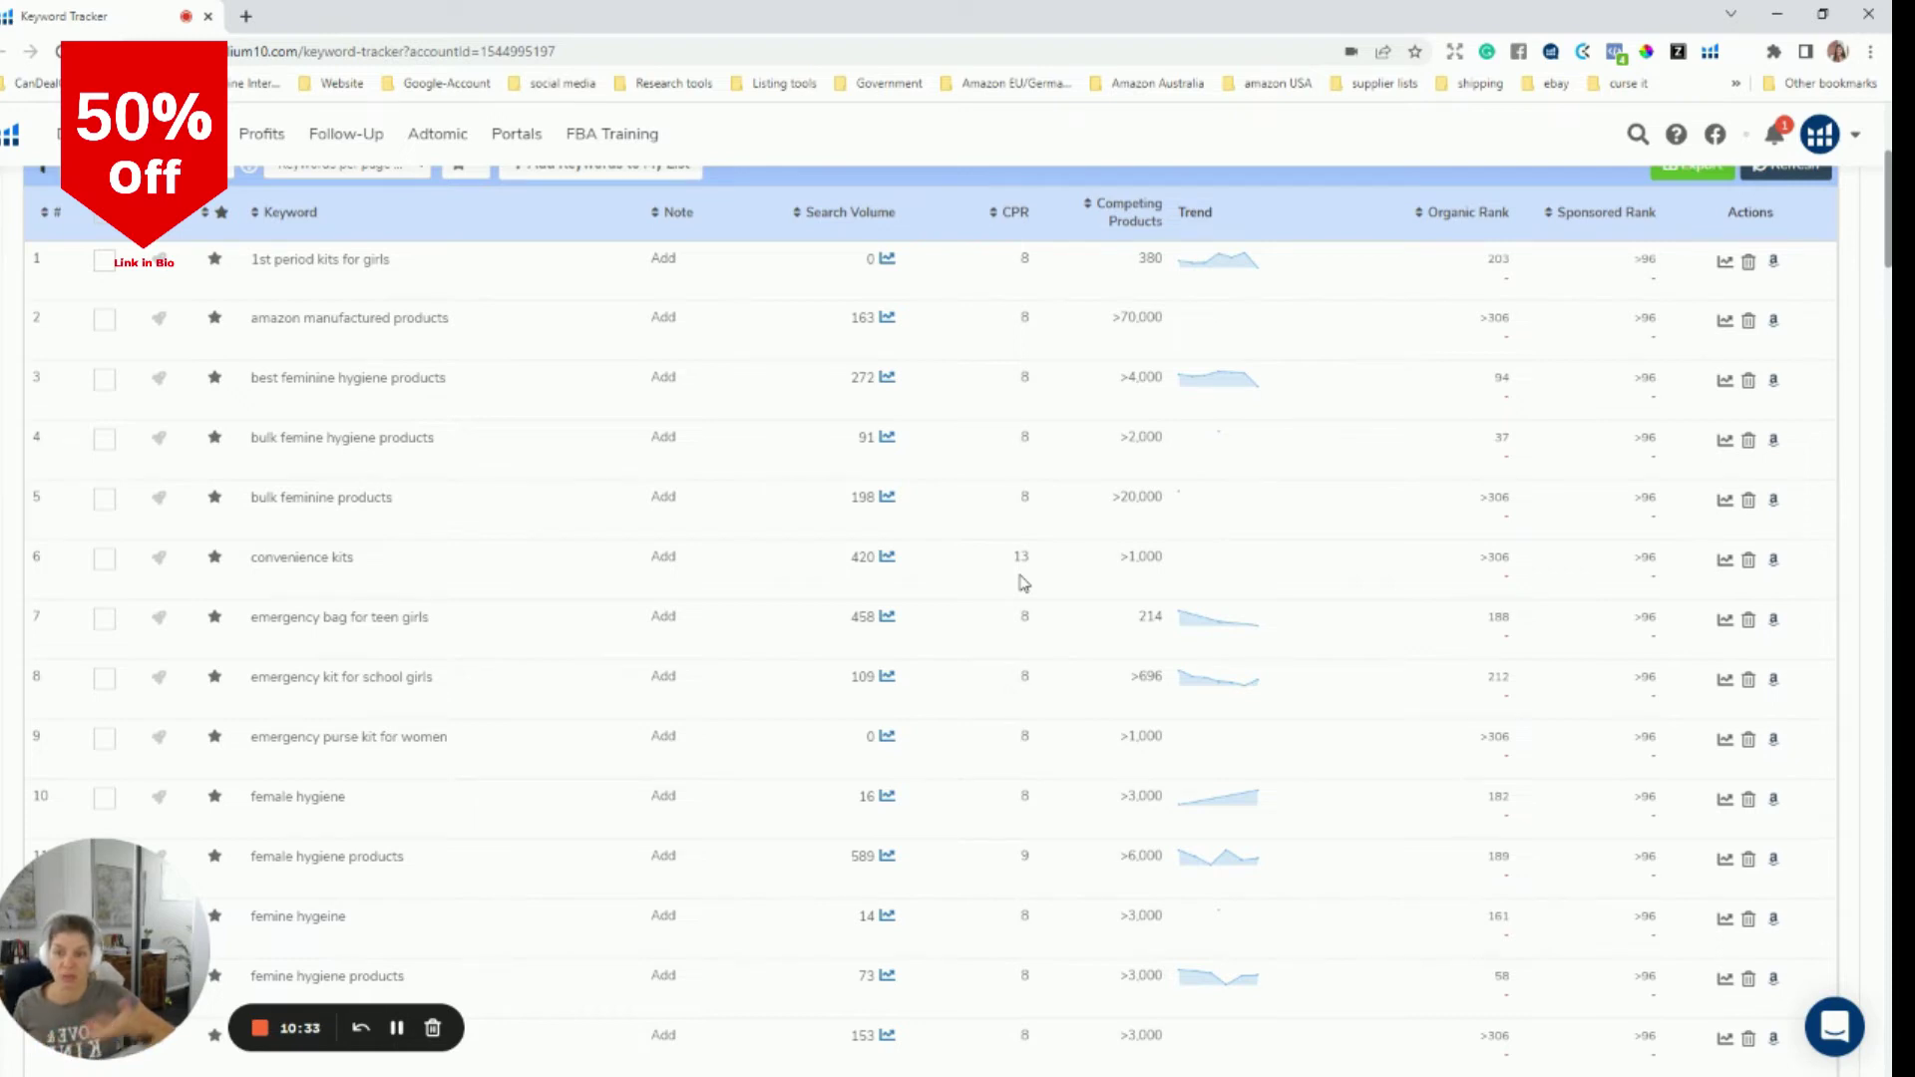
left_click(824, 216)
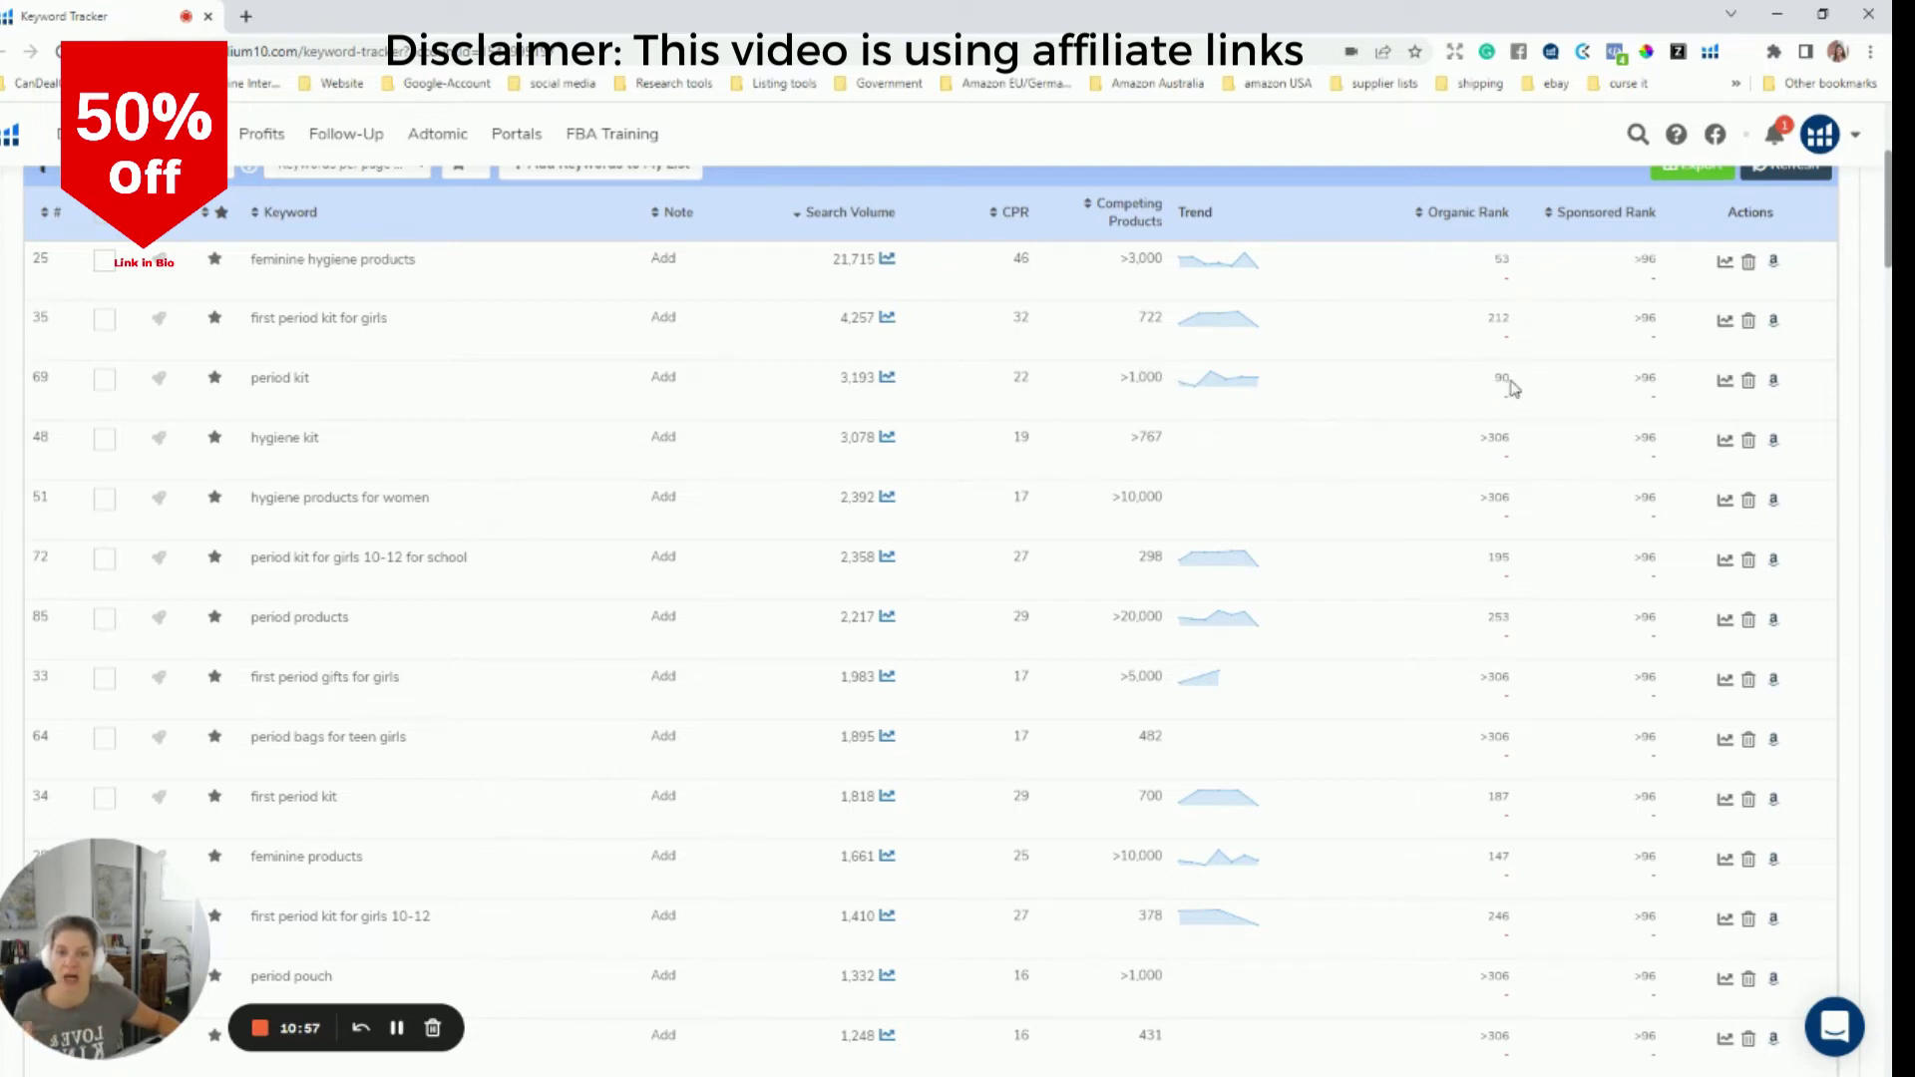
mouse_move(1509, 389)
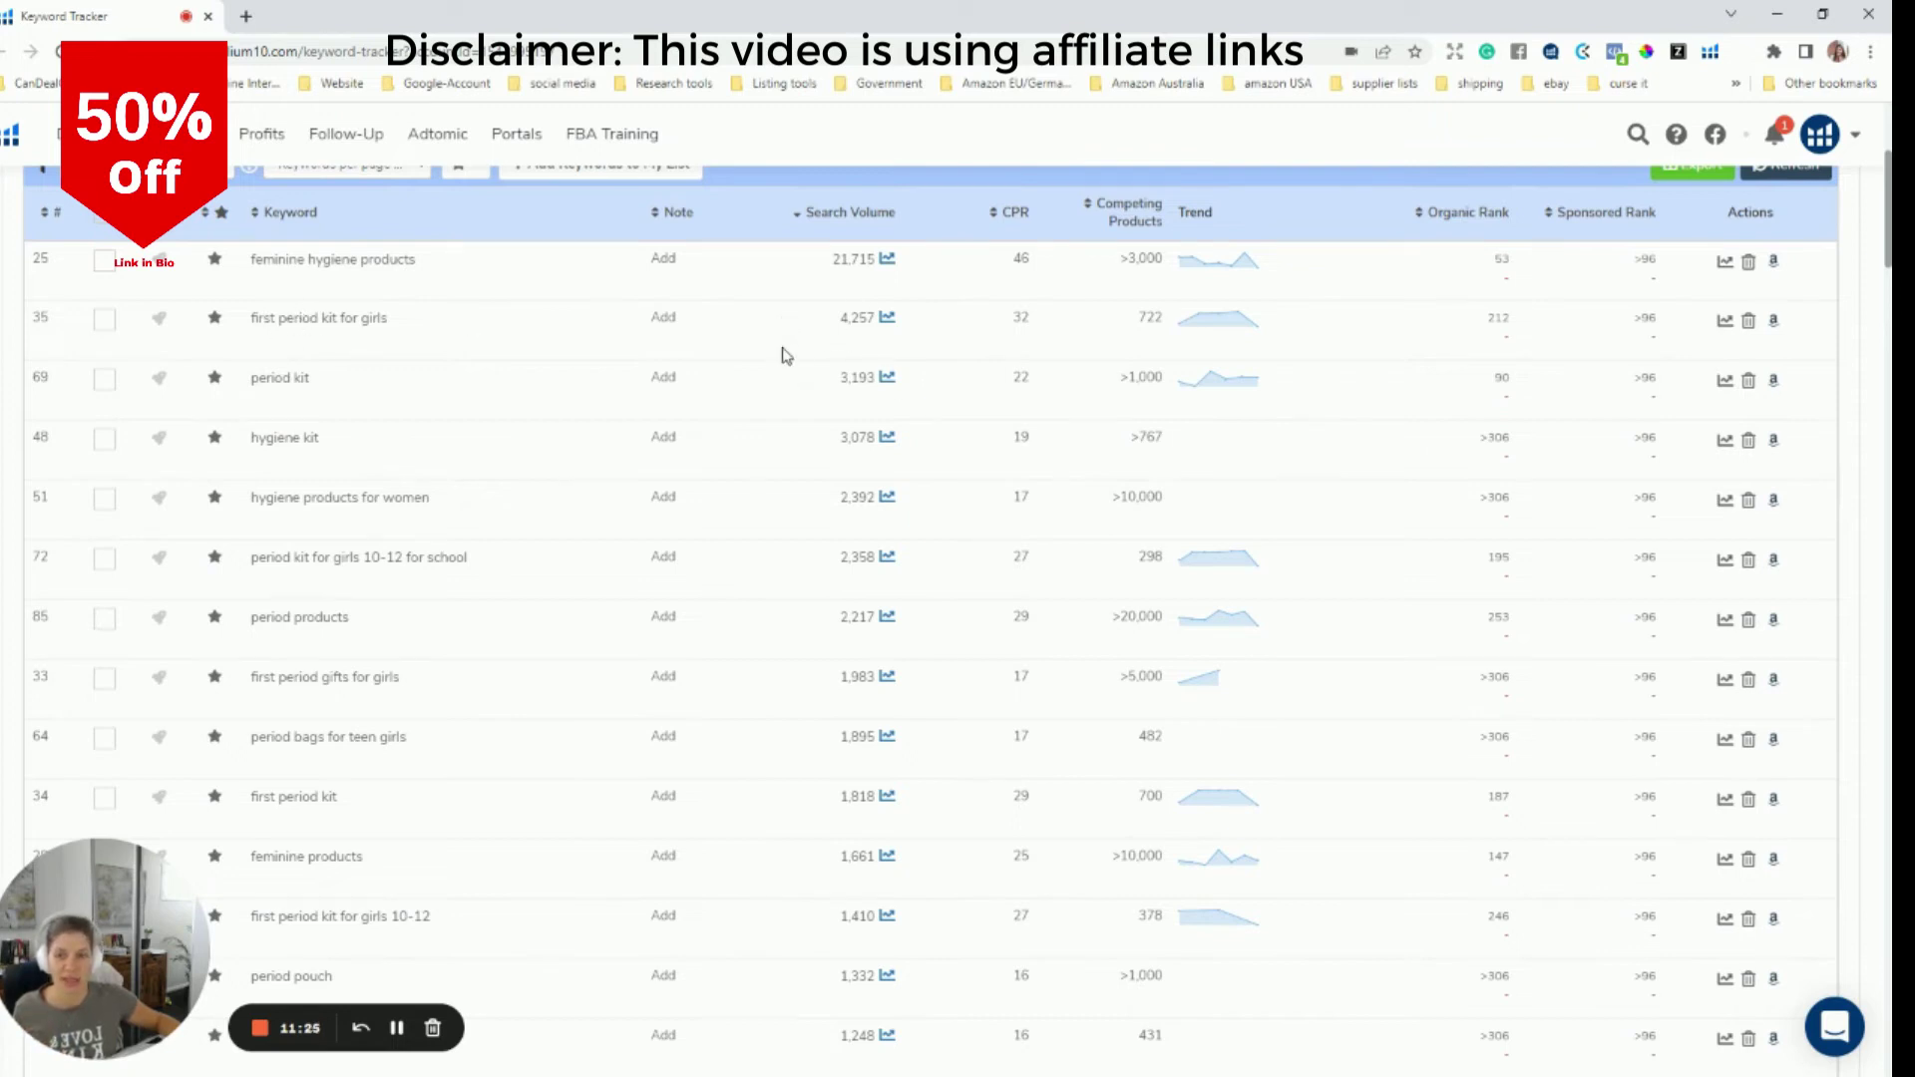
- Return to PowerListing, dismiss the message about finalizing the listing, and examine the keyword counts in the Option 1 title
left_click(1776, 13)
left_click(1237, 118)
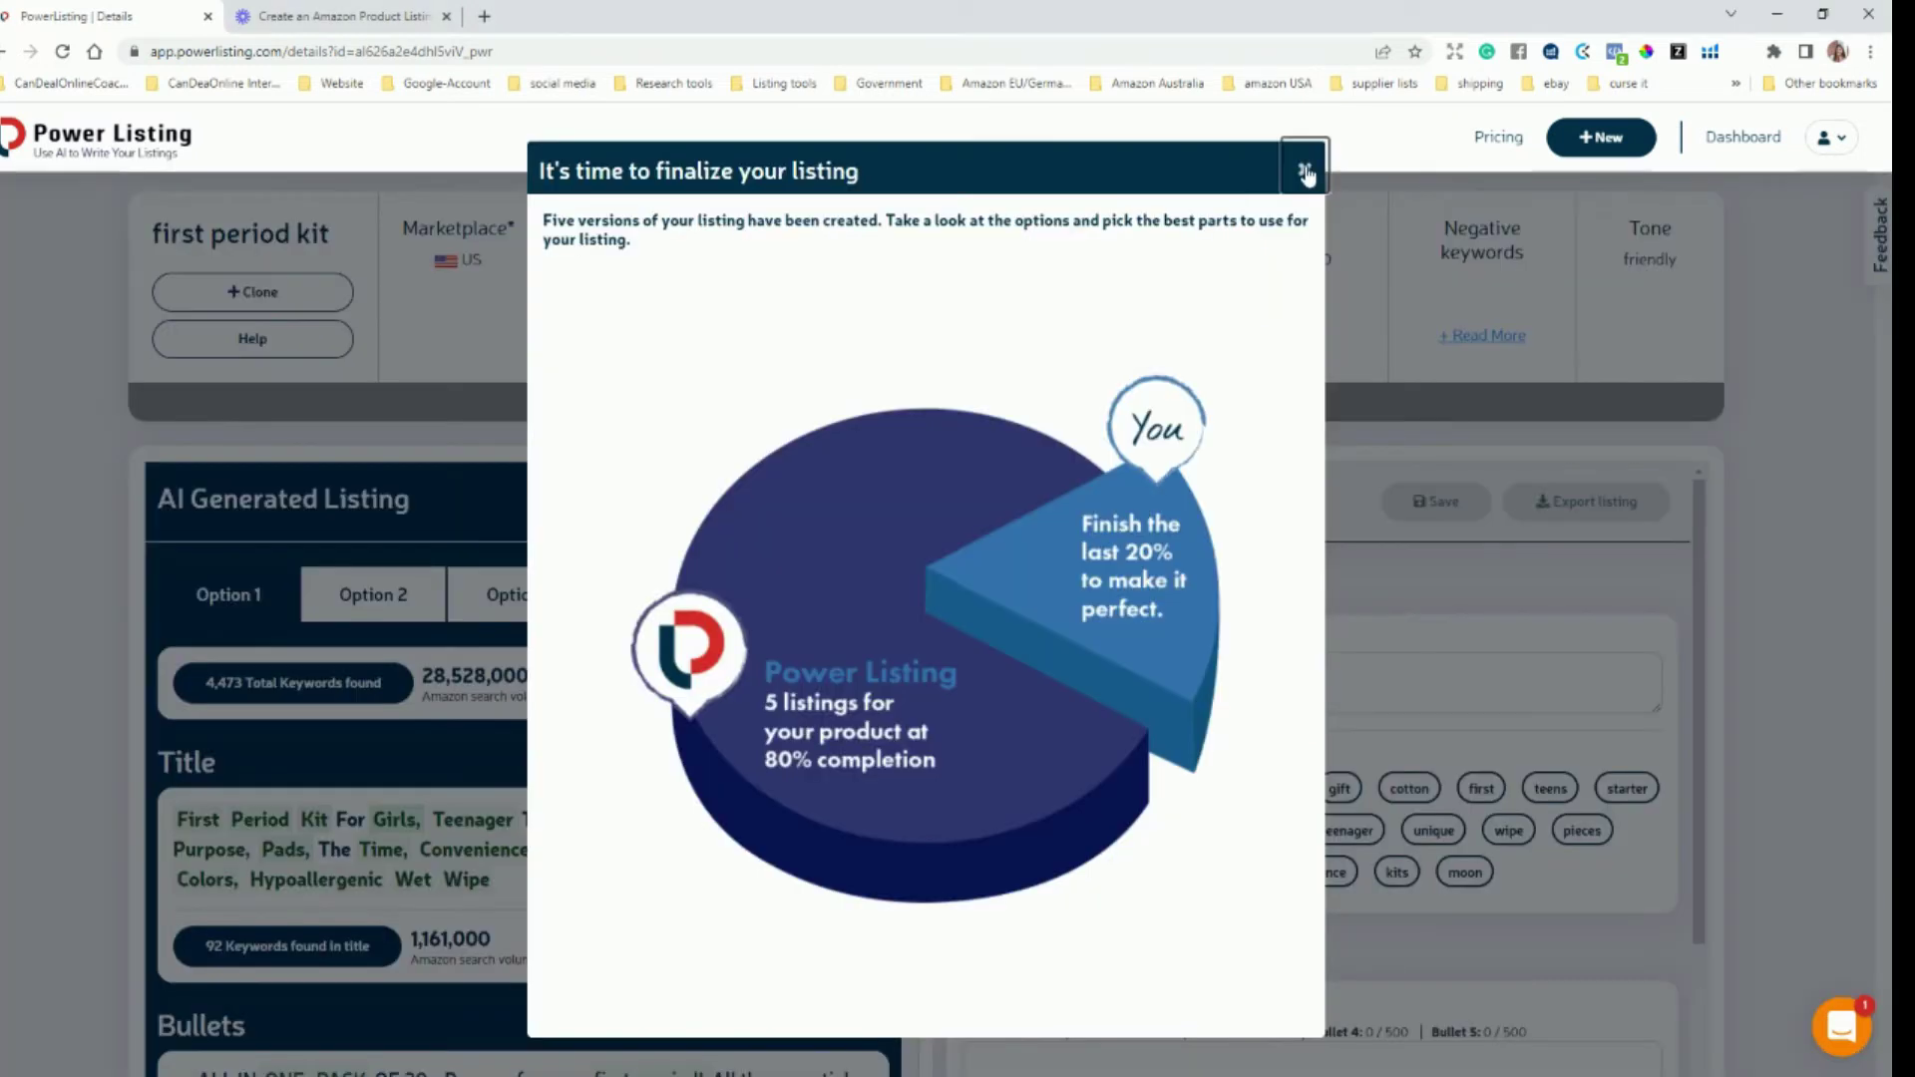
left_click(1303, 167)
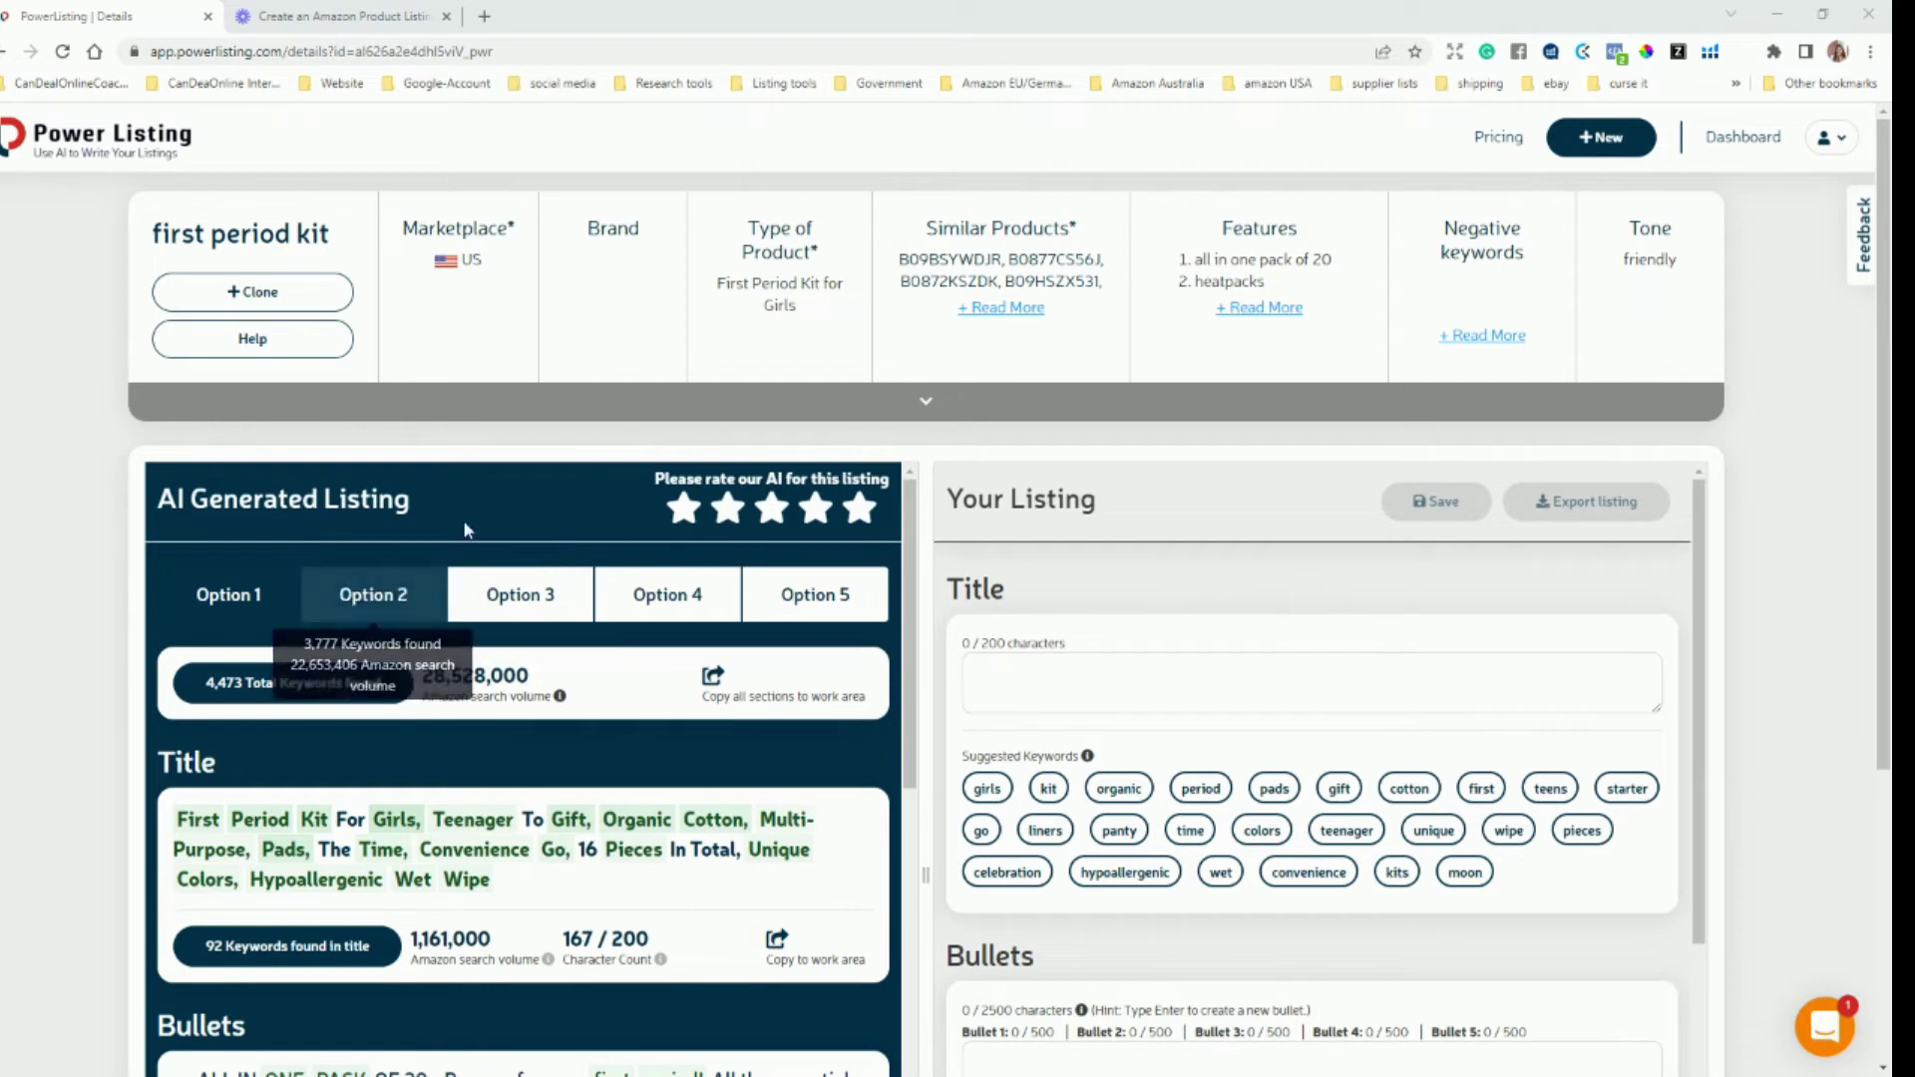
mouse_move(591, 620)
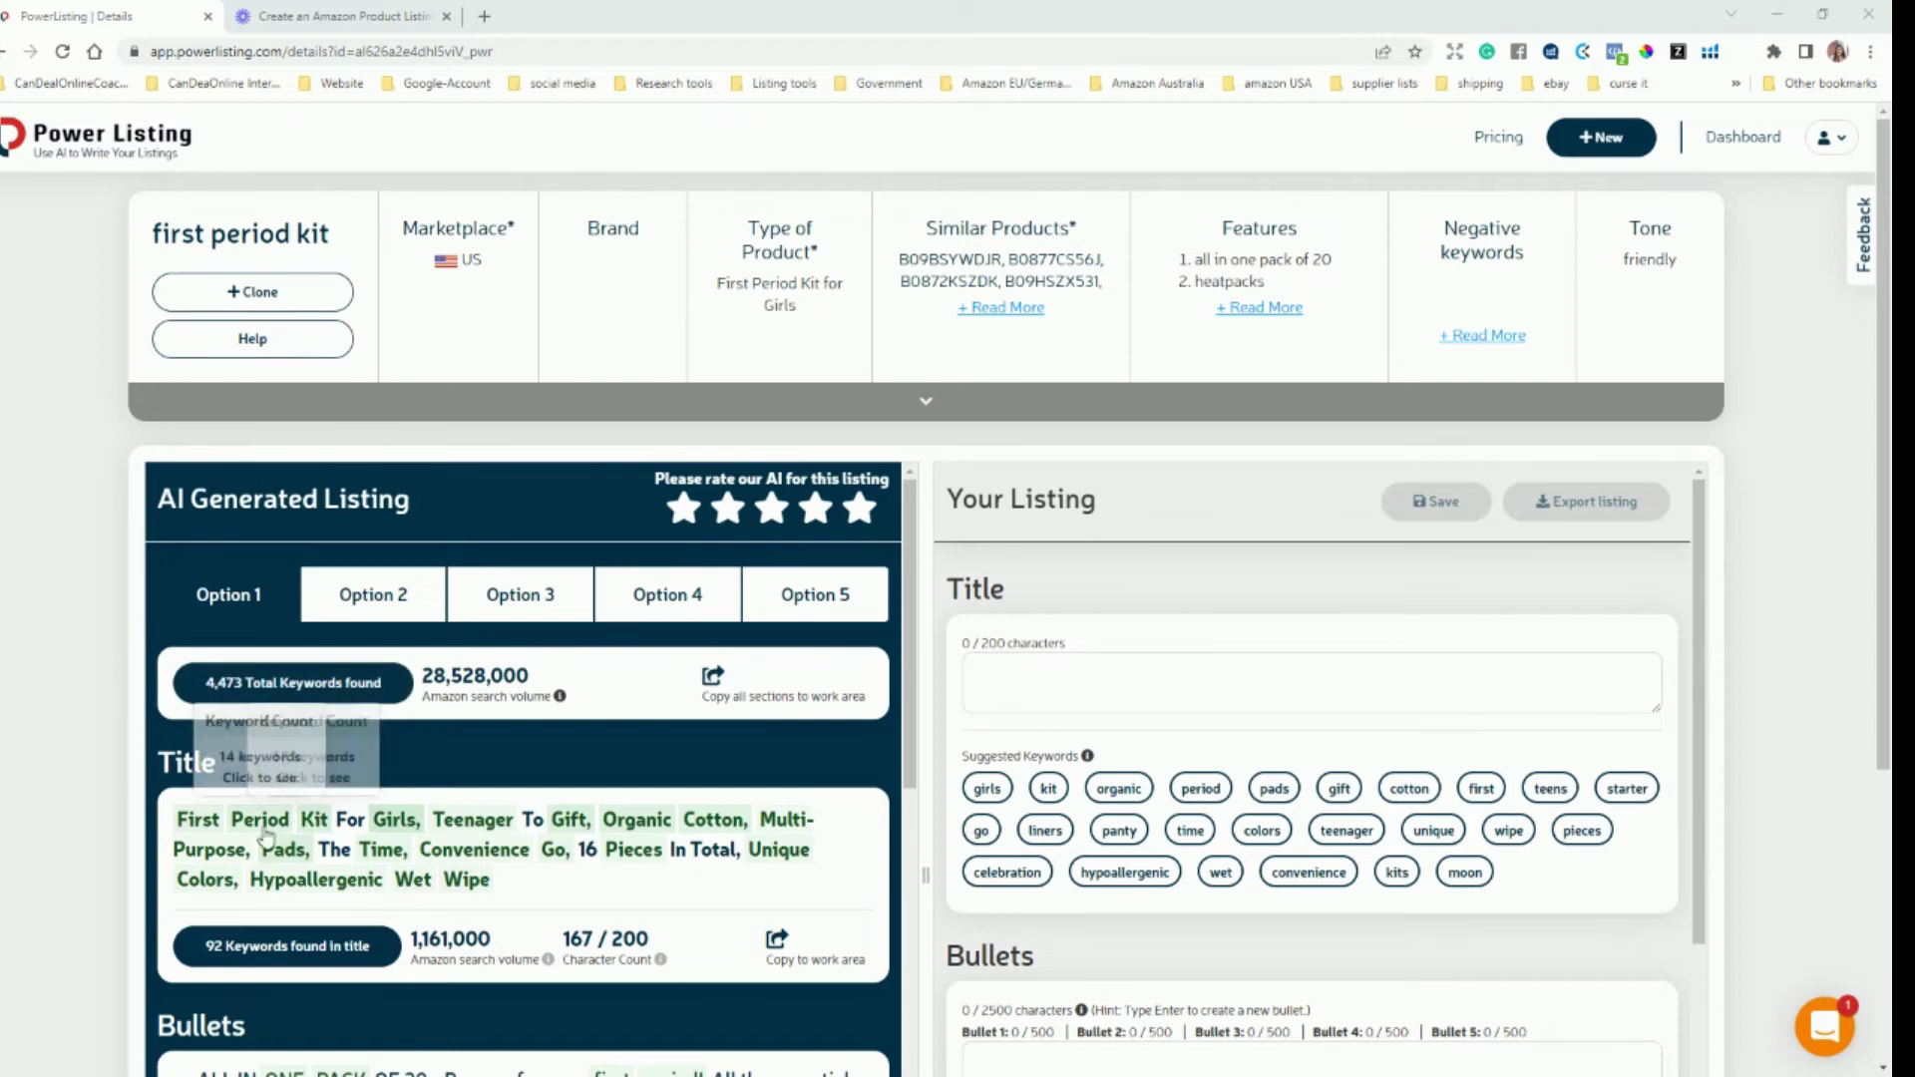
mouse_move(213, 828)
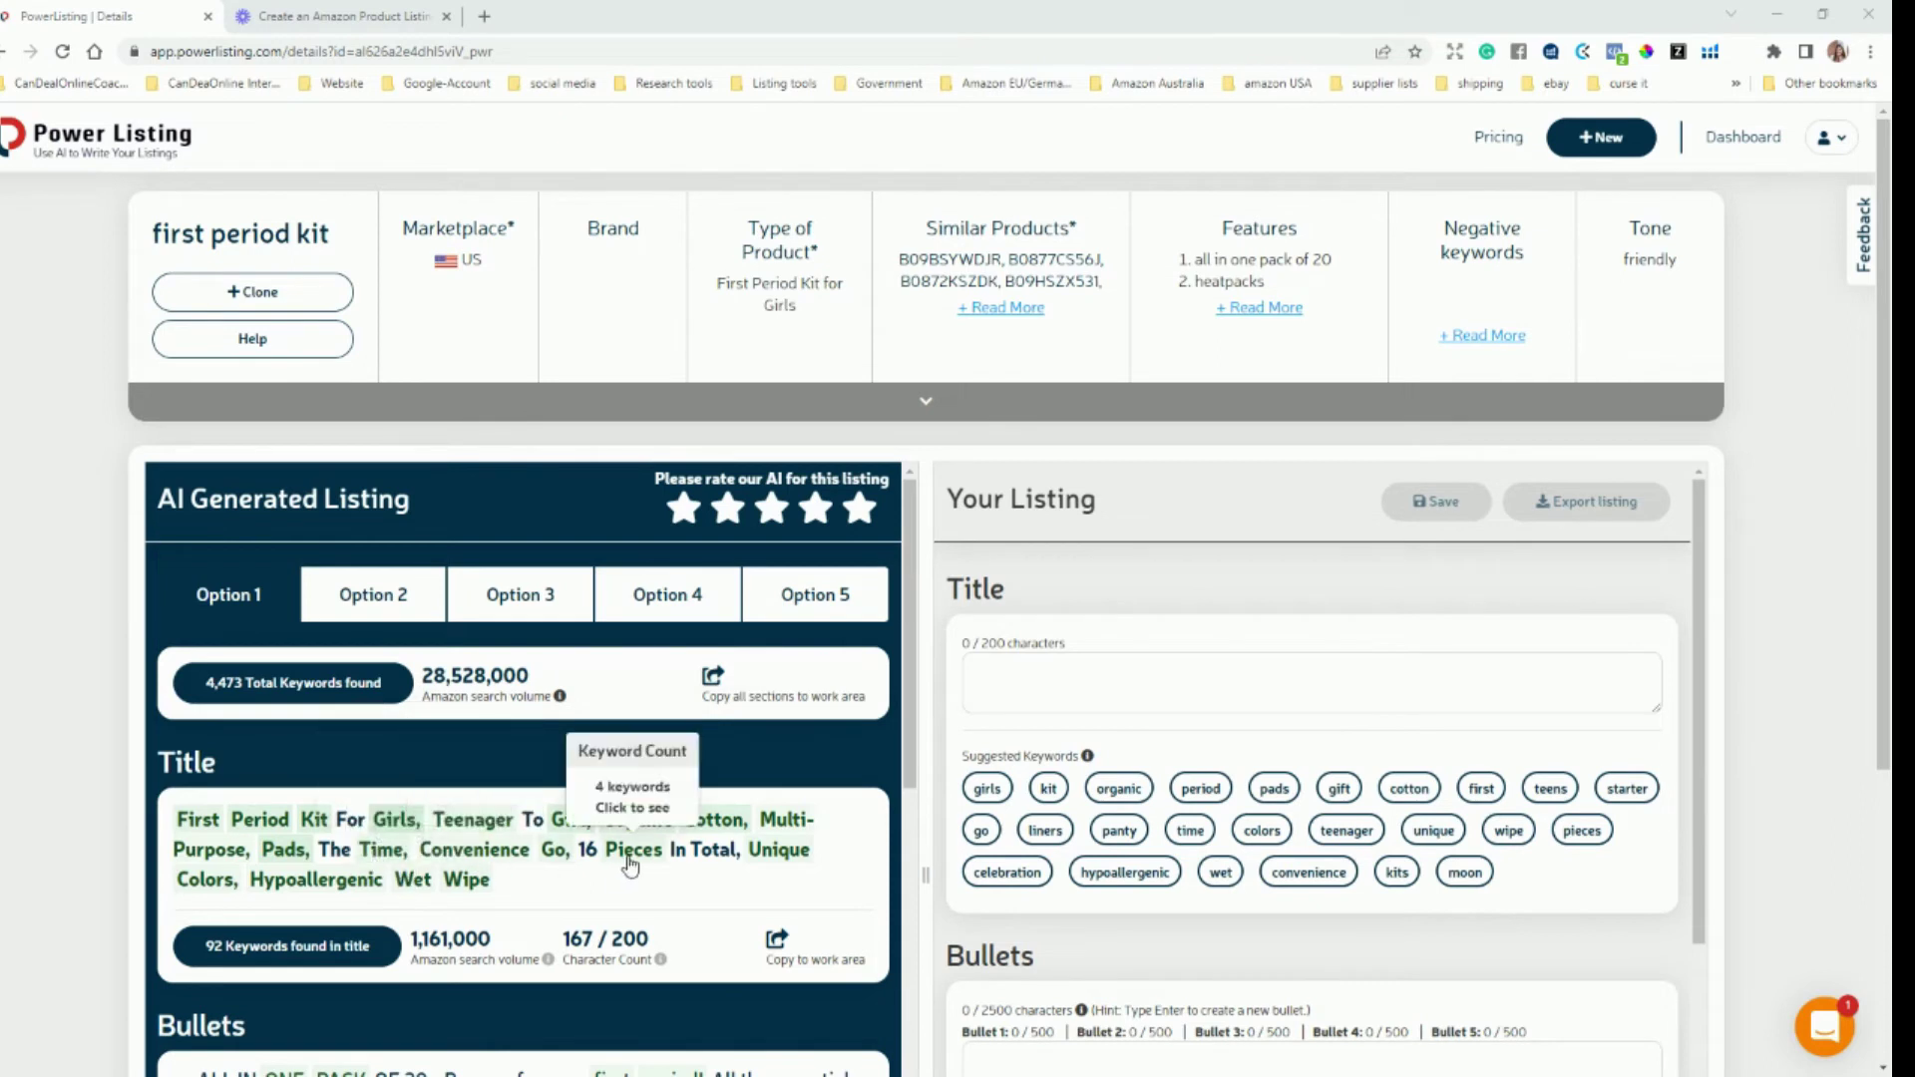
- Compare the titles and keyword search volumes of Options 2 to 5, and return to Option 1
left_click(417, 595)
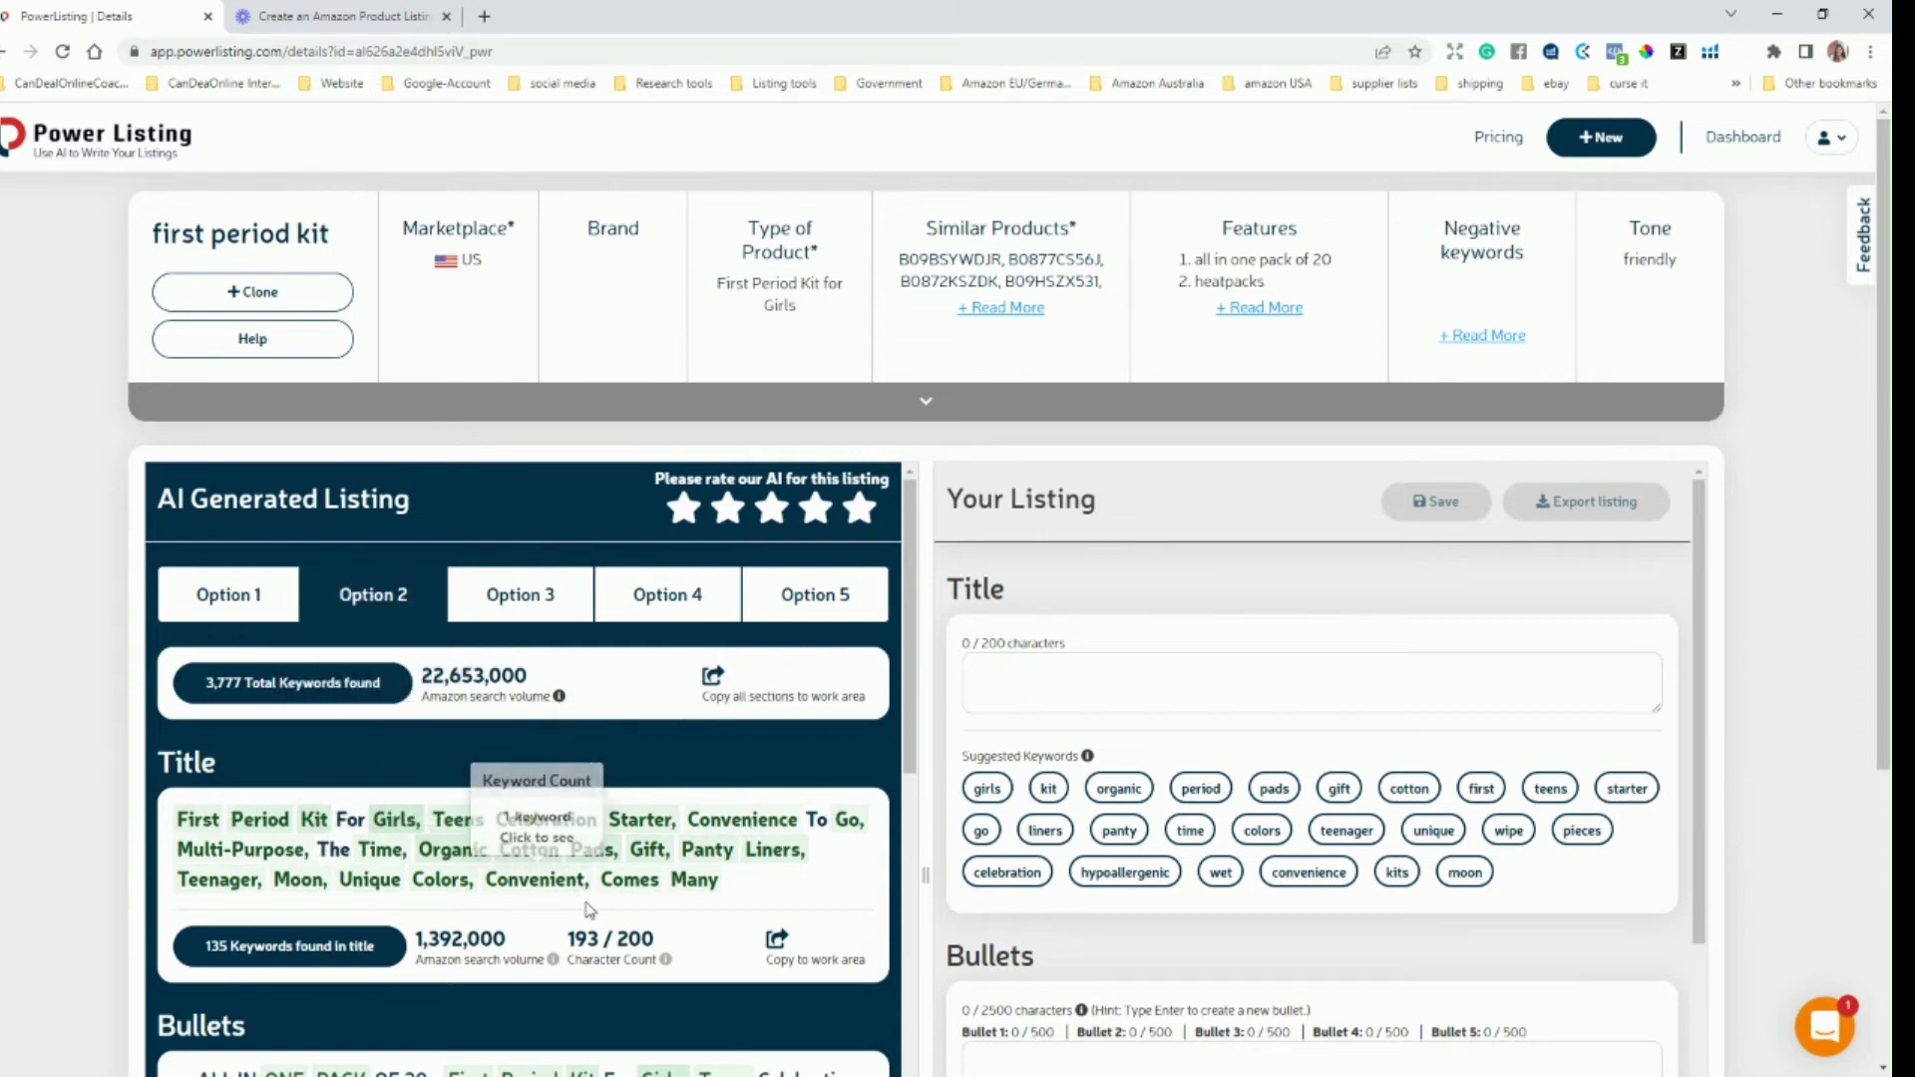
left_click(536, 606)
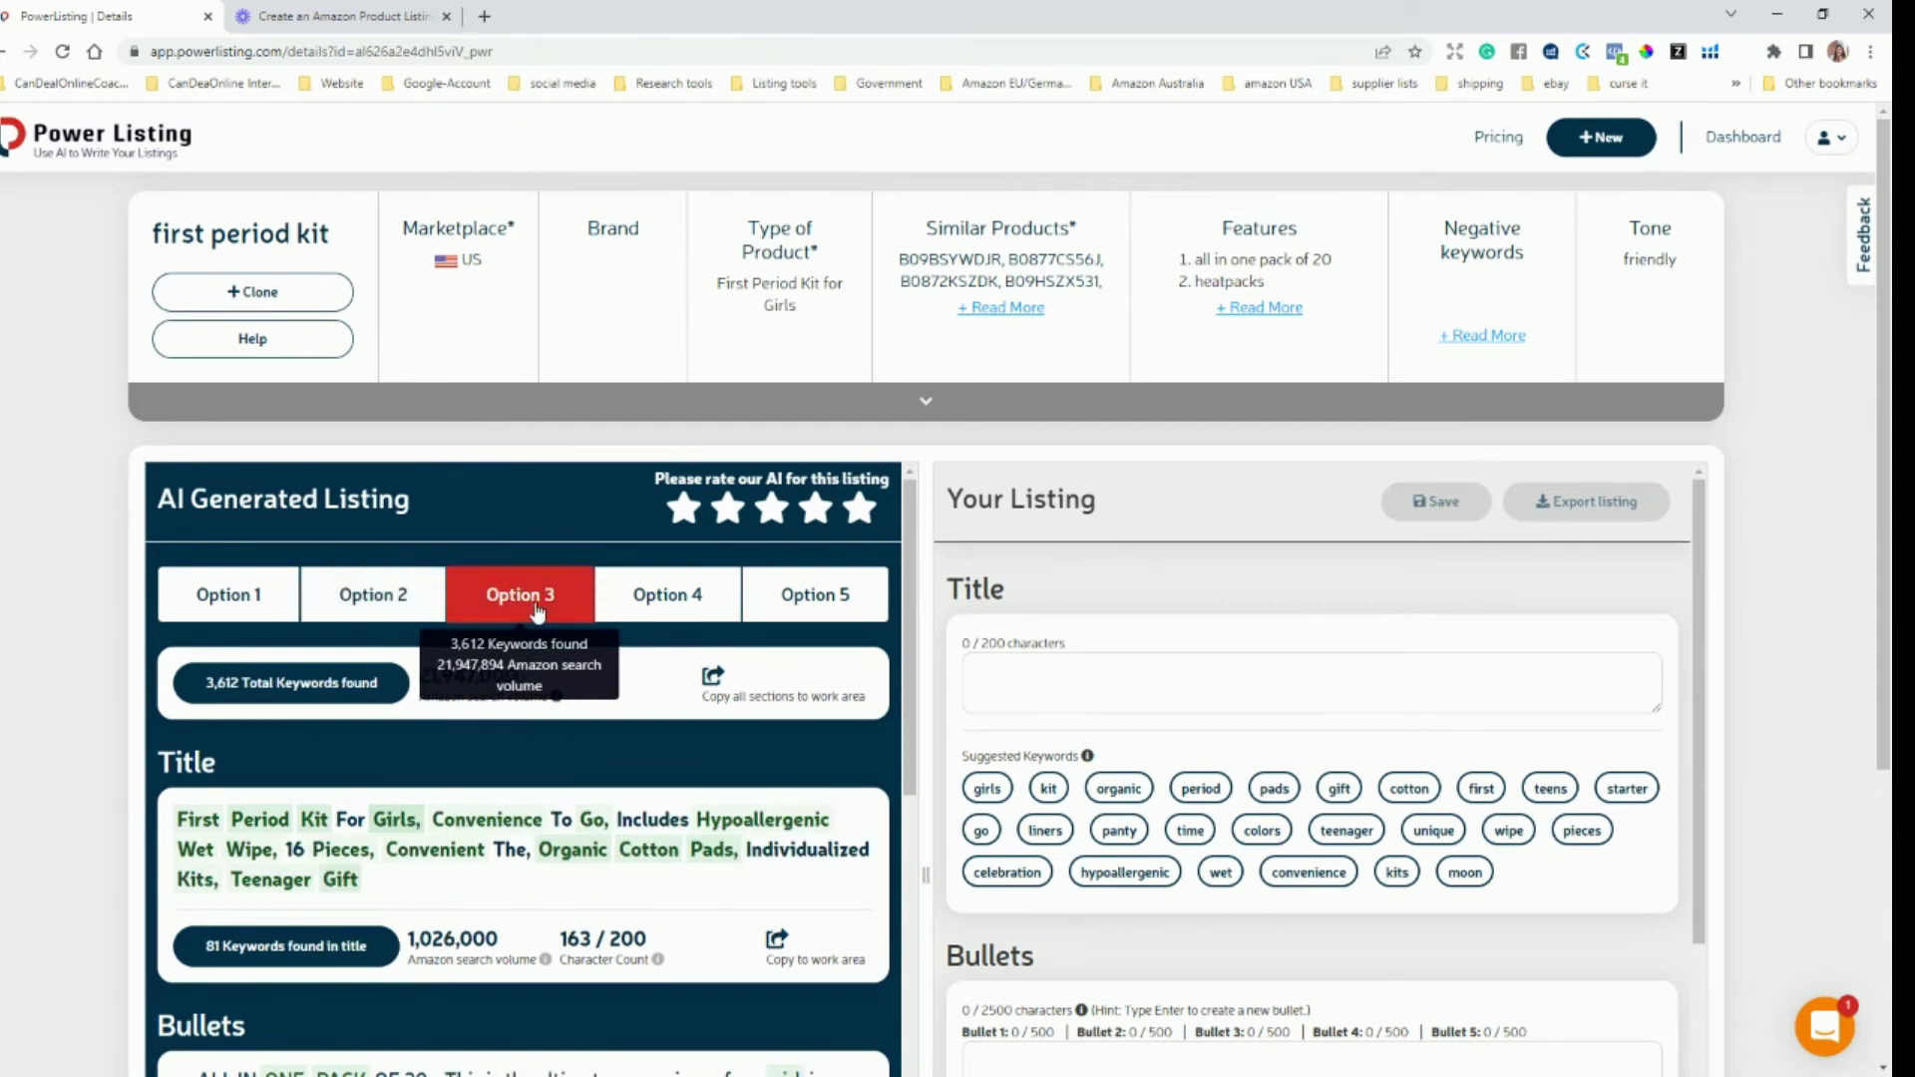
left_click(688, 611)
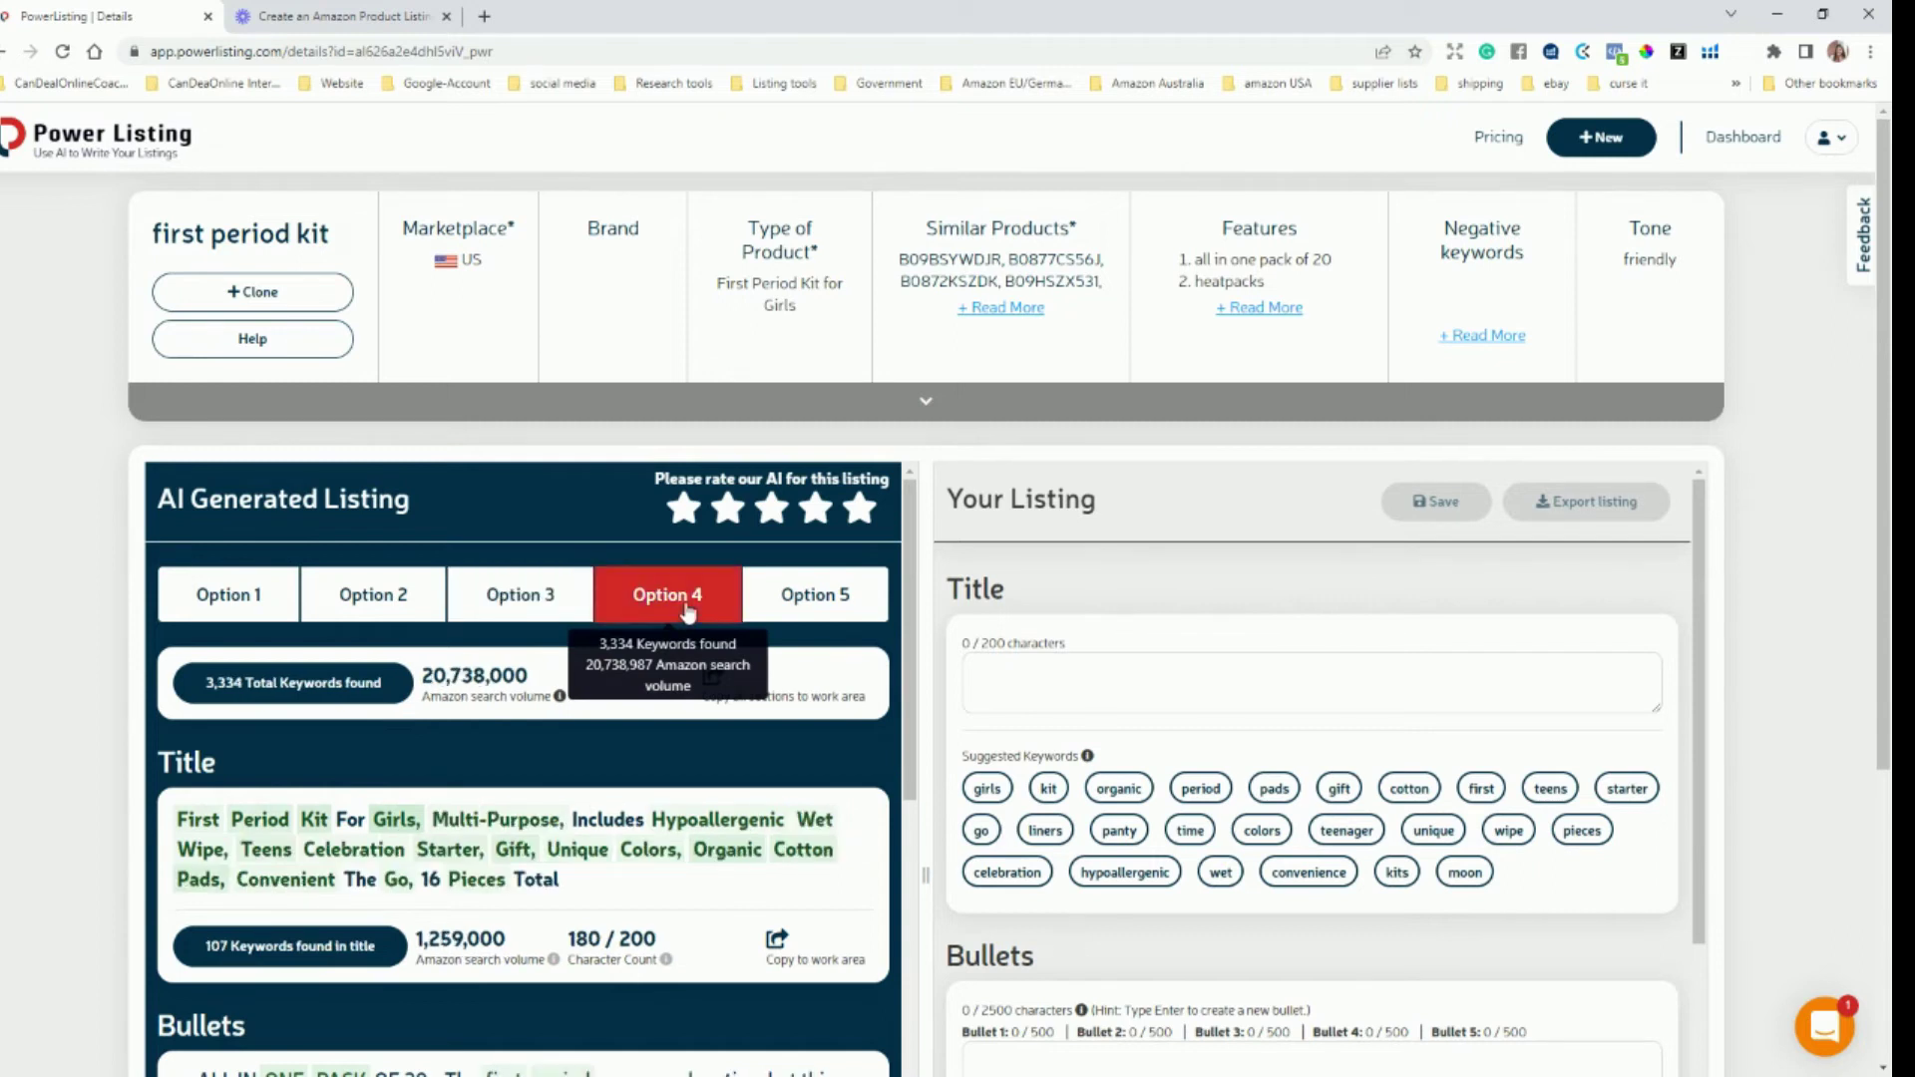
left_click(820, 601)
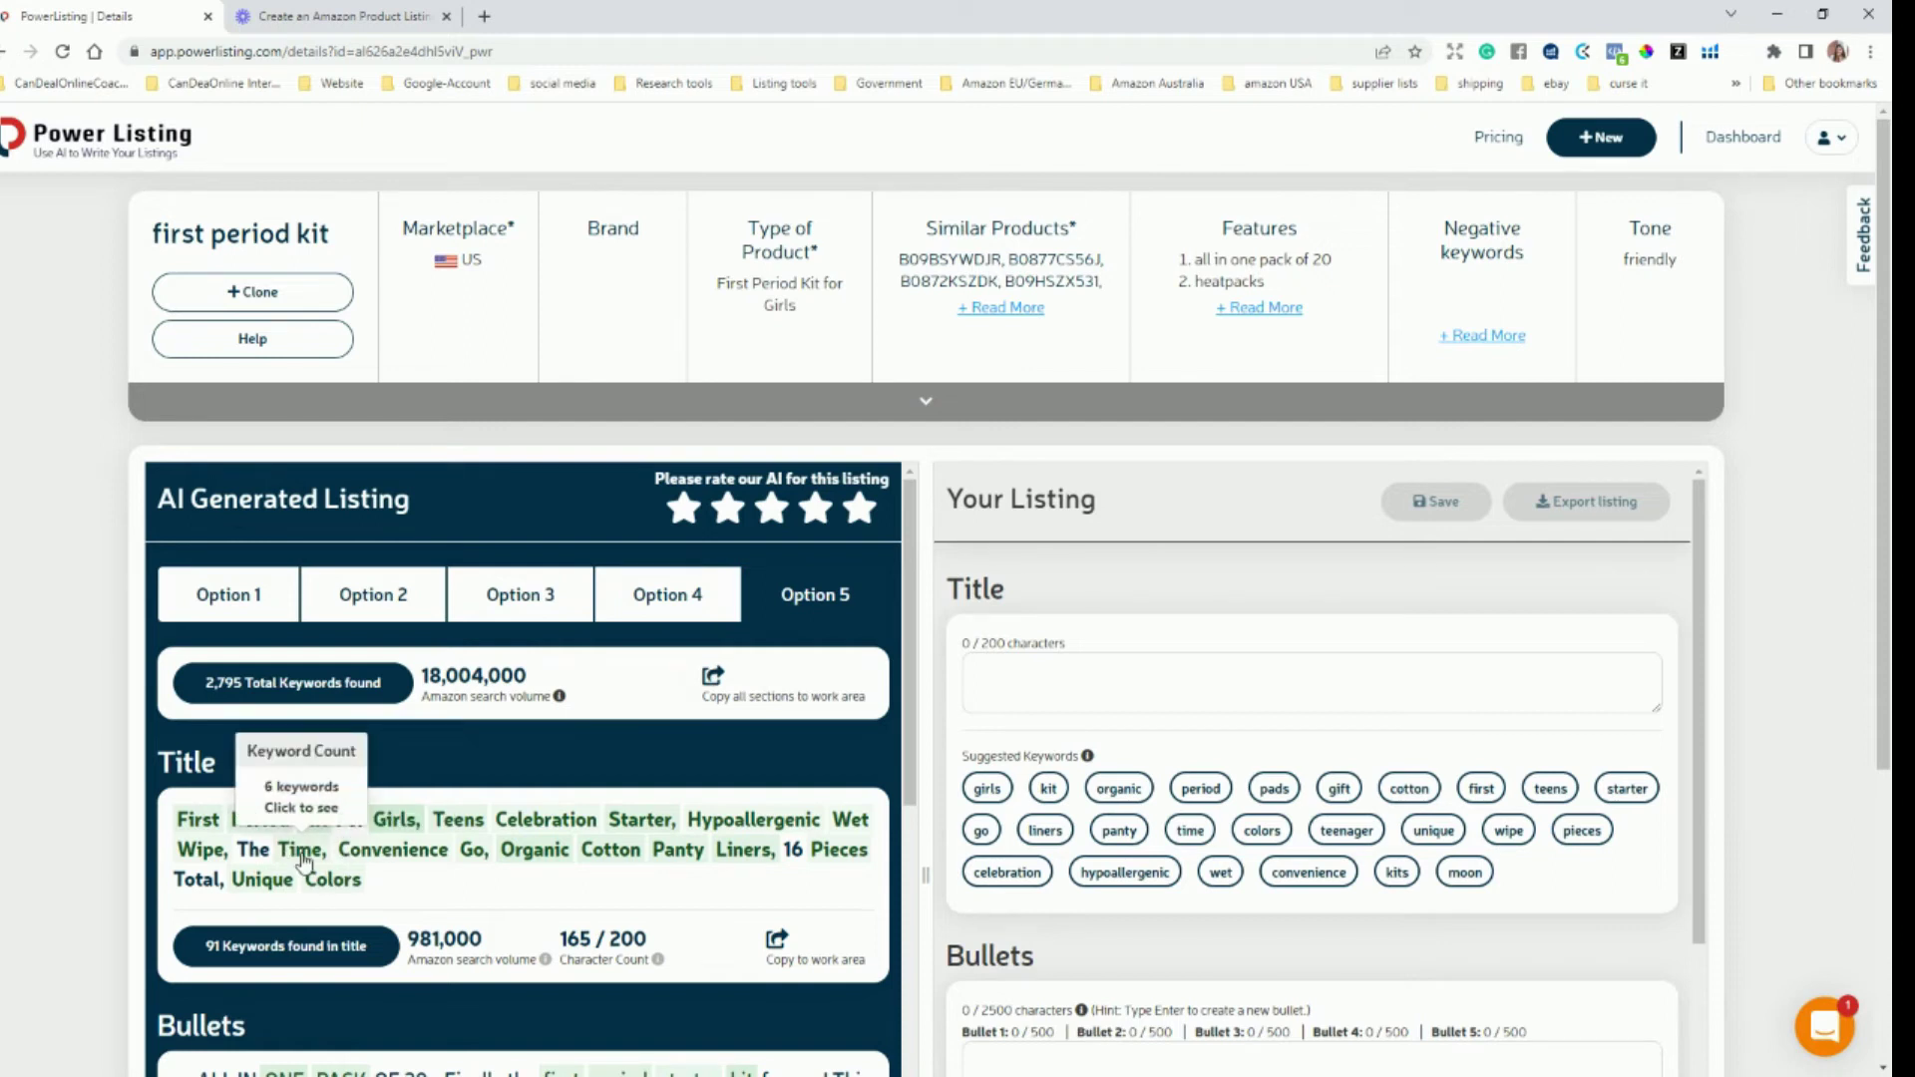
left_click(259, 599)
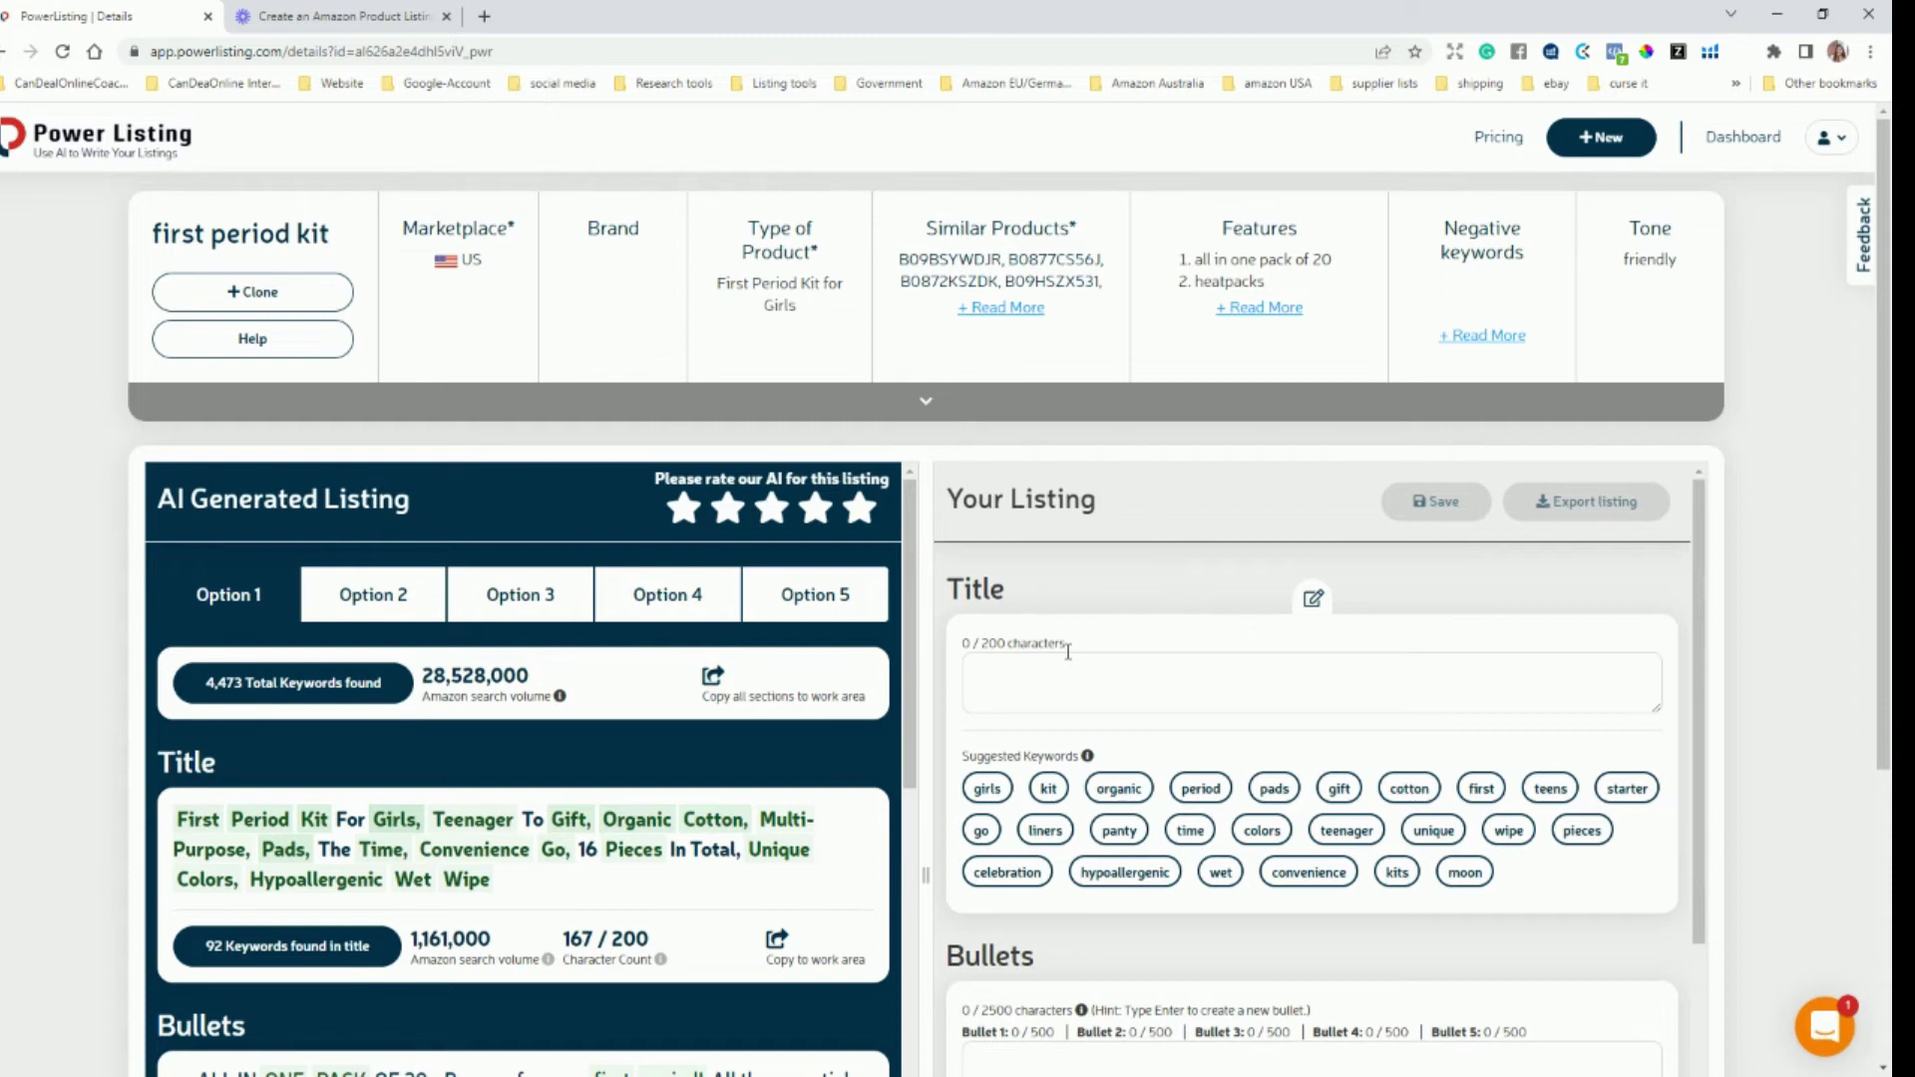
- Read Option 1's generated bullets and description and examine their highlighted keywords, character counts and search volumes
scroll(332, 695, "down", 4)
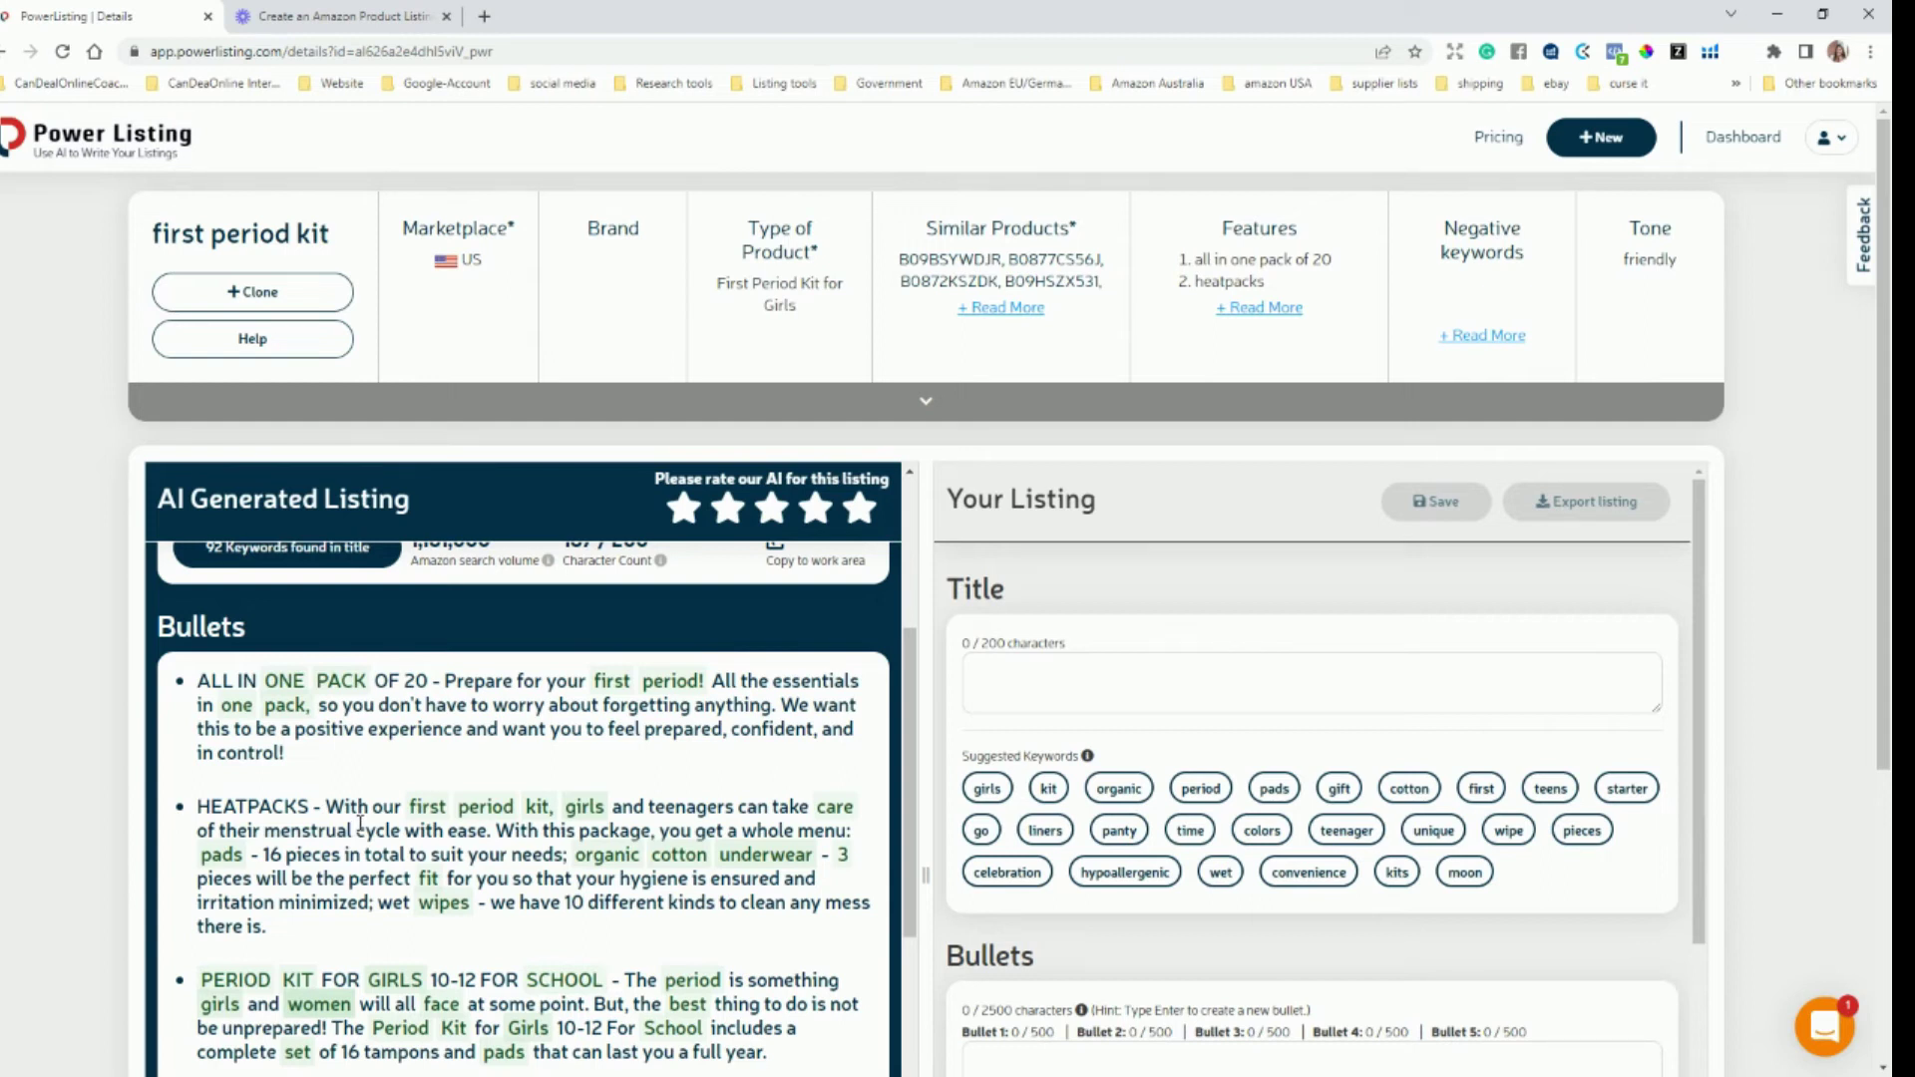
scroll(379, 843, "down", 2)
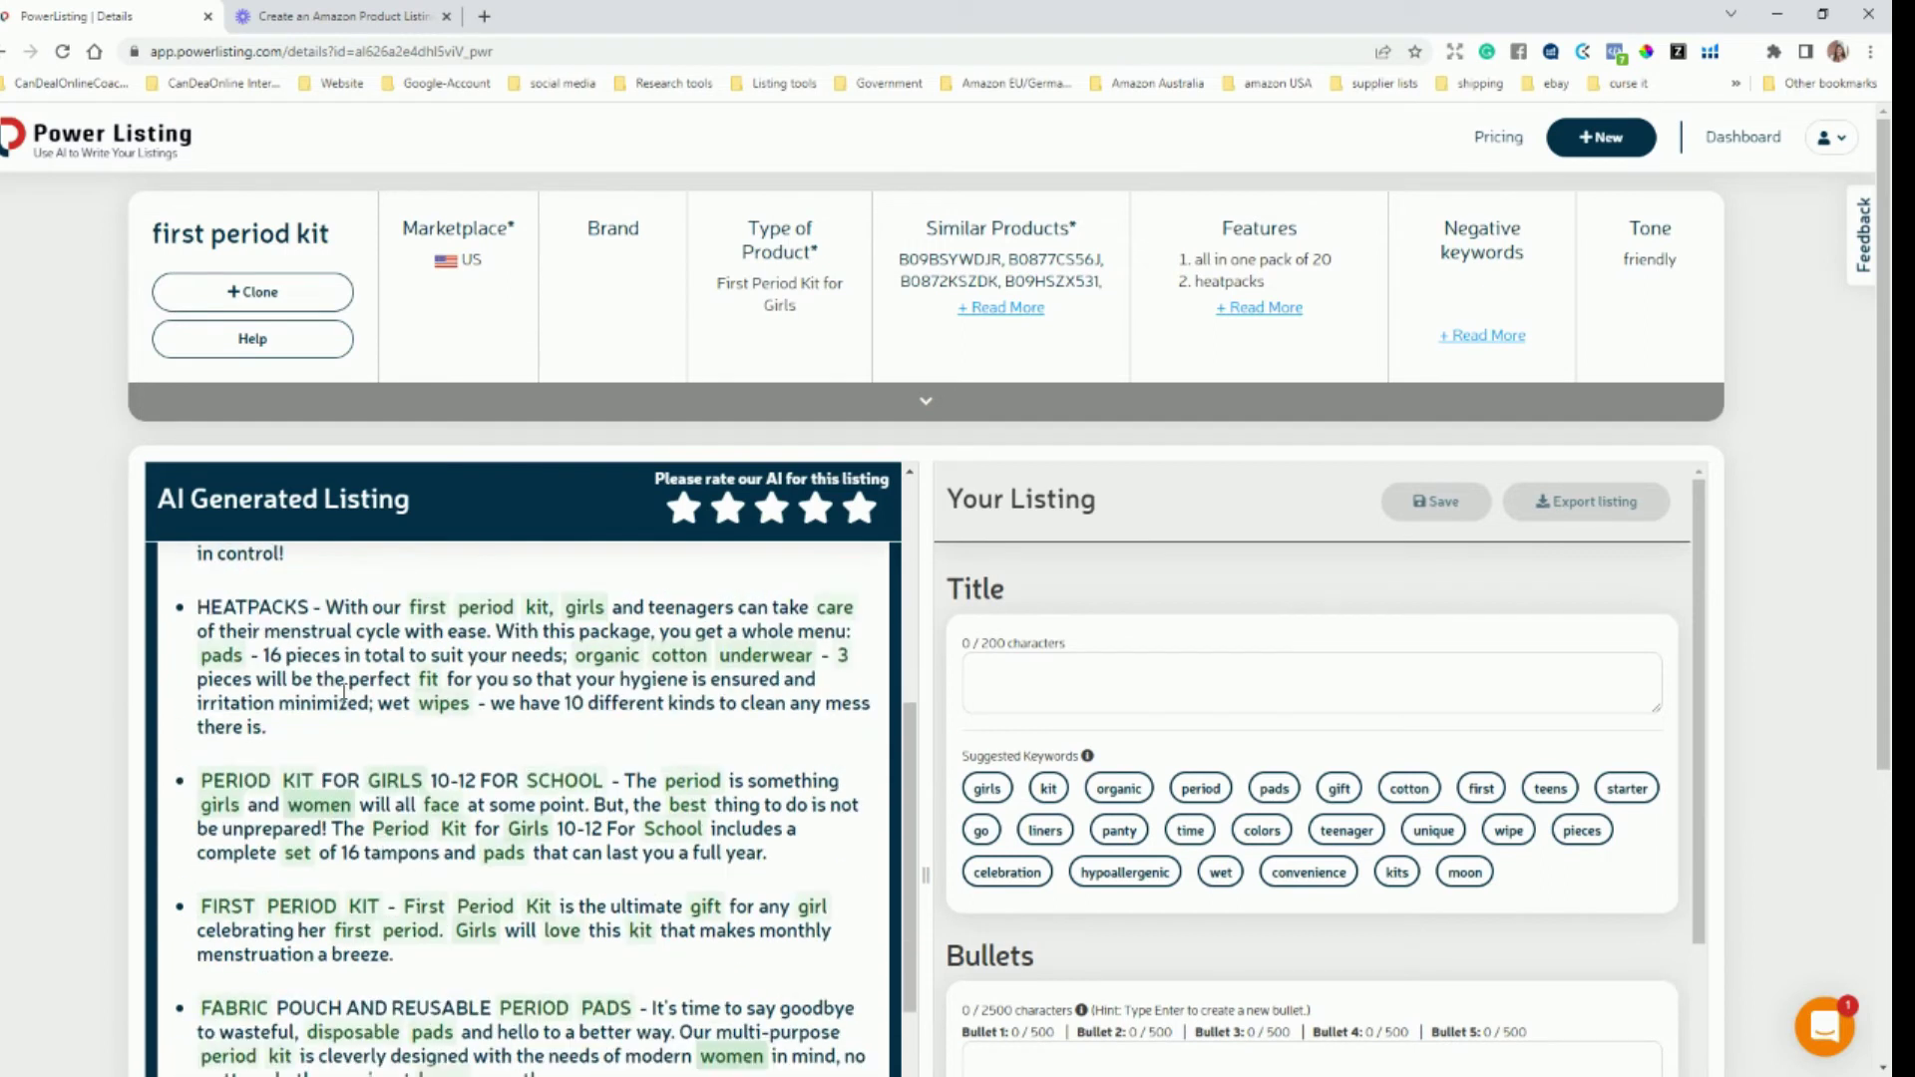
scroll(347, 687, "down", 1)
scroll(347, 686, "down", 5)
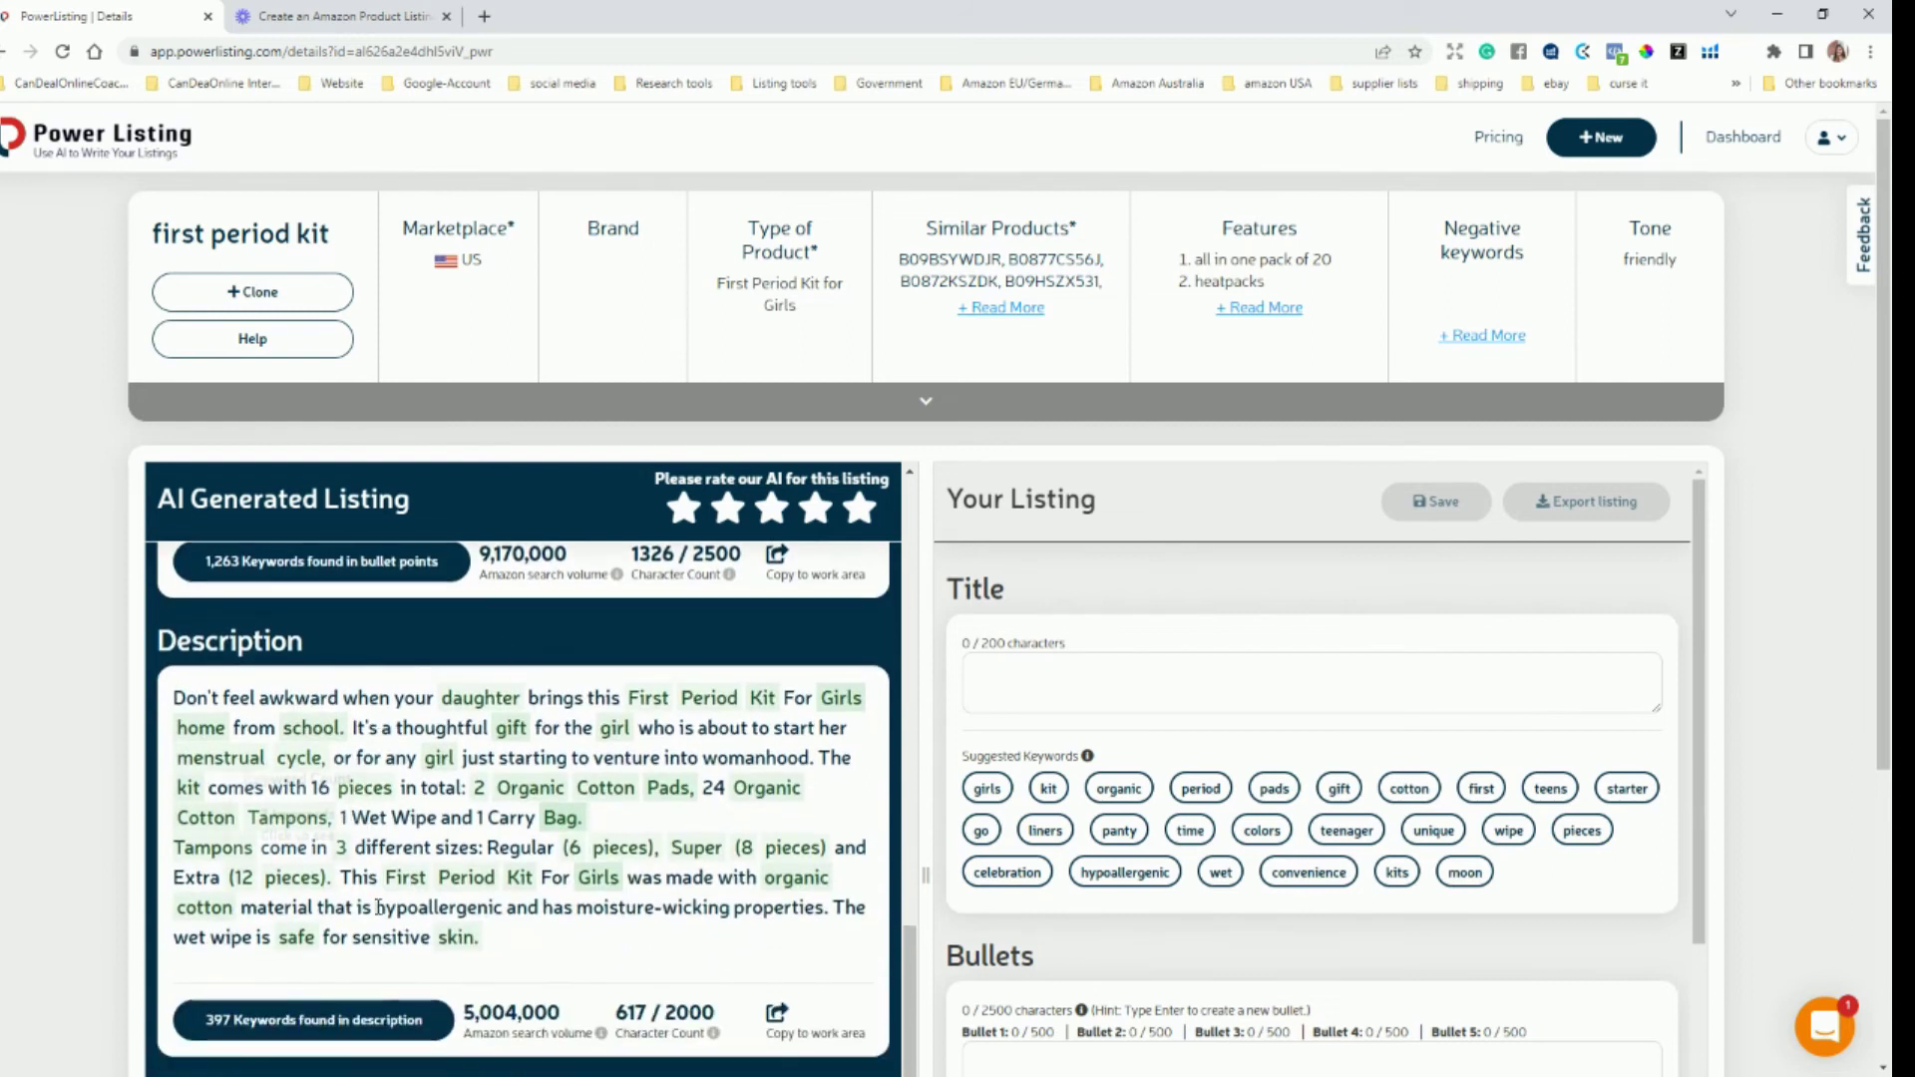
scroll(439, 891, "up", 3)
scroll(426, 896, "up", 8)
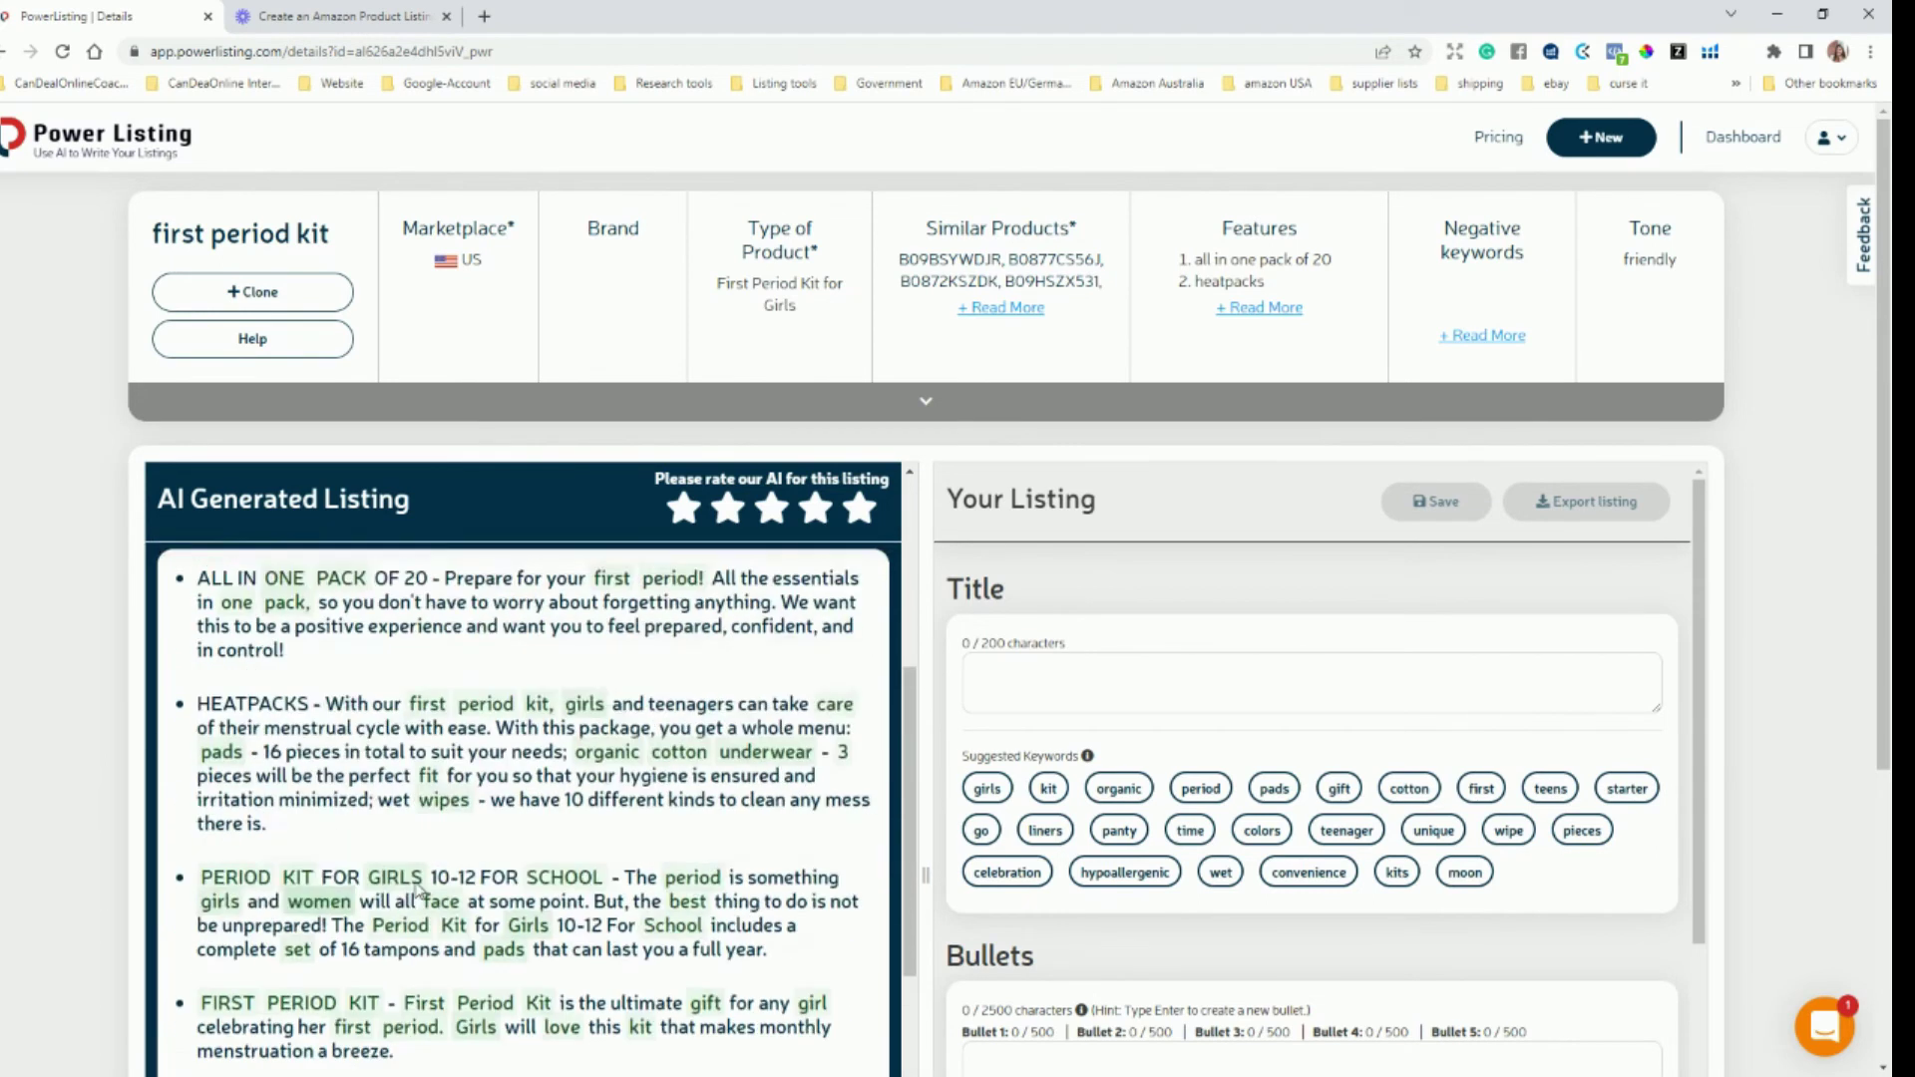
scroll(419, 886, "down", 5)
scroll(417, 885, "down", 3)
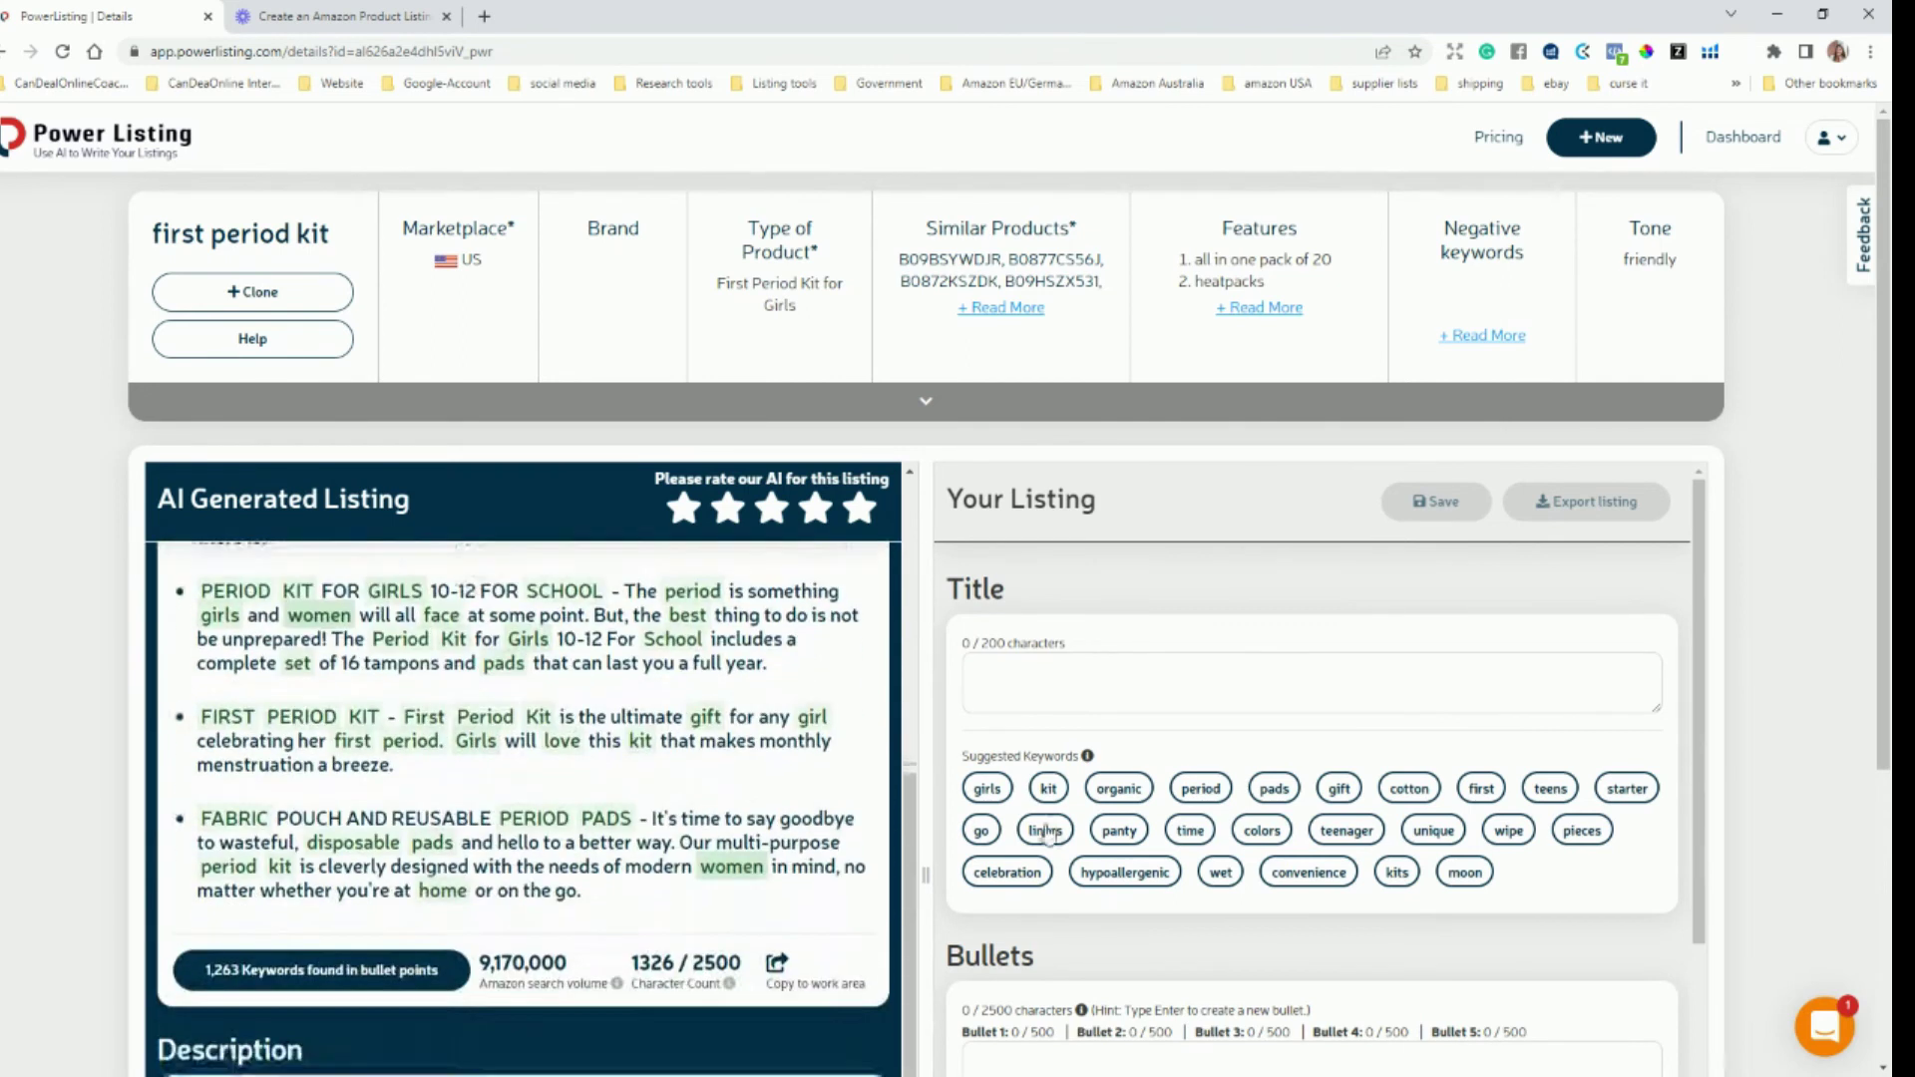
scroll(1227, 863, "down", 5)
scroll(1227, 863, "up", 3)
scroll(666, 864, "up", 8)
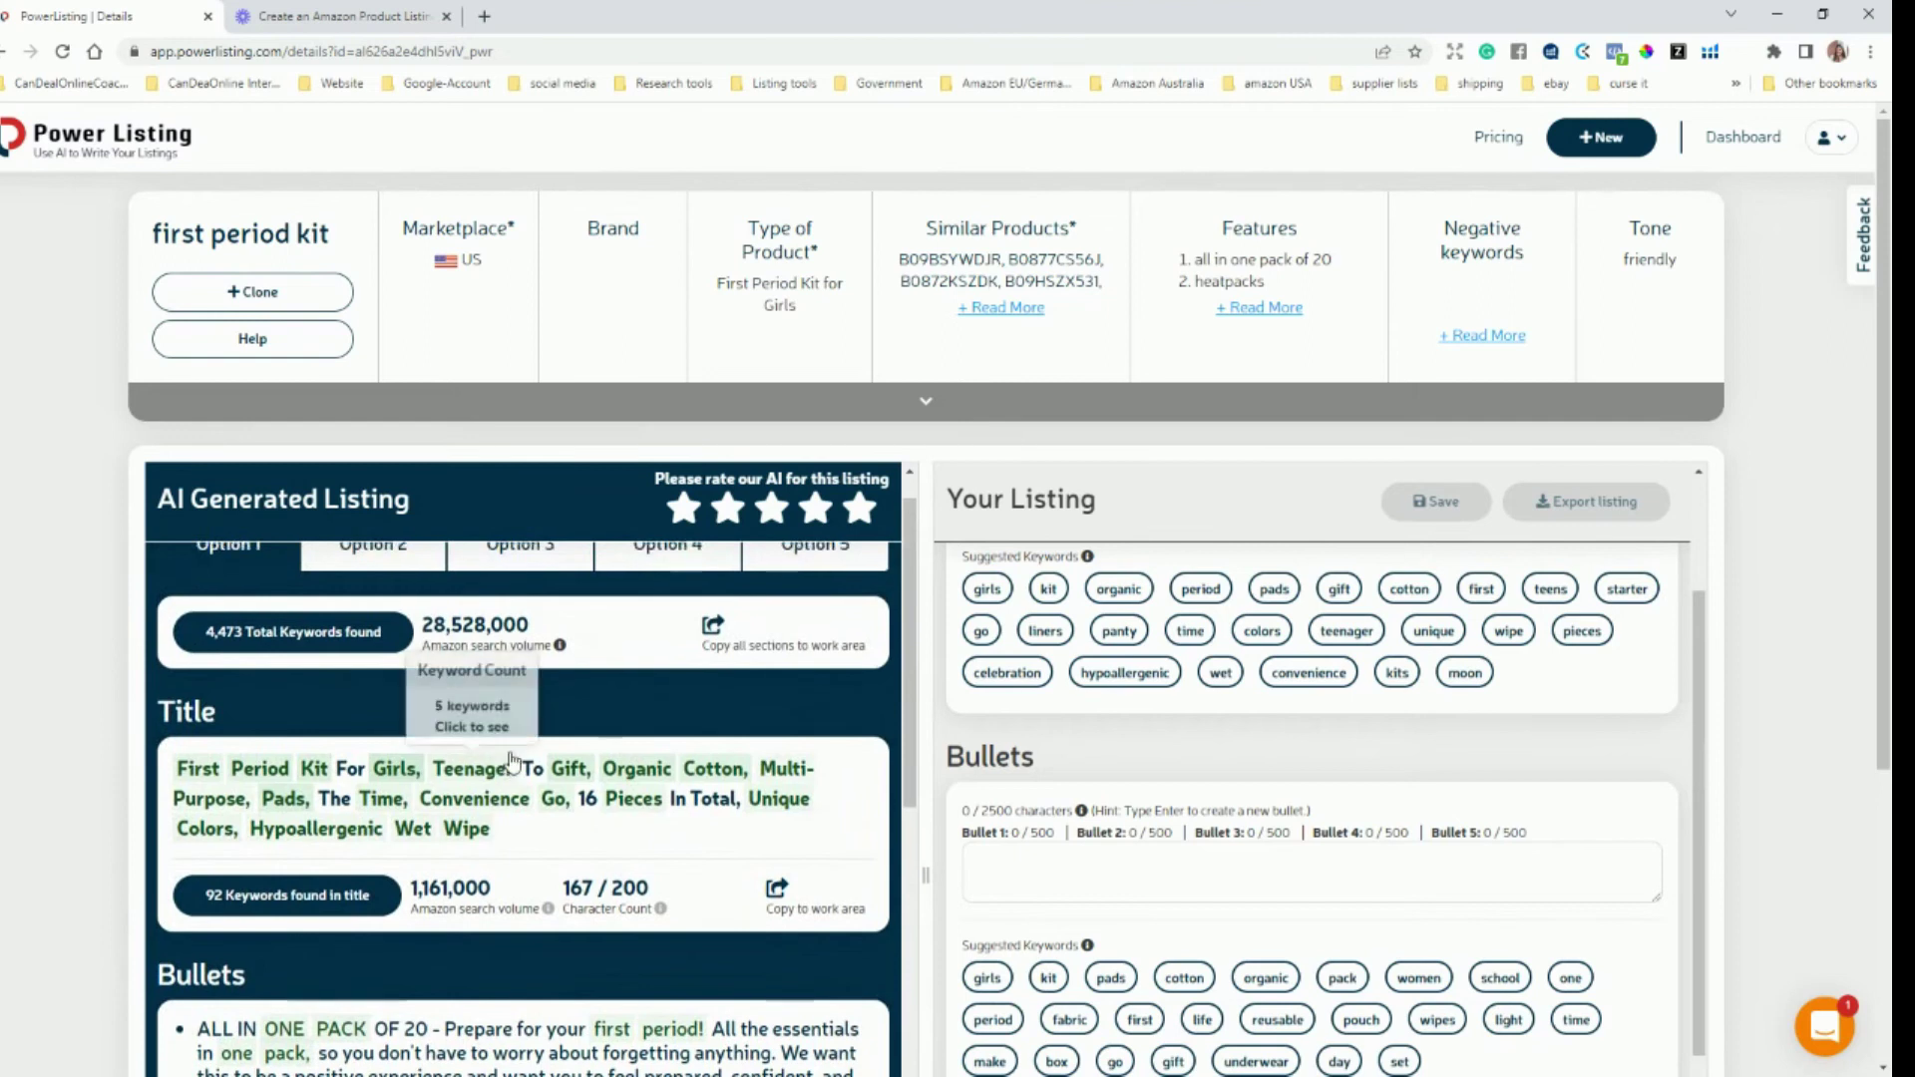
scroll(479, 698, "up", 1)
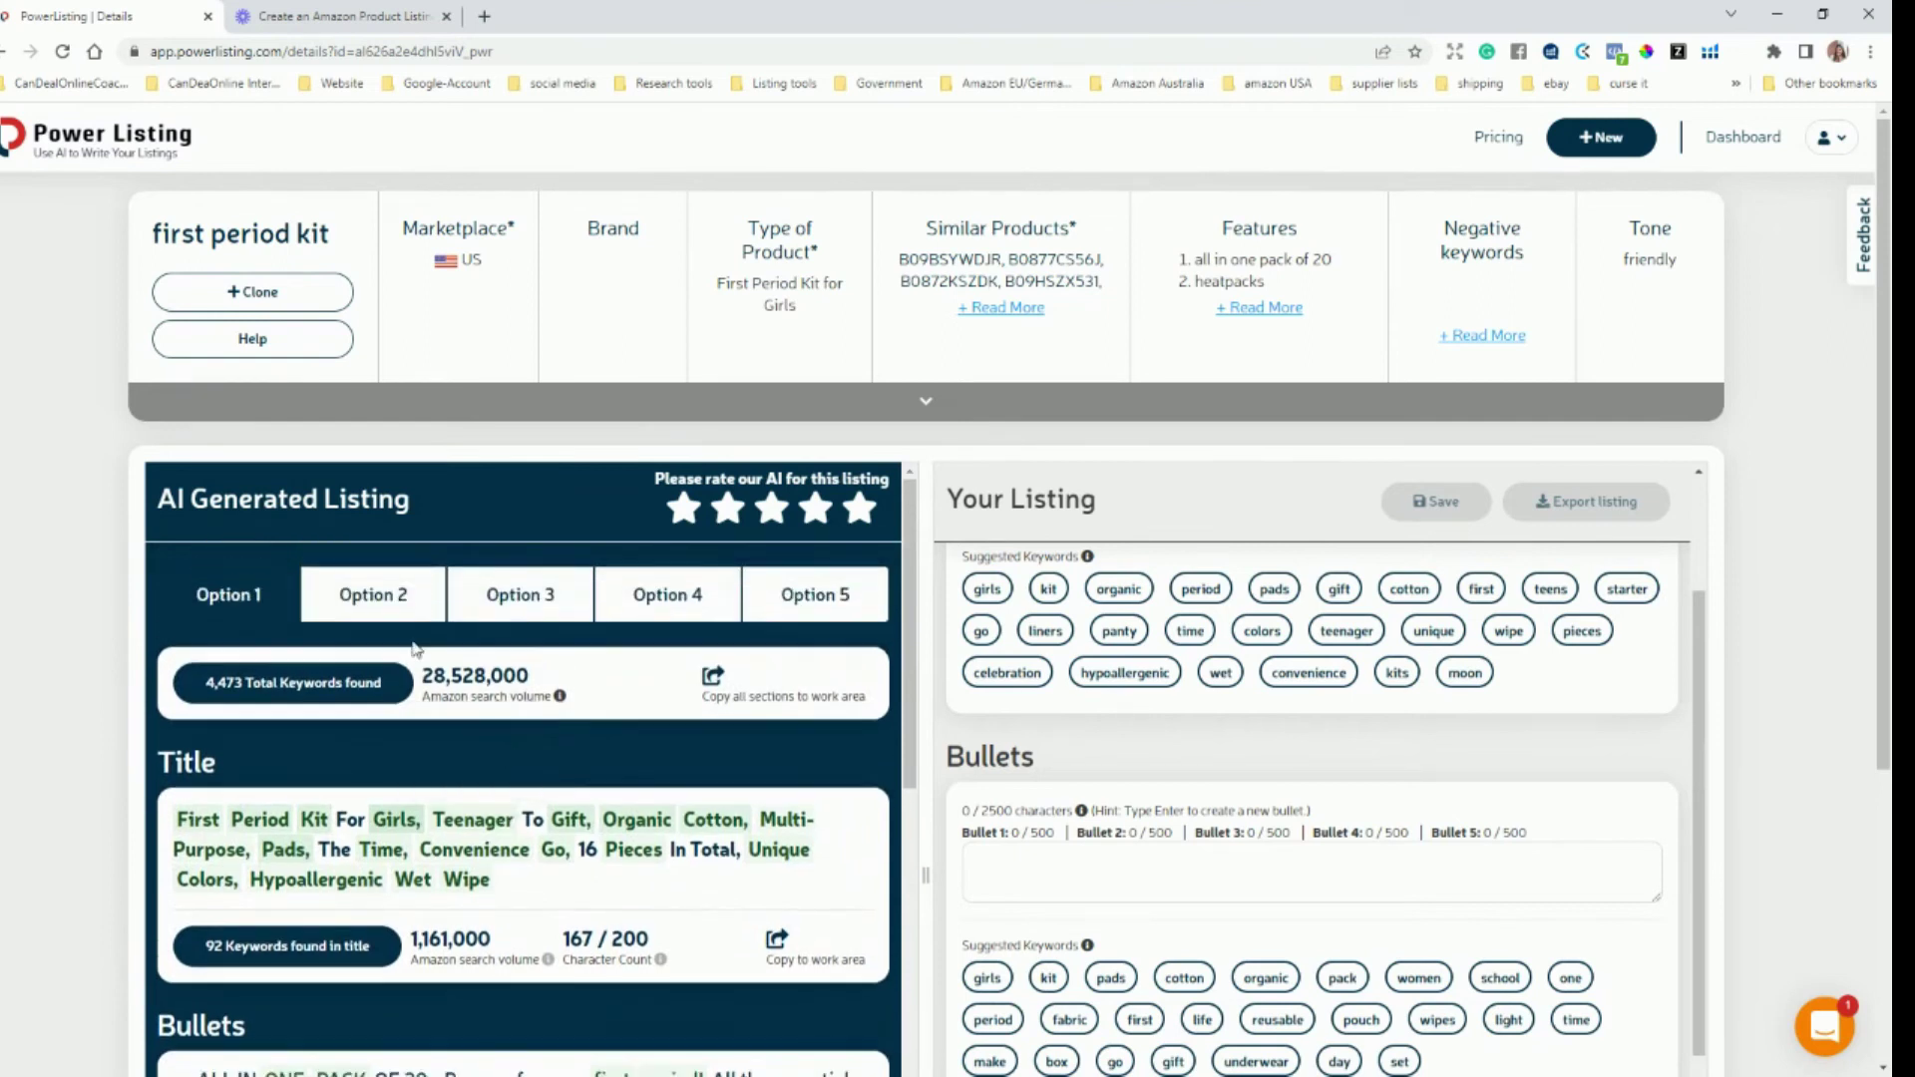
- Open Option 2 and examine its generated bullets and title
left_click(382, 594)
scroll(528, 699, "down", 4)
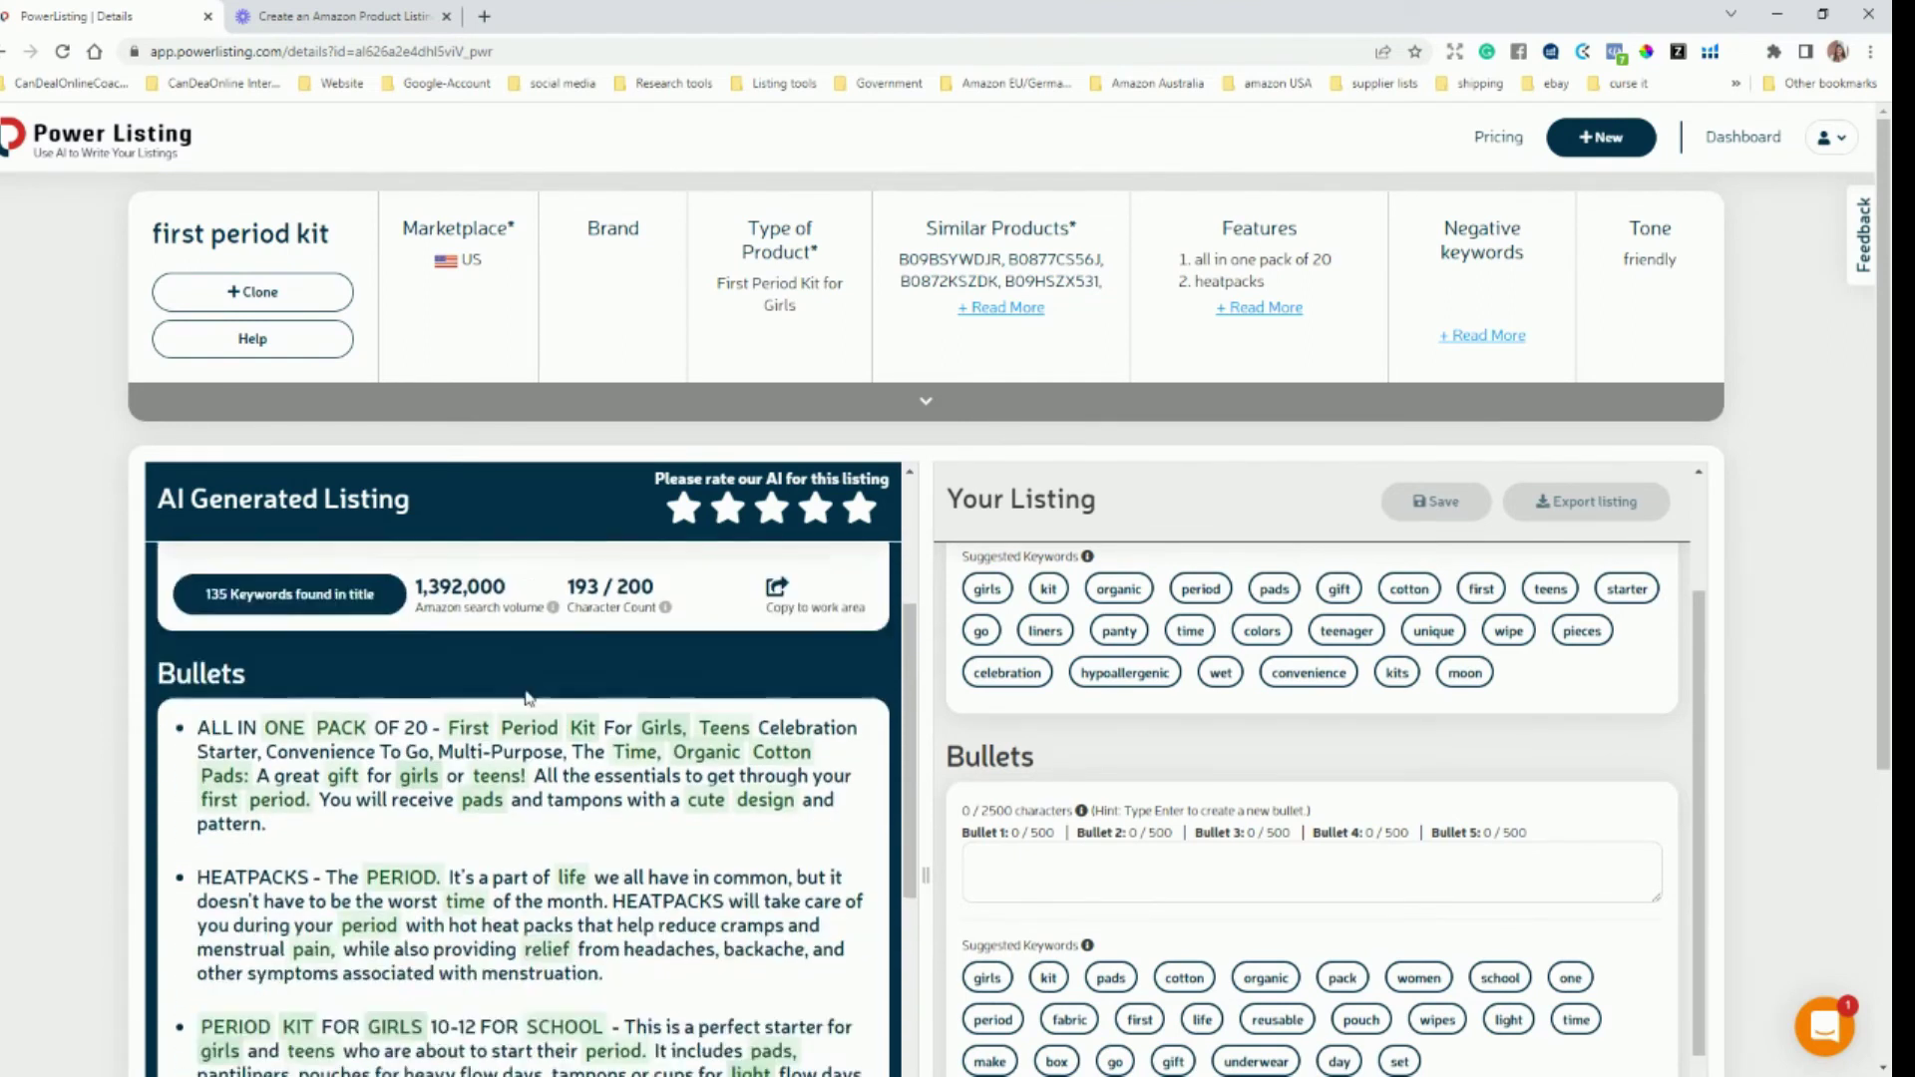
scroll(529, 698, "down", 1)
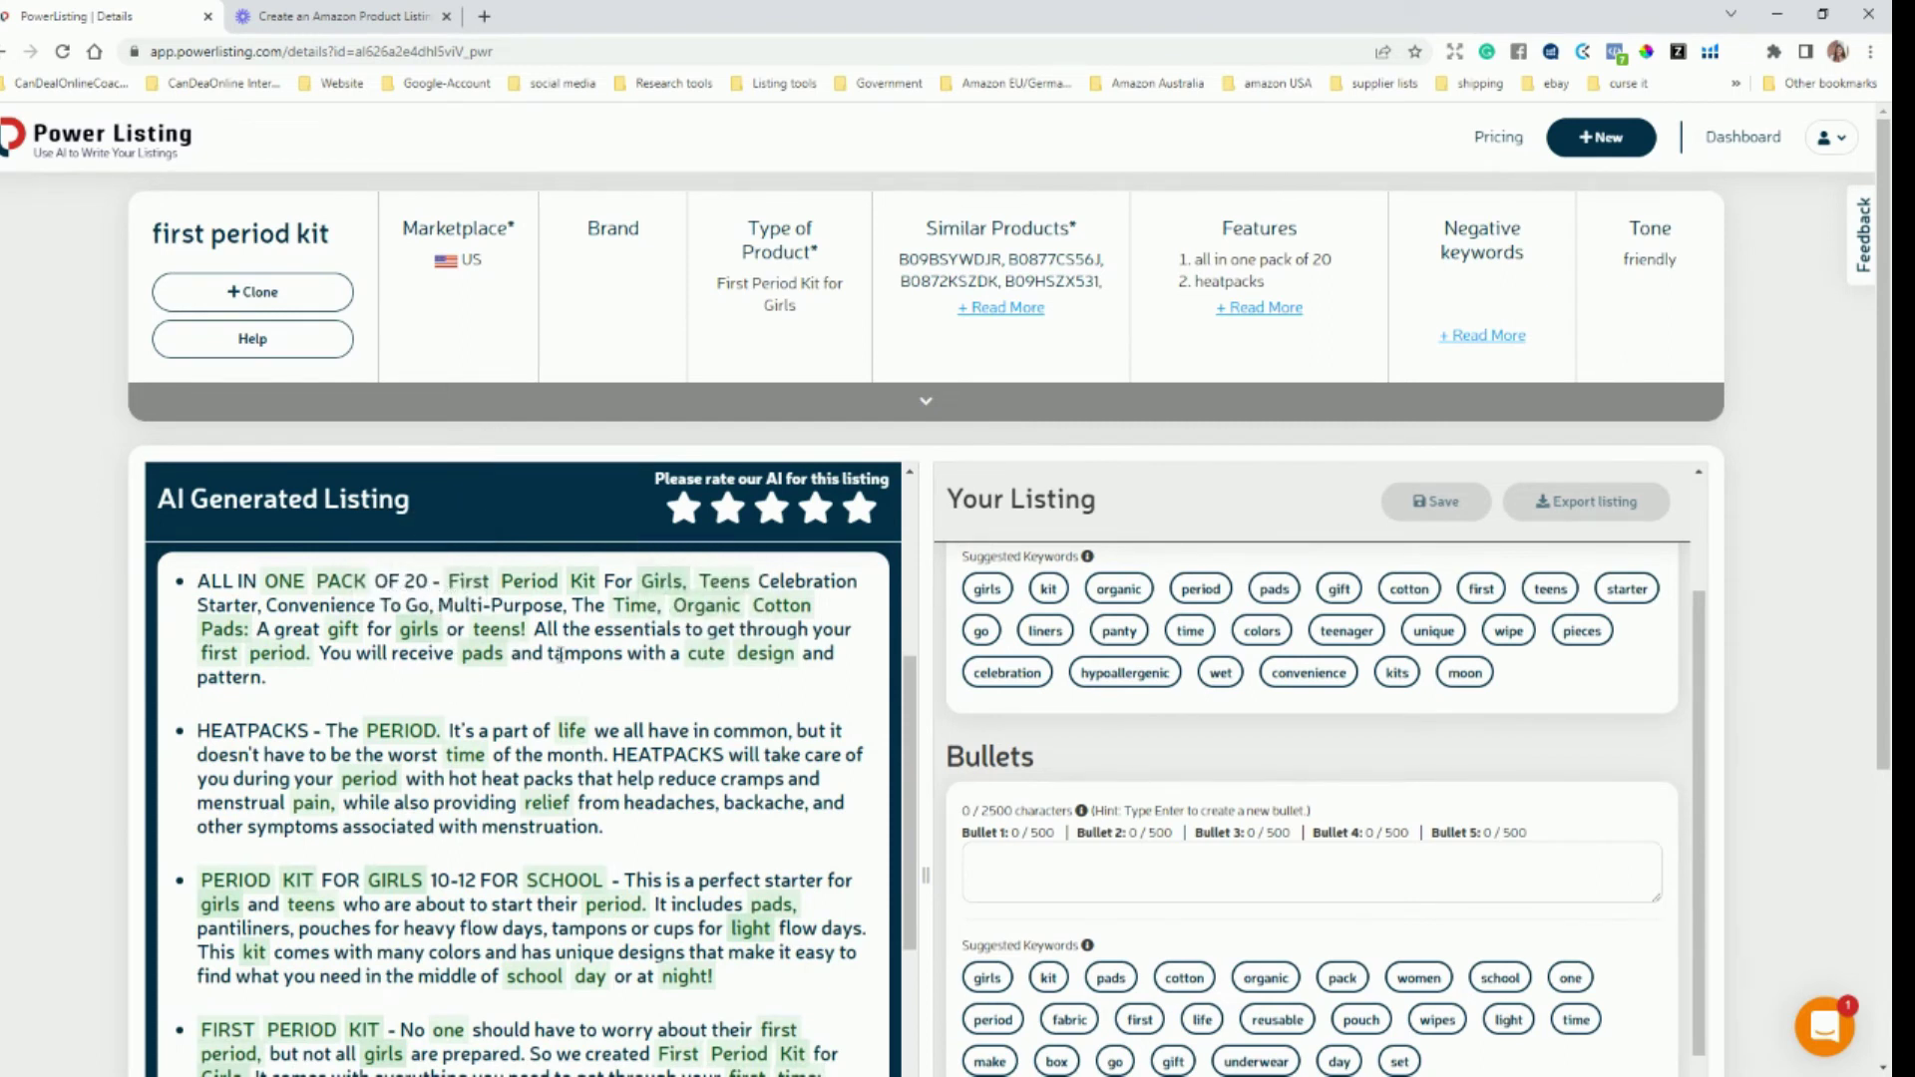
scroll(563, 698, "up", 3)
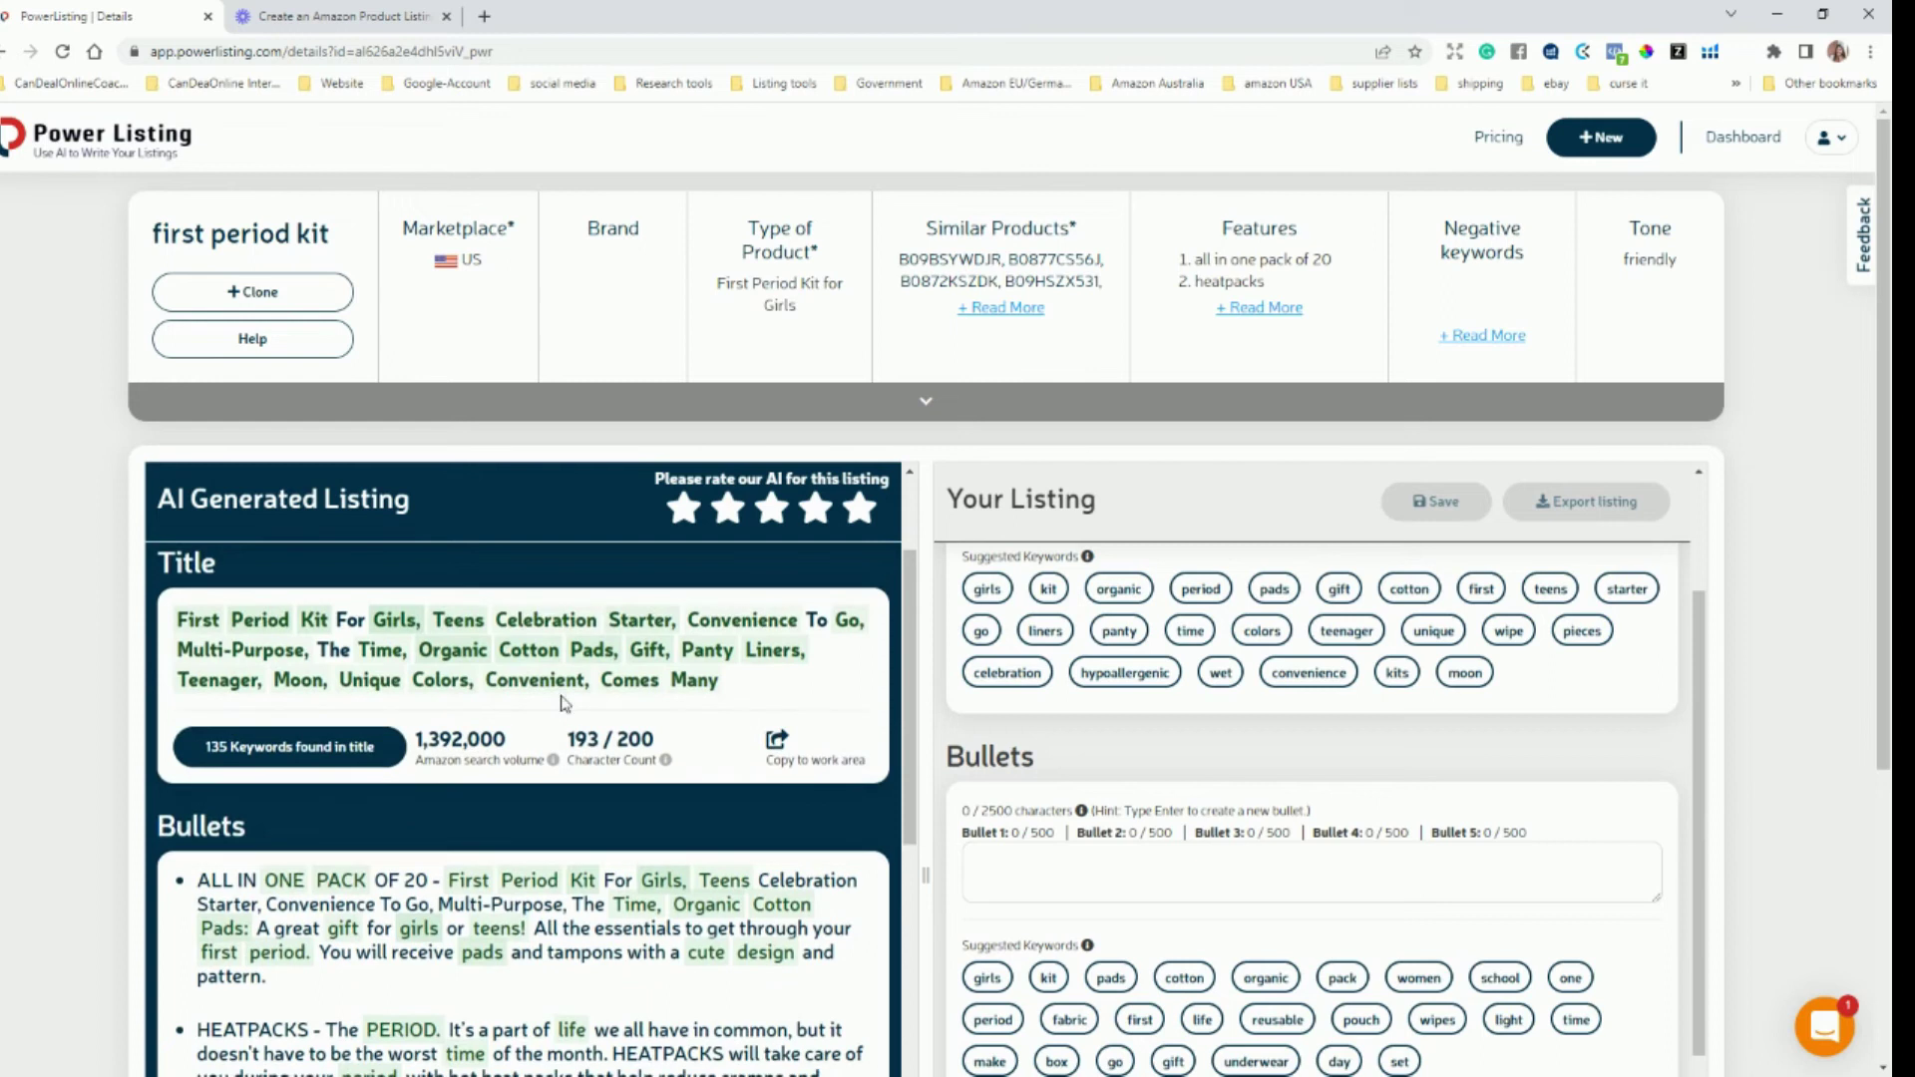
scroll(564, 703, "up", 2)
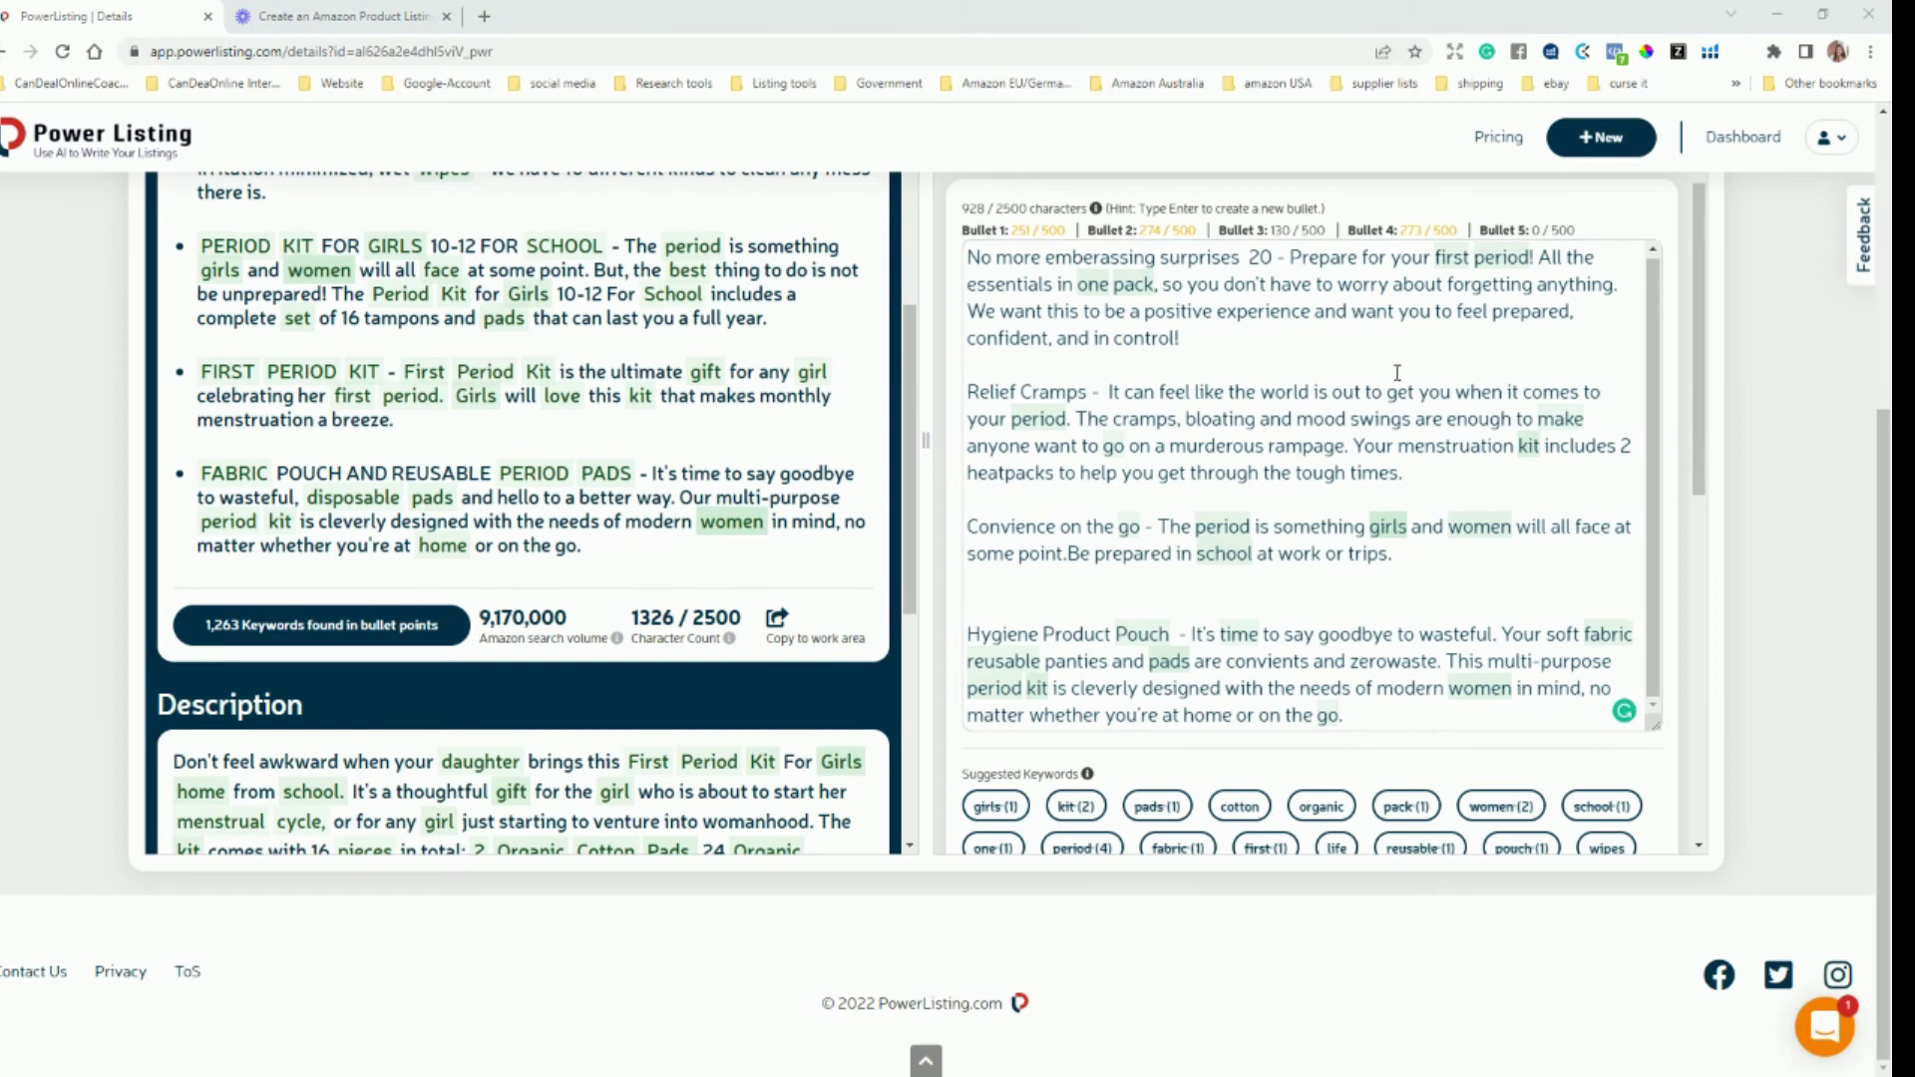
- Compare the drafted title in Your Listing with the Option 1 title, and open the drafted title for editing
scroll(1397, 372, "up", 3)
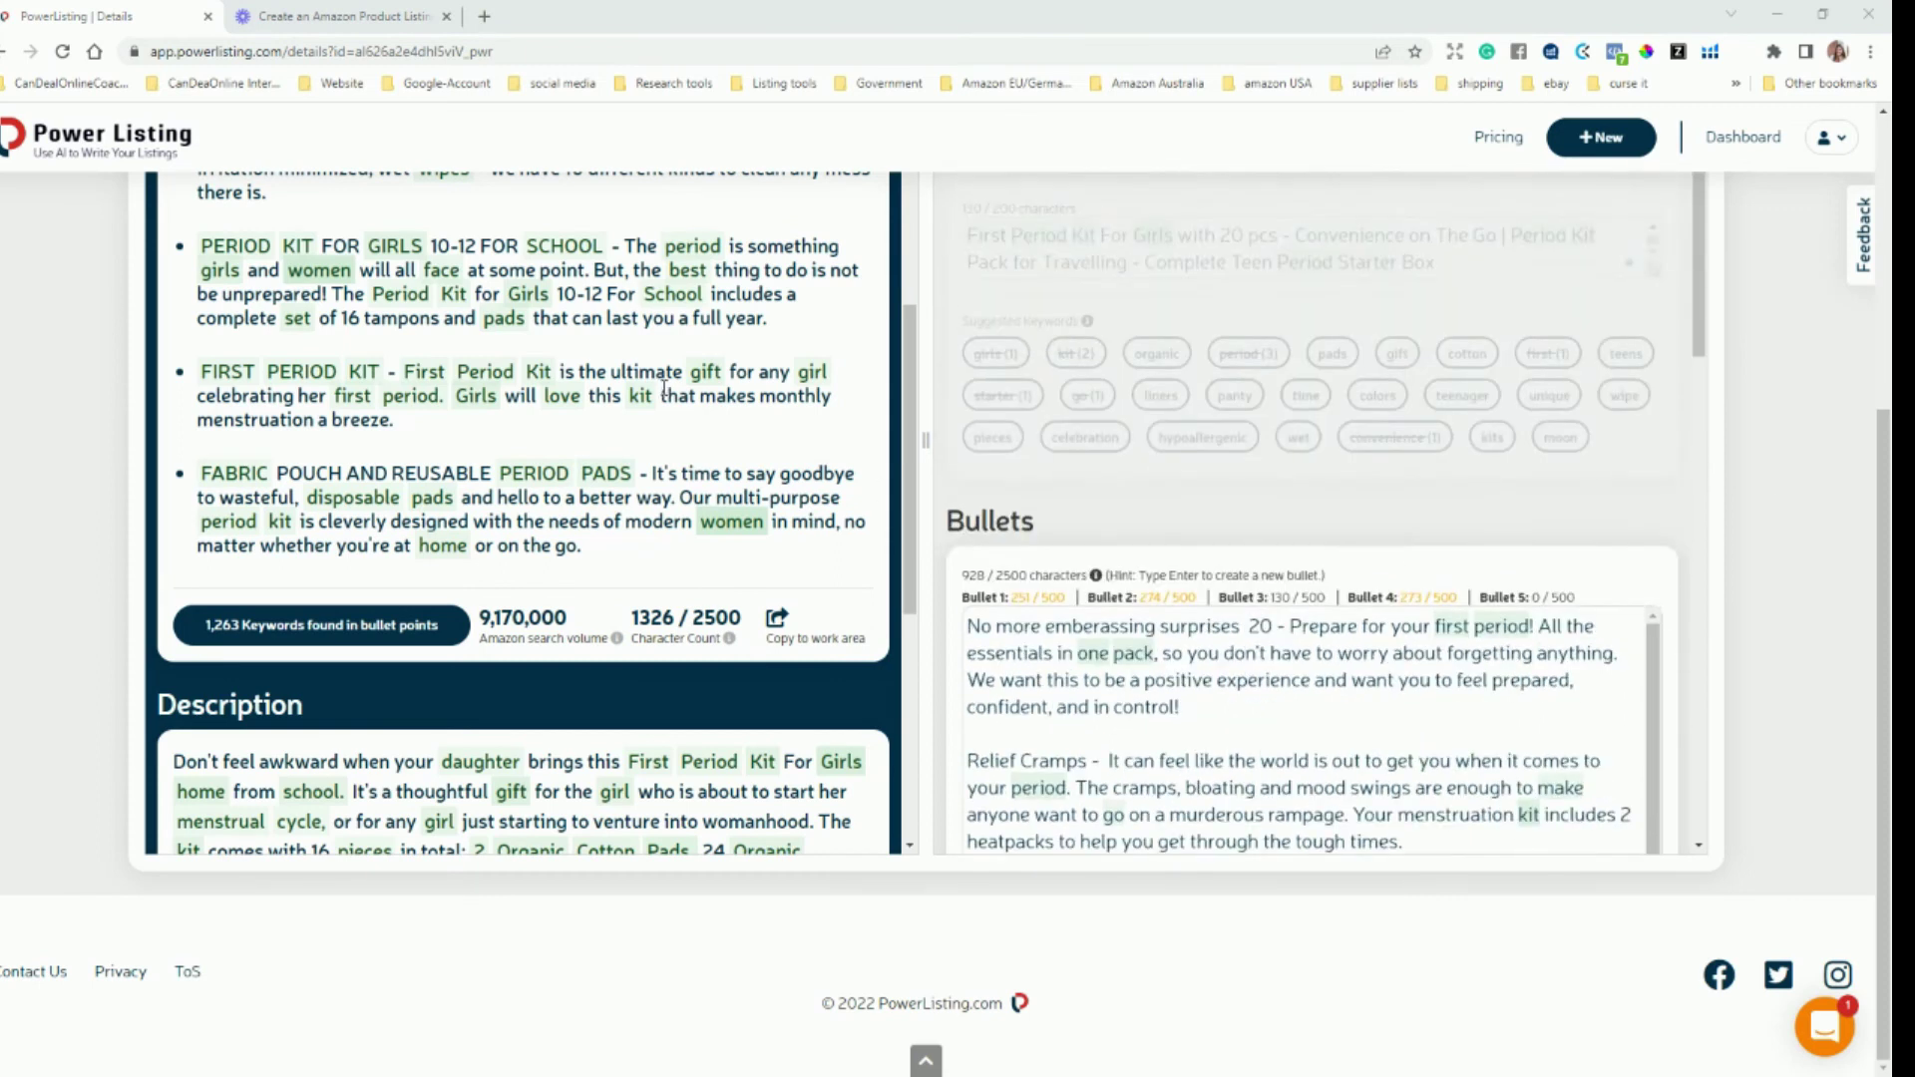
scroll(665, 389, "up", 5)
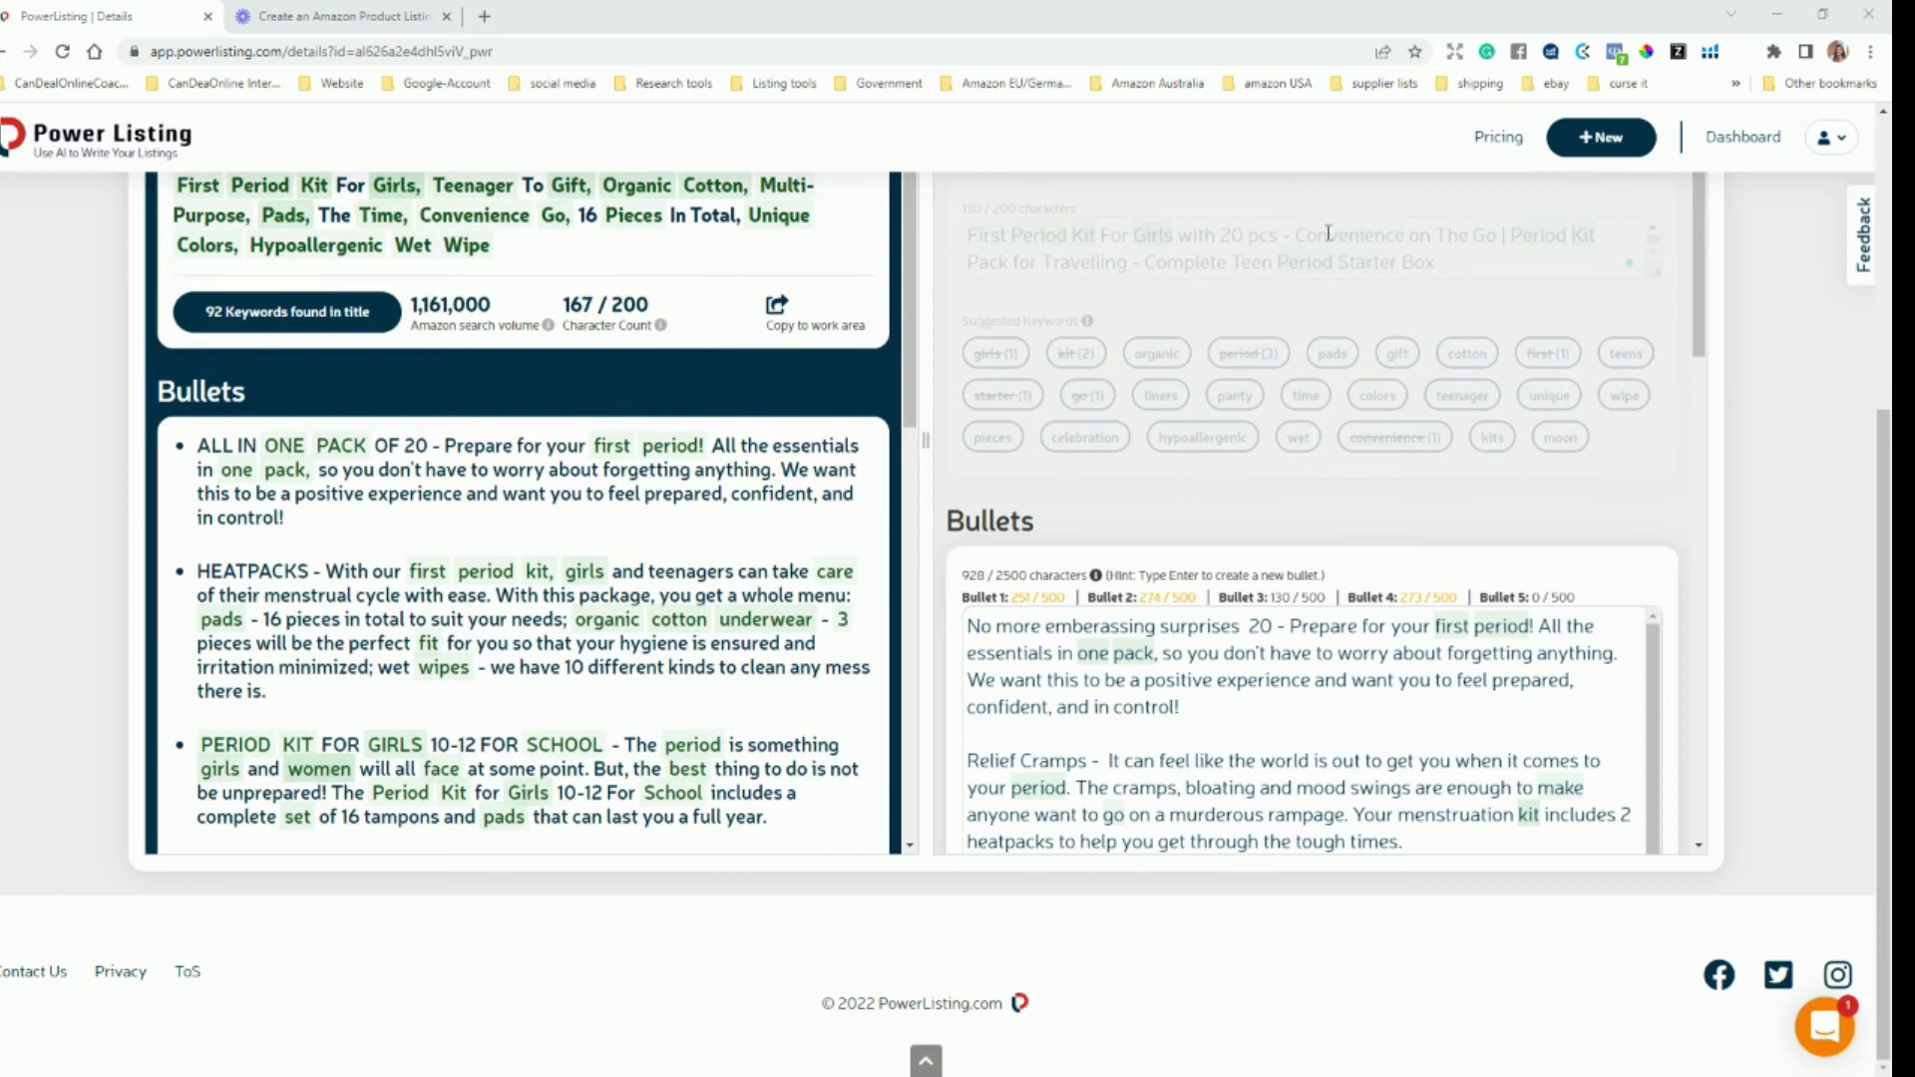
left_click(1329, 236)
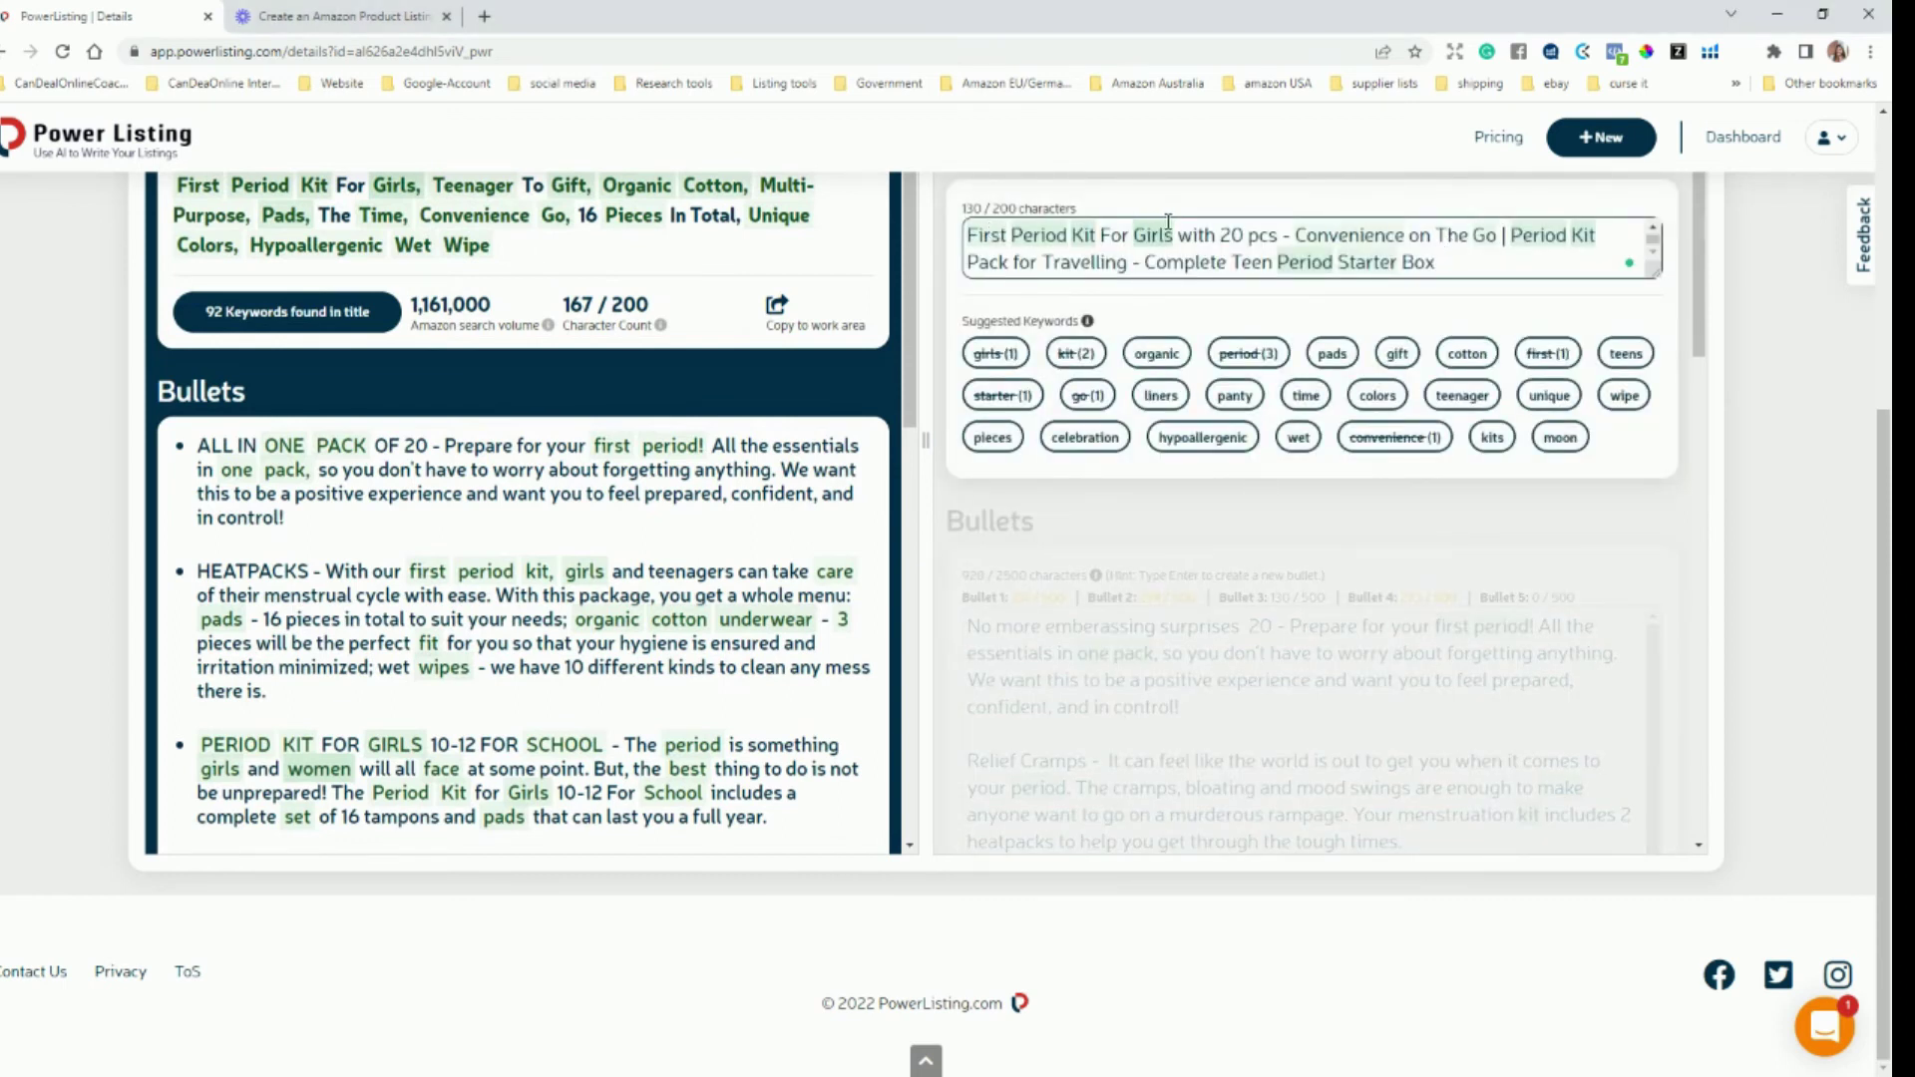
- Review the drafted bullets and description in Your Listing, checking which suggested keywords each section uses
scroll(1386, 222, "down", 1)
scroll(1386, 222, "down", 1)
left_click(1388, 449)
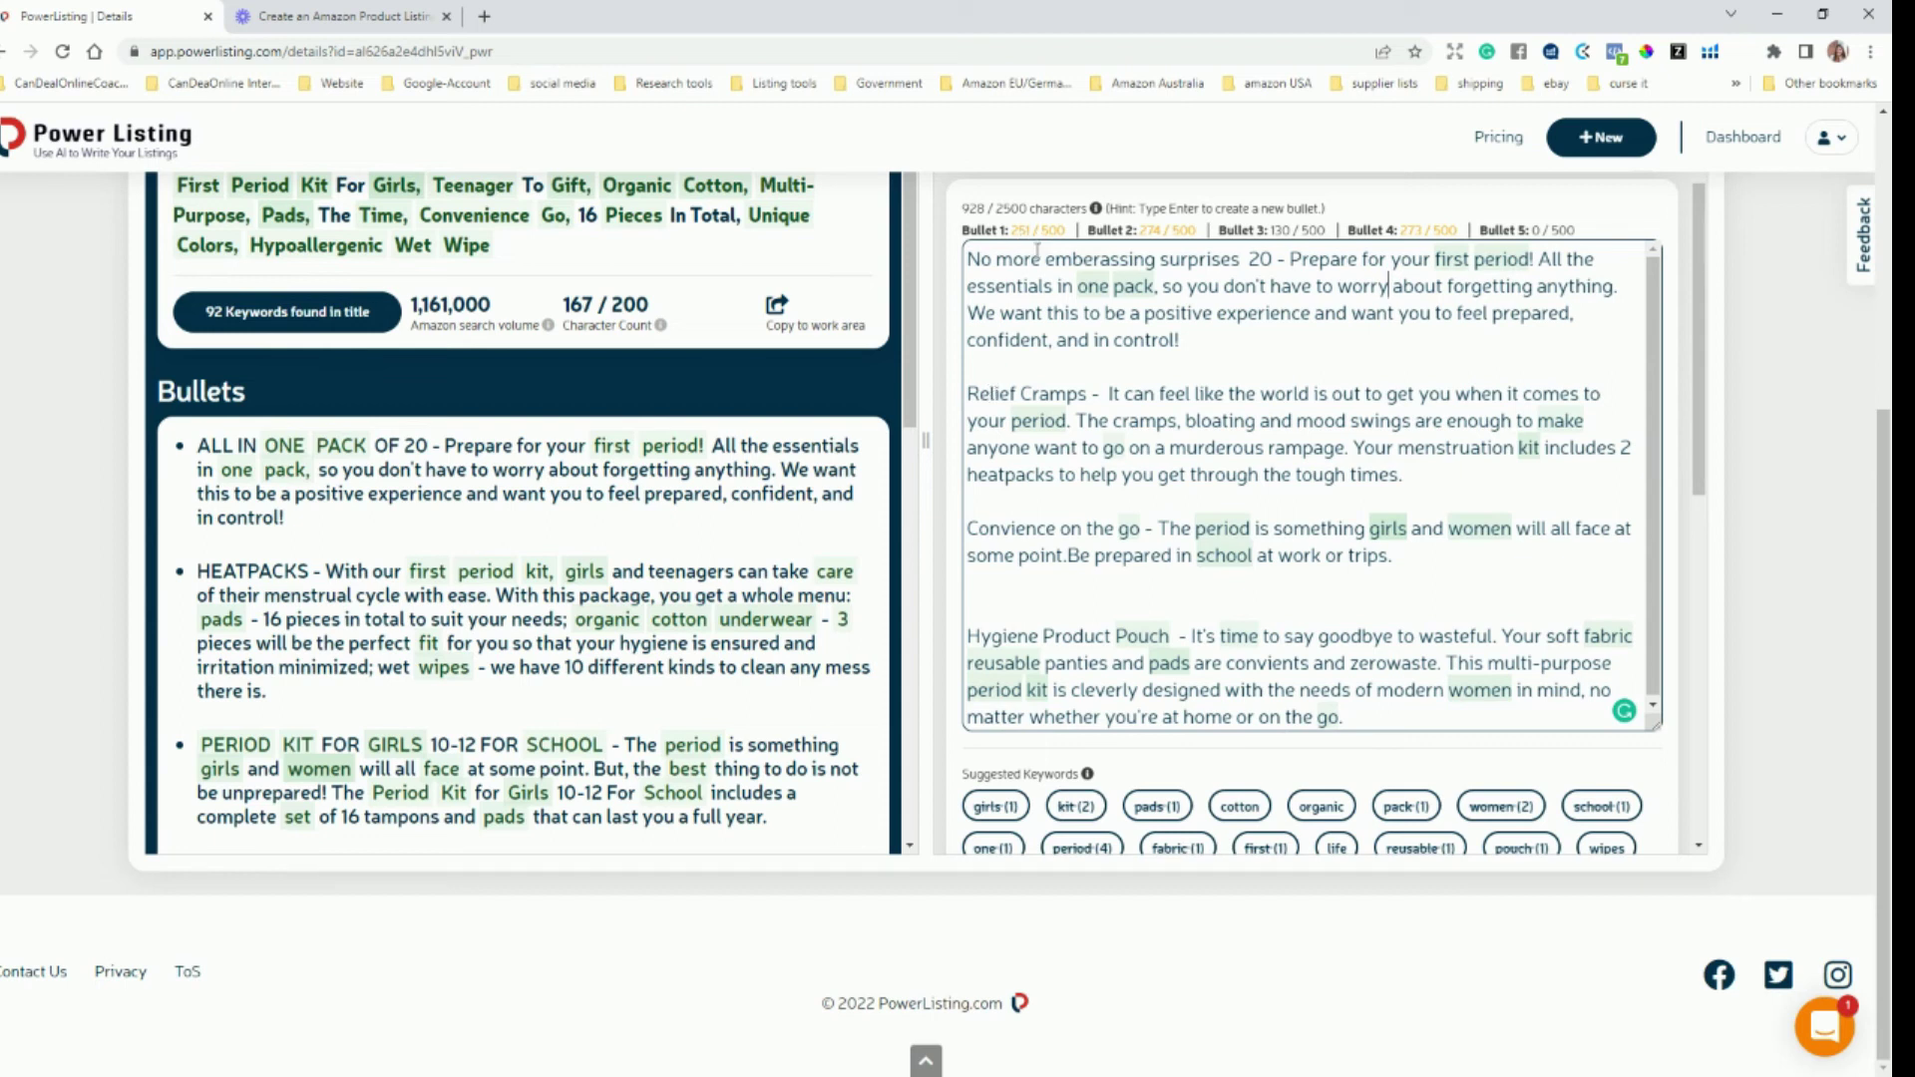
scroll(1136, 453, "down", 2)
scroll(1136, 454, "down", 2)
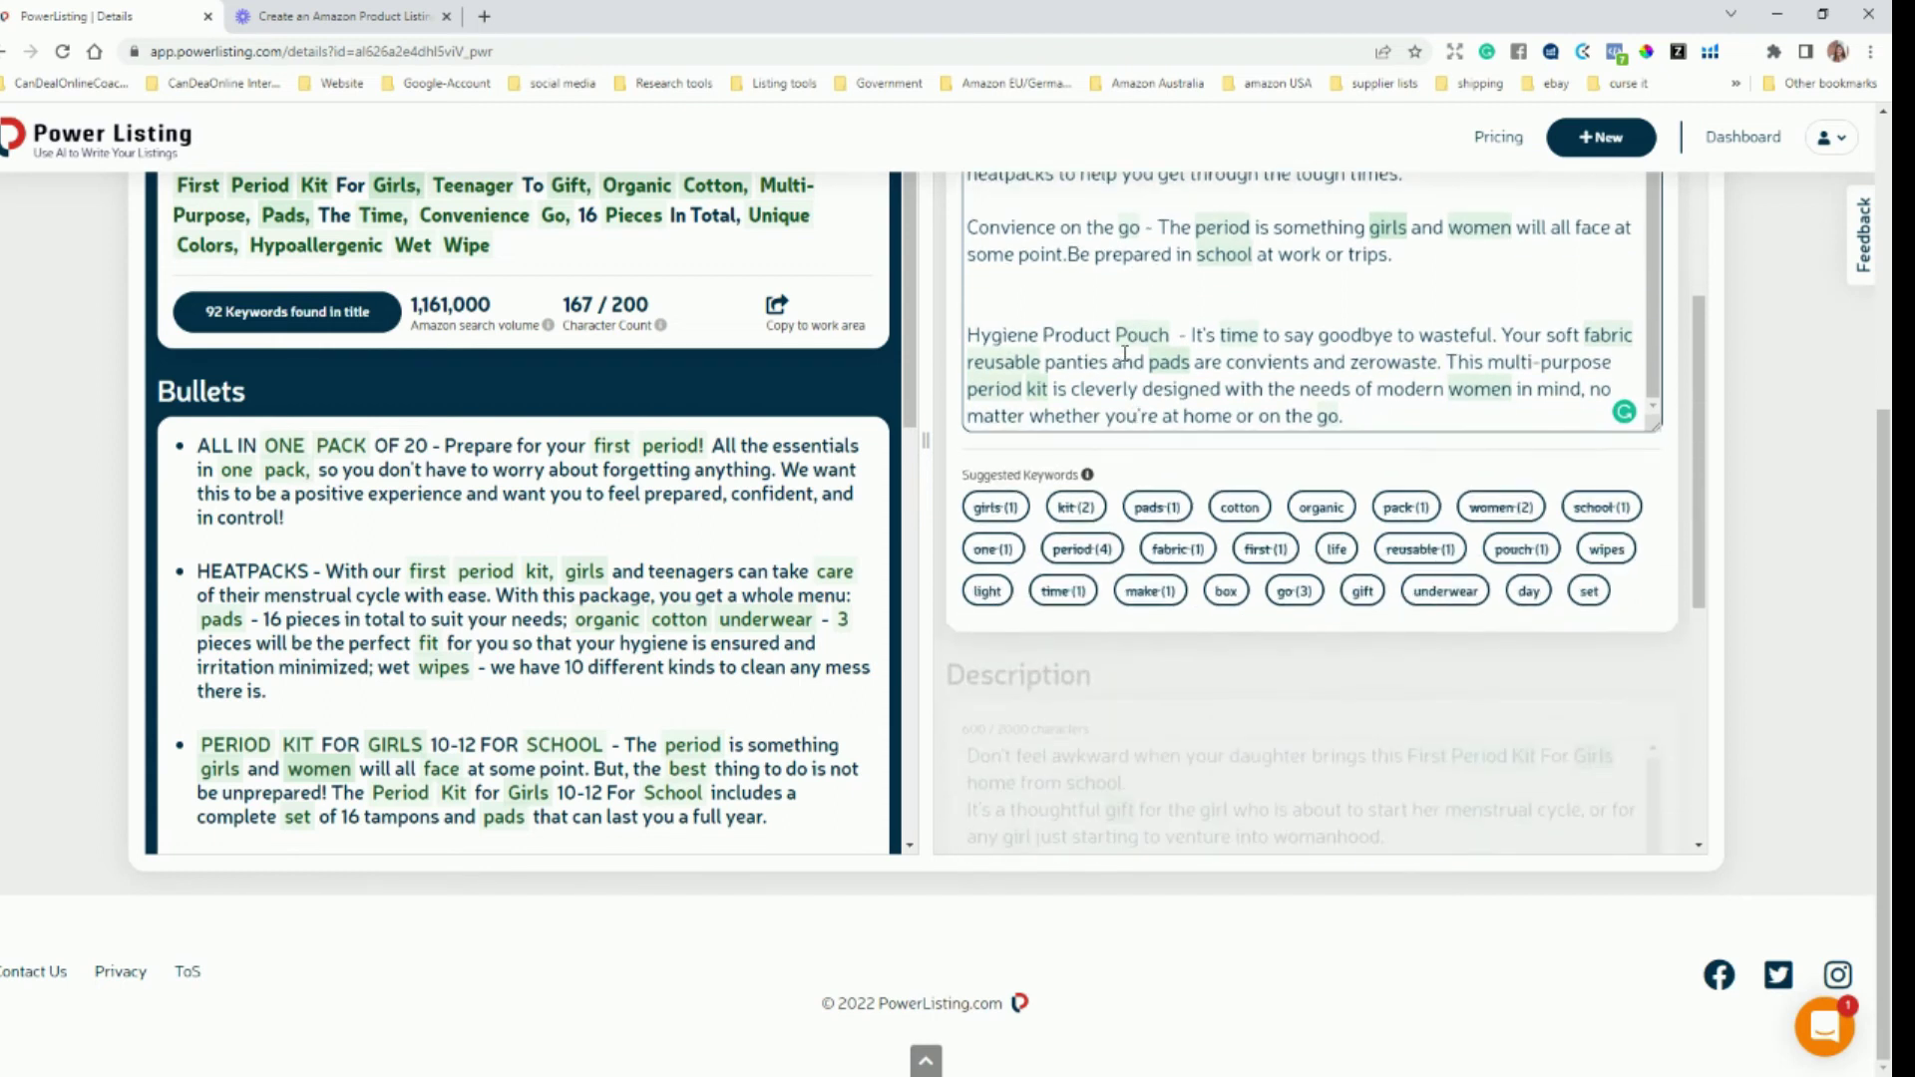
scroll(1110, 326, "up", 1)
scroll(1105, 386, "up", 1)
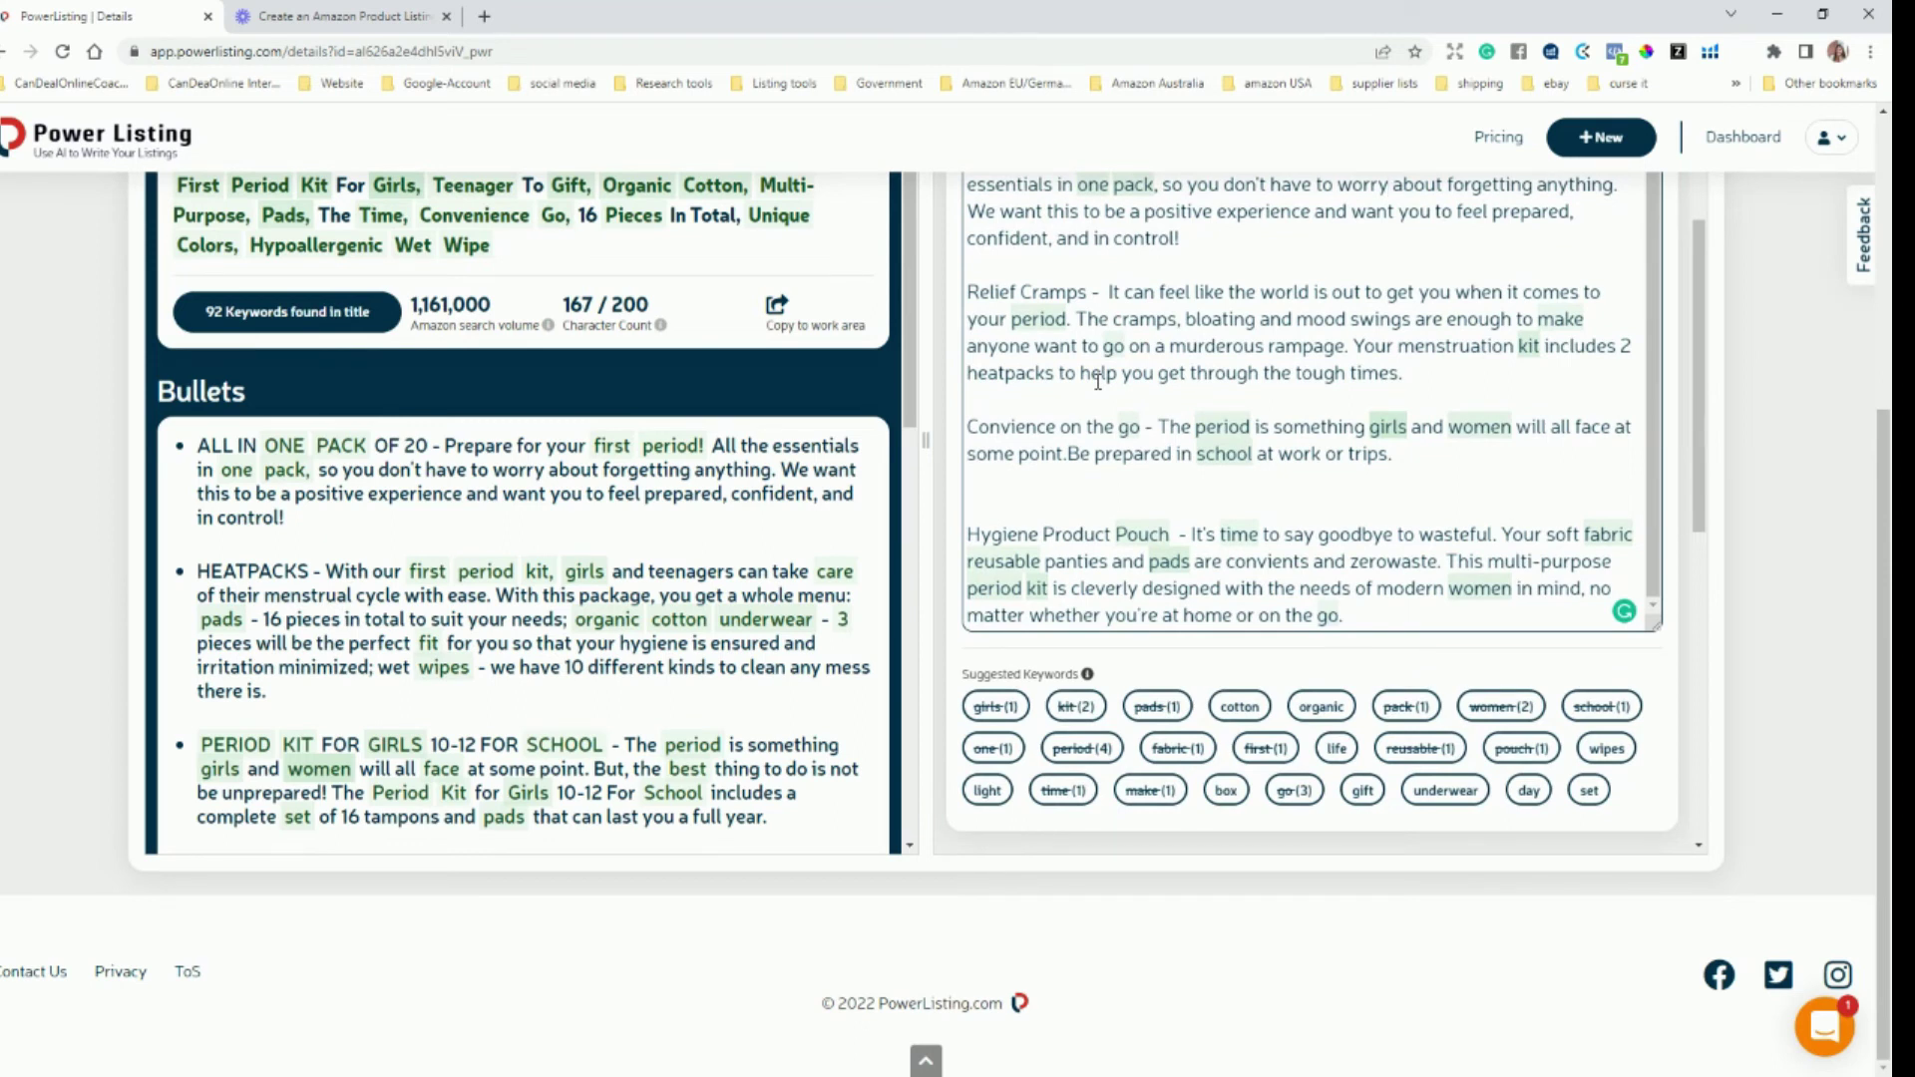
scroll(1098, 381, "down", 3)
scroll(1077, 364, "up", 4)
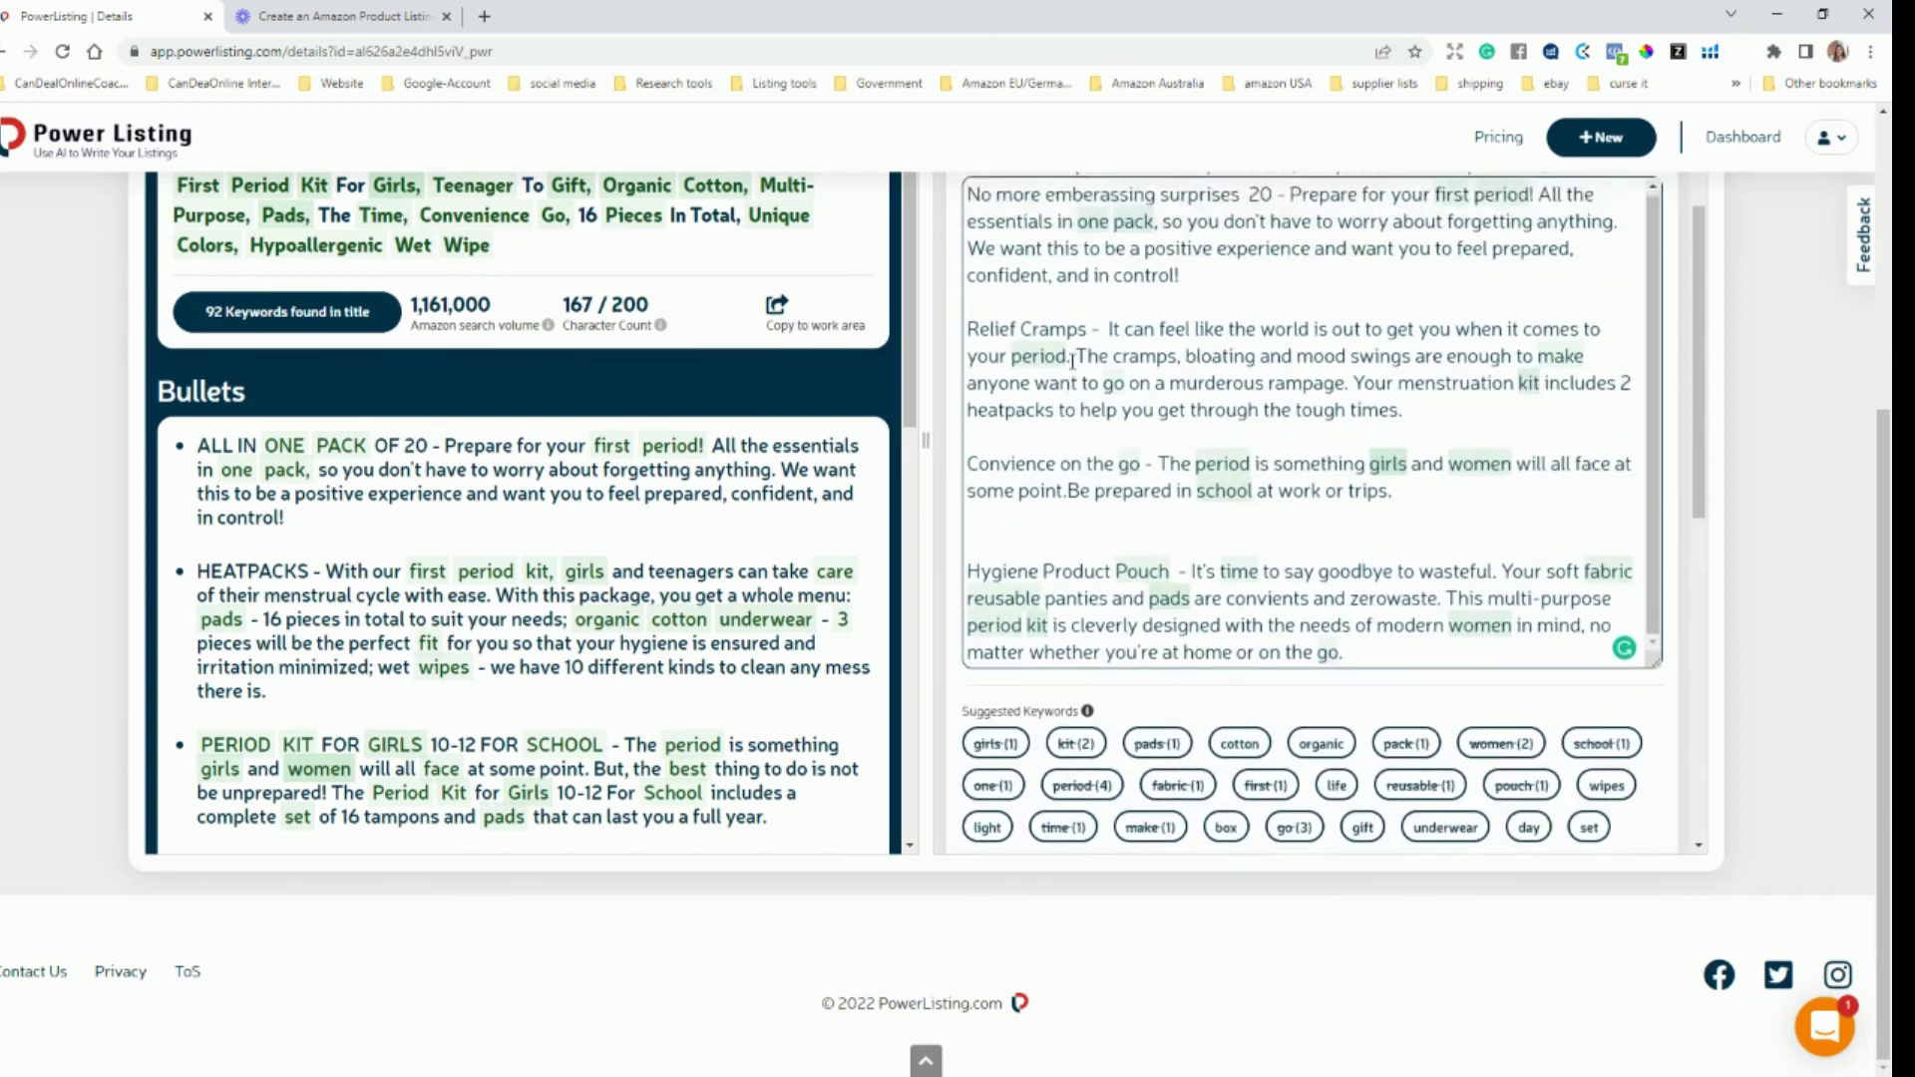
scroll(1072, 359, "up", 3)
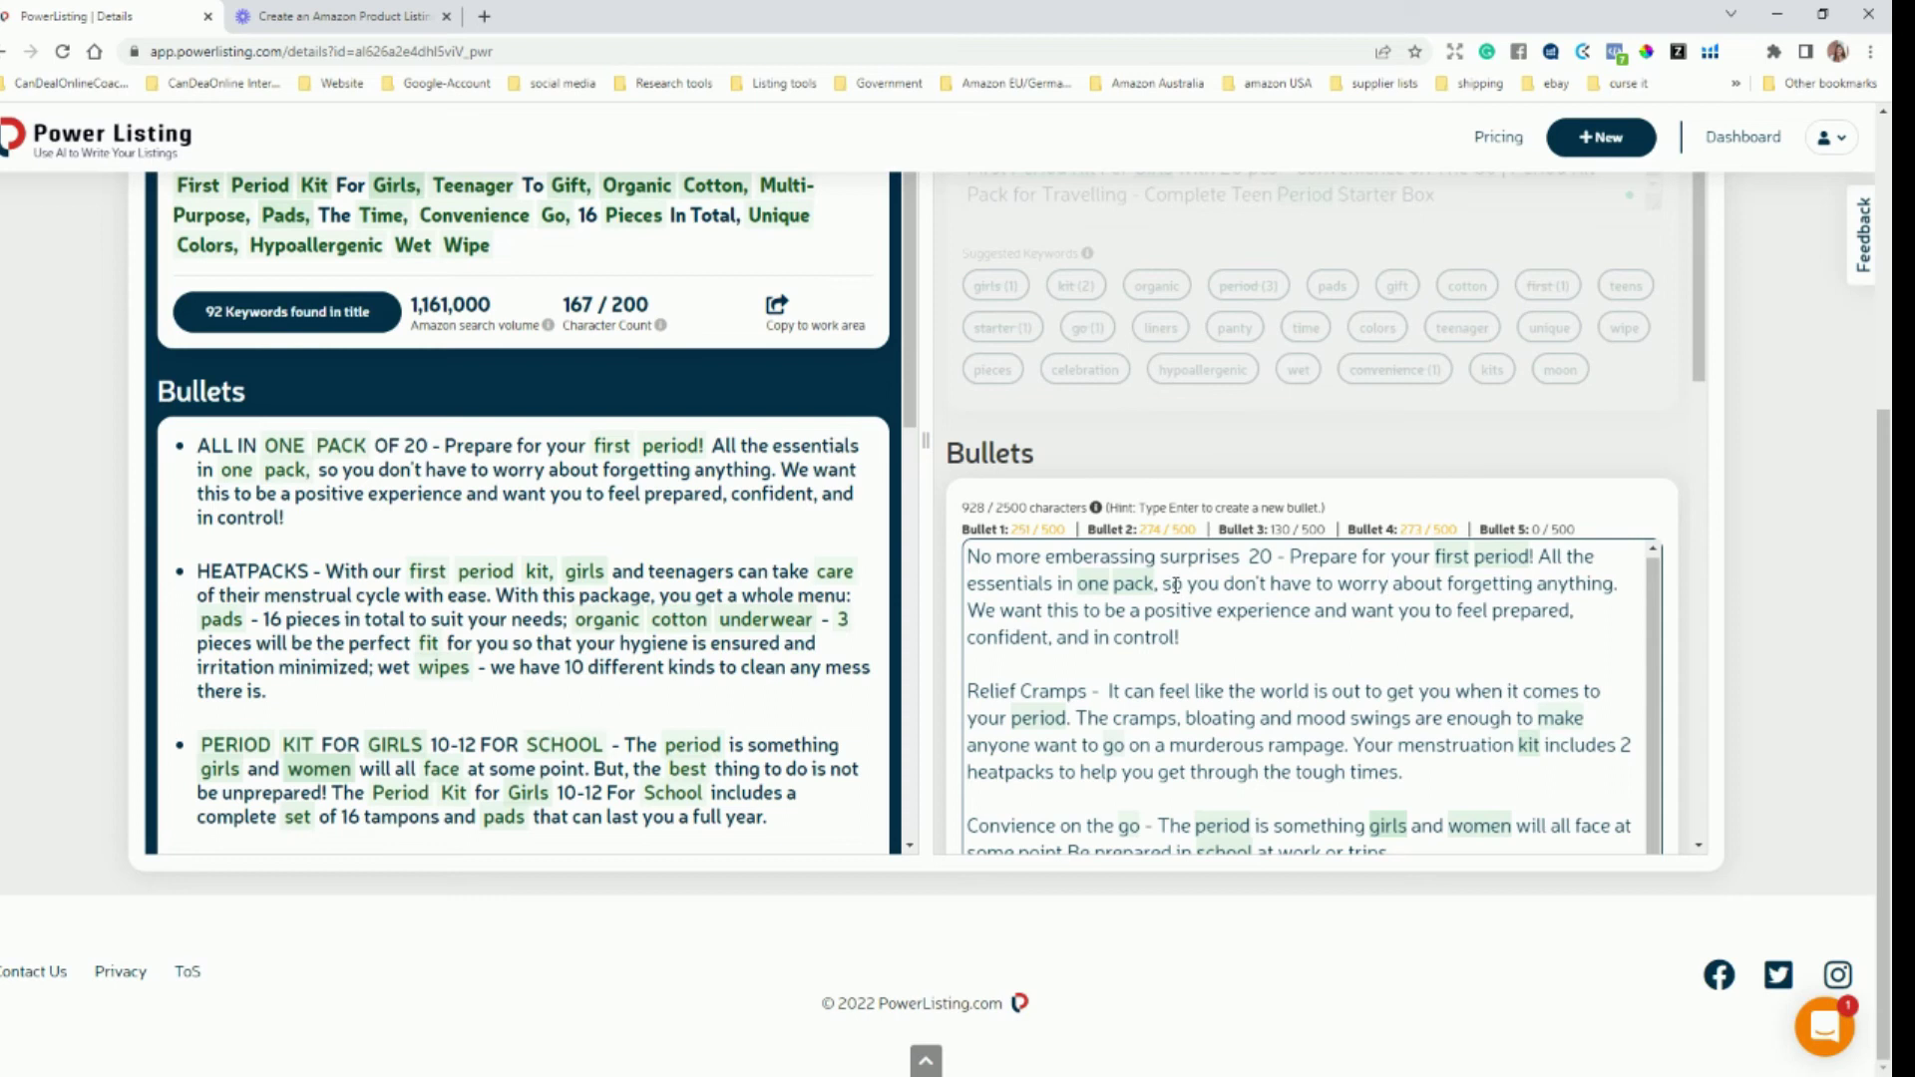
scroll(1182, 596, "down", 6)
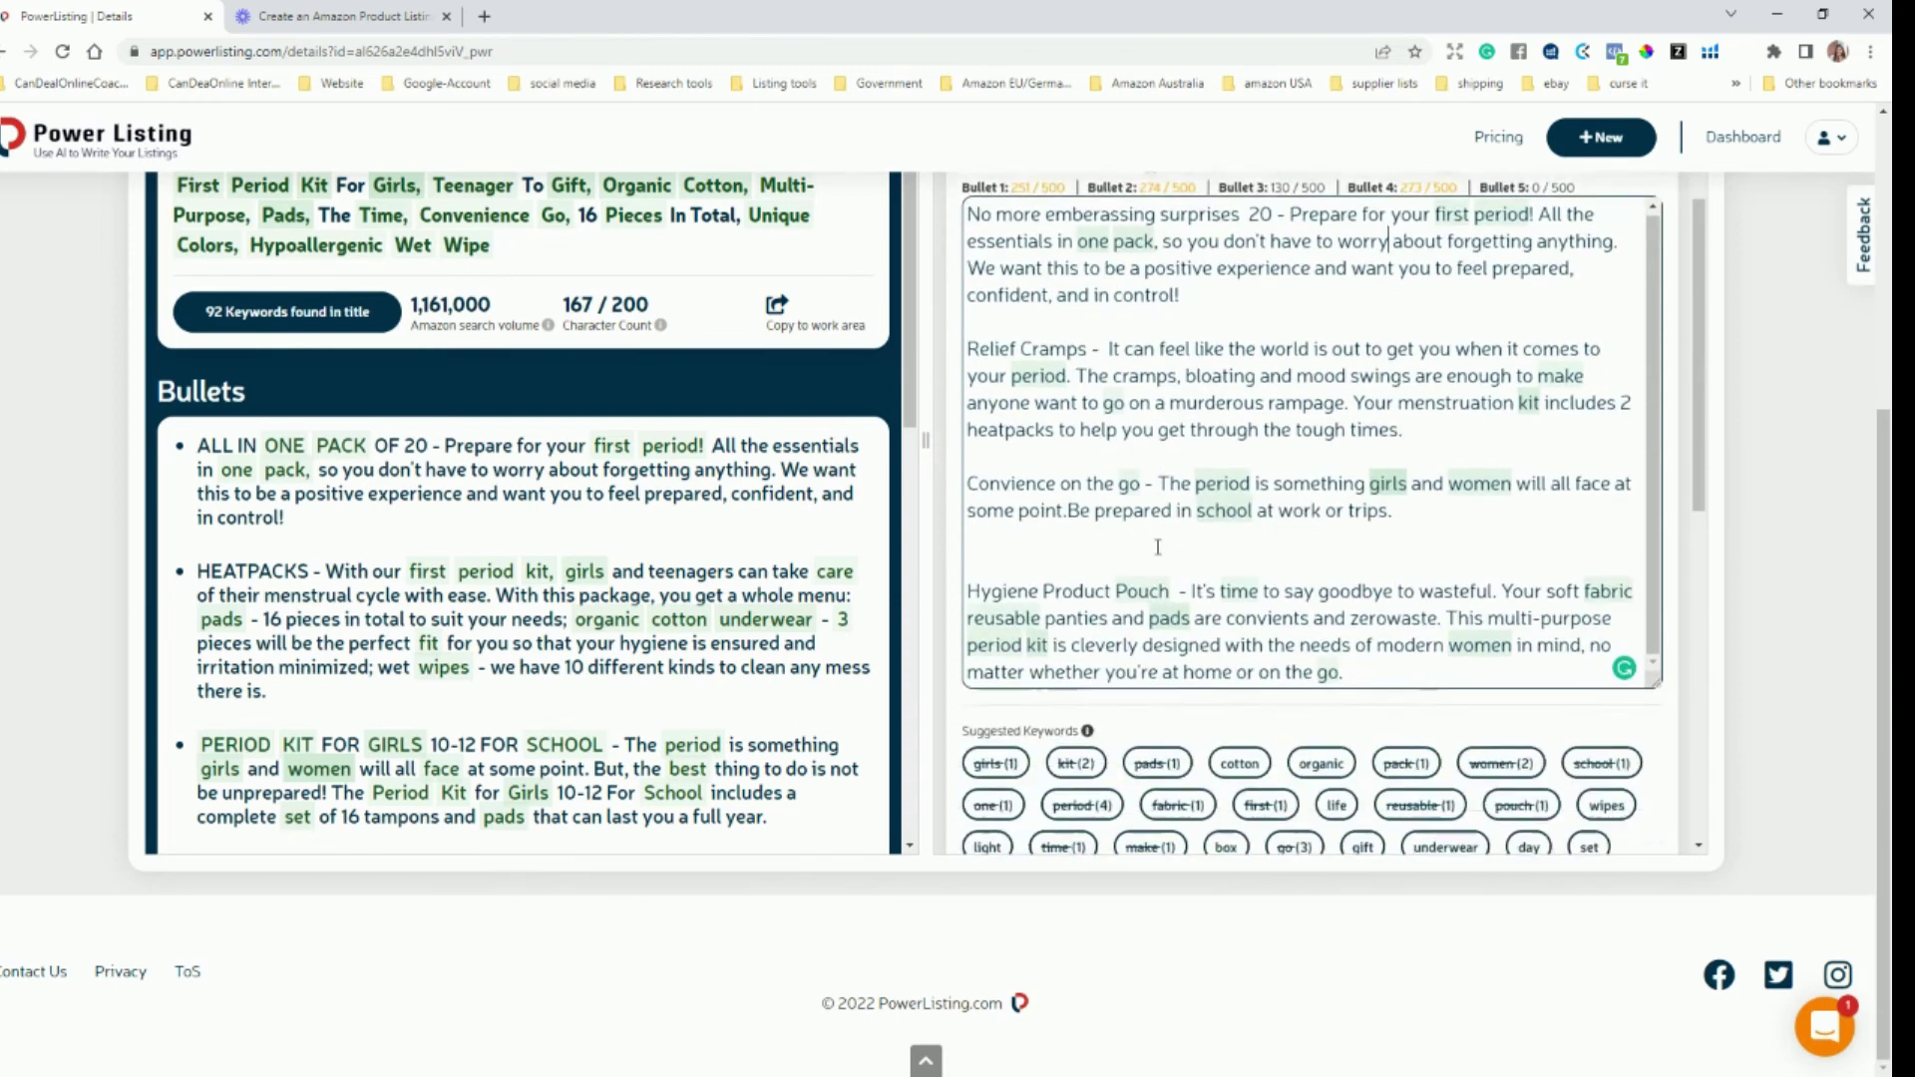
scroll(1197, 637, "down", 3)
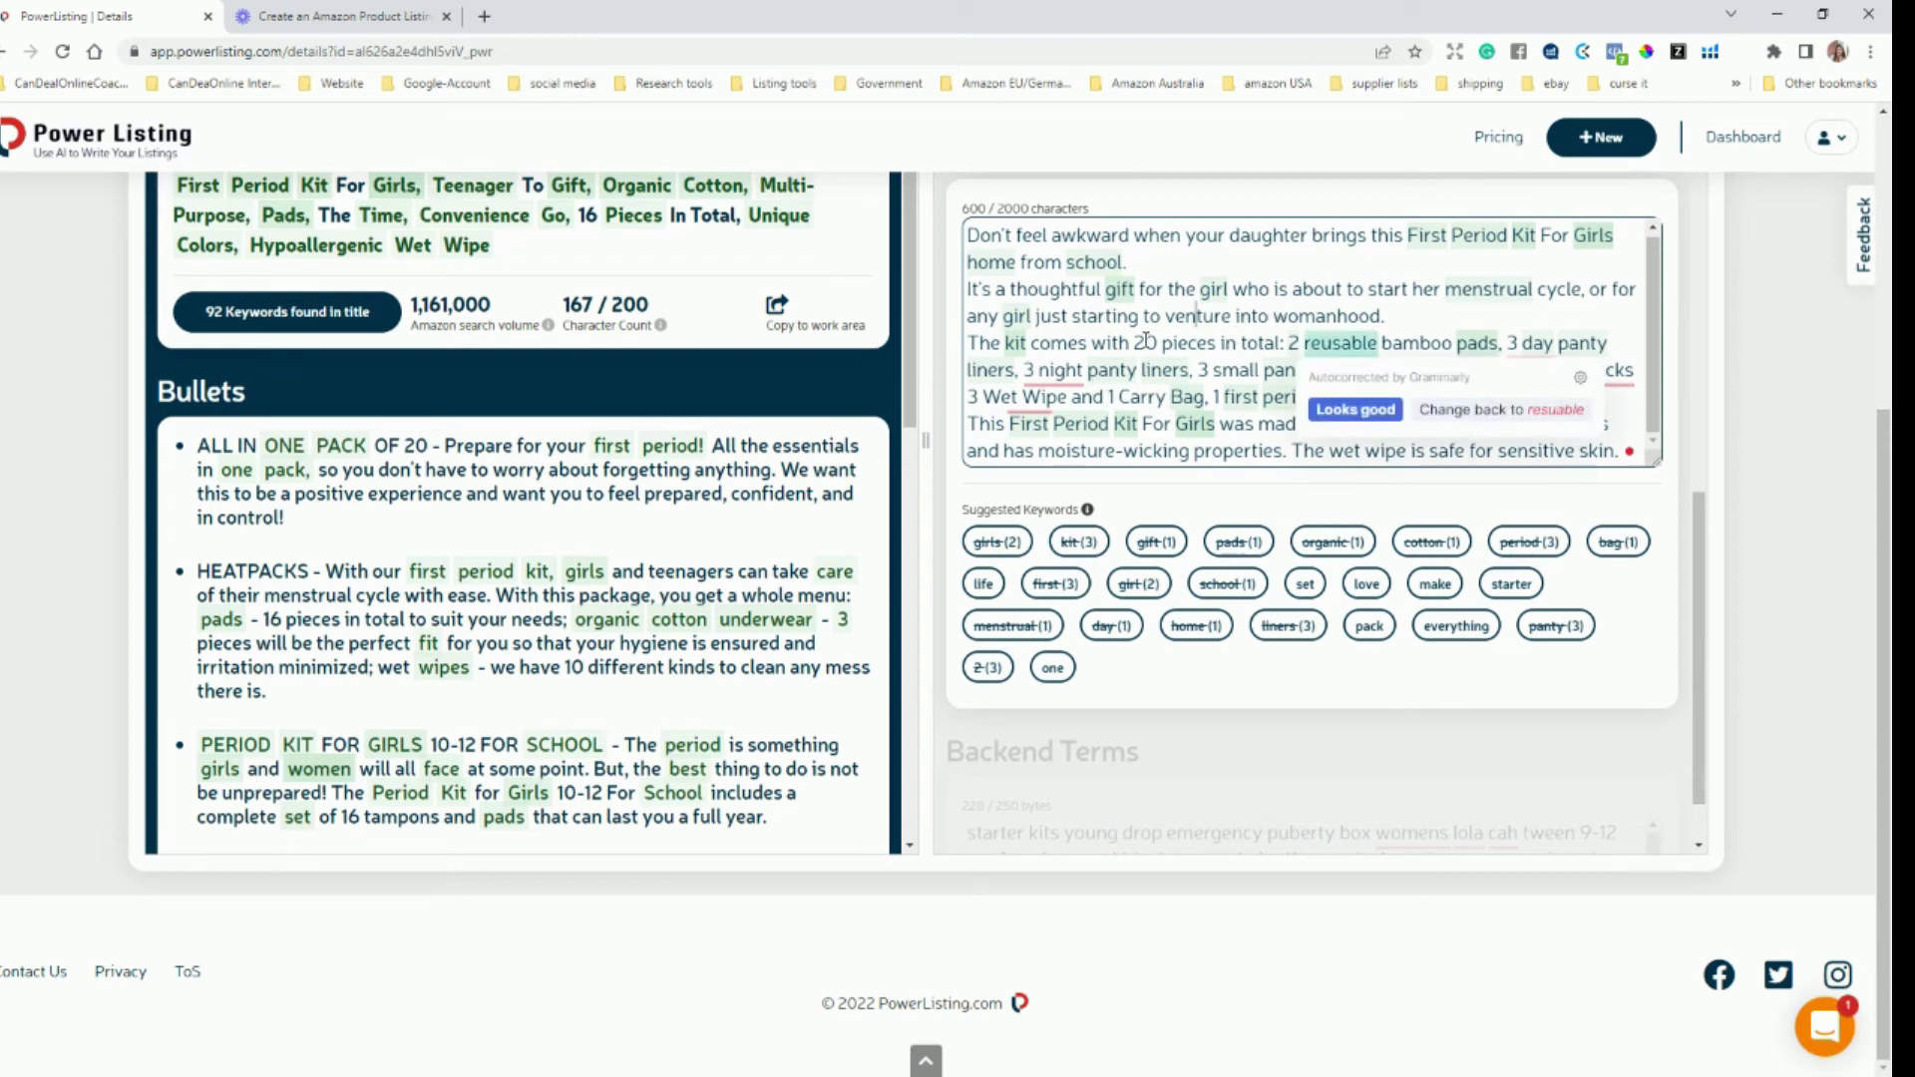
scroll(1201, 418, "down", 1)
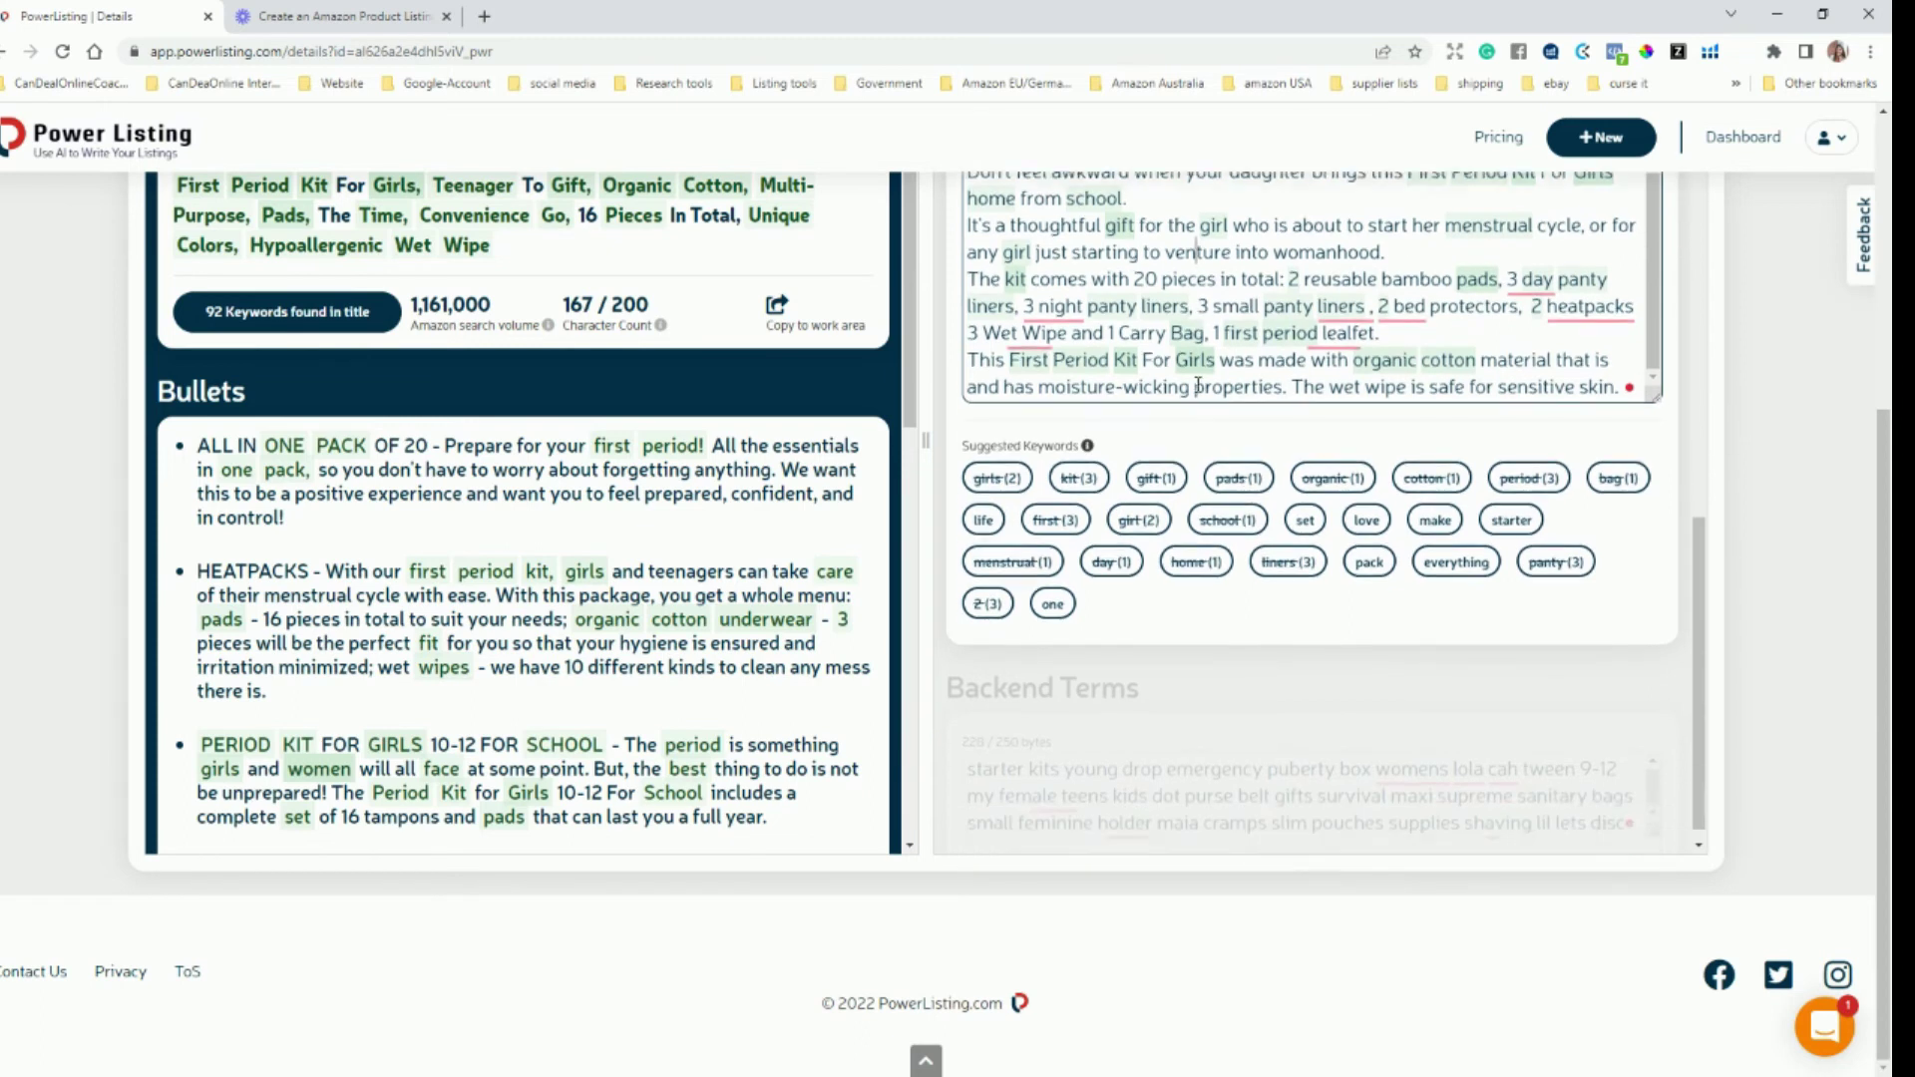
- Replace "starter kits" with "primer periodo" at the start of the Backend Terms in Your Listing
left_click(1162, 750)
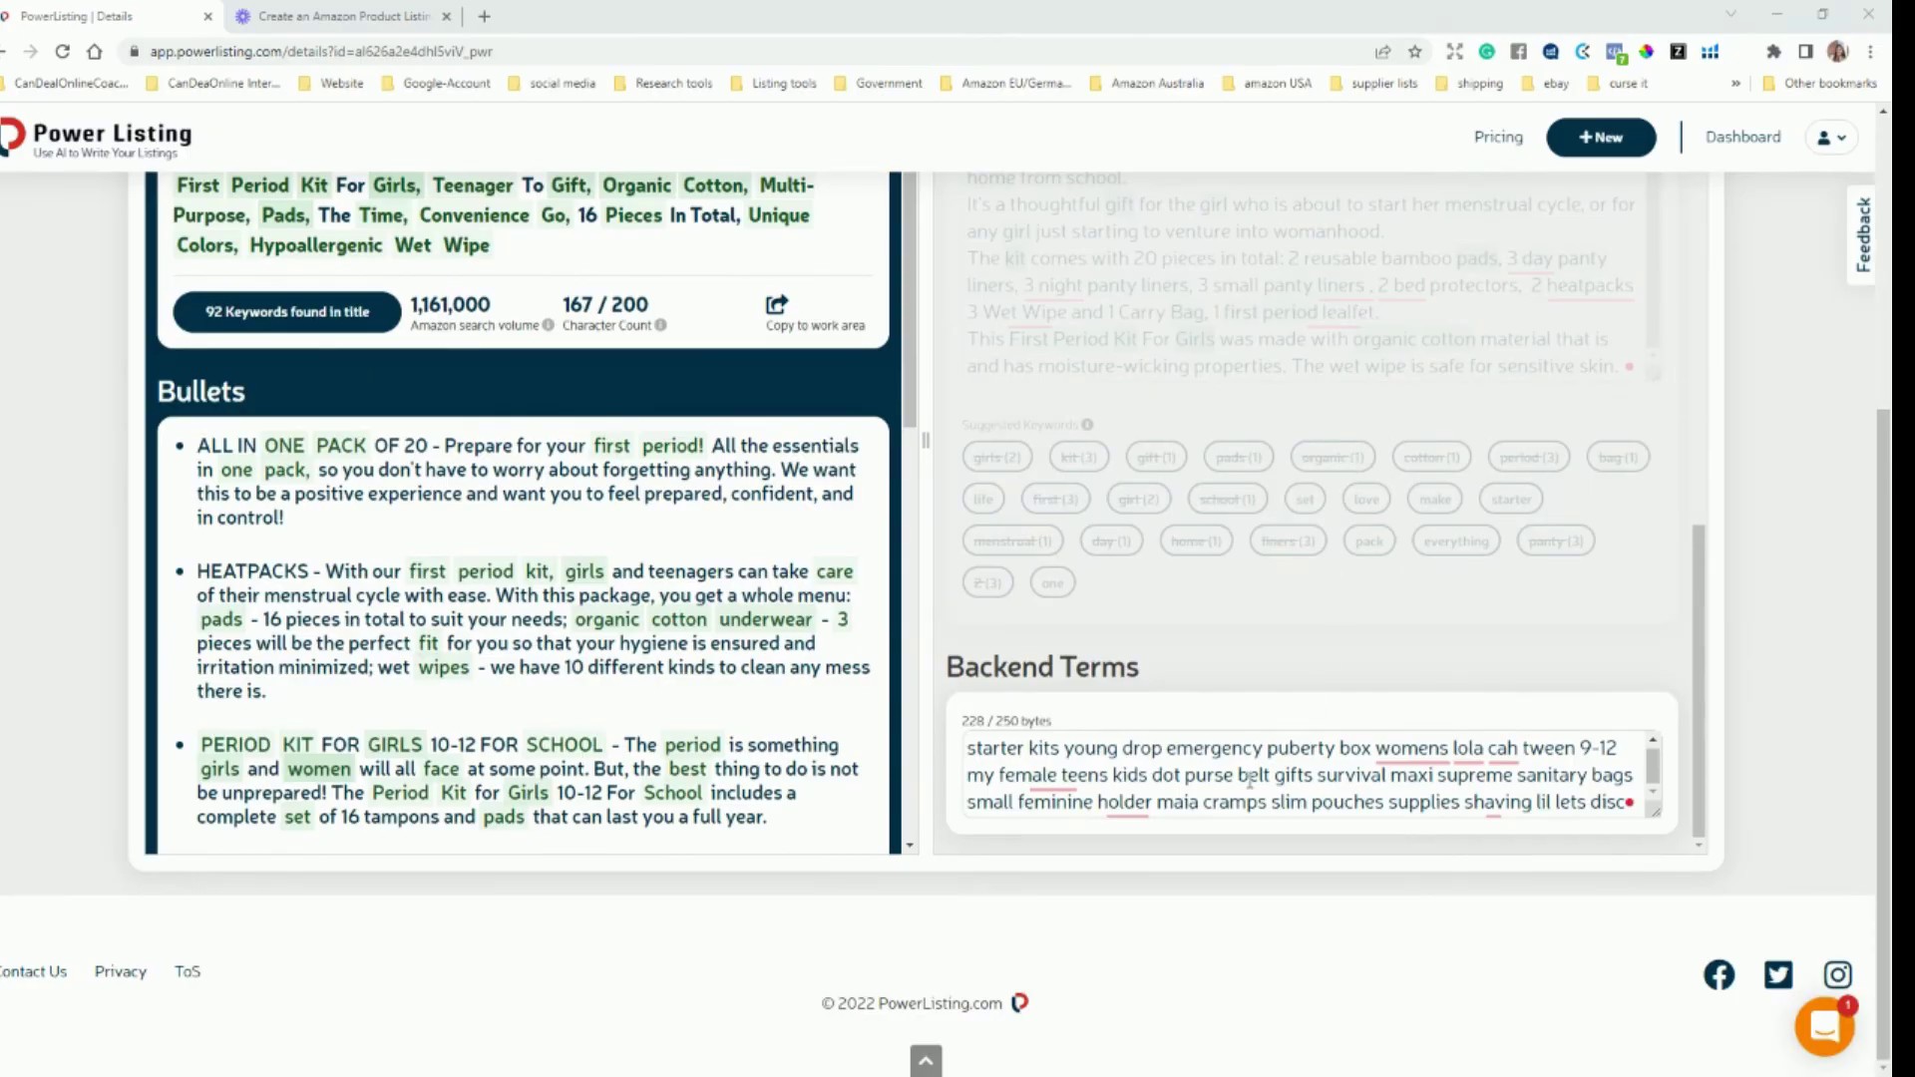
left_click(1651, 805)
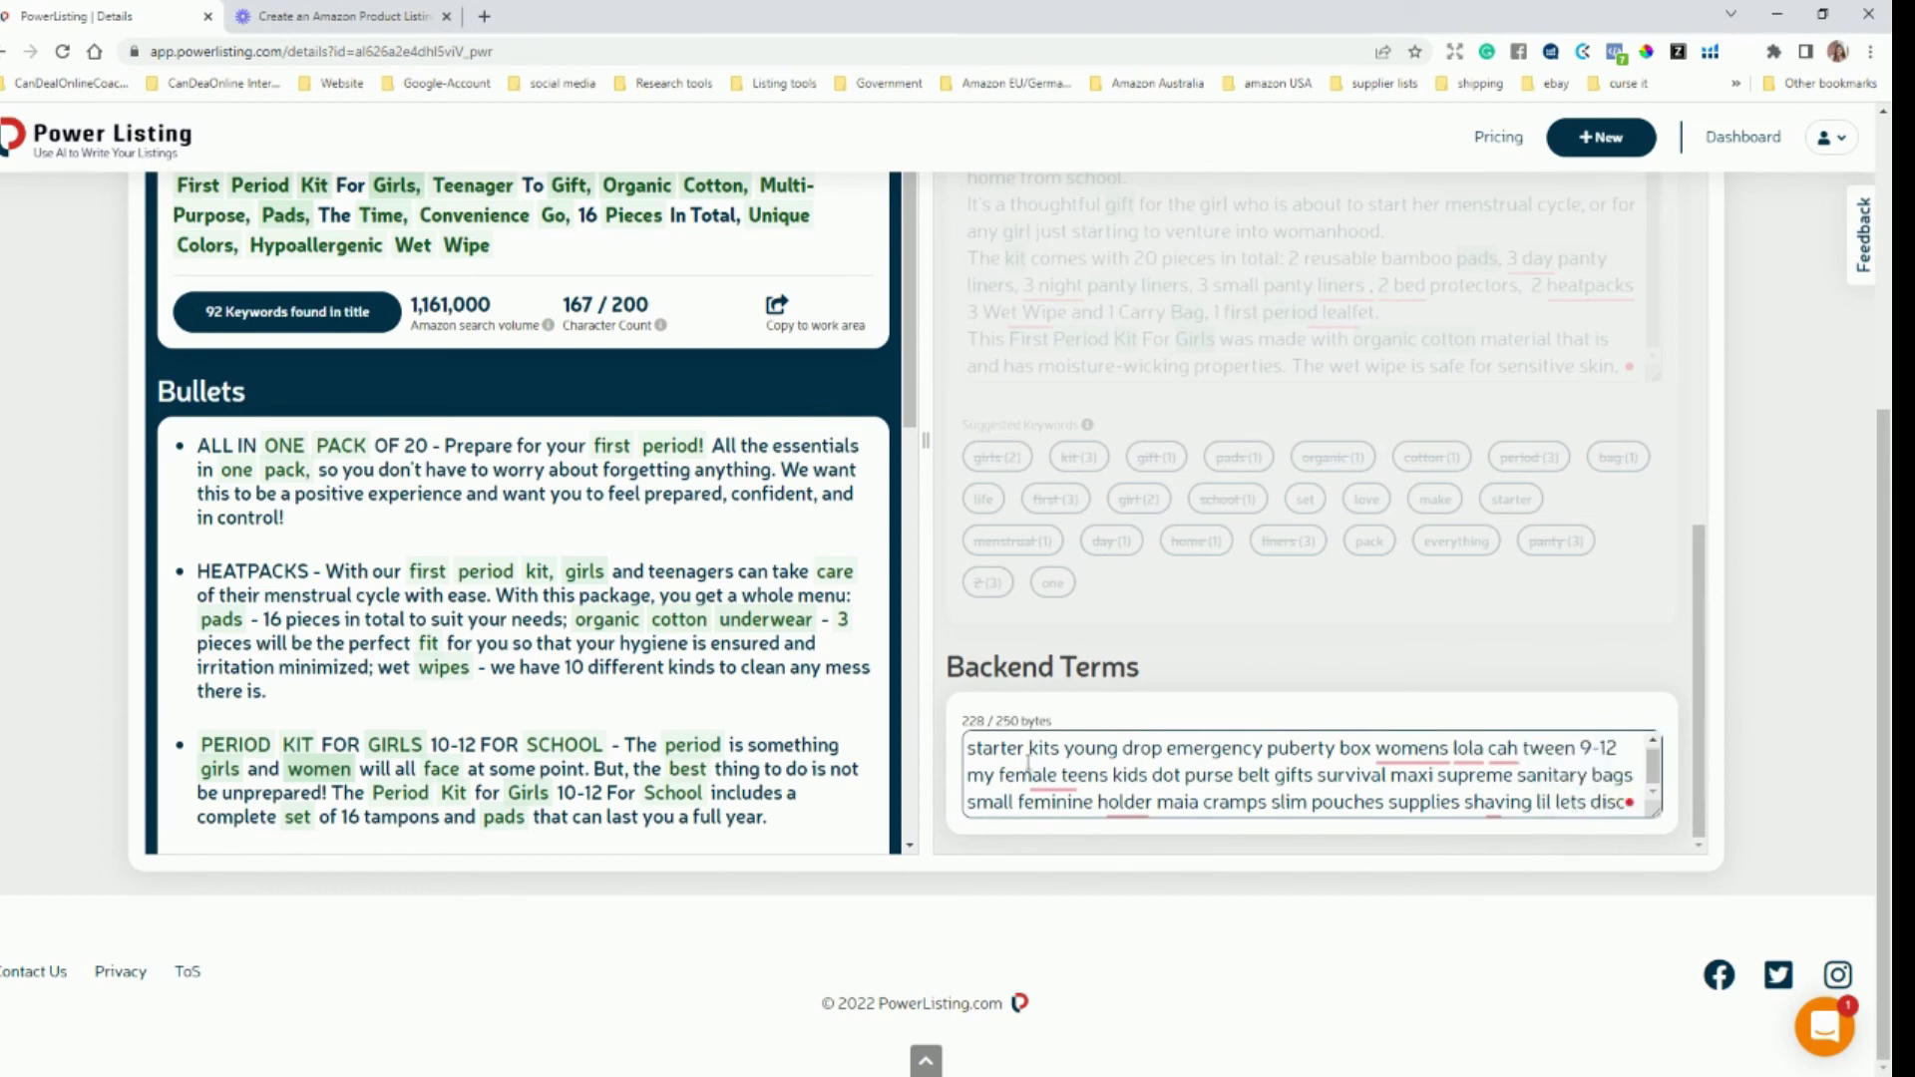
left_click_drag(1061, 746, 960, 753)
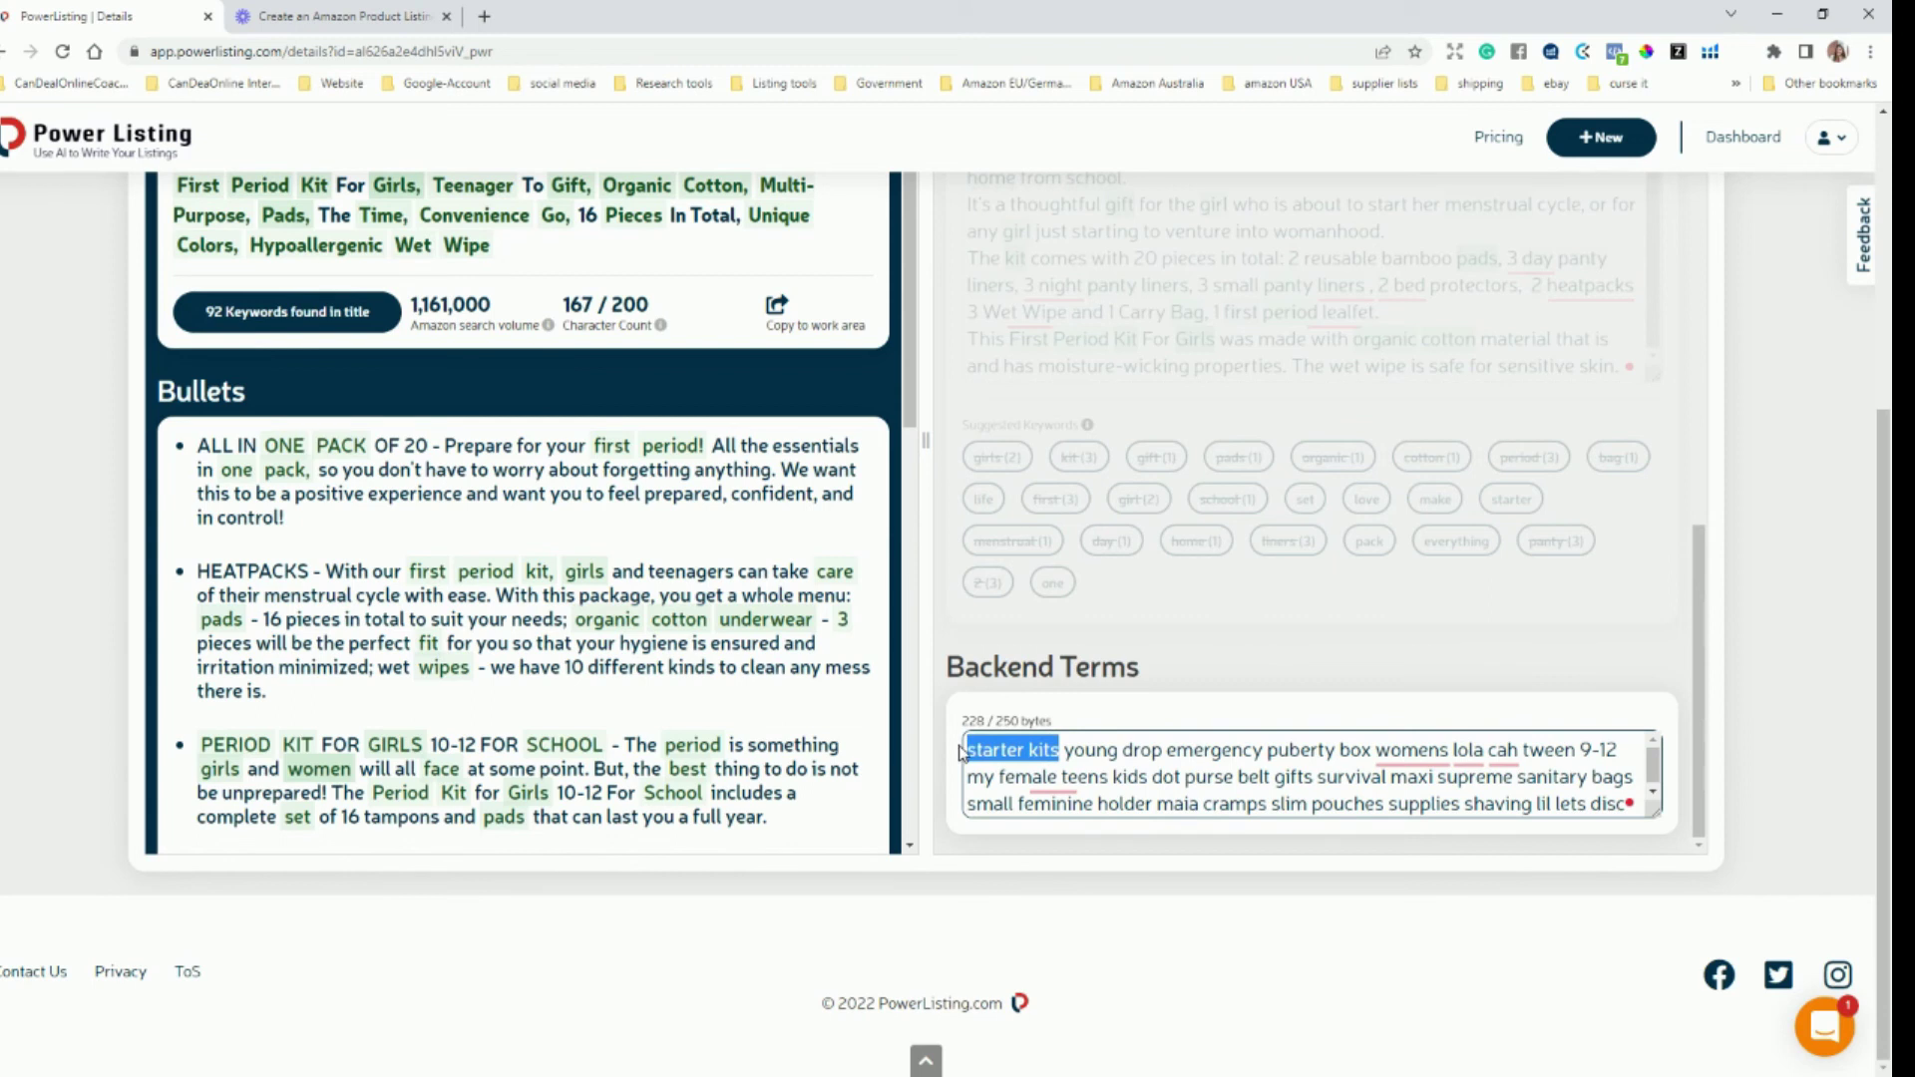
type("primer")
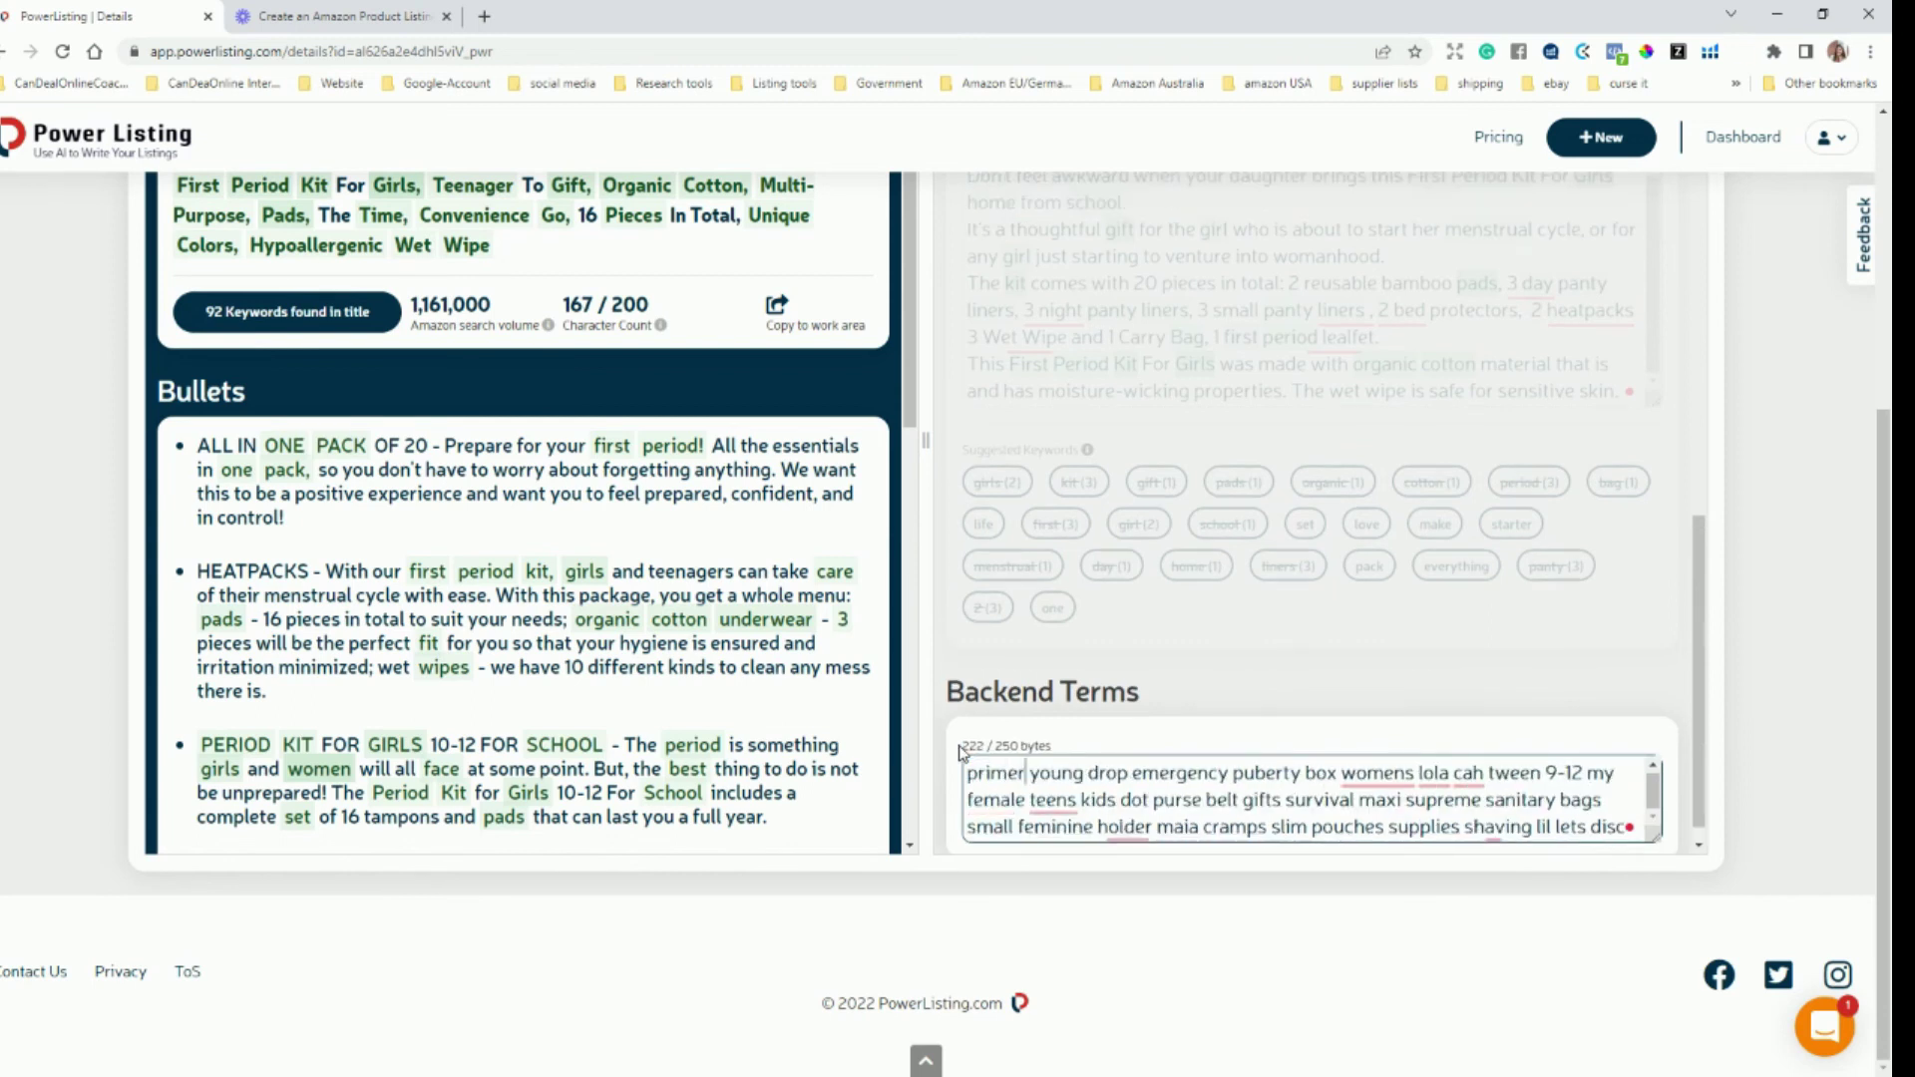
type(" peri")
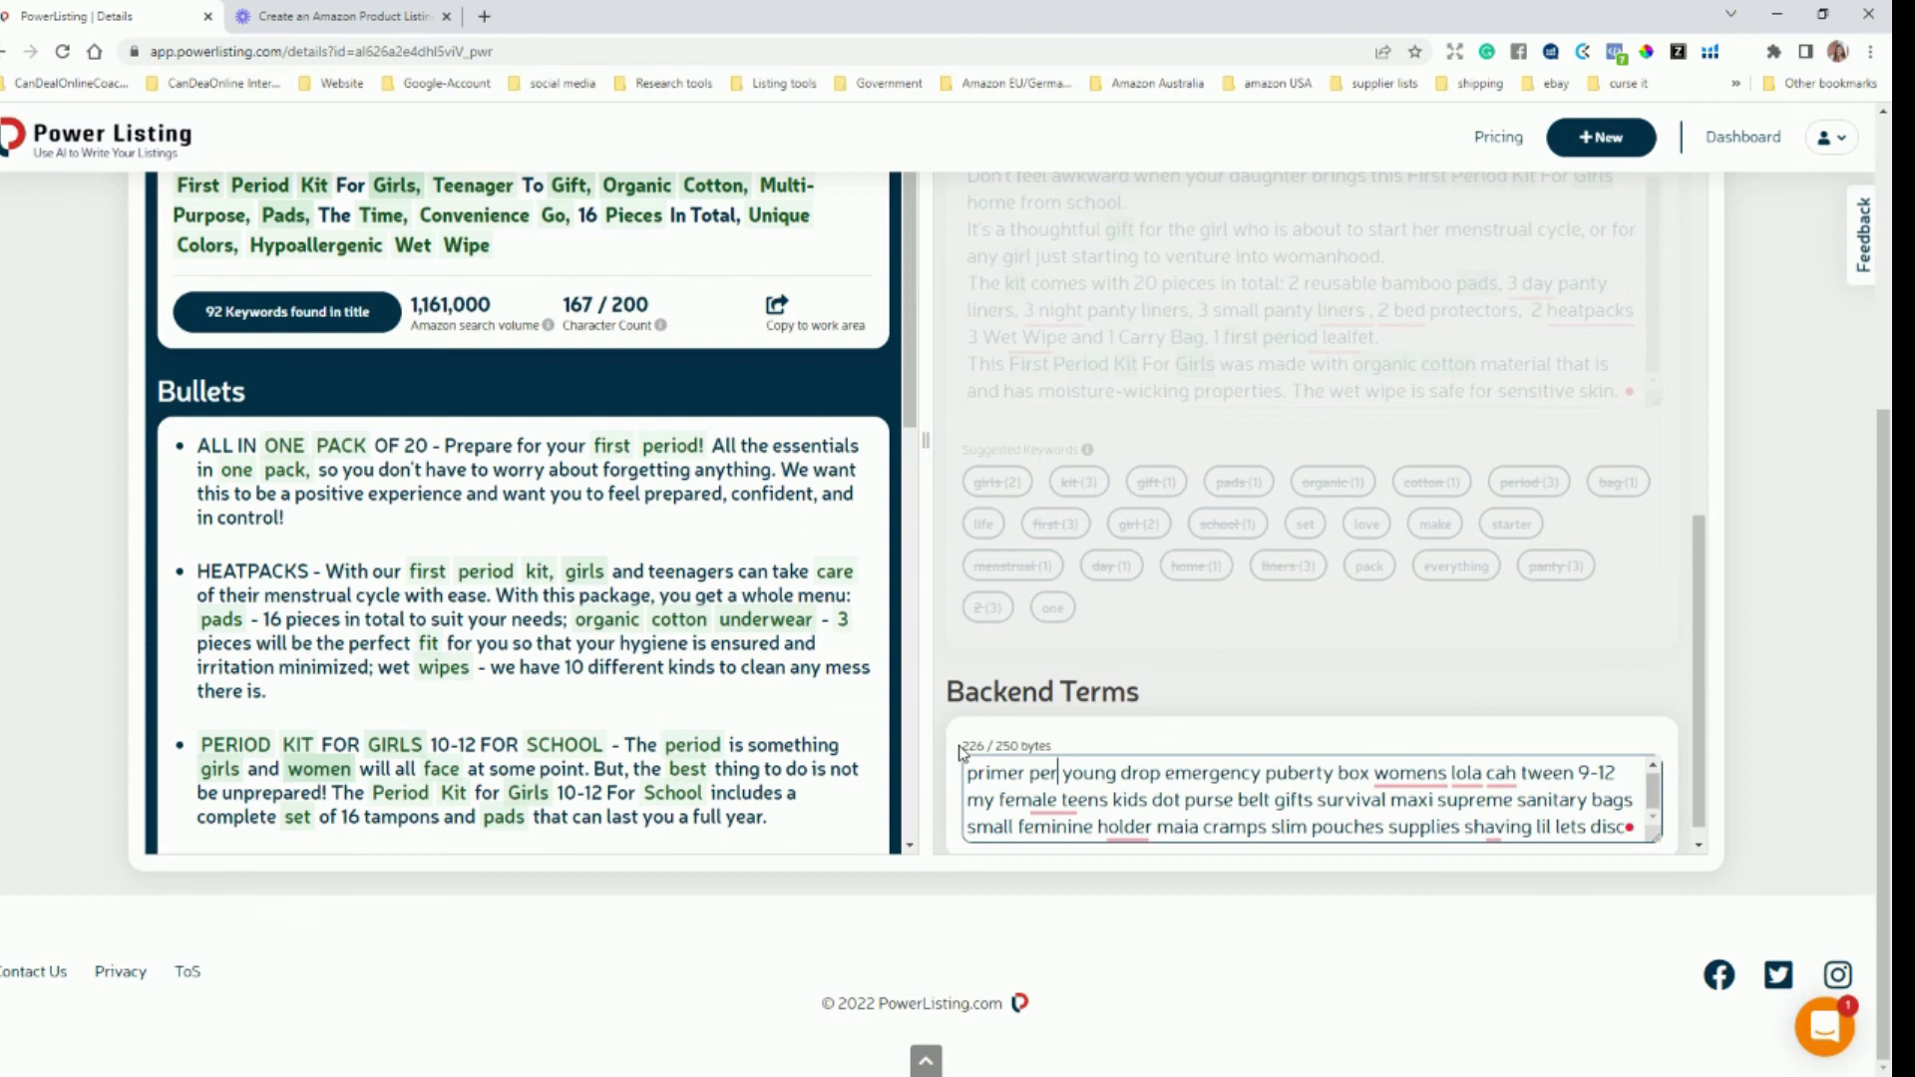
type("odo")
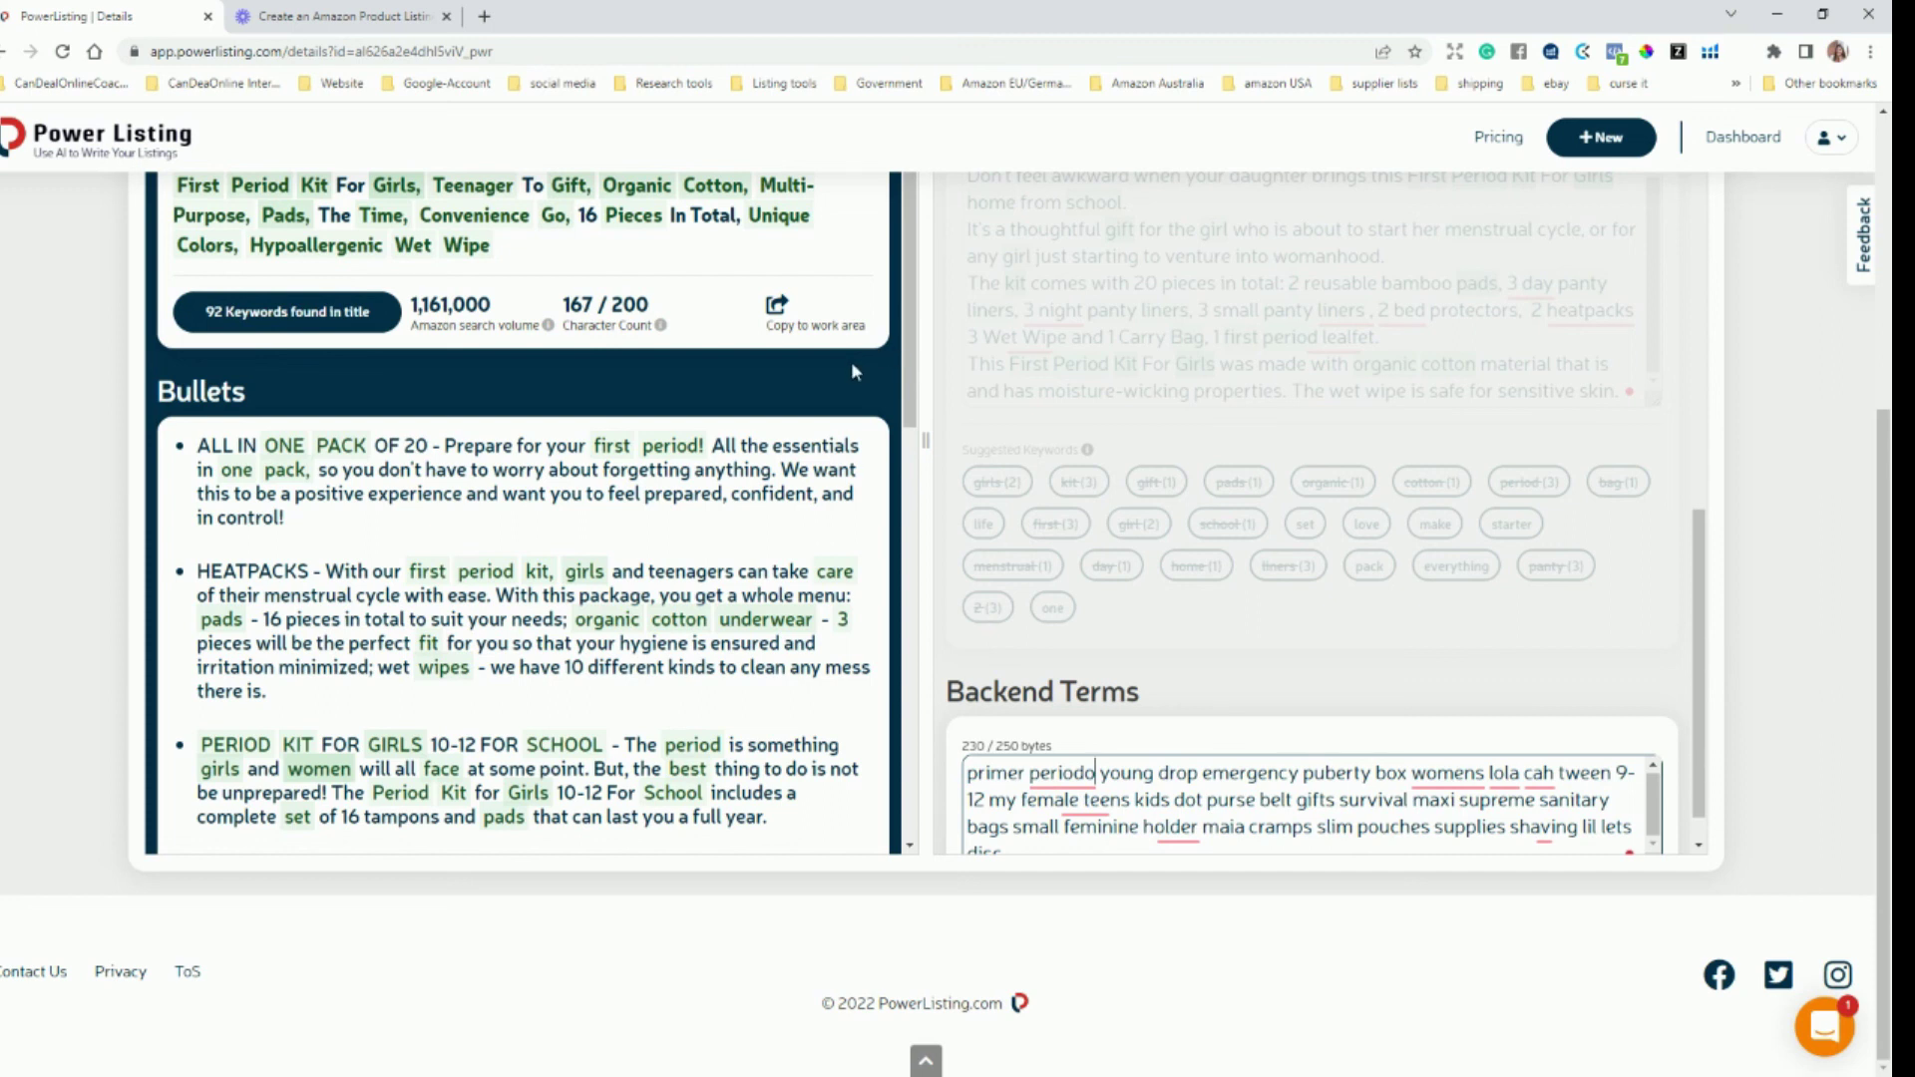
- Examine Option 1's generated bullets, description and backend terms alongside the drafted listing
scroll(852, 372, "down", 4)
scroll(1085, 377, "down", 1)
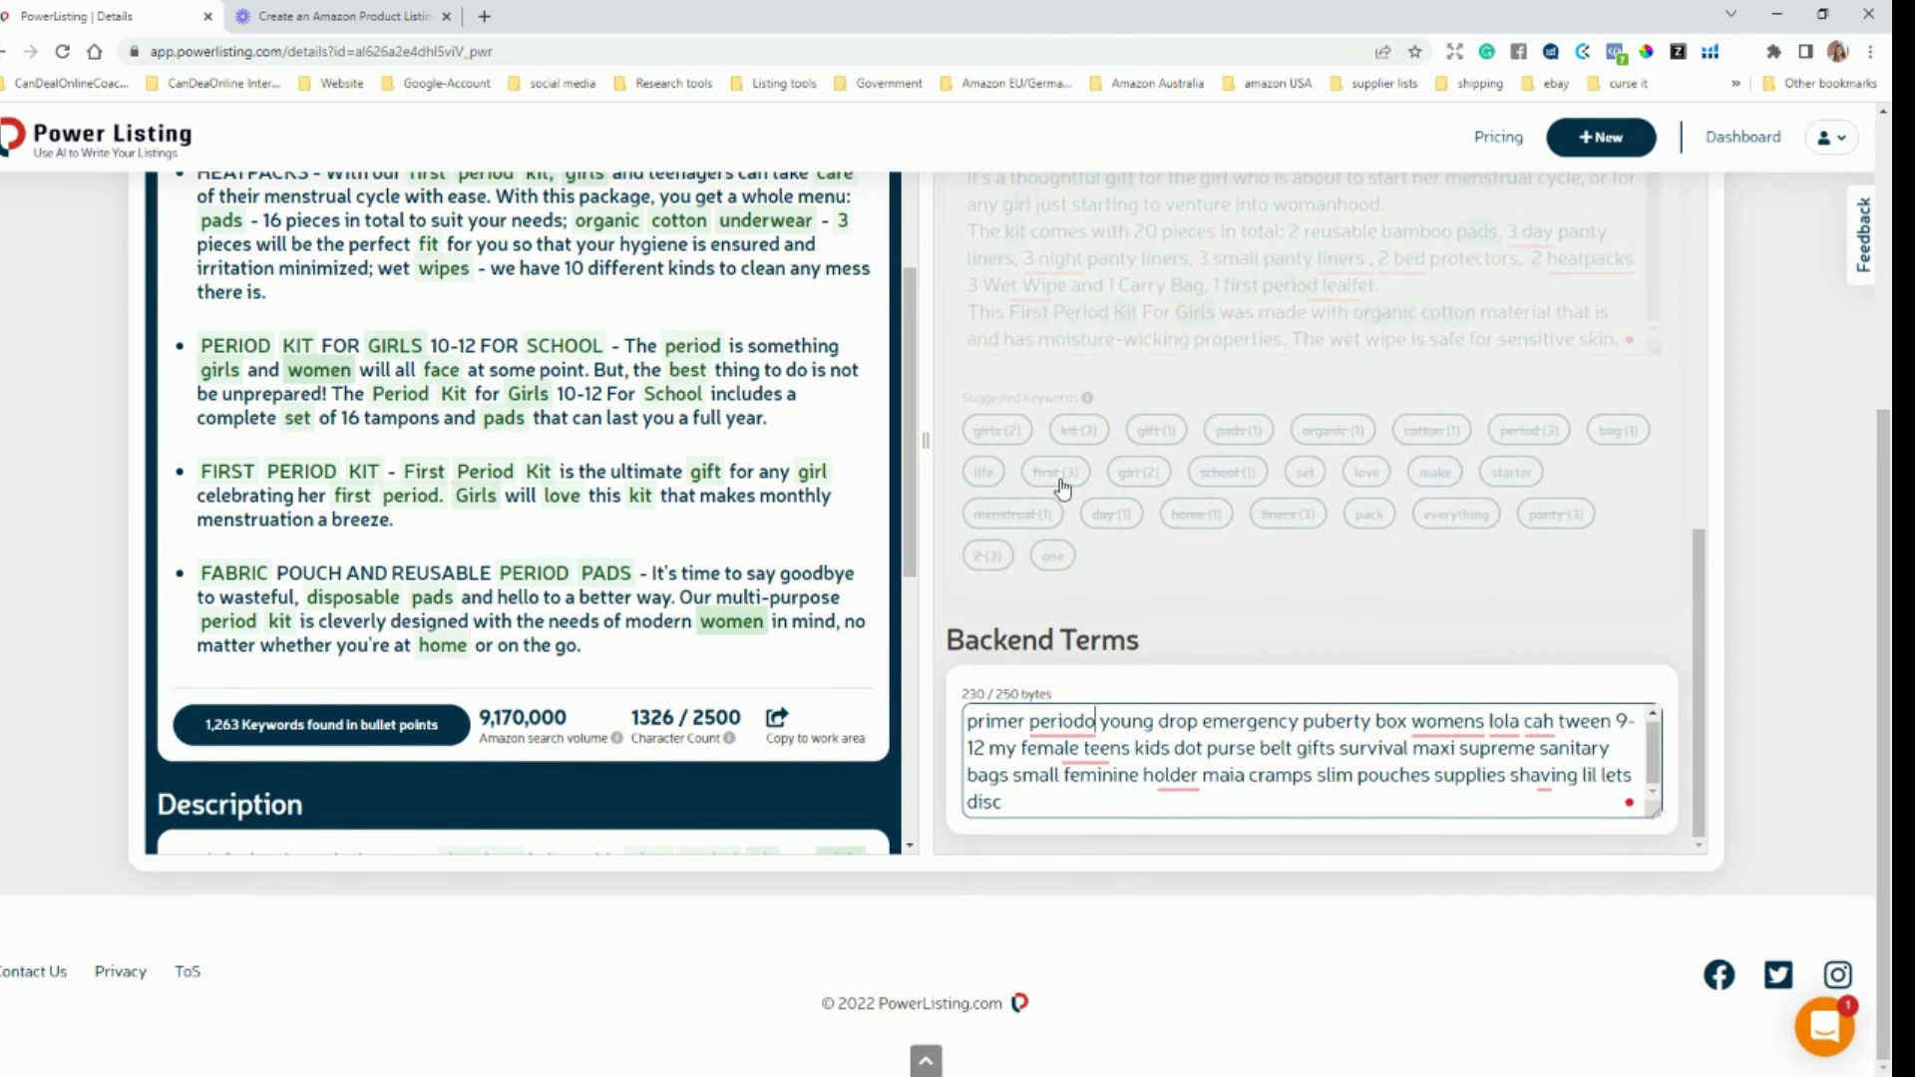
scroll(813, 495, "down", 5)
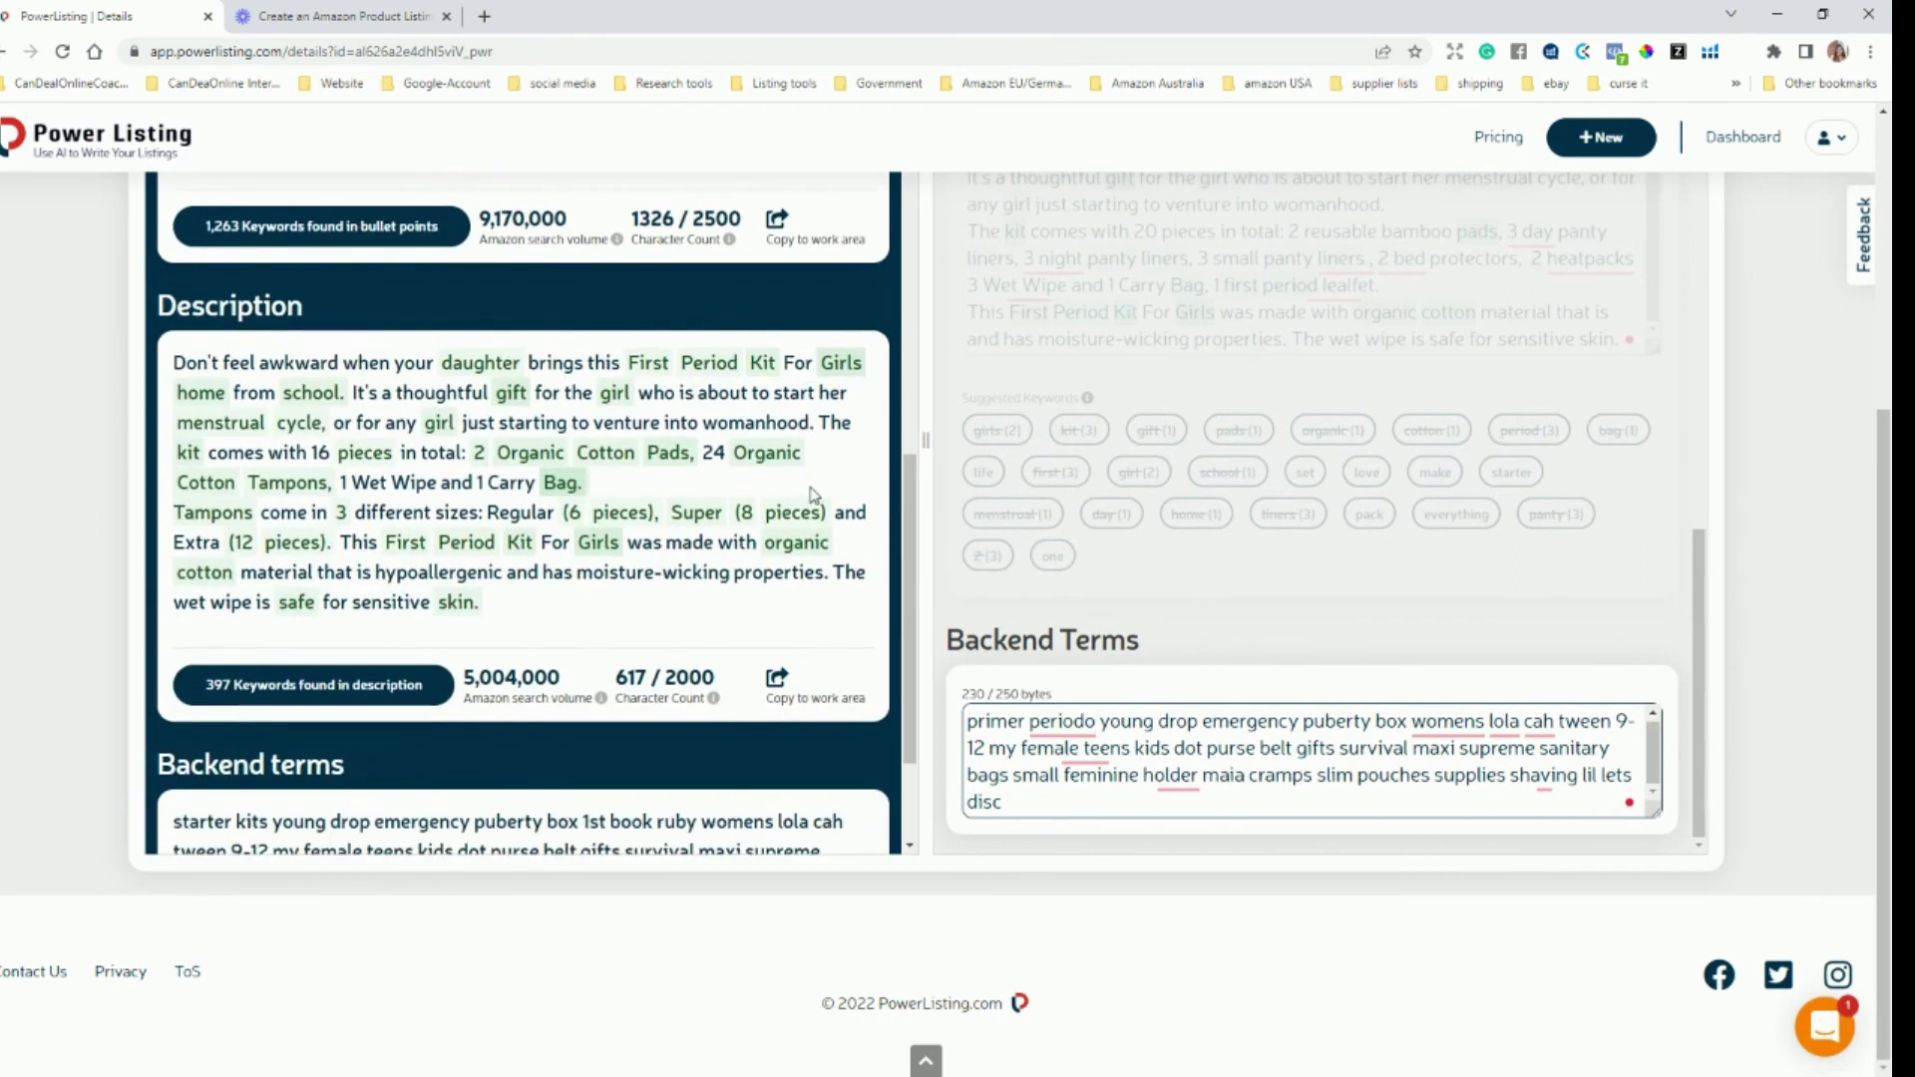